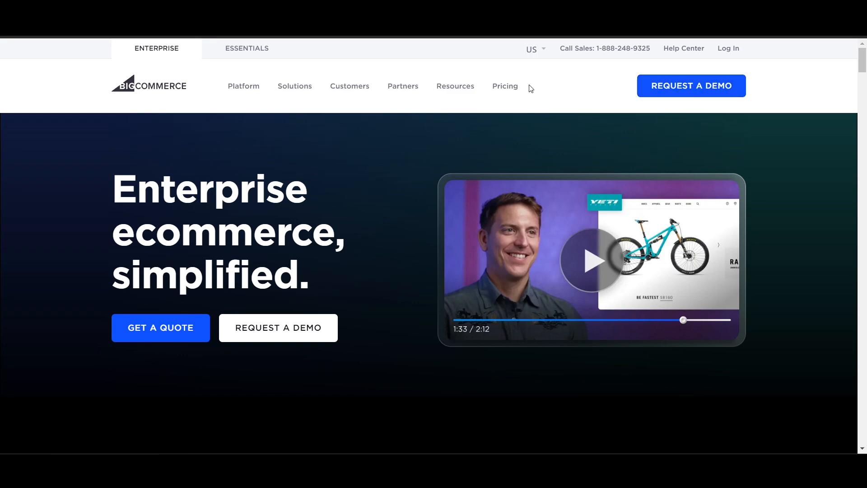
- Open the BigCommerce pricing page and display all plans with their prices
{"action": "left_click", "coordinate": [508, 94]}
{"action": "scroll", "coordinate": [399, 283], "scroll_direction": "down", "scroll_amount": 10}
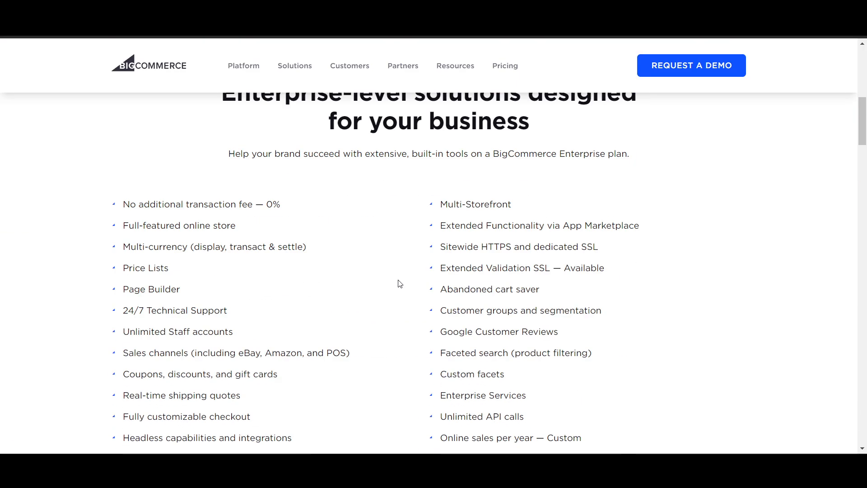
{"action": "scroll", "coordinate": [399, 283], "scroll_direction": "up", "scroll_amount": 10}
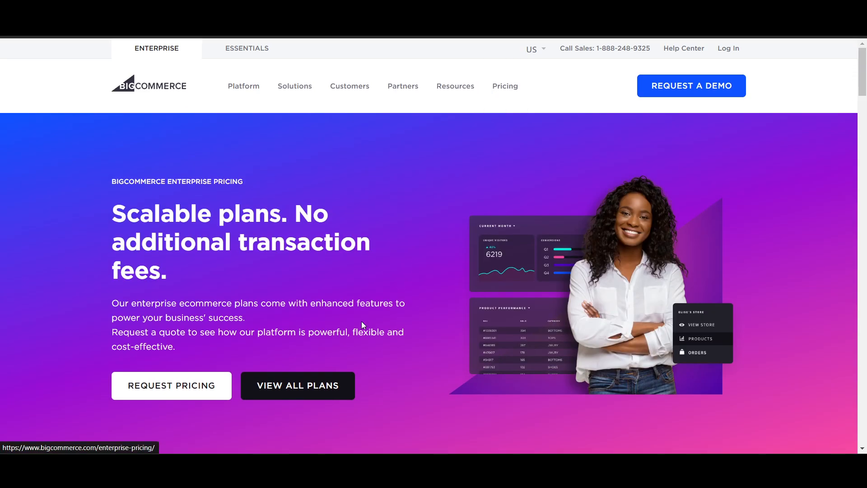
{"action": "scroll", "coordinate": [290, 326], "scroll_direction": "down", "scroll_amount": 3}
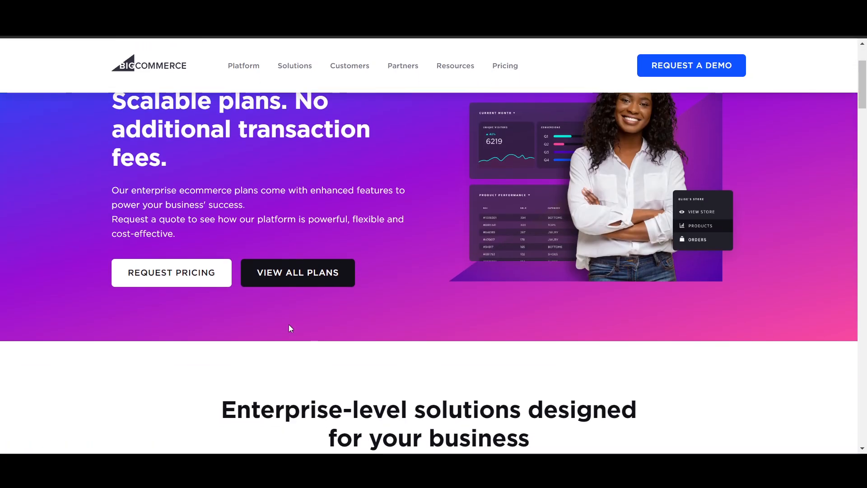
{"action": "left_click", "coordinate": [291, 281]}
{"action": "scroll", "coordinate": [277, 344], "scroll_direction": "down", "scroll_amount": 3}
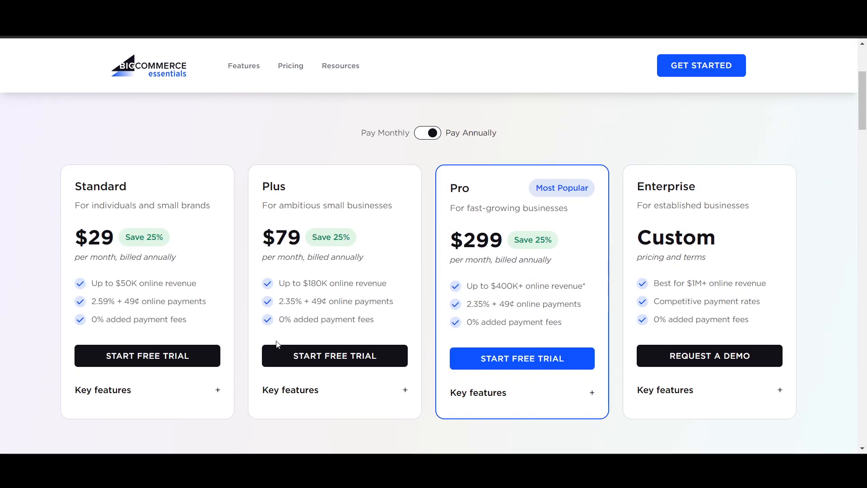
- Compare the plan prices under annual and monthly billing, finishing on Pay Monthly
{"action": "left_click", "coordinate": [424, 141]}
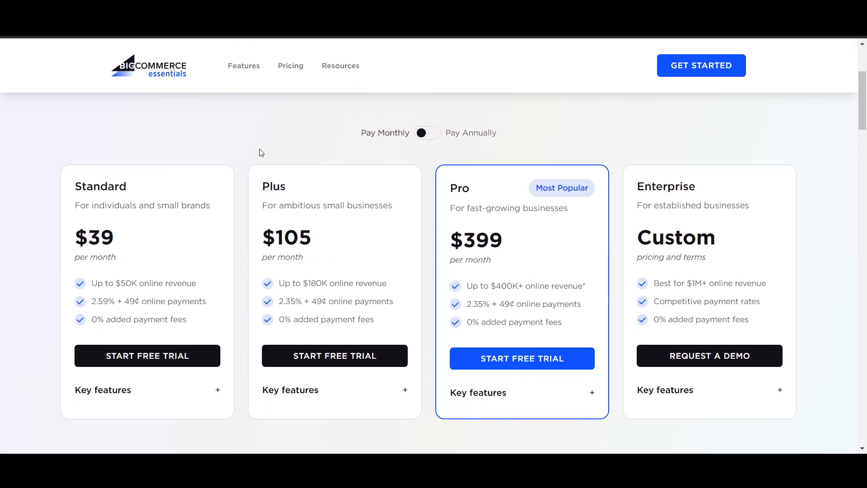
{"action": "left_click", "coordinate": [426, 134]}
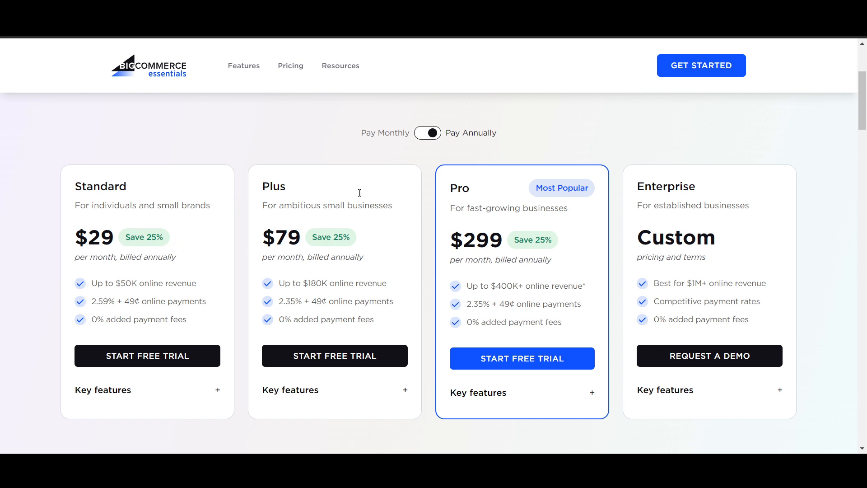
{"action": "left_click", "coordinate": [424, 137]}
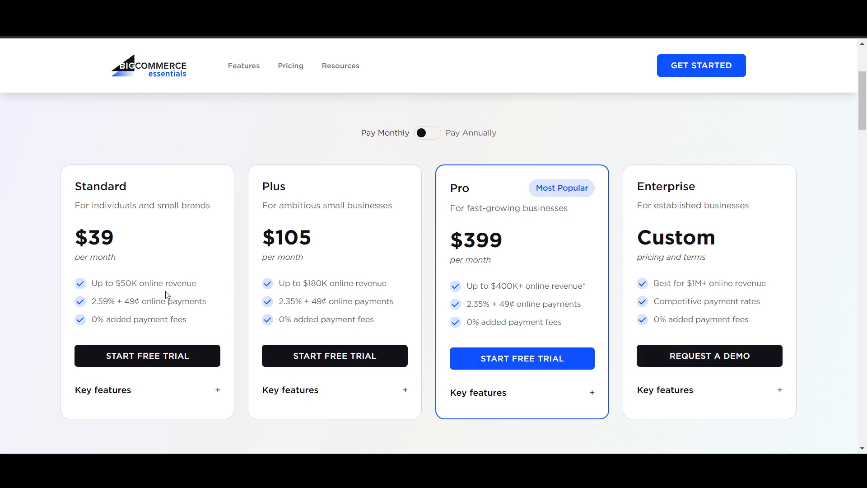
- Expand the key features of the plans and compare what each plan includes
{"action": "scroll", "coordinate": [139, 342], "scroll_direction": "down", "scroll_amount": 1}
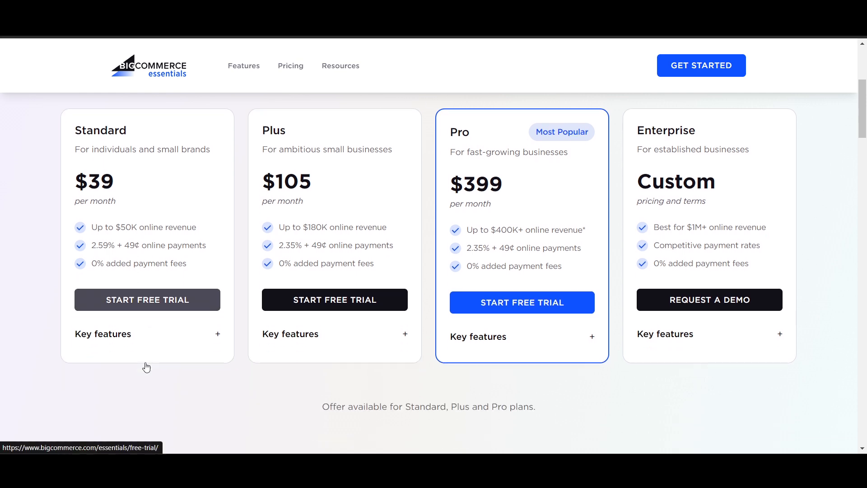
{"action": "left_click", "coordinate": [218, 334]}
{"action": "scroll", "coordinate": [217, 366], "scroll_direction": "down", "scroll_amount": 2}
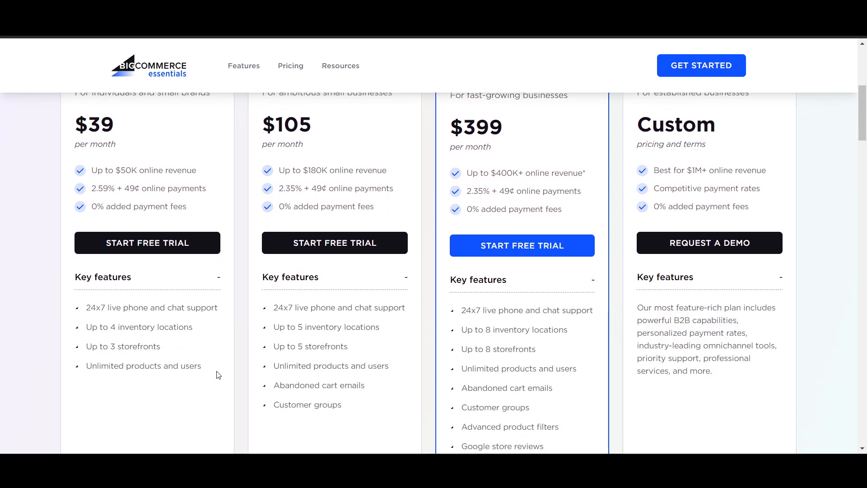
{"action": "scroll", "coordinate": [447, 355], "scroll_direction": "up", "scroll_amount": 3}
{"action": "scroll", "coordinate": [446, 356], "scroll_direction": "down", "scroll_amount": 1}
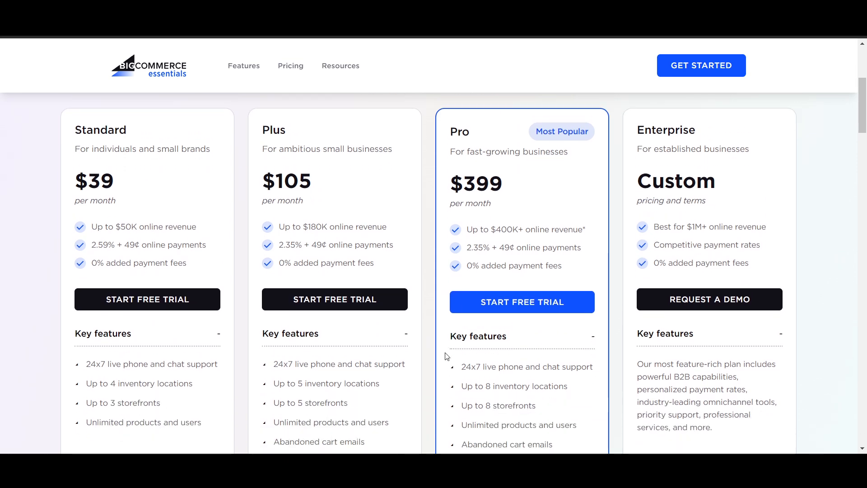
- Start the Standard plan's free trial and submit the sign-up form to create the online store
{"action": "left_click", "coordinate": [180, 302]}
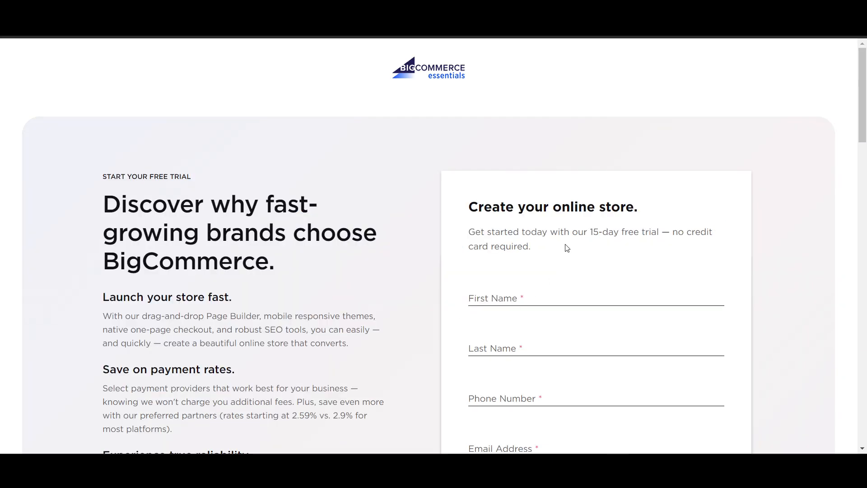
{"action": "left_click_drag", "start_coordinate": [575, 231], "coordinate": [719, 231]}
{"action": "scroll", "coordinate": [751, 316], "scroll_direction": "down", "scroll_amount": 1}
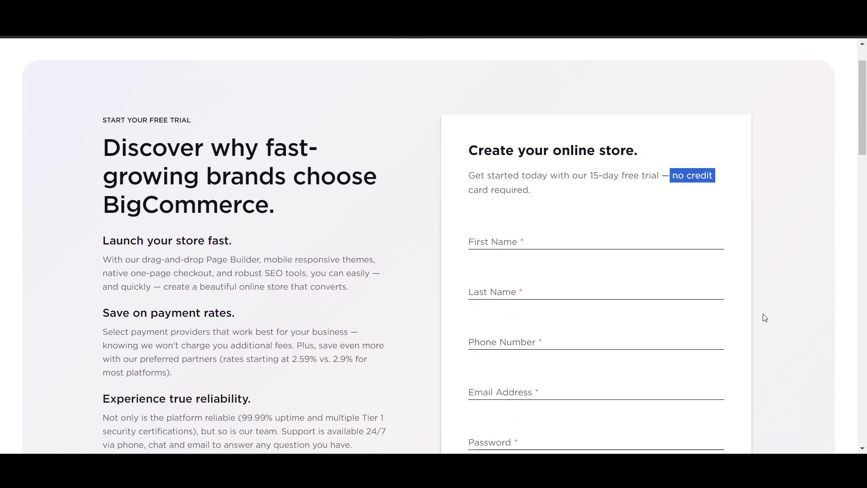
{"action": "scroll", "coordinate": [765, 317], "scroll_direction": "down", "scroll_amount": 1}
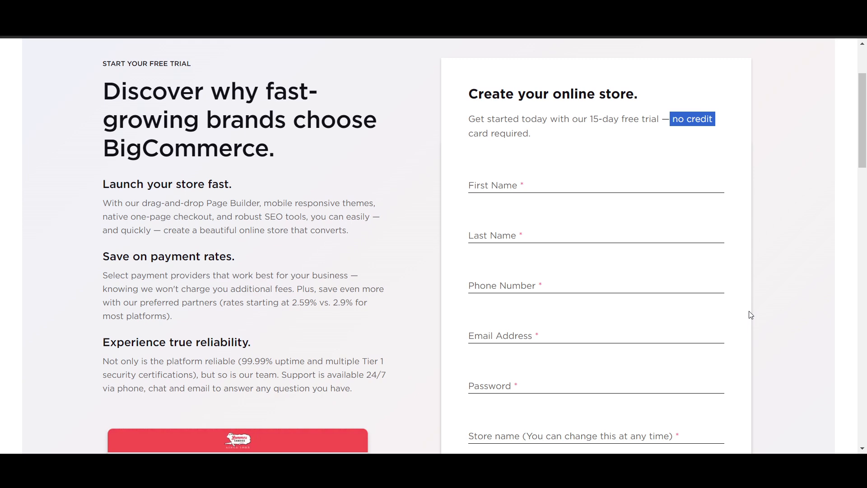
{"action": "scroll", "coordinate": [525, 263], "scroll_direction": "up", "scroll_amount": 2}
{"action": "scroll", "coordinate": [338, 273], "scroll_direction": "down", "scroll_amount": 2}
{"action": "scroll", "coordinate": [494, 186], "scroll_direction": "down", "scroll_amount": 6}
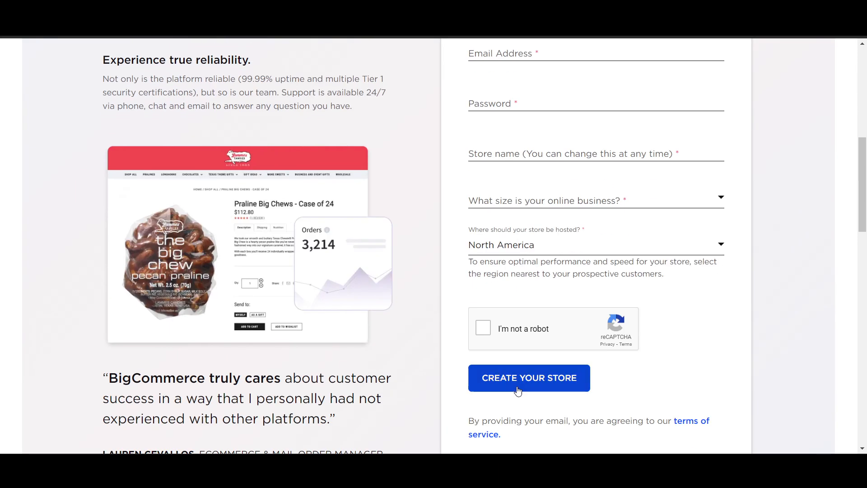
{"action": "left_click", "coordinate": [551, 391]}
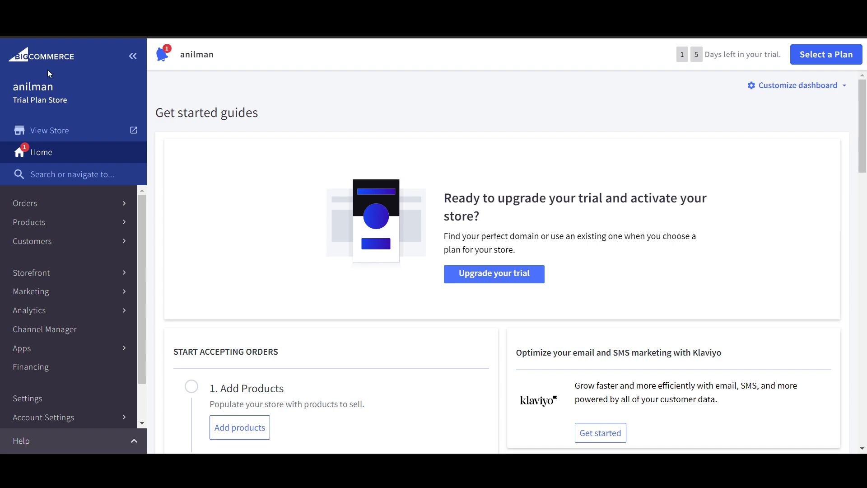
- Review the getting-started guides on the new store's dashboard, including the tasks under Start Accepting Orders
{"action": "scroll", "coordinate": [279, 221], "scroll_direction": "down", "scroll_amount": 4}
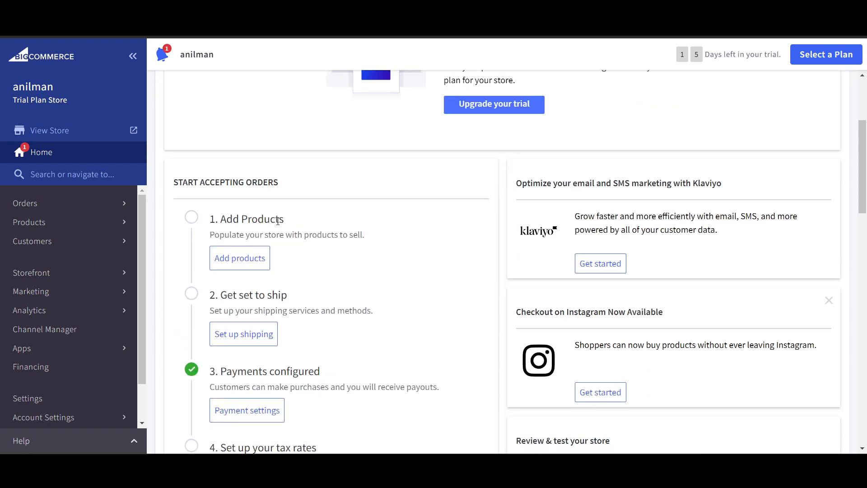
{"action": "scroll", "coordinate": [112, 215], "scroll_direction": "down", "scroll_amount": 1}
{"action": "scroll", "coordinate": [363, 295], "scroll_direction": "down", "scroll_amount": 2}
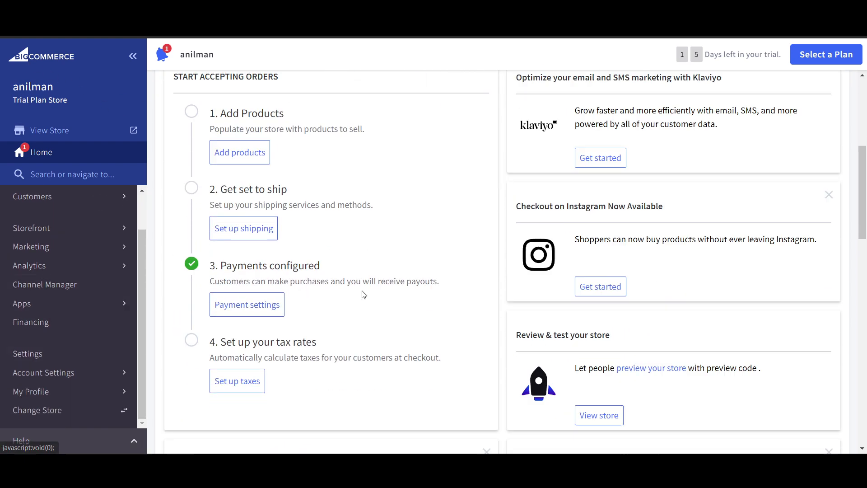
{"action": "scroll", "coordinate": [364, 294], "scroll_direction": "down", "scroll_amount": 1}
{"action": "scroll", "coordinate": [363, 291], "scroll_direction": "up", "scroll_amount": 8}
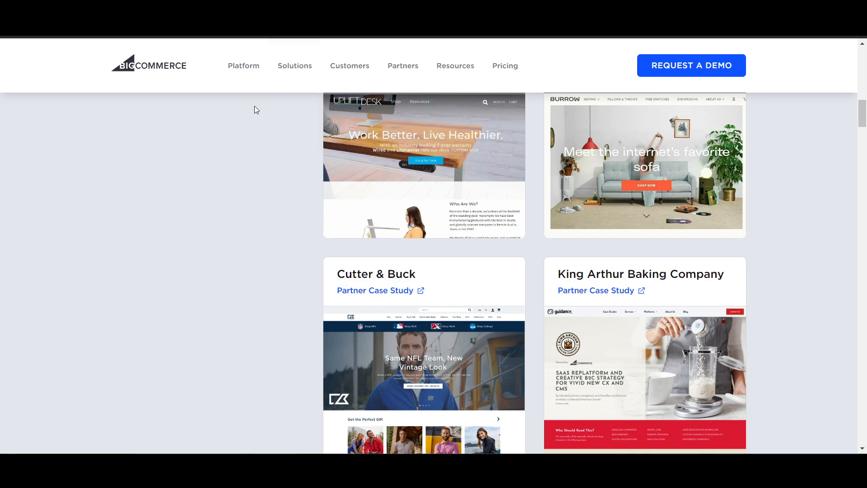
- Look through the Featured stores in the BigCommerce customer showcase
{"action": "scroll", "coordinate": [179, 205], "scroll_direction": "up", "scroll_amount": 1}
{"action": "scroll", "coordinate": [180, 205], "scroll_direction": "down", "scroll_amount": 6}
{"action": "scroll", "coordinate": [180, 207], "scroll_direction": "up", "scroll_amount": 6}
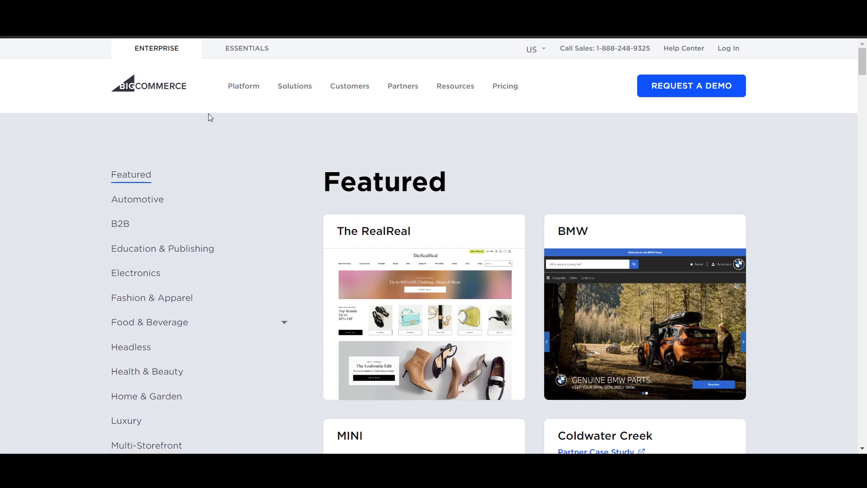
{"action": "scroll", "coordinate": [246, 213], "scroll_direction": "down", "scroll_amount": 1}
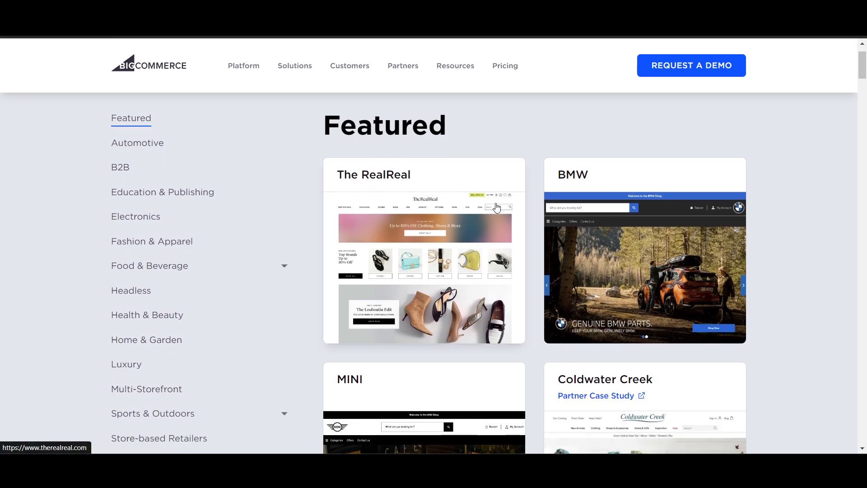
- Open the BMW example store from the showcase, examine its home page and return to the showcase
{"action": "left_click", "coordinate": [568, 189]}
{"action": "scroll", "coordinate": [341, 242], "scroll_direction": "down", "scroll_amount": 8}
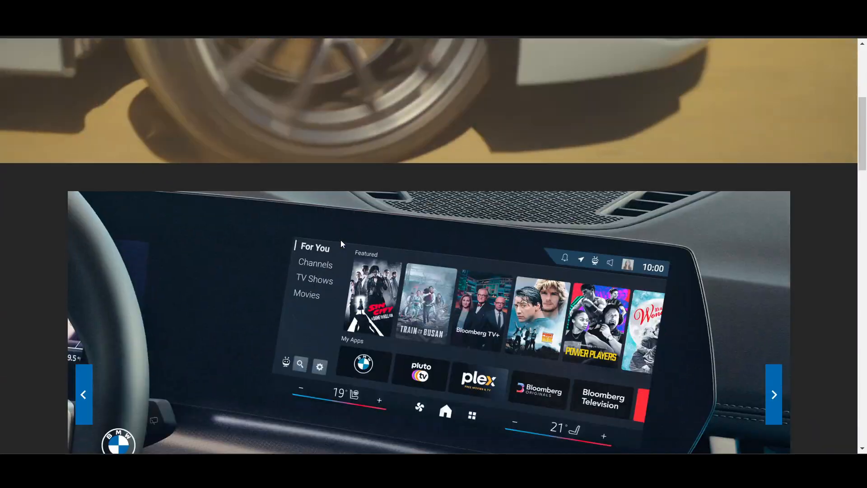
{"action": "scroll", "coordinate": [342, 245], "scroll_direction": "down", "scroll_amount": 4}
{"action": "scroll", "coordinate": [342, 245], "scroll_direction": "up", "scroll_amount": 15}
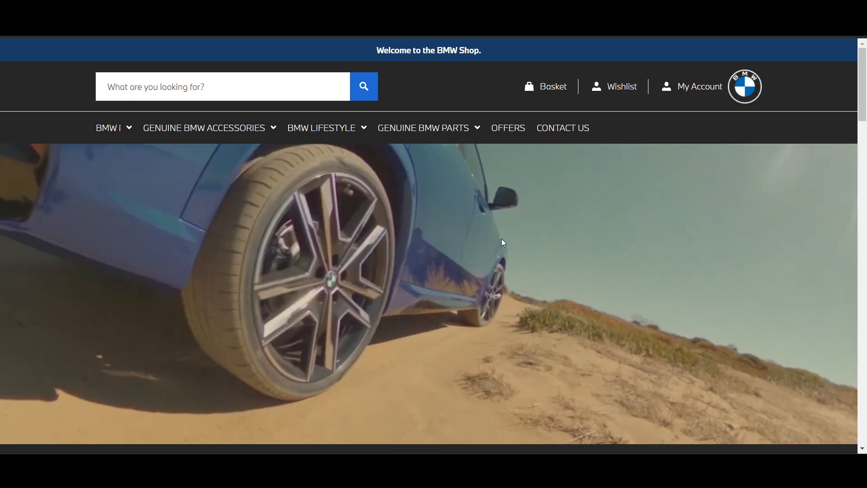
{"action": "scroll", "coordinate": [502, 242], "scroll_direction": "down", "scroll_amount": 5}
{"action": "scroll", "coordinate": [501, 238], "scroll_direction": "down", "scroll_amount": 4}
{"action": "key", "text": "alt+Left"}
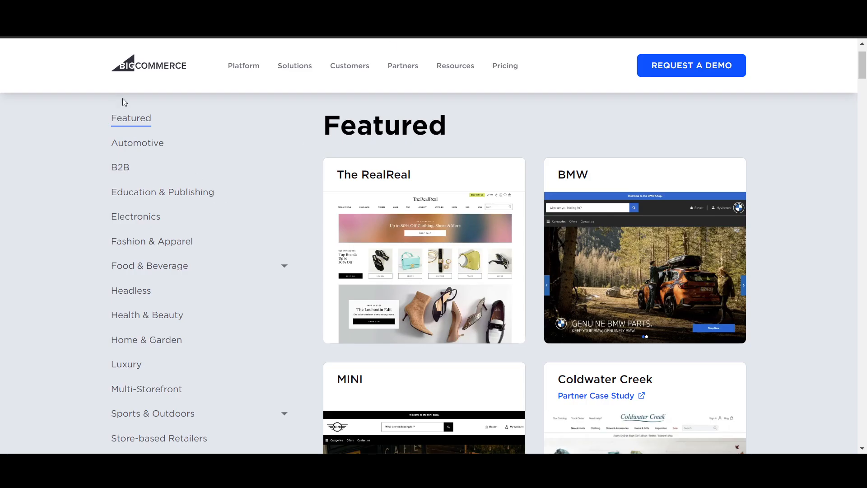
- Browse further down the showcase to examine more example store designs
{"action": "scroll", "coordinate": [246, 343], "scroll_direction": "down", "scroll_amount": 15}
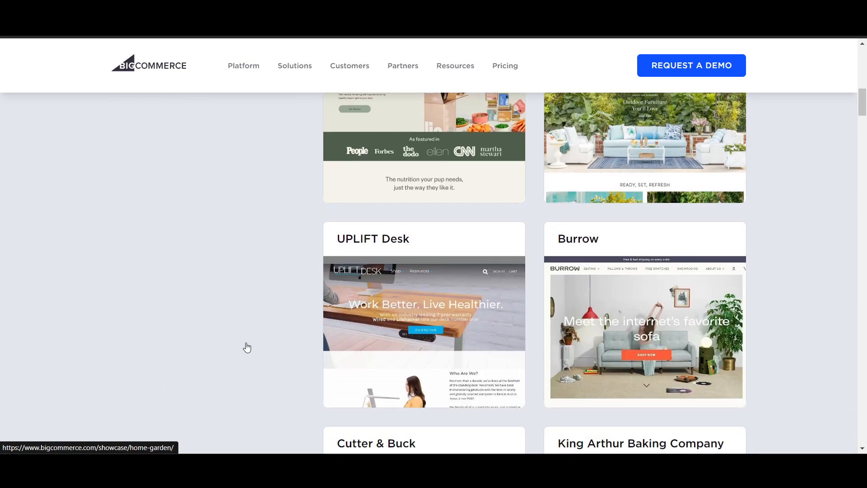
{"action": "scroll", "coordinate": [246, 344], "scroll_direction": "down", "scroll_amount": 10}
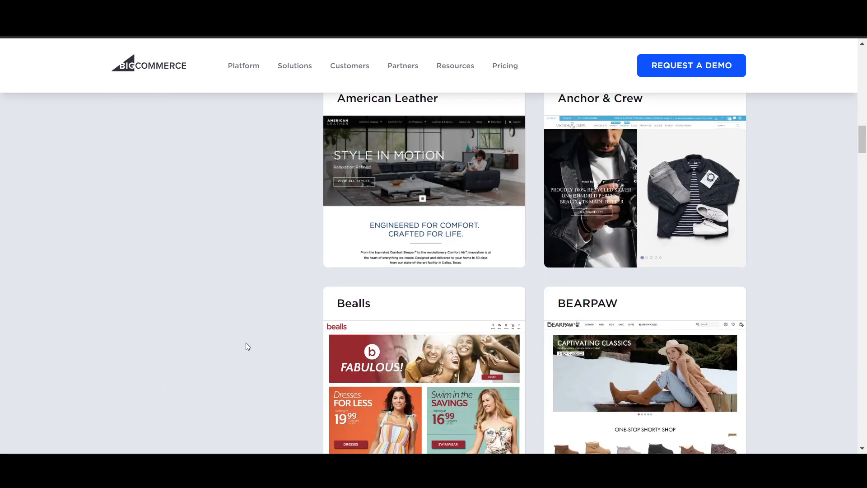
{"action": "scroll", "coordinate": [246, 346], "scroll_direction": "down", "scroll_amount": 3}
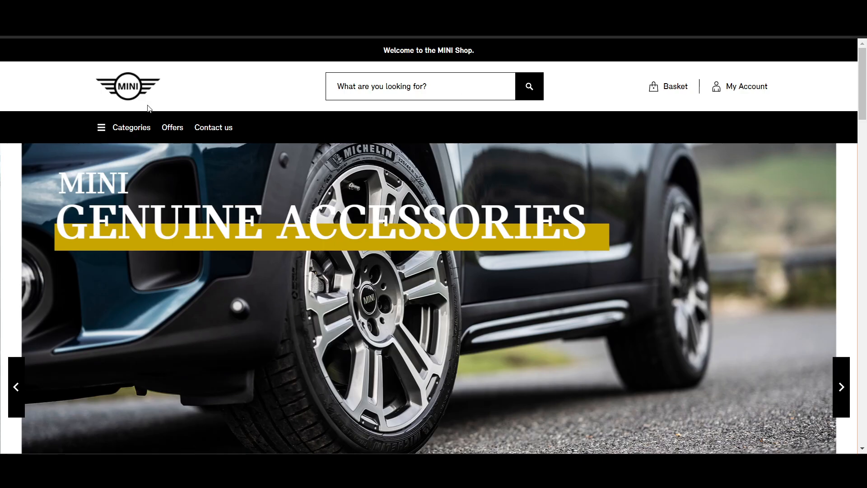
- Examine the home pages of the MINI and Coldwater Creek example stores
{"action": "scroll", "coordinate": [305, 276], "scroll_direction": "down", "scroll_amount": 15}
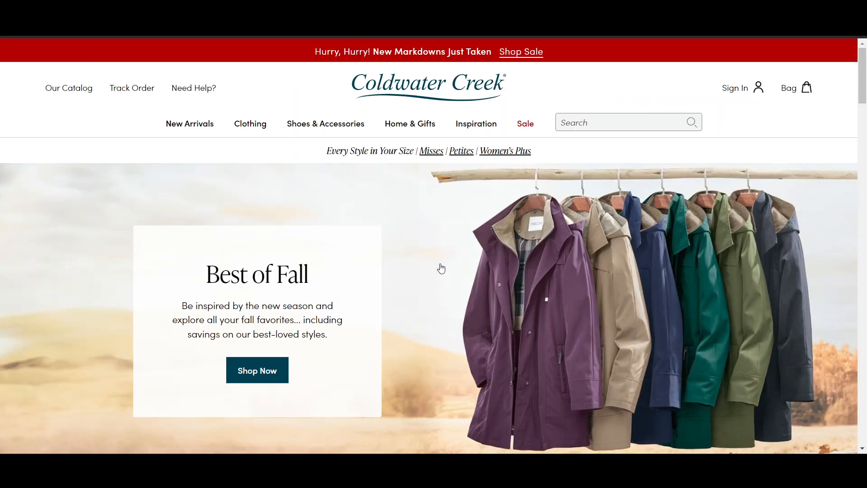
{"action": "scroll", "coordinate": [420, 295], "scroll_direction": "down", "scroll_amount": 15}
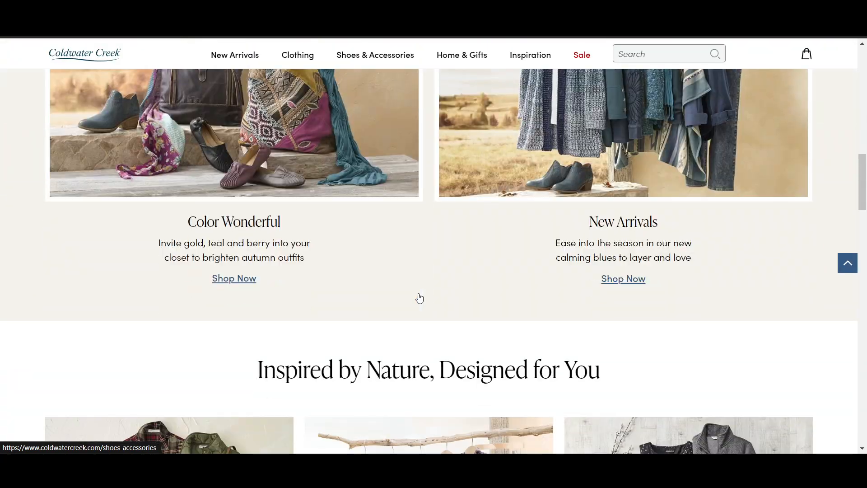
{"action": "scroll", "coordinate": [420, 298], "scroll_direction": "down", "scroll_amount": 15}
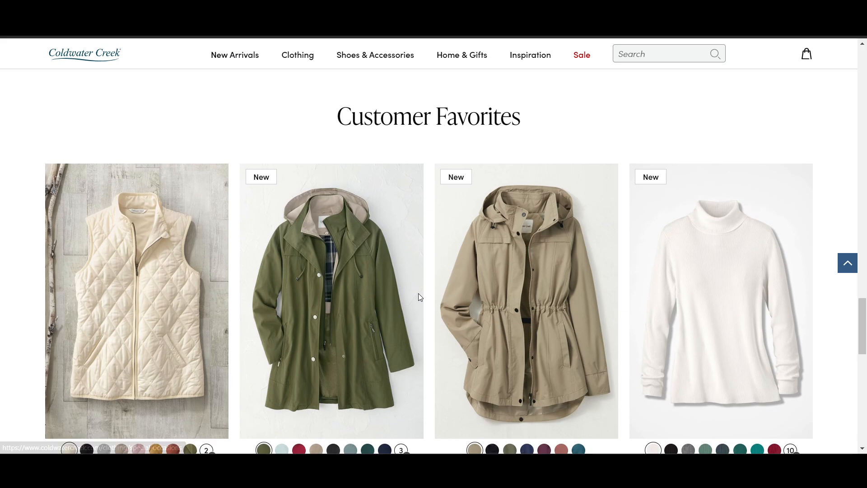
{"action": "scroll", "coordinate": [419, 297], "scroll_direction": "down", "scroll_amount": 9}
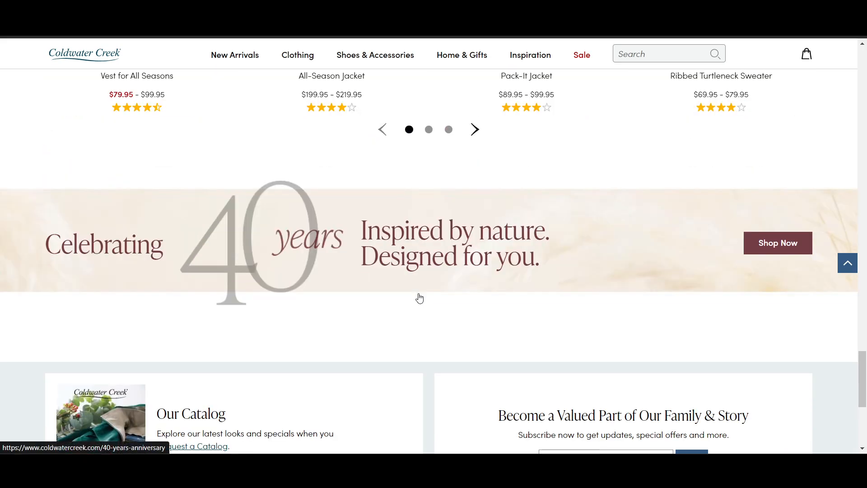
{"action": "scroll", "coordinate": [420, 298], "scroll_direction": "down", "scroll_amount": 5}
{"action": "scroll", "coordinate": [419, 297], "scroll_direction": "up", "scroll_amount": 18}
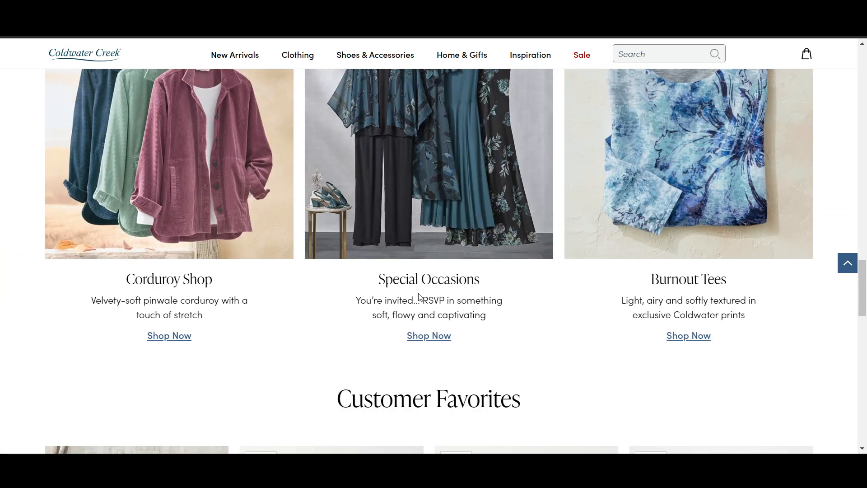
{"action": "scroll", "coordinate": [418, 294], "scroll_direction": "up", "scroll_amount": 5}
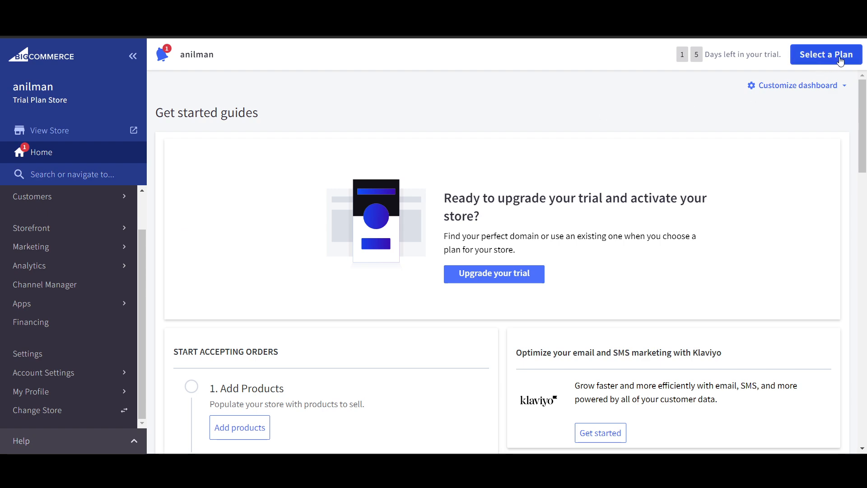
- Turn the Orders section of the dashboard off and on again in the dashboard customization options, then close them
{"action": "left_click", "coordinate": [840, 85]}
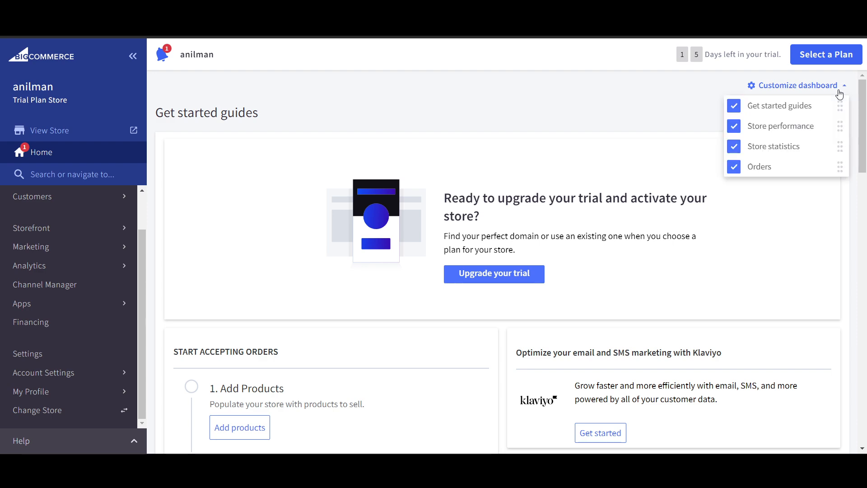
{"action": "left_click", "coordinate": [738, 172]}
{"action": "left_click", "coordinate": [734, 167]}
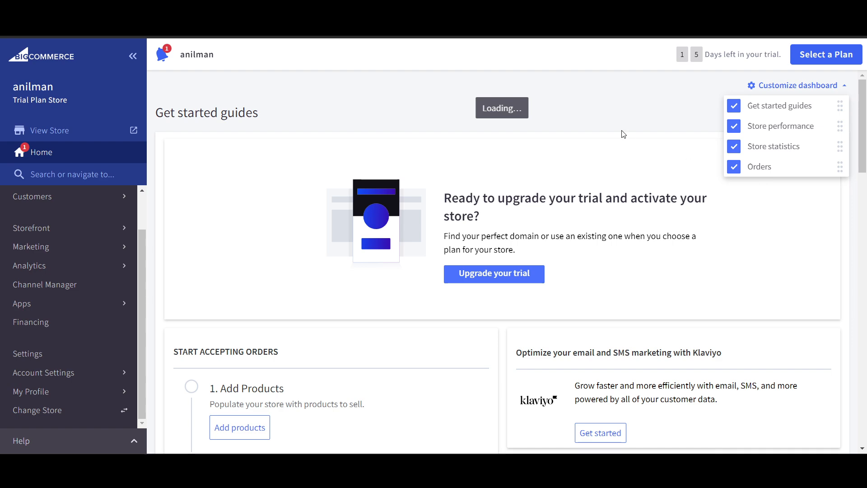
{"action": "left_click", "coordinate": [545, 123]}
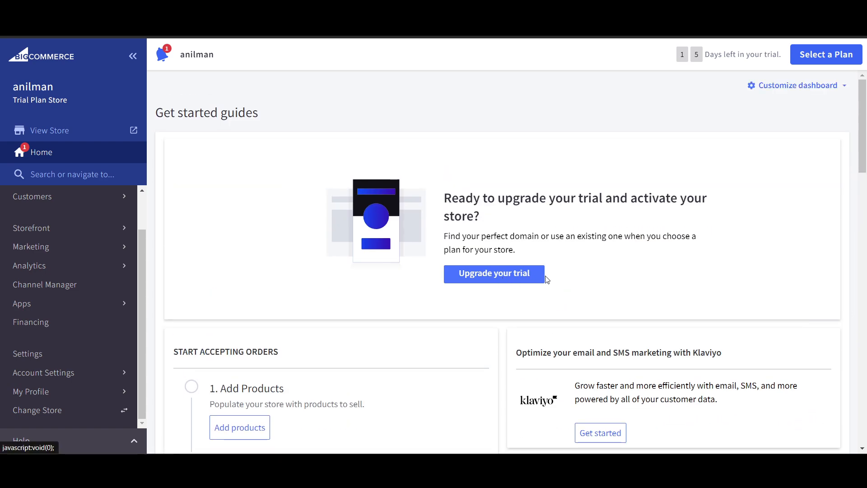
- Look through the getting started guides and start adding a new product to the store
{"action": "scroll", "coordinate": [547, 278], "scroll_direction": "down", "scroll_amount": 3}
{"action": "scroll", "coordinate": [523, 281], "scroll_direction": "down", "scroll_amount": 3}
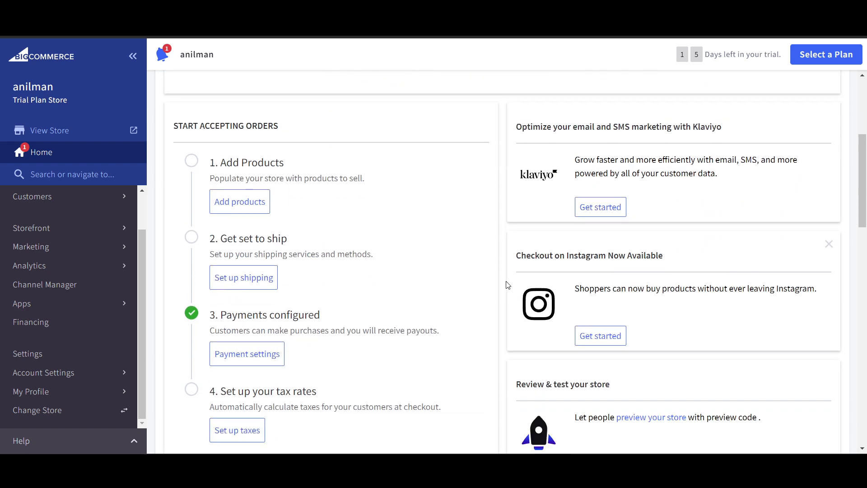
{"action": "scroll", "coordinate": [253, 274], "scroll_direction": "down", "scroll_amount": 2}
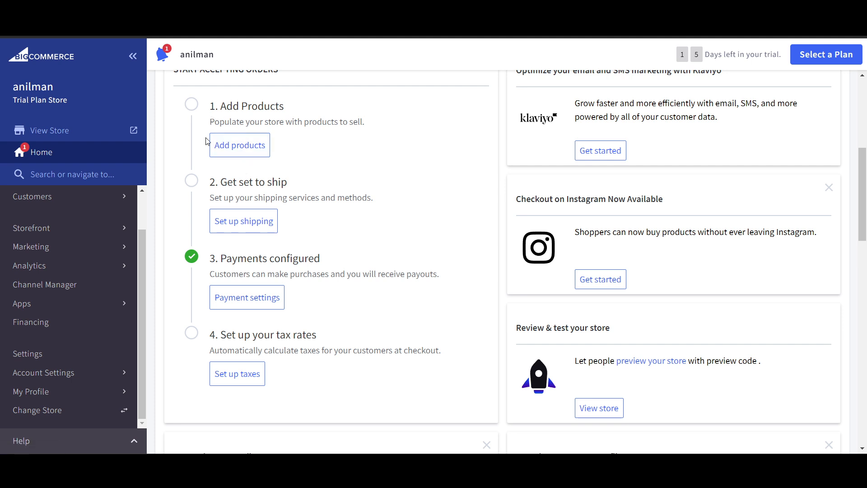
{"action": "scroll", "coordinate": [214, 352], "scroll_direction": "up", "scroll_amount": 1}
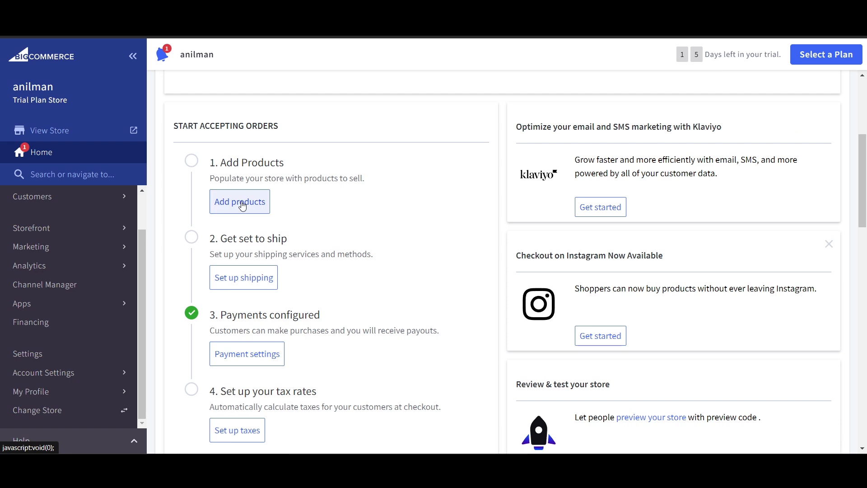
{"action": "left_click", "coordinate": [243, 205]}
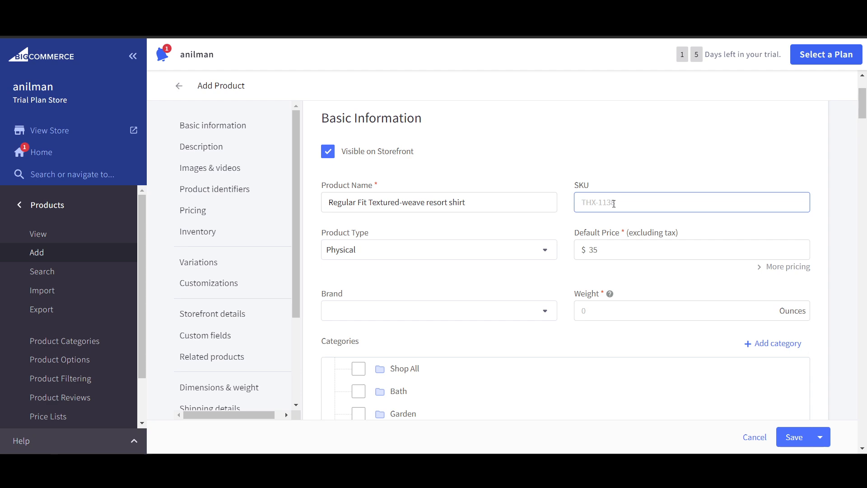
- Set the product's SKU to RTX-001, keep its type as Physical and set the default price to $50
{"action": "type", "text": "RTX-001"}
{"action": "left_click", "coordinate": [364, 249]}
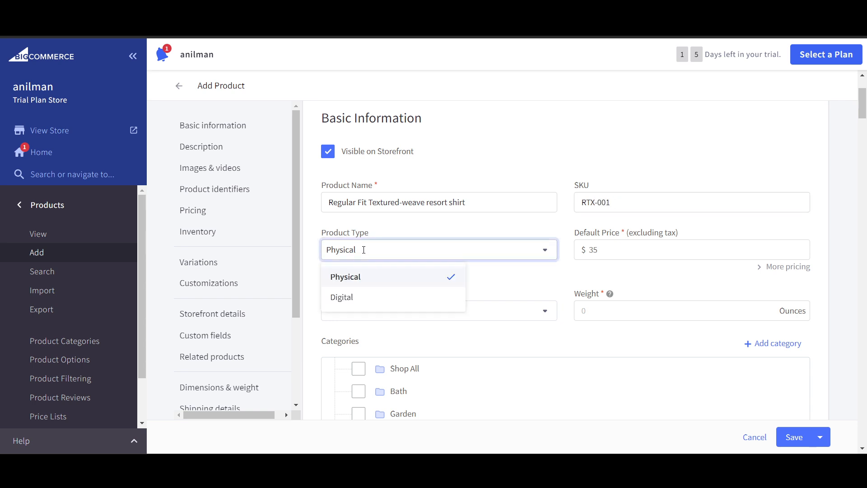
{"action": "left_click", "coordinate": [494, 281]}
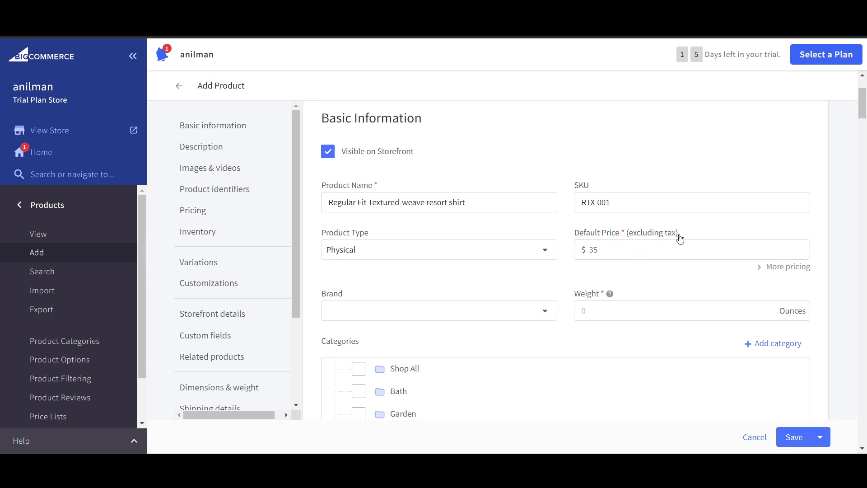
{"action": "left_click", "coordinate": [646, 244]}
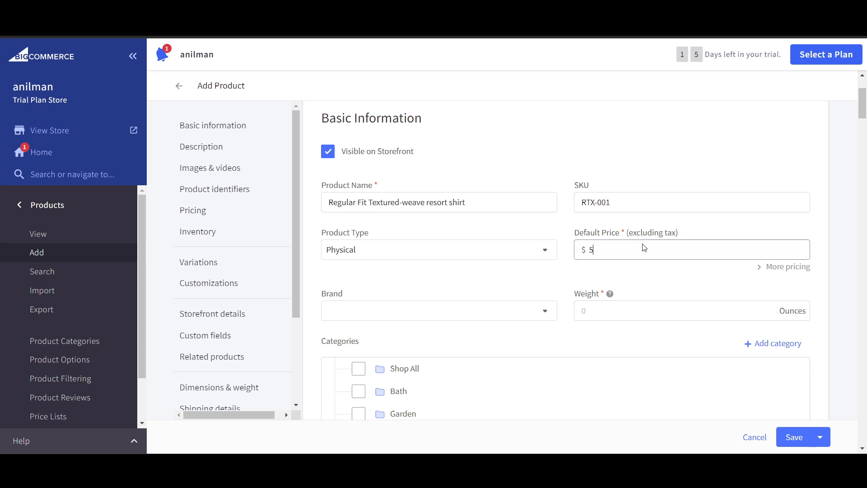
- Create OTAKUSAGE as a new brand for the product and set the product's weight to 100 ounces
{"action": "left_click", "coordinate": [537, 312]}
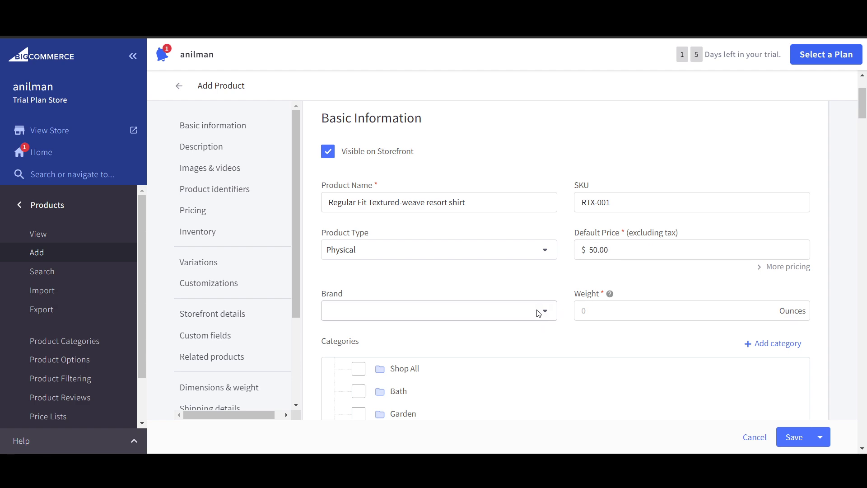
{"action": "left_click", "coordinate": [539, 313]}
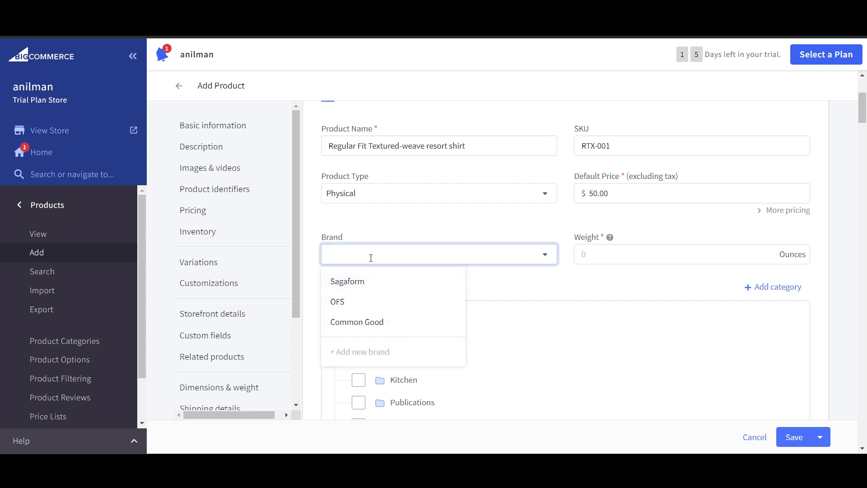
{"action": "type", "text": "OTAKUSAGE"}
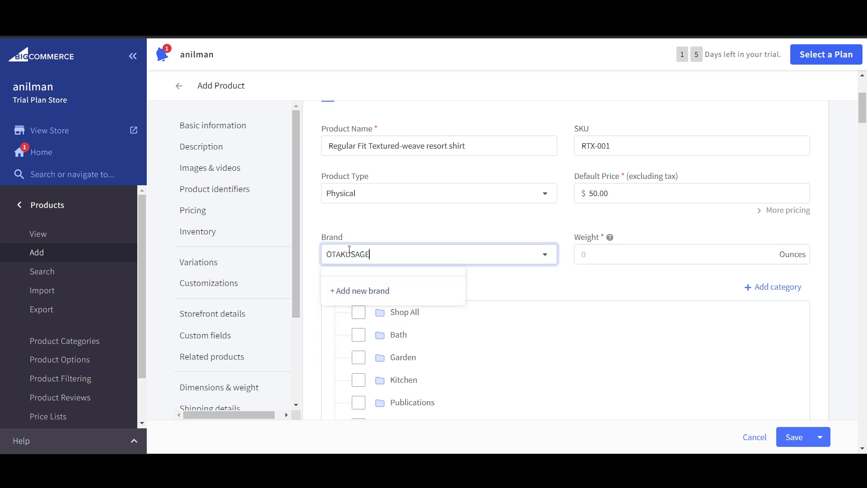
{"action": "left_click", "coordinate": [365, 291]}
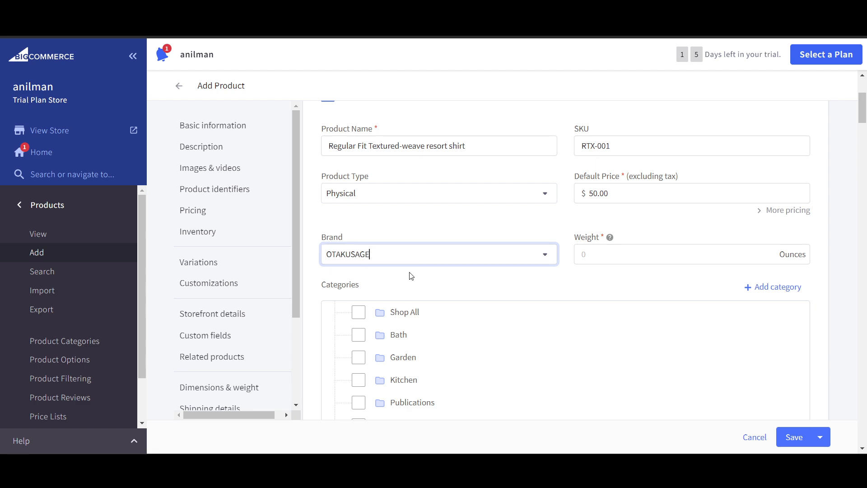
{"action": "left_click", "coordinate": [545, 255]}
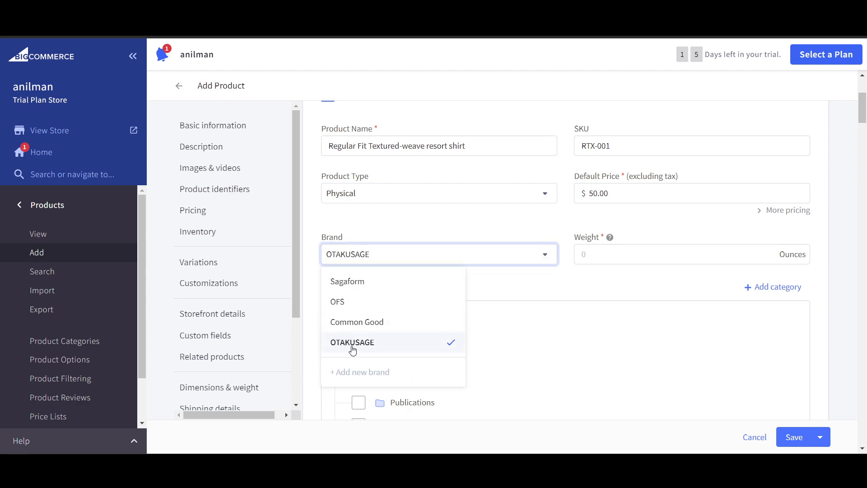
{"action": "left_click", "coordinate": [497, 301]}
{"action": "left_click", "coordinate": [595, 259]}
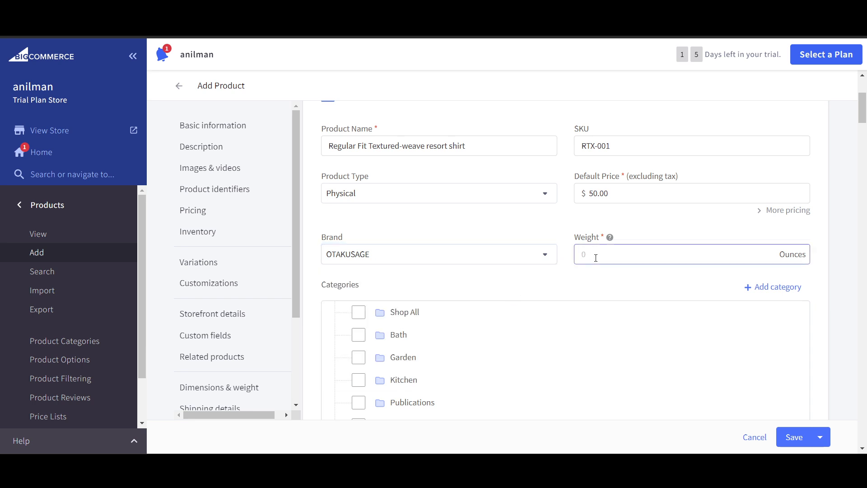
{"action": "type", "text": "100"}
- Create a new category named Regular shirt for the product
{"action": "scroll", "coordinate": [659, 256], "scroll_direction": "down", "scroll_amount": 3}
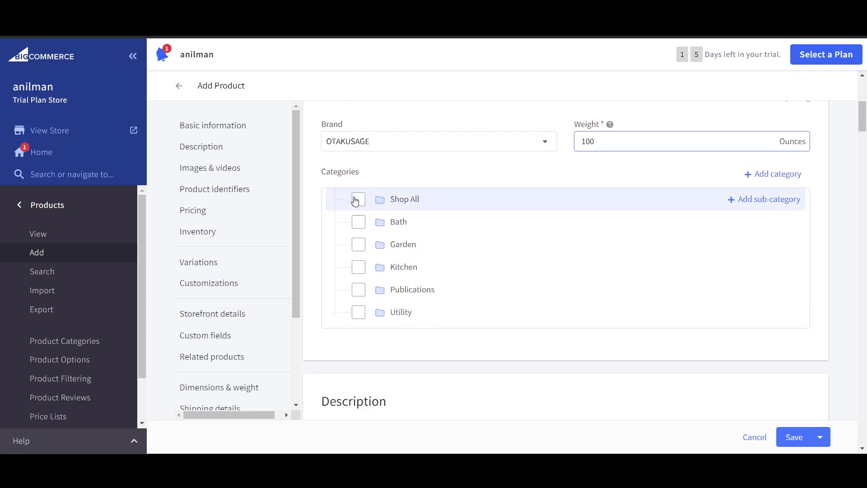
{"action": "scroll", "coordinate": [393, 319], "scroll_direction": "down", "scroll_amount": 1}
{"action": "scroll", "coordinate": [446, 316], "scroll_direction": "up", "scroll_amount": 2}
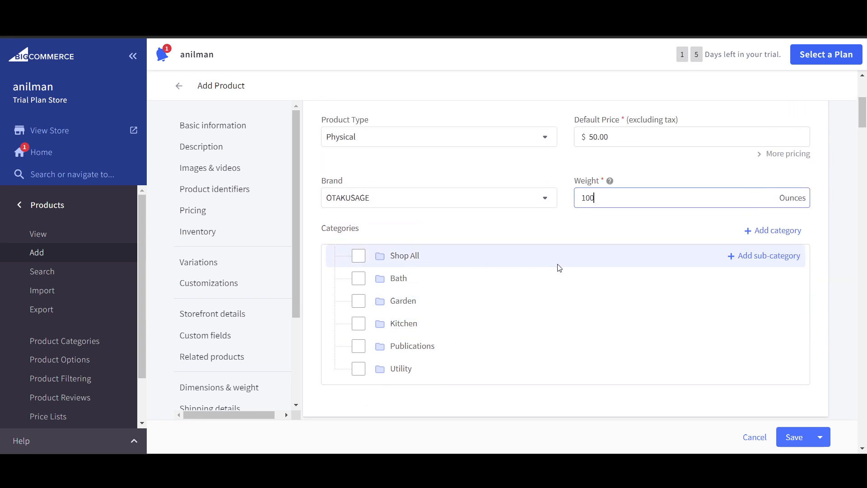
{"action": "left_click", "coordinate": [775, 230]}
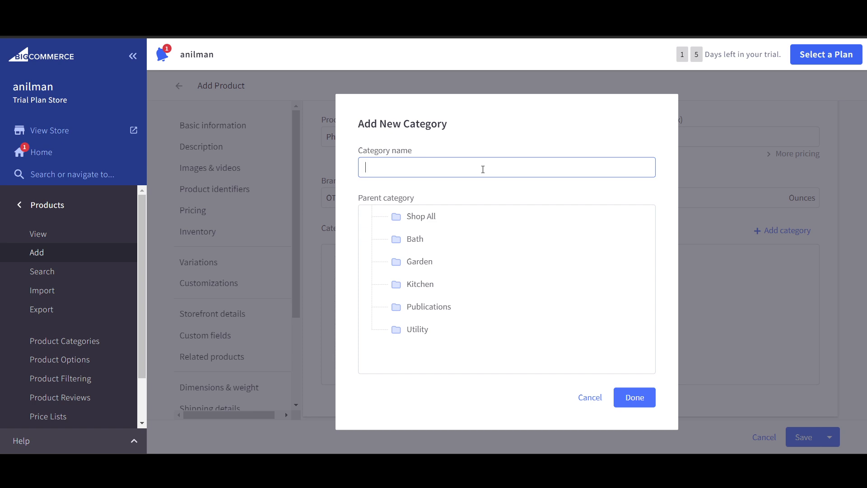
{"action": "type", "text": "Regular Fit Textured-weave resort shirt"}
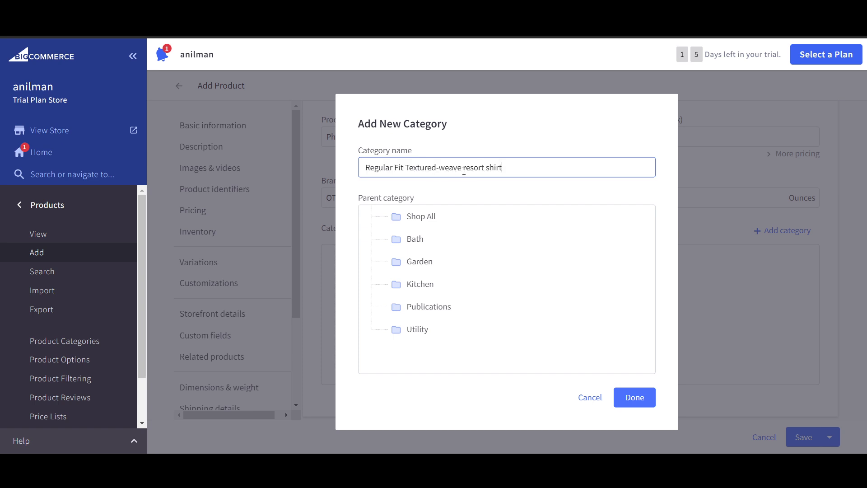
{"action": "left_click_drag", "start_coordinate": [484, 170], "coordinate": [323, 174]}
{"action": "key", "text": "BackSpace"}
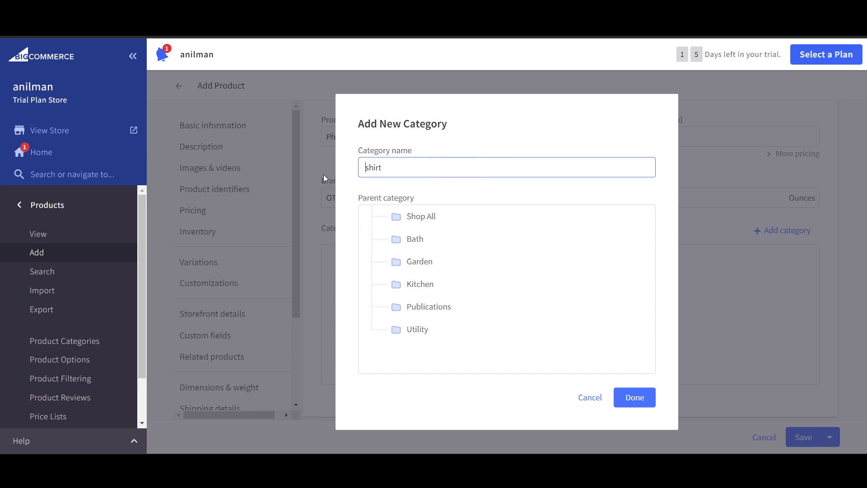
{"action": "type", "text": "Regular"}
{"action": "left_click", "coordinate": [635, 397]}
- Review the product's basic information entries and its category selection
{"action": "scroll", "coordinate": [551, 368], "scroll_direction": "down", "scroll_amount": 3}
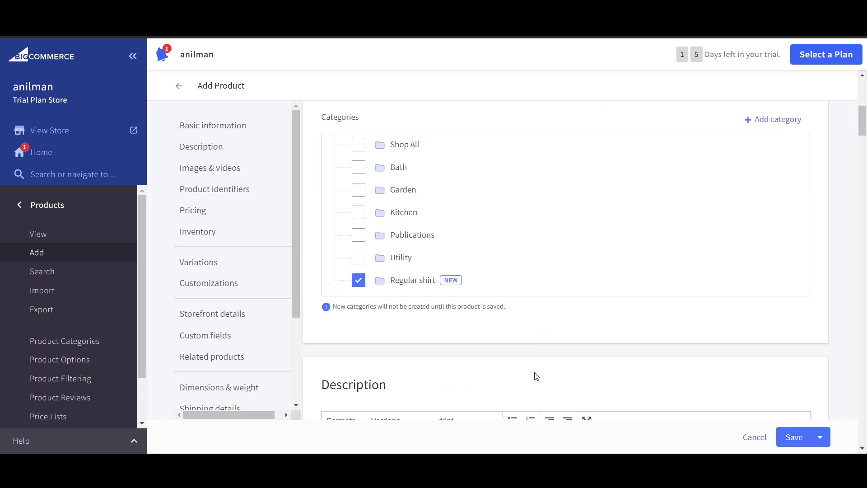
{"action": "scroll", "coordinate": [383, 271], "scroll_direction": "up", "scroll_amount": 5}
{"action": "scroll", "coordinate": [381, 270], "scroll_direction": "down", "scroll_amount": 1}
{"action": "scroll", "coordinate": [381, 283], "scroll_direction": "down", "scroll_amount": 4}
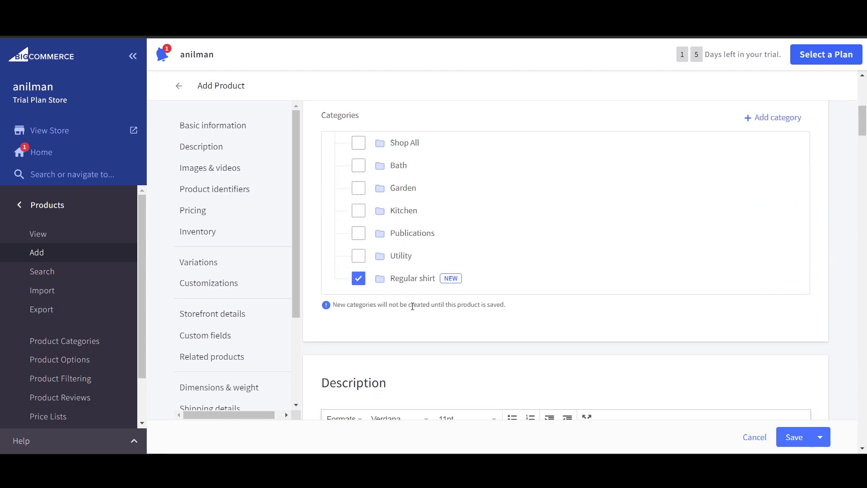
{"action": "scroll", "coordinate": [458, 294], "scroll_direction": "up", "scroll_amount": 5}
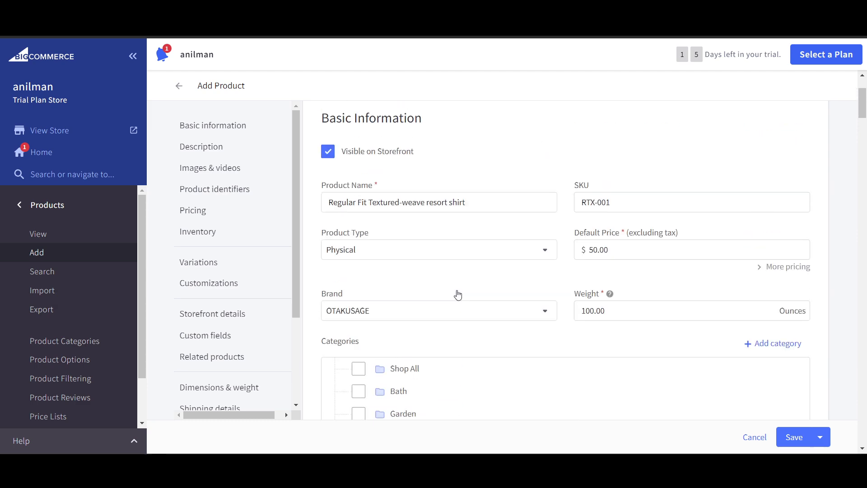
{"action": "scroll", "coordinate": [458, 294], "scroll_direction": "down", "scroll_amount": 4}
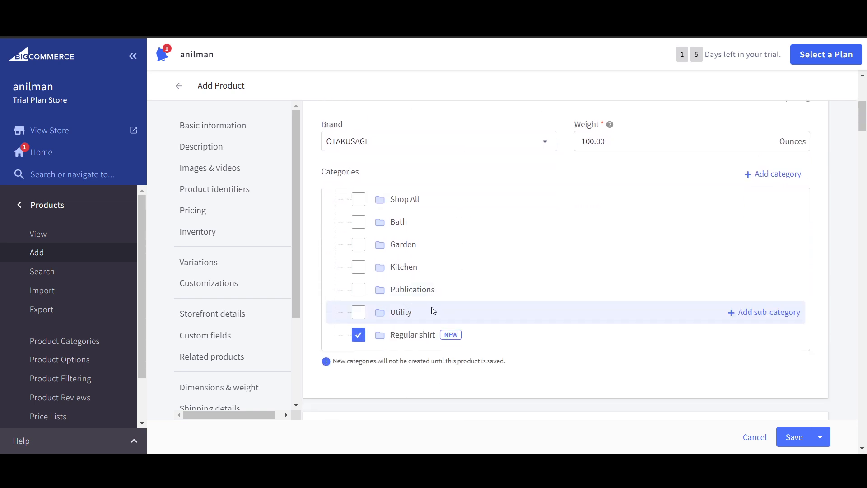
{"action": "scroll", "coordinate": [433, 311], "scroll_direction": "down", "scroll_amount": 1}
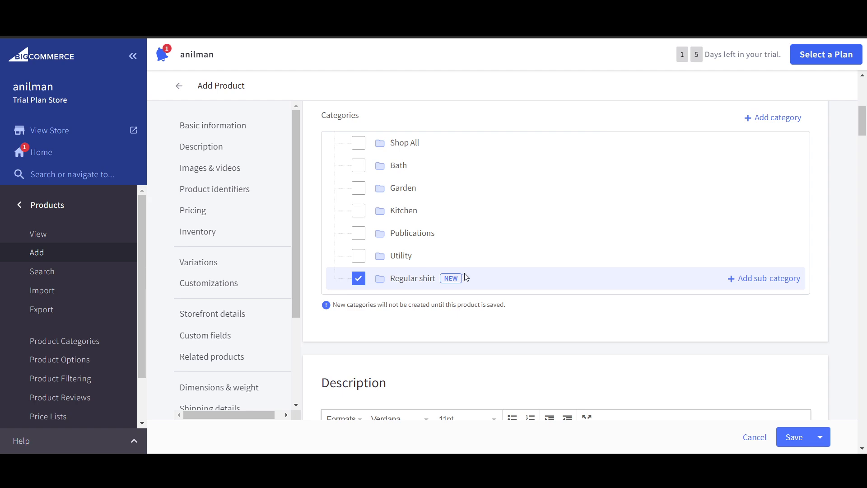
{"action": "scroll", "coordinate": [470, 276], "scroll_direction": "up", "scroll_amount": 1}
- Enter the product description covering the short-sleeved textured-weave cotton shirt with resort collar, its regular fit, the 186cm/6'1" model in size M and Cotton 100% composition
{"action": "scroll", "coordinate": [551, 348], "scroll_direction": "down", "scroll_amount": 4}
{"action": "scroll", "coordinate": [551, 348], "scroll_direction": "down", "scroll_amount": 1}
{"action": "left_click", "coordinate": [397, 261]}
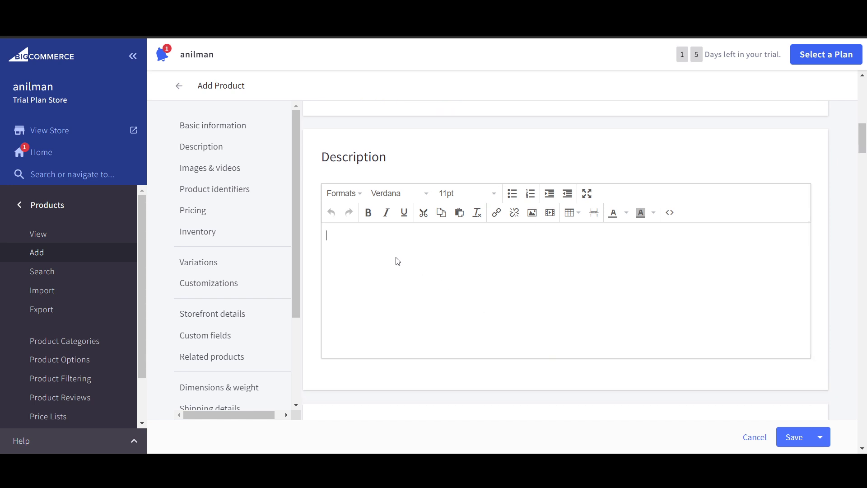
{"action": "type", "text": "Short-sleeved shirt in a textured weave made from cotton with a resort collar, French front and a straight-cut hem. Regular fit for comfortable wear and a classic silhouette. The model is 186cm/6'1\" and wears a size M Composition Cotton 100%"}
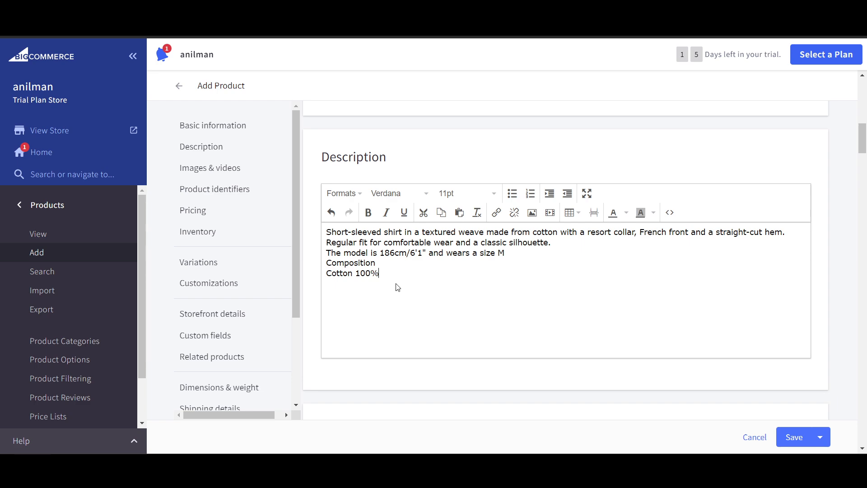
- Examine the Images & Videos section and look through the list of uploaded shirt images
{"action": "scroll", "coordinate": [395, 284], "scroll_direction": "down", "scroll_amount": 1}
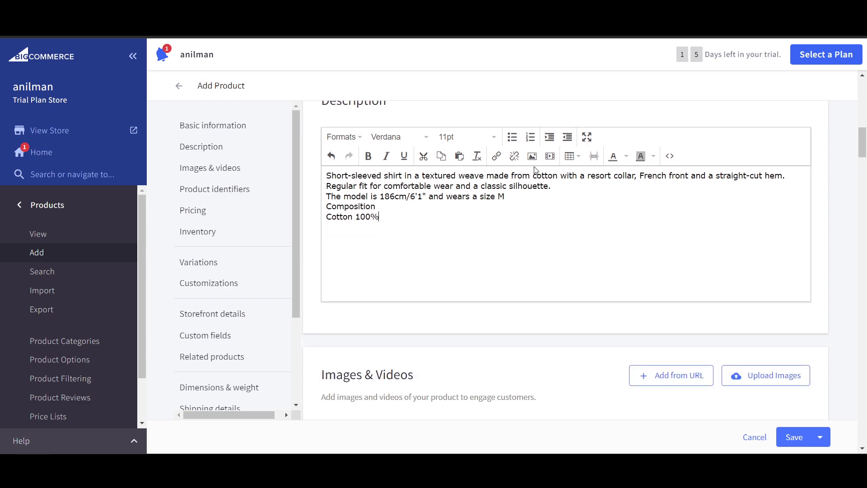
{"action": "scroll", "coordinate": [547, 257], "scroll_direction": "down", "scroll_amount": 4}
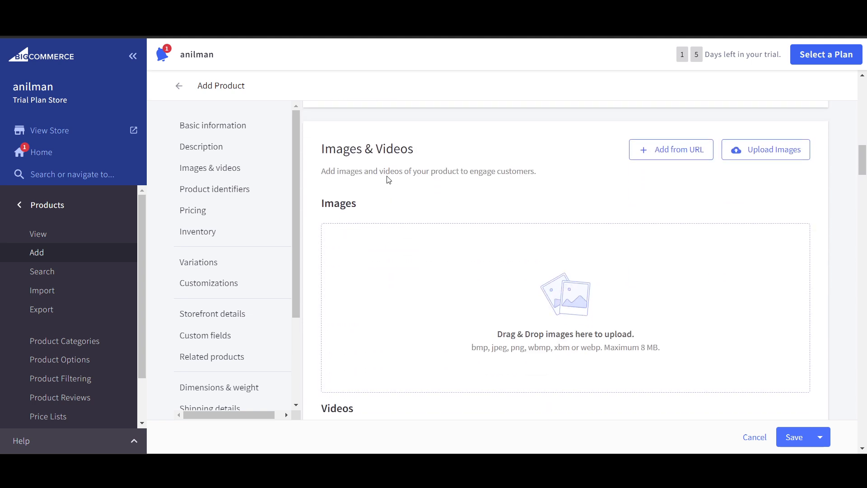
{"action": "scroll", "coordinate": [396, 197], "scroll_direction": "down", "scroll_amount": 1}
{"action": "scroll", "coordinate": [382, 185], "scroll_direction": "up", "scroll_amount": 1}
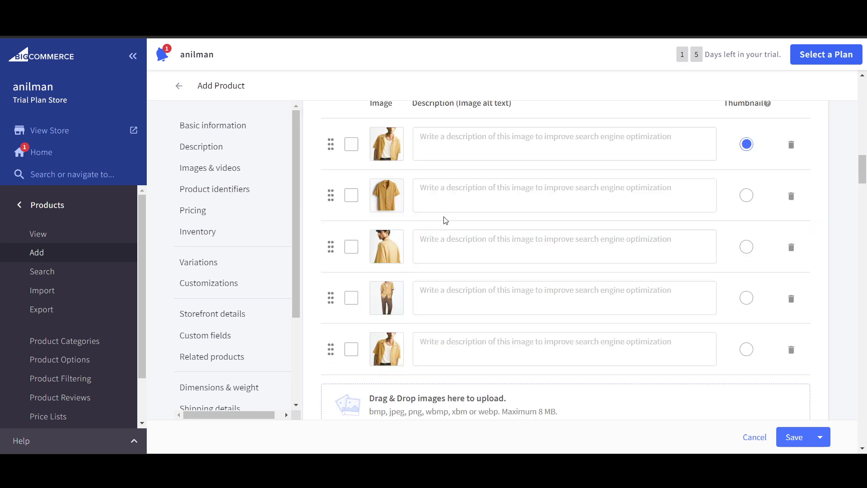
{"action": "scroll", "coordinate": [430, 241], "scroll_direction": "up", "scroll_amount": 2}
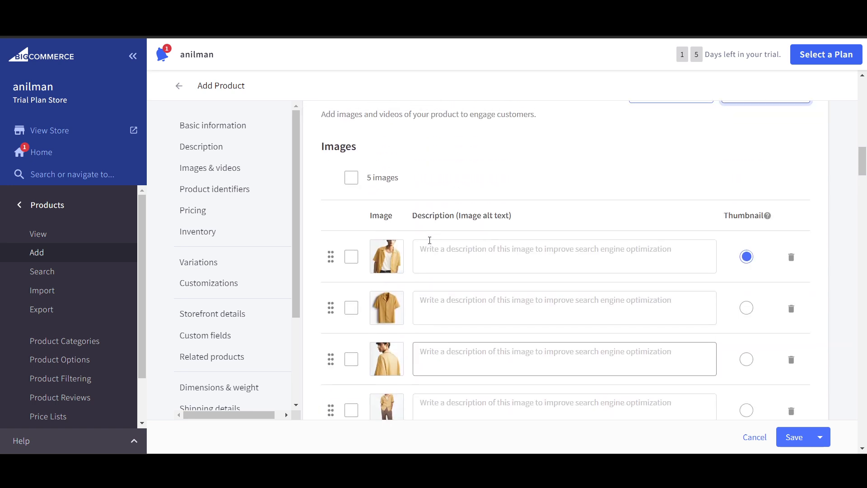
{"action": "scroll", "coordinate": [430, 240], "scroll_direction": "down", "scroll_amount": 2}
{"action": "scroll", "coordinate": [429, 240], "scroll_direction": "up", "scroll_amount": 2}
{"action": "scroll", "coordinate": [430, 240], "scroll_direction": "down", "scroll_amount": 3}
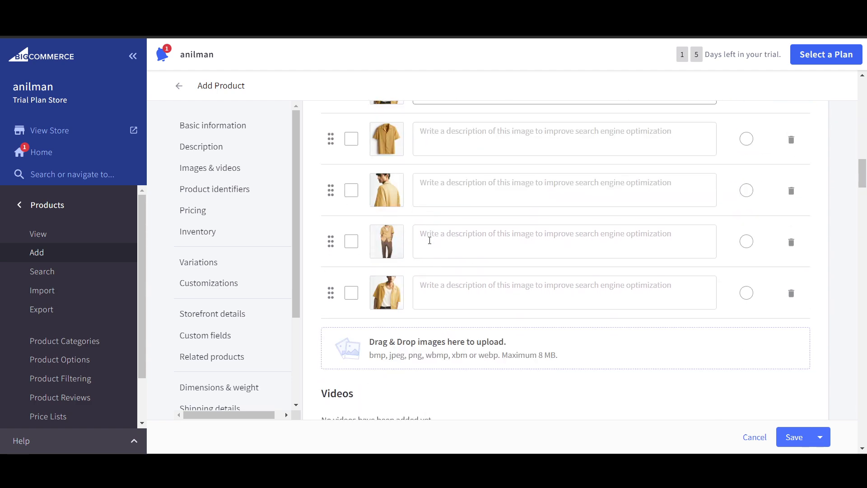
{"action": "scroll", "coordinate": [430, 240], "scroll_direction": "up", "scroll_amount": 3}
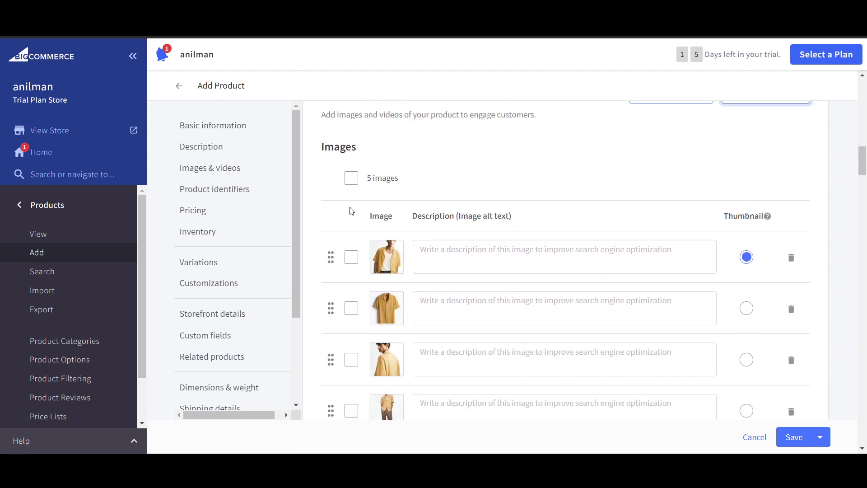
- Select all the uploaded product images at once and clear the selection again
{"action": "left_click", "coordinate": [351, 179]}
{"action": "scroll", "coordinate": [378, 334], "scroll_direction": "down", "scroll_amount": 3}
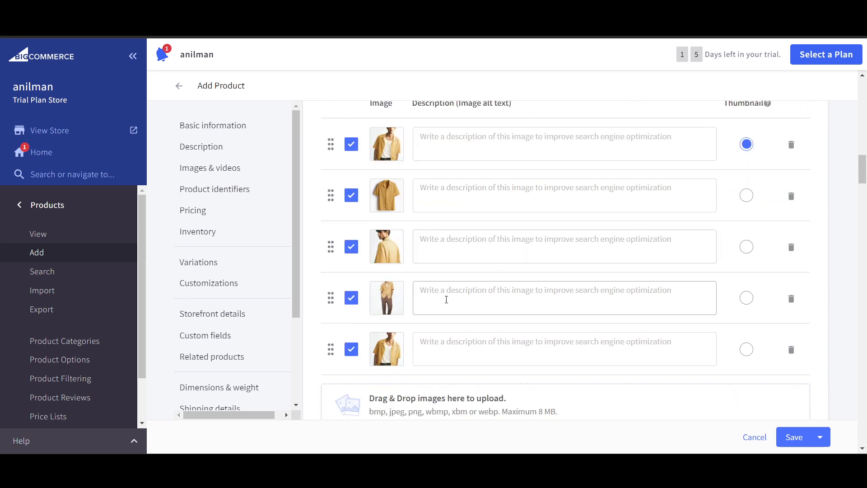
{"action": "scroll", "coordinate": [447, 316], "scroll_direction": "up", "scroll_amount": 3}
{"action": "left_click", "coordinate": [352, 178]}
- Delete the fifth product image, which duplicates the first one
{"action": "scroll", "coordinate": [498, 309], "scroll_direction": "down", "scroll_amount": 4}
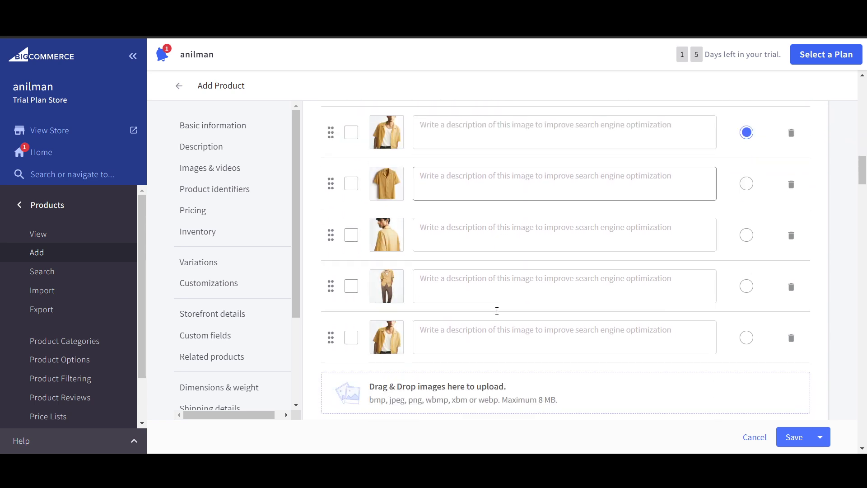
{"action": "scroll", "coordinate": [509, 289], "scroll_direction": "up", "scroll_amount": 3}
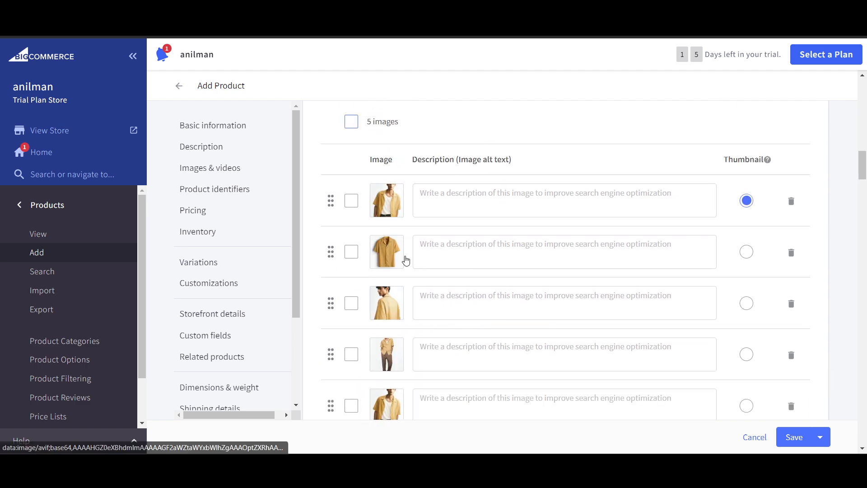
{"action": "scroll", "coordinate": [505, 409], "scroll_direction": "down", "scroll_amount": 2}
{"action": "left_click", "coordinate": [792, 351]}
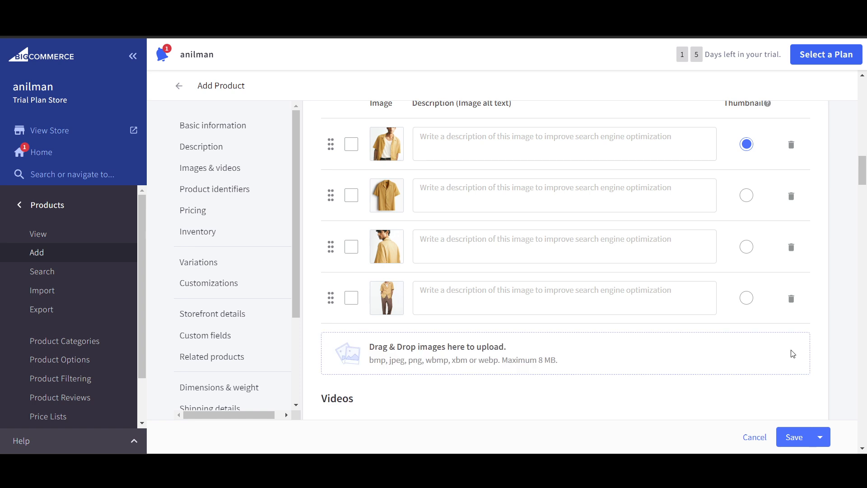
- Reorder the product images so the full-length model photo comes second, directly after the open-shirt model photo
{"action": "scroll", "coordinate": [331, 300], "scroll_direction": "up", "scroll_amount": 1}
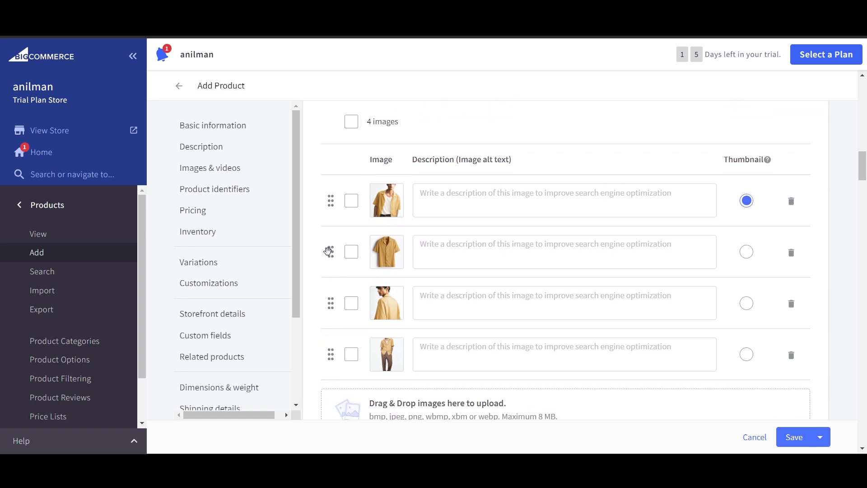
{"action": "left_click_drag", "start_coordinate": [329, 250], "coordinate": [328, 185]}
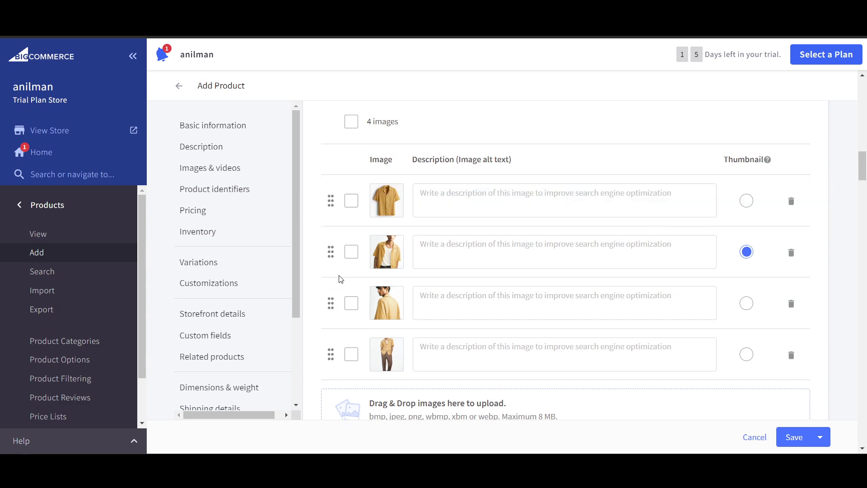
{"action": "left_click_drag", "start_coordinate": [331, 254], "coordinate": [329, 191]}
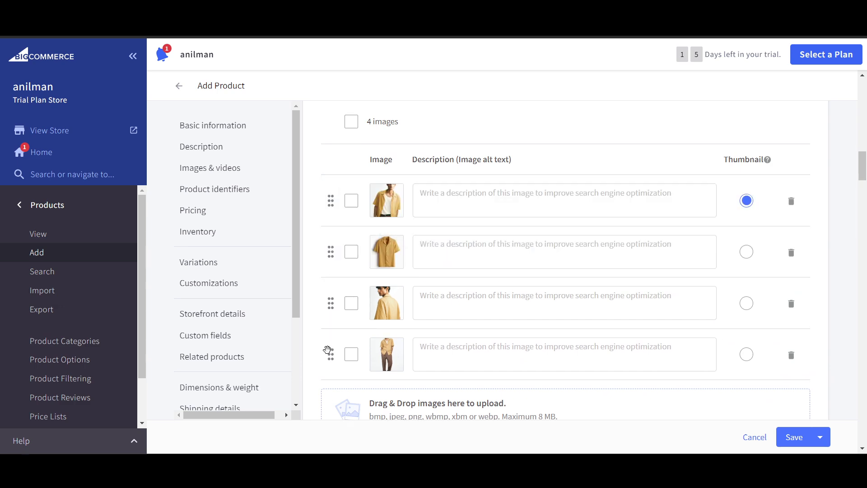
{"action": "left_click_drag", "start_coordinate": [330, 354], "coordinate": [329, 247]}
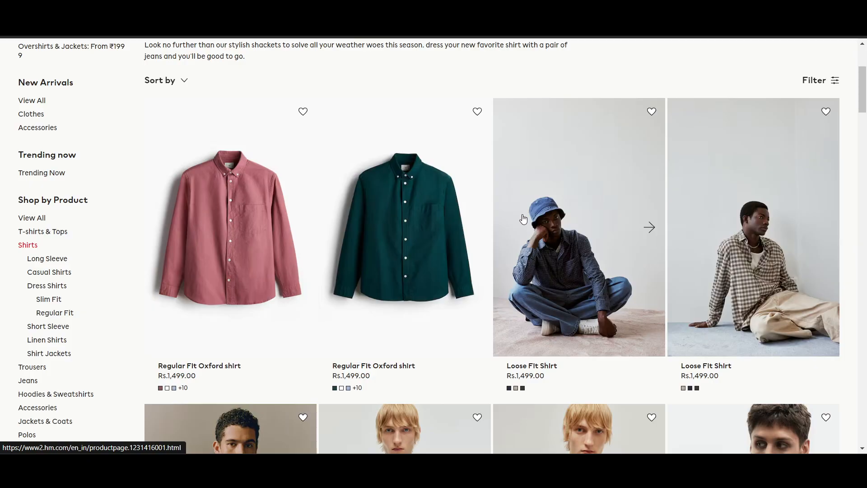
- Switch to the H&M men's shirts listing, look through it, and examine the product page of the pink Regular Fit Oxford shirt
{"action": "scroll", "coordinate": [218, 300], "scroll_direction": "down", "scroll_amount": 3}
{"action": "scroll", "coordinate": [181, 158], "scroll_direction": "up", "scroll_amount": 3}
{"action": "scroll", "coordinate": [427, 290], "scroll_direction": "down", "scroll_amount": 15}
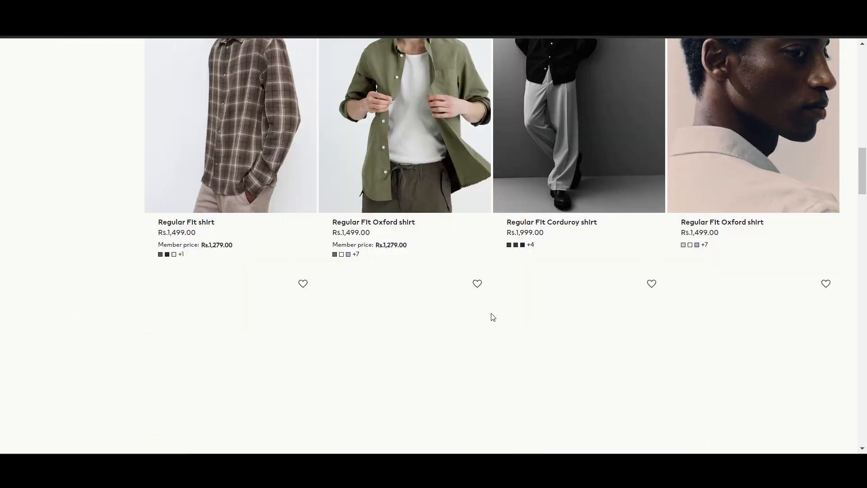
{"action": "scroll", "coordinate": [498, 345], "scroll_direction": "up", "scroll_amount": 15}
{"action": "scroll", "coordinate": [499, 356], "scroll_direction": "down", "scroll_amount": 4}
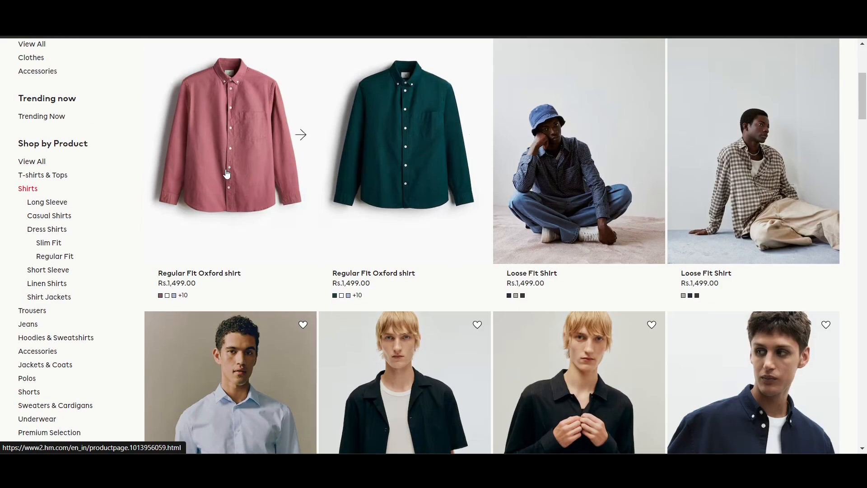
{"action": "scroll", "coordinate": [222, 216], "scroll_direction": "up", "scroll_amount": 3}
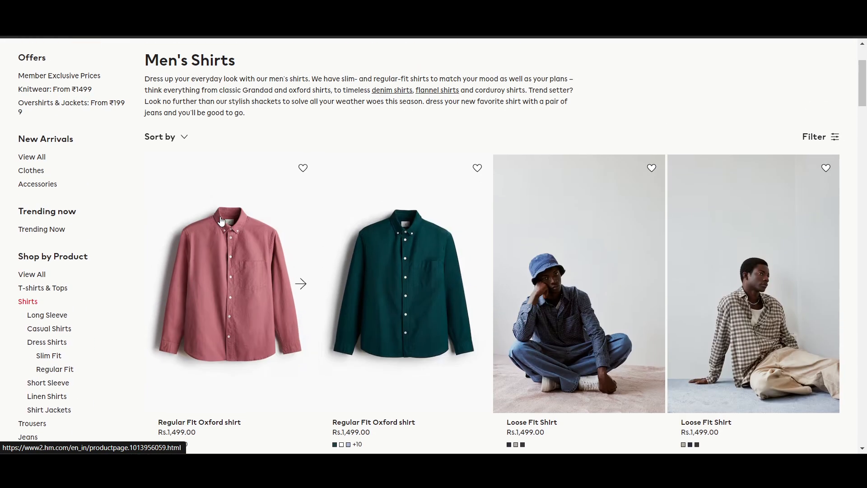
{"action": "left_click", "coordinate": [230, 286]}
{"action": "scroll", "coordinate": [230, 285], "scroll_direction": "down", "scroll_amount": 8}
{"action": "scroll", "coordinate": [230, 286], "scroll_direction": "down", "scroll_amount": 8}
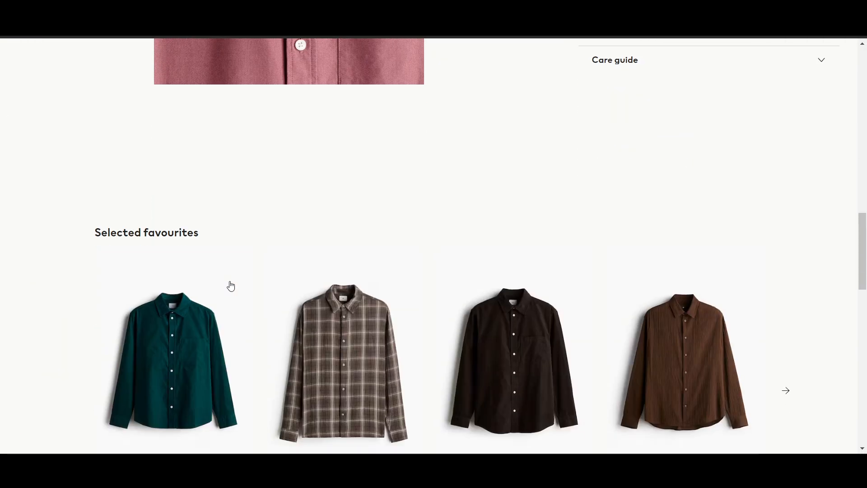
{"action": "scroll", "coordinate": [230, 286], "scroll_direction": "up", "scroll_amount": 12}
{"action": "scroll", "coordinate": [320, 333], "scroll_direction": "up", "scroll_amount": 3}
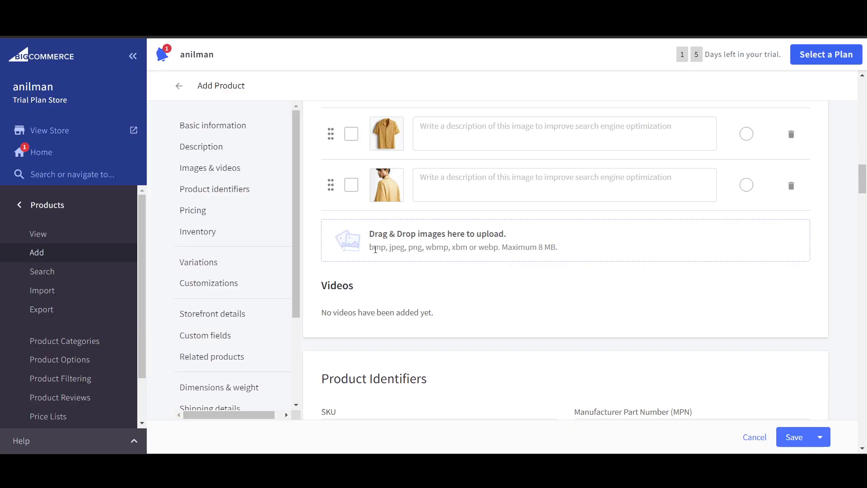
- Return to the Add Product form and examine the accepted image formats, size limit, image upload options and Videos section
{"action": "left_click_drag", "start_coordinate": [374, 247], "coordinate": [560, 250]}
{"action": "left_click", "coordinate": [617, 257]}
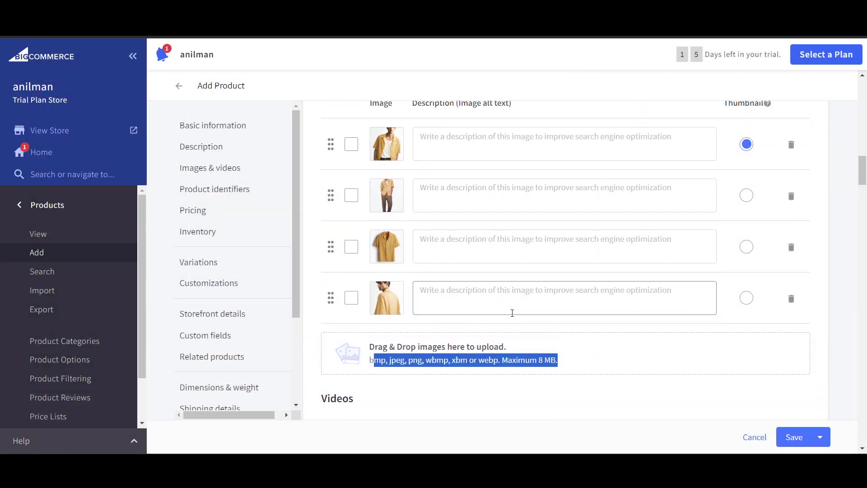
{"action": "scroll", "coordinate": [510, 325], "scroll_direction": "down", "scroll_amount": 4}
{"action": "scroll", "coordinate": [406, 270], "scroll_direction": "down", "scroll_amount": 1}
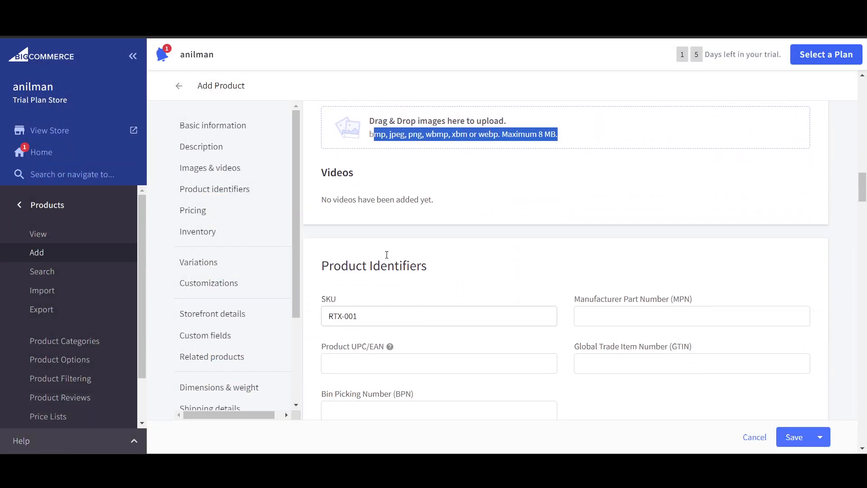
{"action": "scroll", "coordinate": [446, 232], "scroll_direction": "up", "scroll_amount": 8}
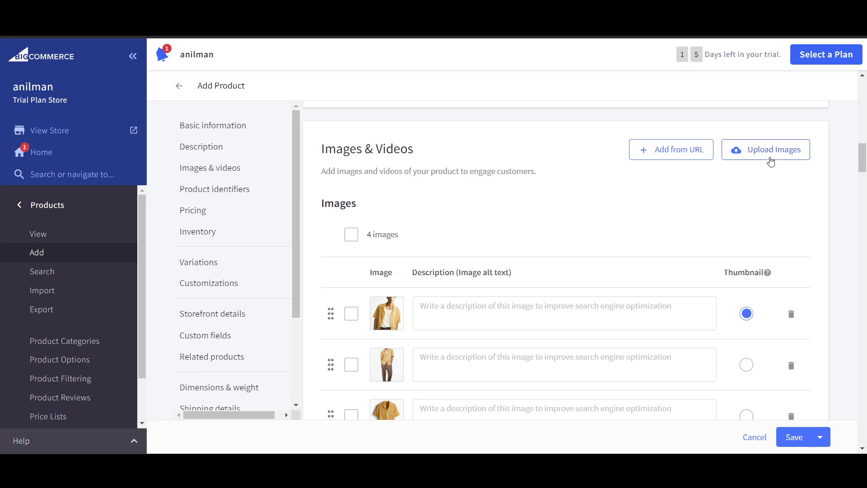
{"action": "scroll", "coordinate": [597, 241], "scroll_direction": "down", "scroll_amount": 6}
{"action": "scroll", "coordinate": [597, 242], "scroll_direction": "down", "scroll_amount": 2}
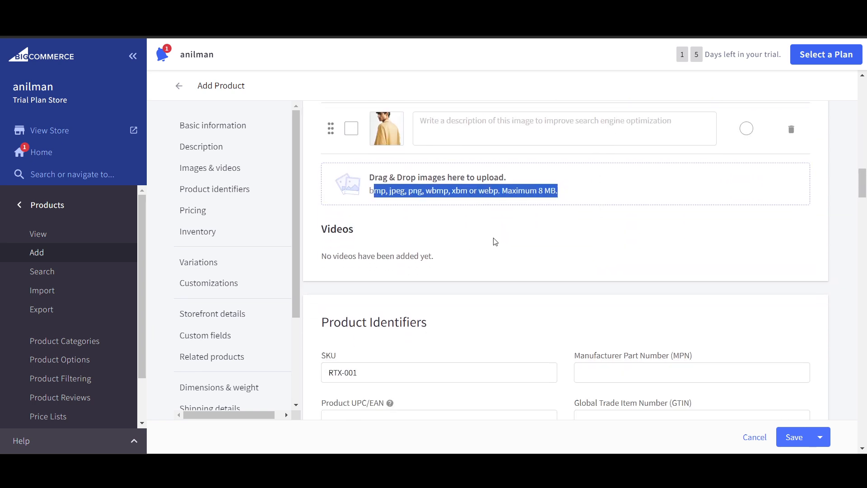
{"action": "left_click", "coordinate": [511, 248]}
- Set the Manufacturer Part Number to 007 in Product Identifiers, leaving the UPC/EAN, GTIN and bin picking number empty
{"action": "scroll", "coordinate": [511, 248], "scroll_direction": "down", "scroll_amount": 4}
{"action": "left_click", "coordinate": [353, 205]}
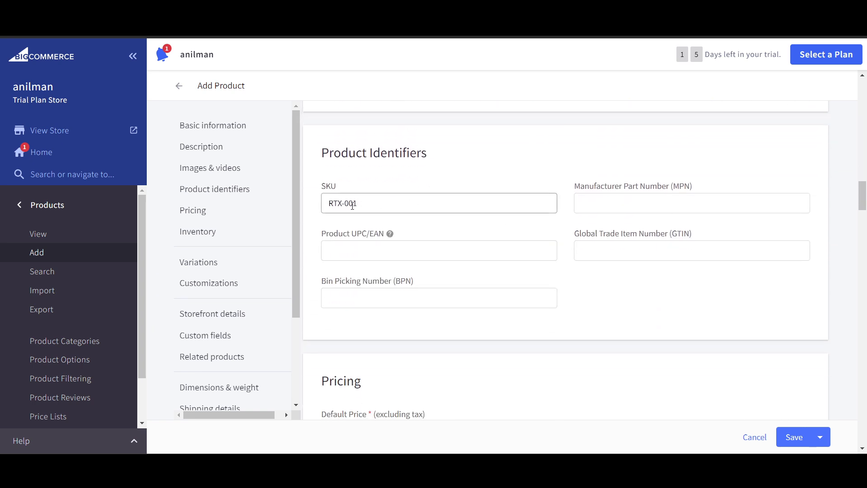
{"action": "left_click", "coordinate": [587, 207]}
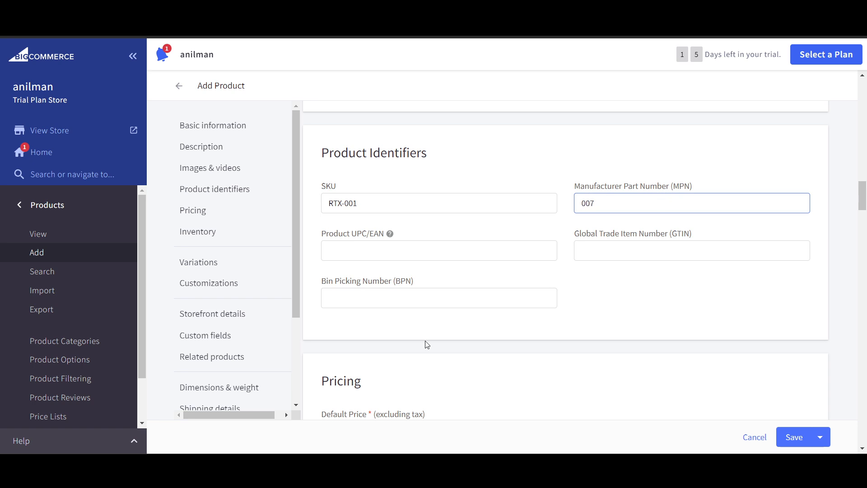
{"action": "left_click", "coordinate": [396, 251]}
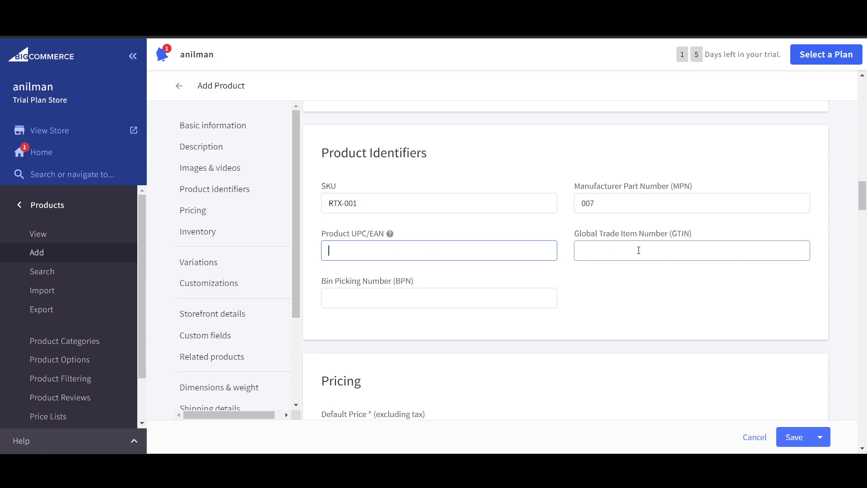
{"action": "scroll", "coordinate": [664, 265], "scroll_direction": "down", "scroll_amount": 1}
{"action": "scroll", "coordinate": [643, 276], "scroll_direction": "up", "scroll_amount": 1}
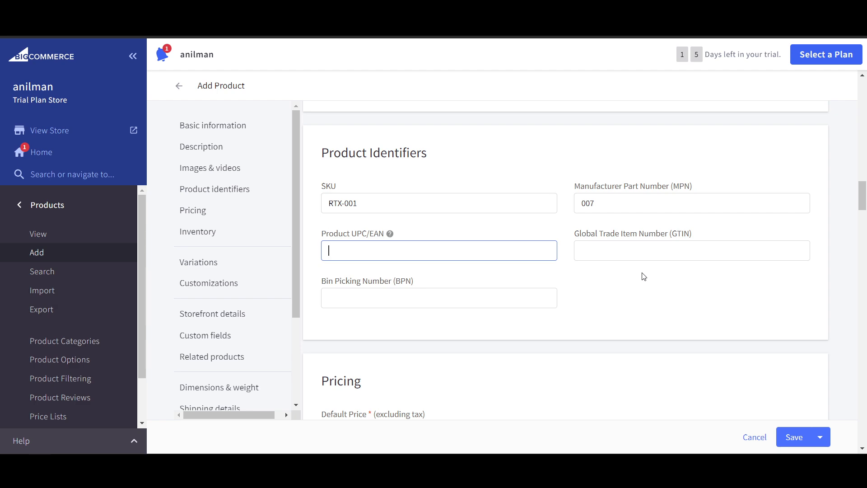
- Set the product's tax class to Non-taxable in the Pricing section
{"action": "scroll", "coordinate": [587, 266], "scroll_direction": "down", "scroll_amount": 1}
{"action": "scroll", "coordinate": [357, 212], "scroll_direction": "down", "scroll_amount": 1}
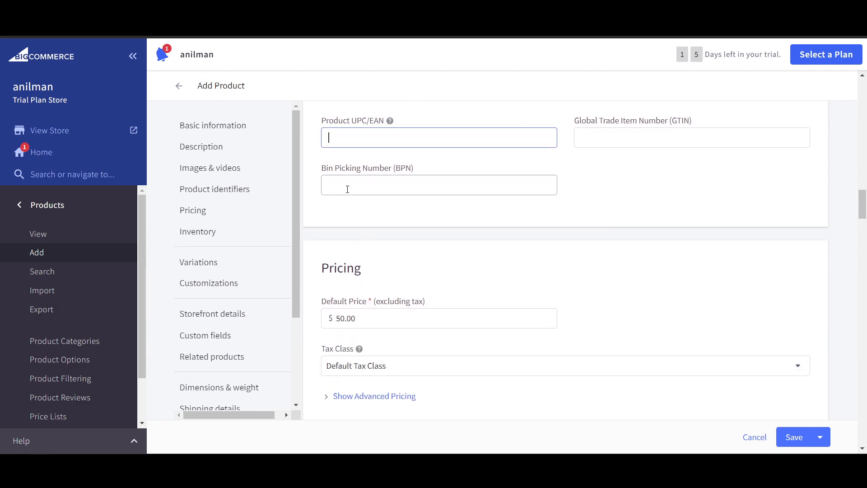
{"action": "scroll", "coordinate": [427, 273], "scroll_direction": "down", "scroll_amount": 2}
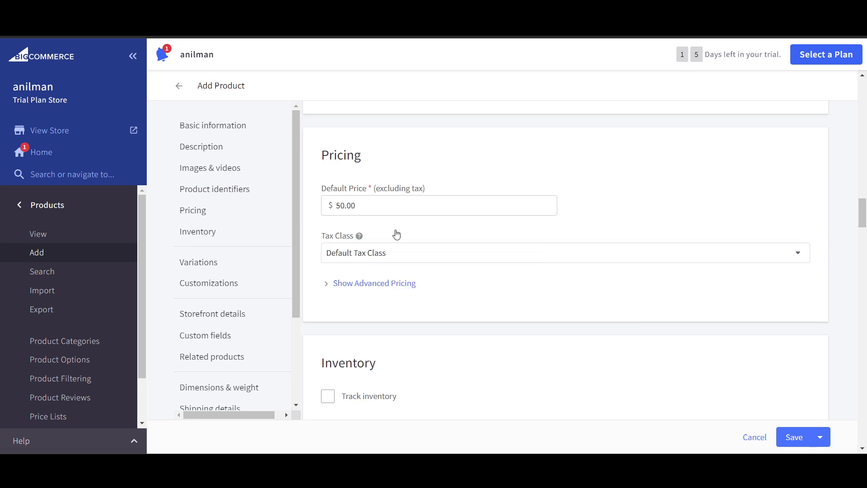
{"action": "left_click", "coordinate": [405, 255]}
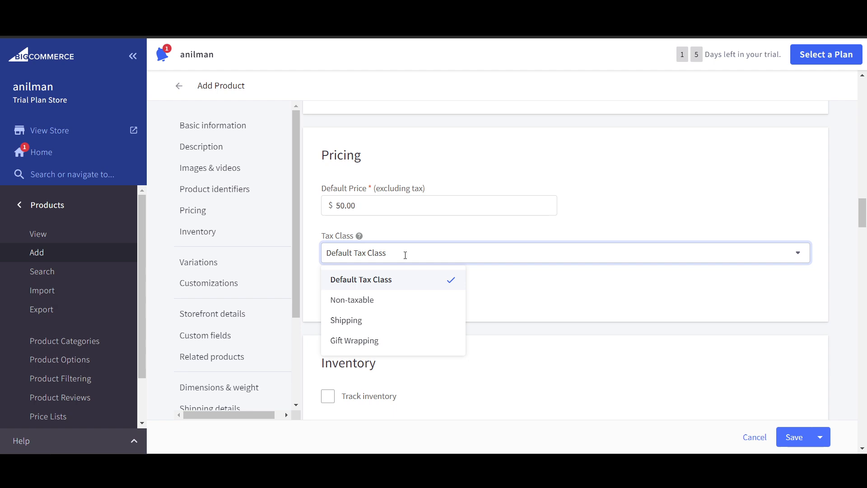
{"action": "left_click", "coordinate": [367, 301]}
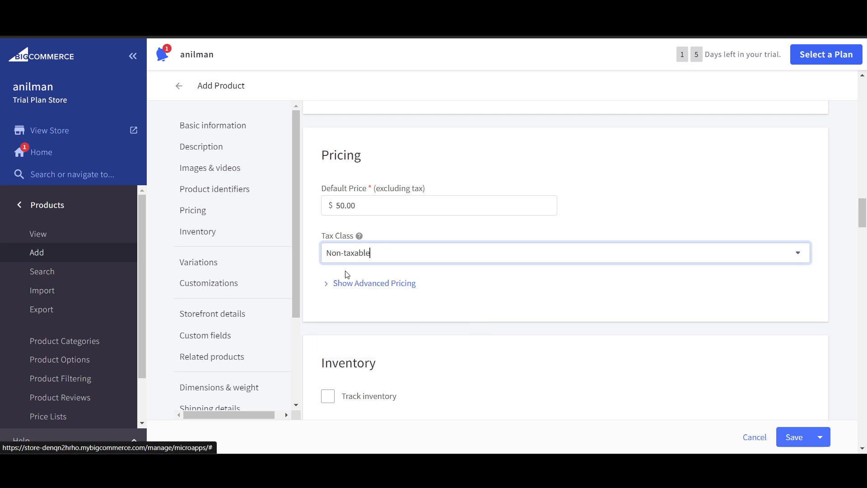
- Show the advanced pricing options and set the cost to $30, the MSRP to $40 and the sale price to $45
{"action": "left_click", "coordinate": [340, 284]}
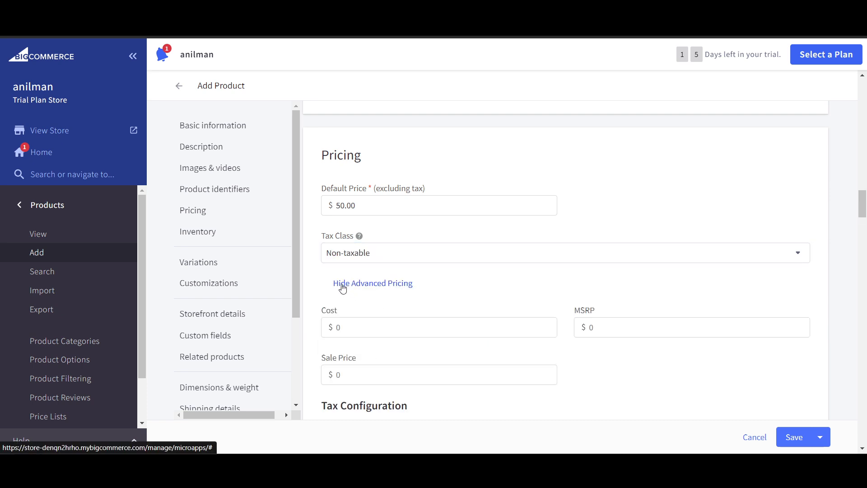
{"action": "scroll", "coordinate": [432, 344], "scroll_direction": "down", "scroll_amount": 2}
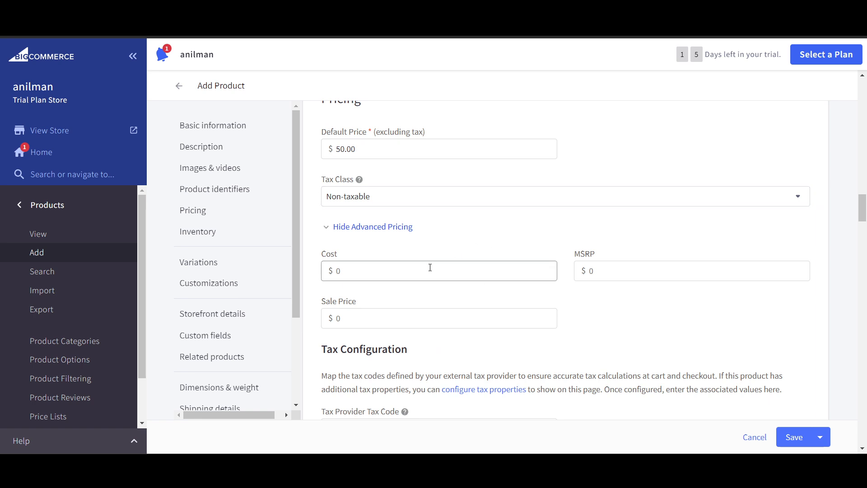
{"action": "left_click", "coordinate": [386, 274]}
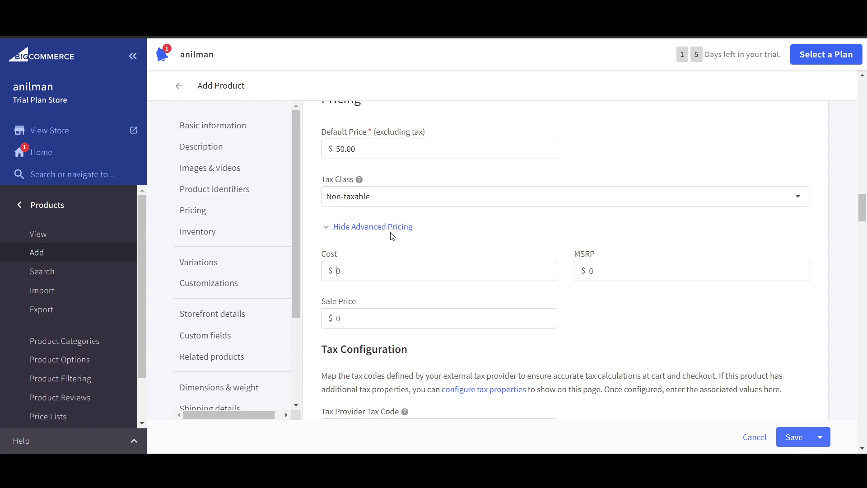
{"action": "left_click", "coordinate": [364, 268]}
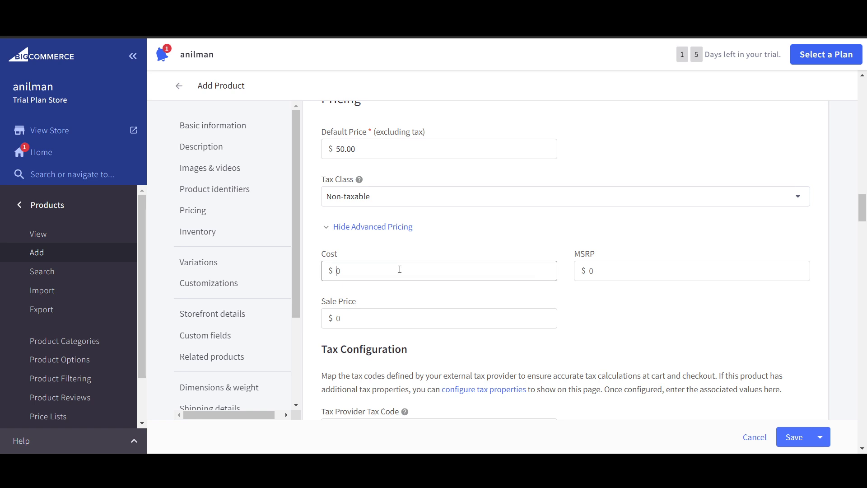
{"action": "type", "text": "30"}
{"action": "left_click", "coordinate": [613, 276]}
{"action": "type", "text": "40"}
{"action": "left_click", "coordinate": [406, 325]}
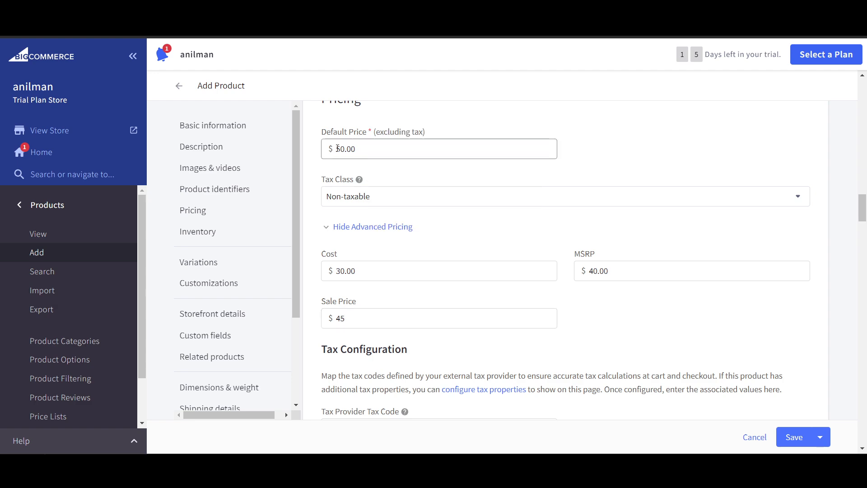
- Go to the Tax Provider Tax Code field, then switch to the Google results for "tax code" and read what a tax code means
{"action": "scroll", "coordinate": [524, 354], "scroll_direction": "down", "scroll_amount": 3}
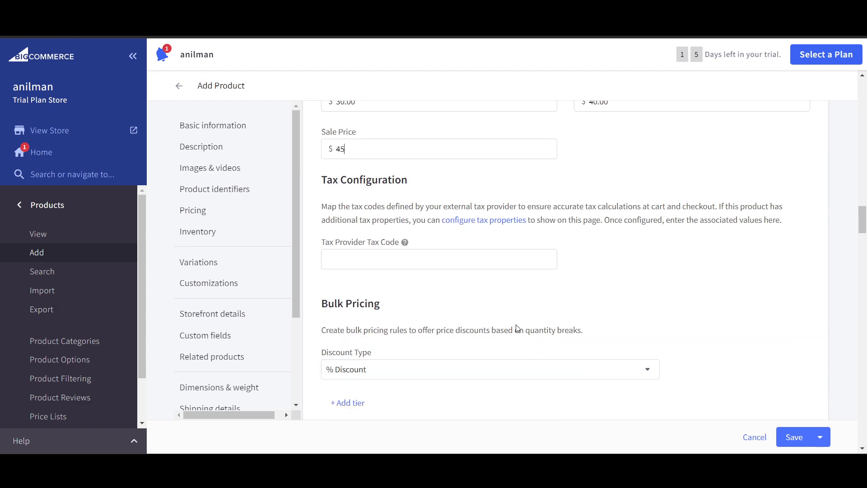
{"action": "scroll", "coordinate": [347, 215], "scroll_direction": "up", "scroll_amount": 1}
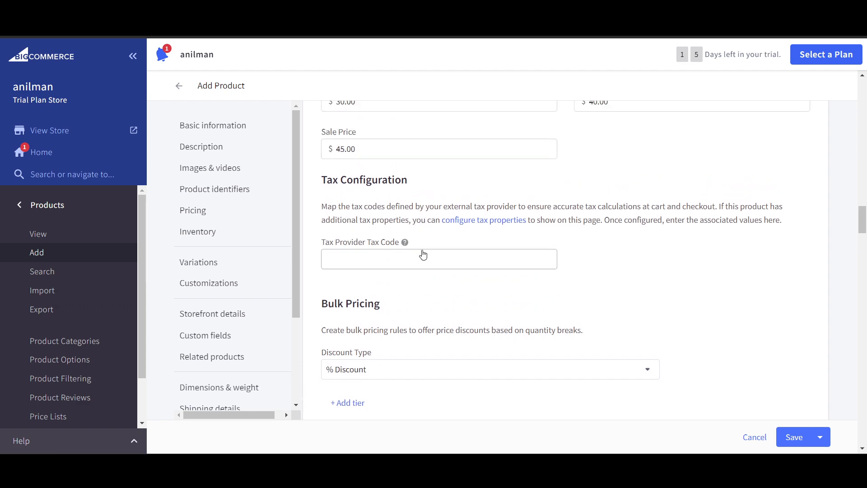
{"action": "left_click", "coordinate": [337, 261]}
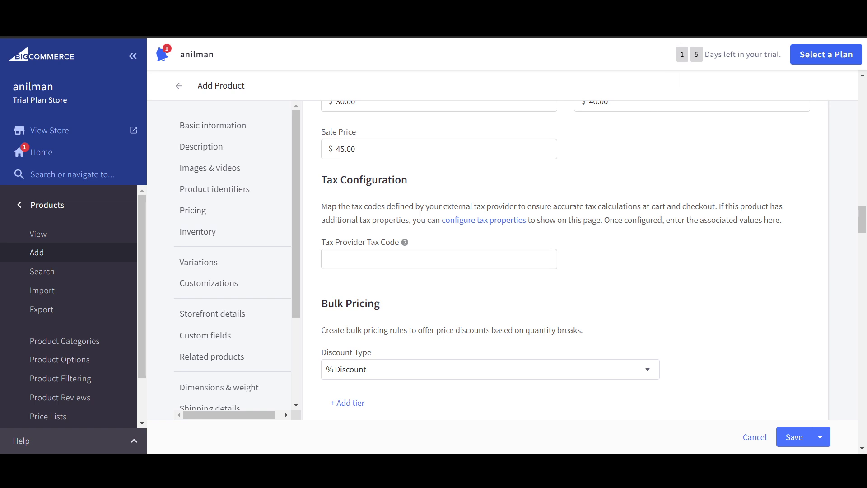
{"action": "key", "text": "ctrl+Tab"}
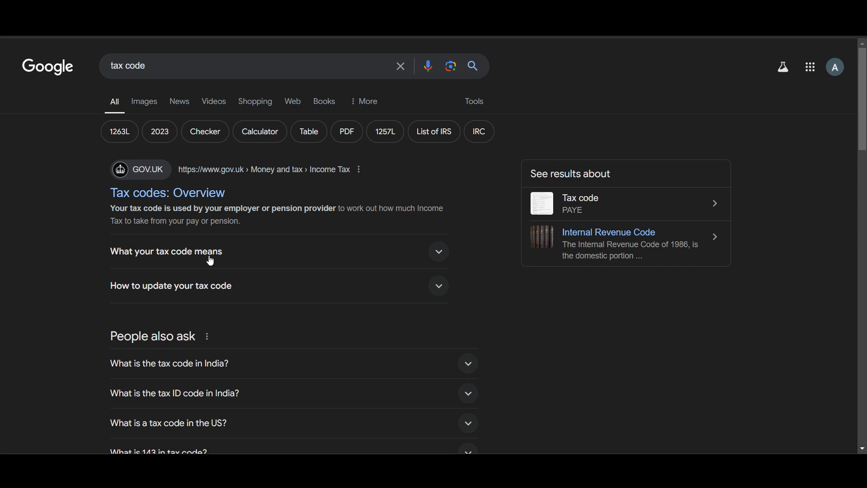
{"action": "left_click", "coordinate": [302, 261]}
{"action": "scroll", "coordinate": [302, 262], "scroll_direction": "down", "scroll_amount": 1}
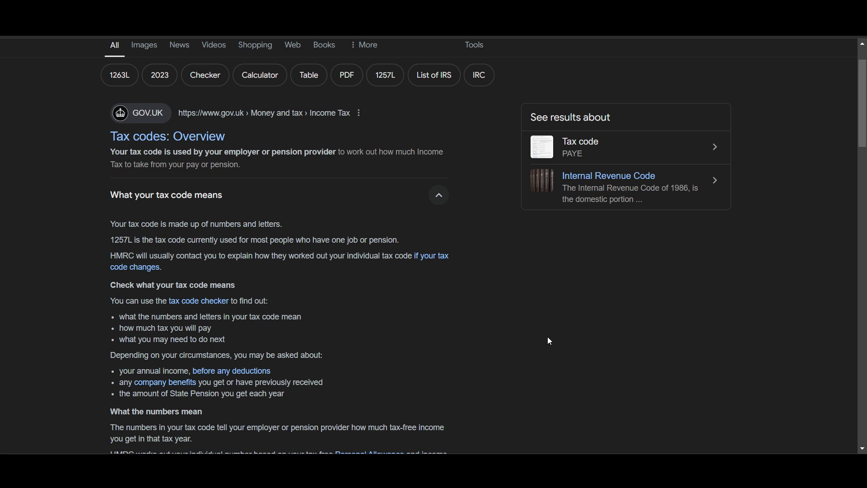
{"action": "scroll", "coordinate": [549, 341], "scroll_direction": "up", "scroll_amount": 1}
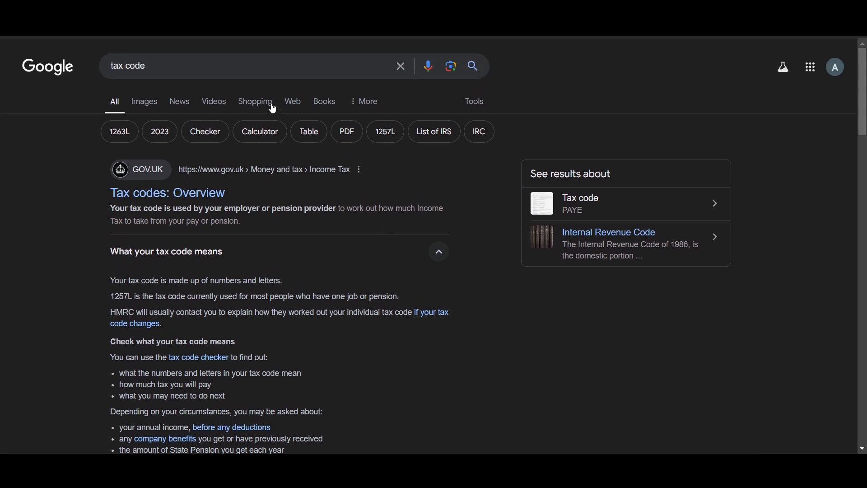
- Search Google for "tax code shirt" and open the ClearTax page on GST rates and HSN code for men's shirts
{"action": "left_click", "coordinate": [249, 76]}
{"action": "type", "text": "shirt"}
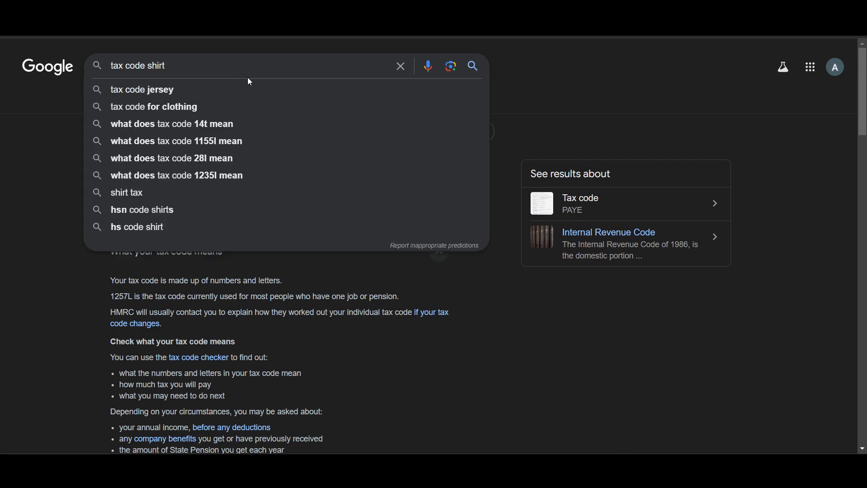
{"action": "key", "text": "Return"}
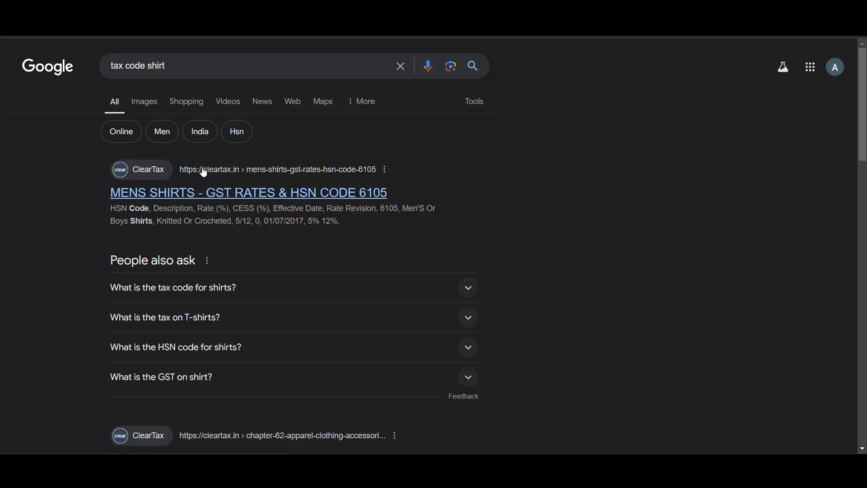
{"action": "left_click", "coordinate": [179, 198]}
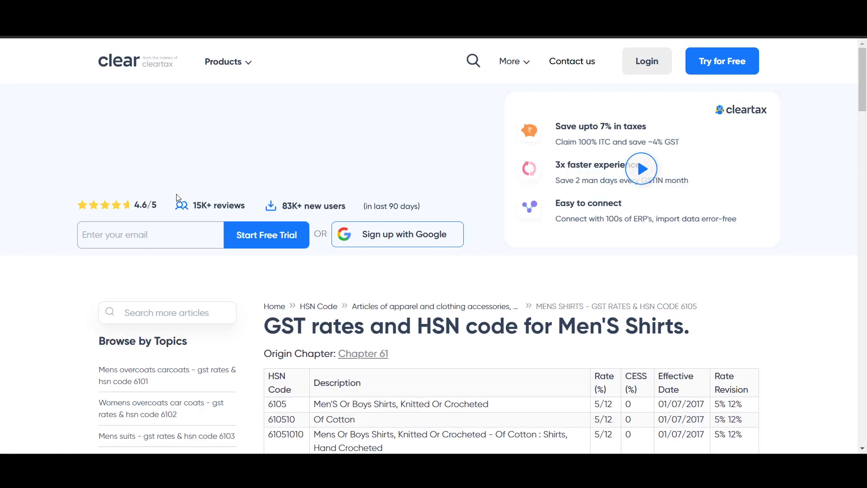
- Copy the HSN code 6105 for men's shirts from the ClearTax table into the product's Tax Provider Tax Code field
{"action": "scroll", "coordinate": [204, 229], "scroll_direction": "down", "scroll_amount": 5}
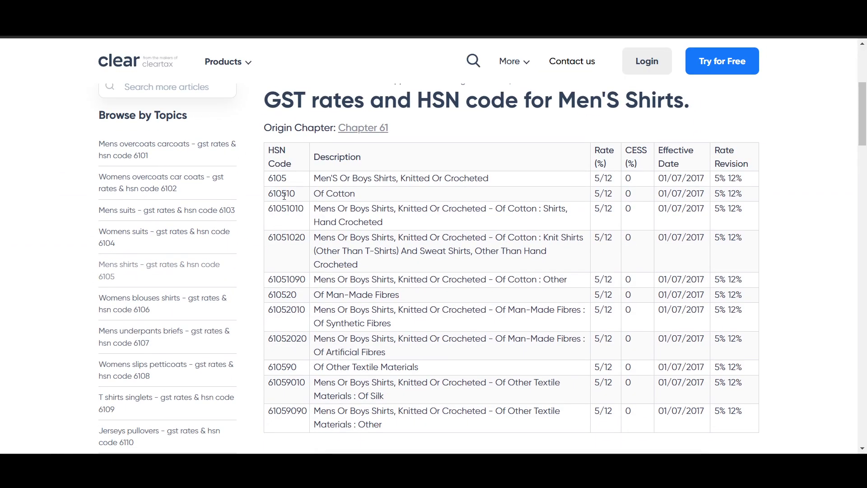
{"action": "double_click", "coordinate": [281, 179]}
{"action": "key", "text": "ctrl+c"}
{"action": "left_click", "coordinate": [475, 9]}
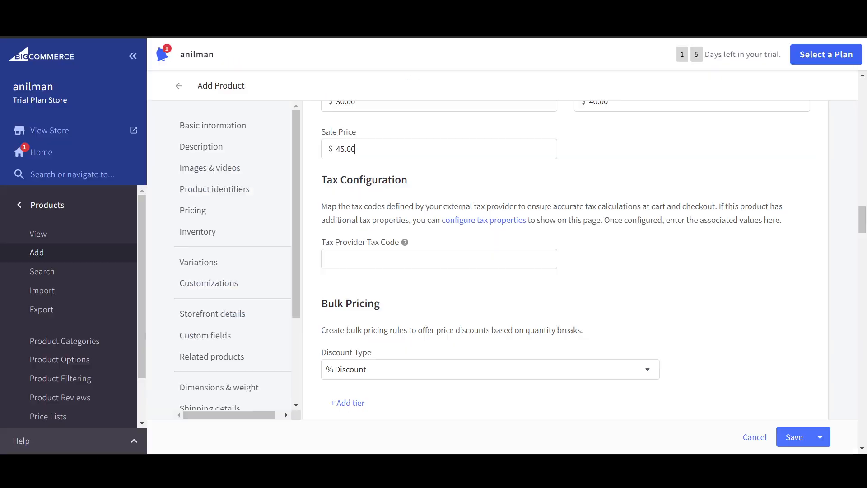
{"action": "left_click", "coordinate": [349, 255]}
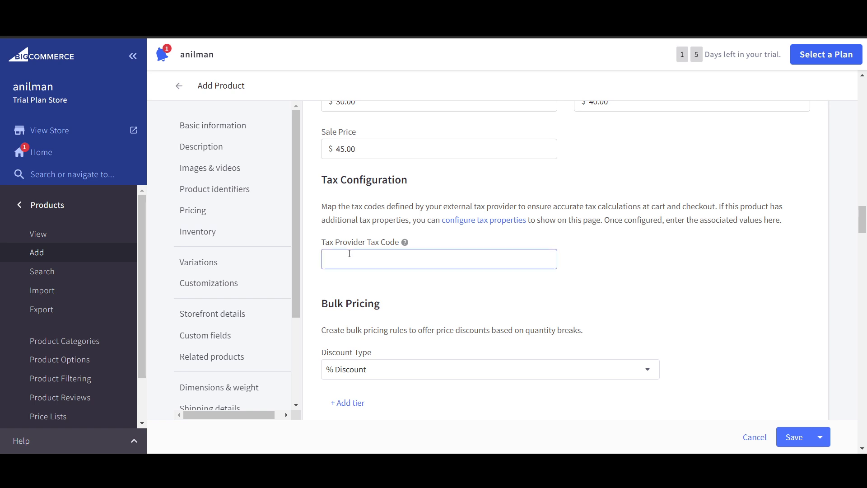
{"action": "key", "text": "ctrl+v"}
{"action": "left_click", "coordinate": [511, 319]}
- Examine the discount types offered for the product's bulk pricing
{"action": "scroll", "coordinate": [511, 320], "scroll_direction": "down", "scroll_amount": 4}
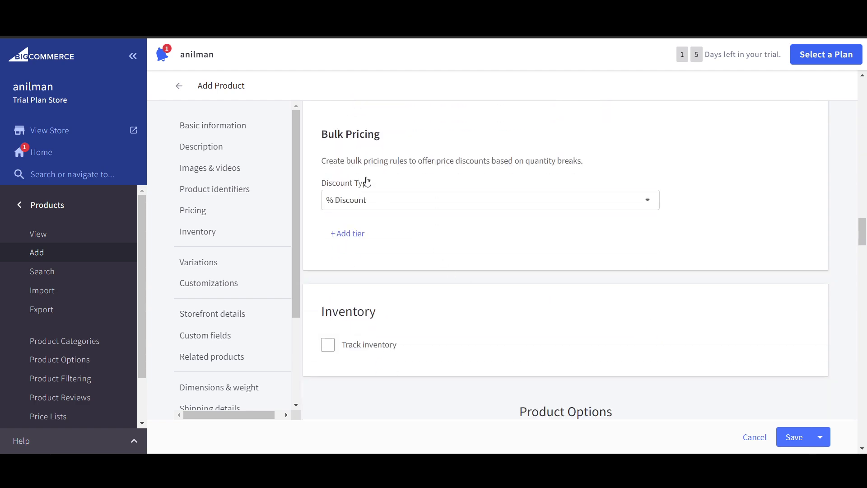
{"action": "left_click", "coordinate": [482, 201]}
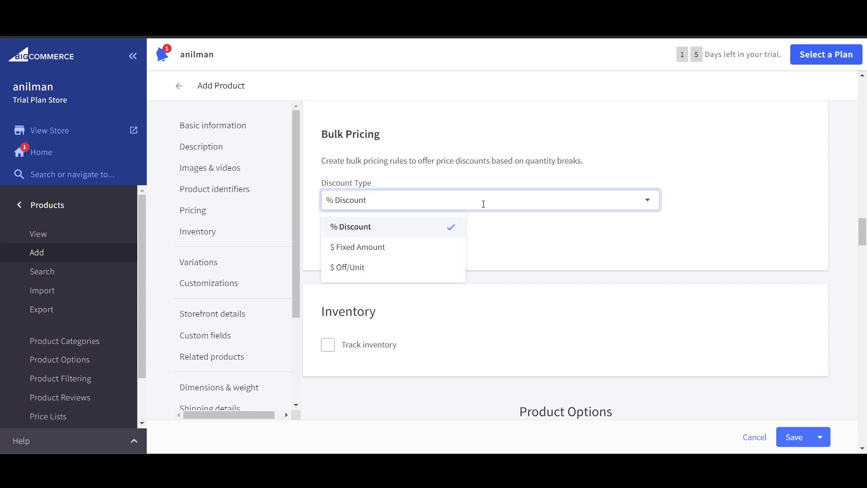
{"action": "left_click", "coordinate": [529, 250]}
{"action": "scroll", "coordinate": [564, 286], "scroll_direction": "up", "scroll_amount": 2}
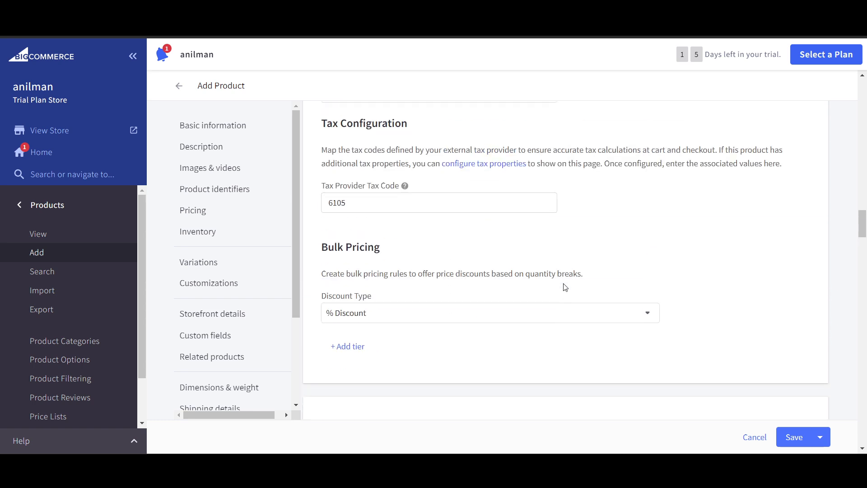
{"action": "scroll", "coordinate": [565, 287], "scroll_direction": "down", "scroll_amount": 1}
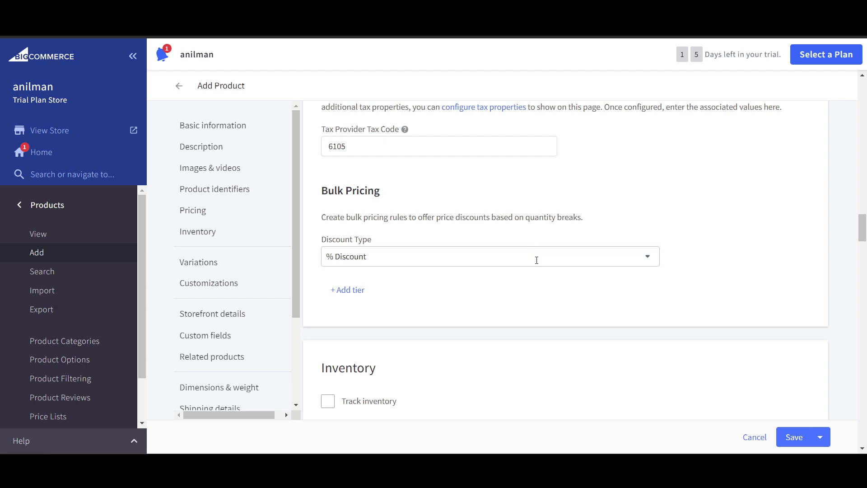
{"action": "scroll", "coordinate": [374, 298], "scroll_direction": "down", "scroll_amount": 4}
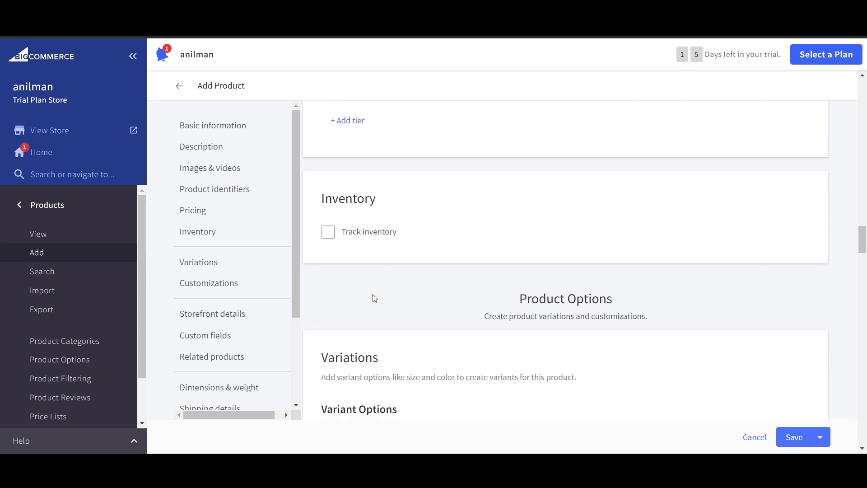
- Turn on inventory tracking at the product level, with a current stock of 100 and a low stock level of 10
{"action": "left_click", "coordinate": [332, 236]}
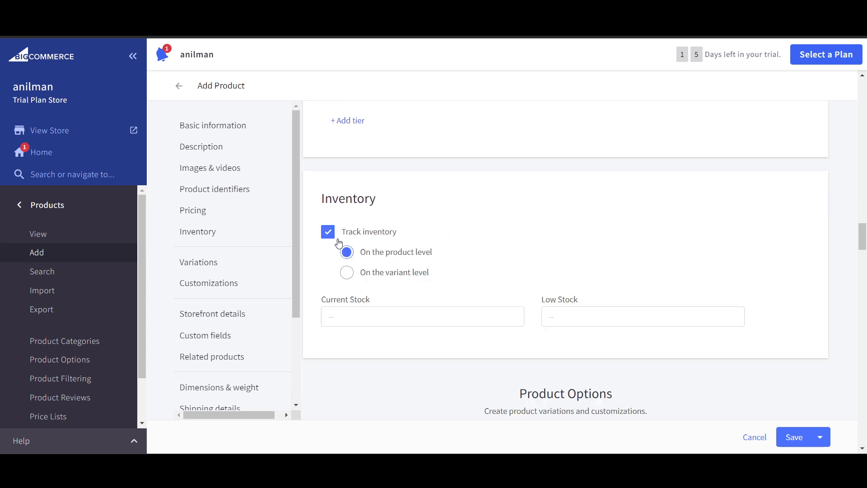
{"action": "left_click", "coordinate": [375, 315]}
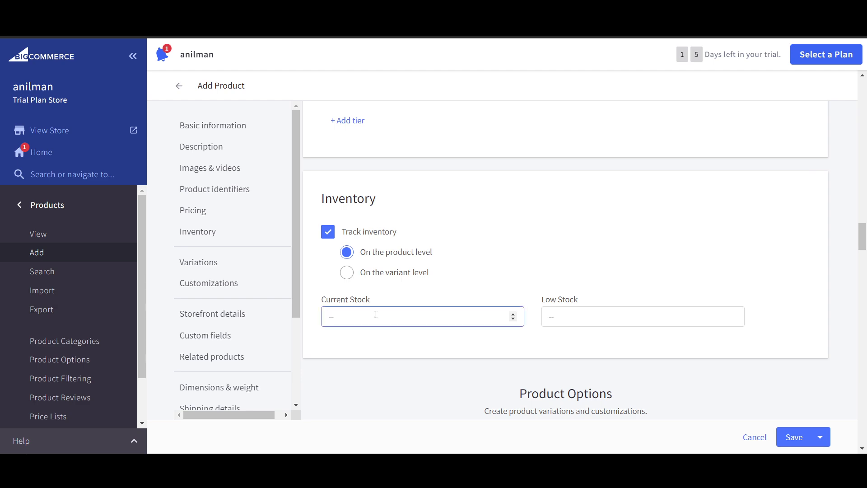
{"action": "type", "text": "100"}
{"action": "left_click", "coordinate": [377, 344]}
{"action": "scroll", "coordinate": [411, 343], "scroll_direction": "up", "scroll_amount": 4}
{"action": "scroll", "coordinate": [413, 344], "scroll_direction": "down", "scroll_amount": 5}
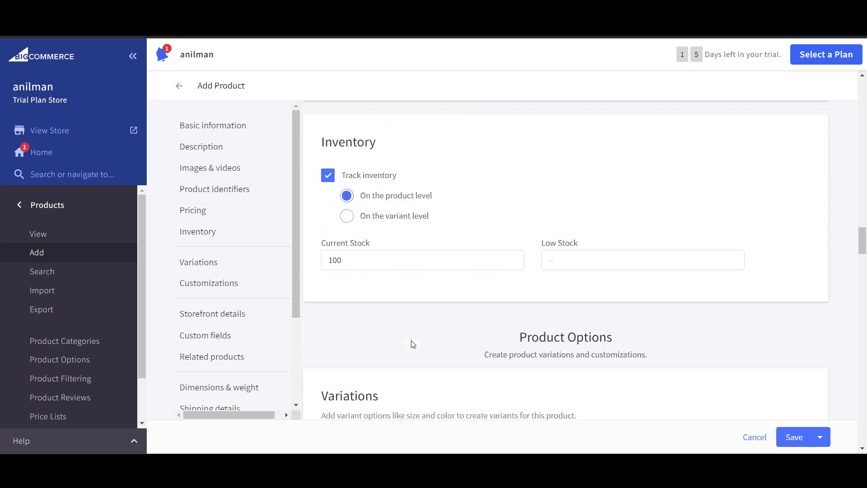
{"action": "left_click", "coordinate": [578, 261]}
{"action": "type", "text": "10"}
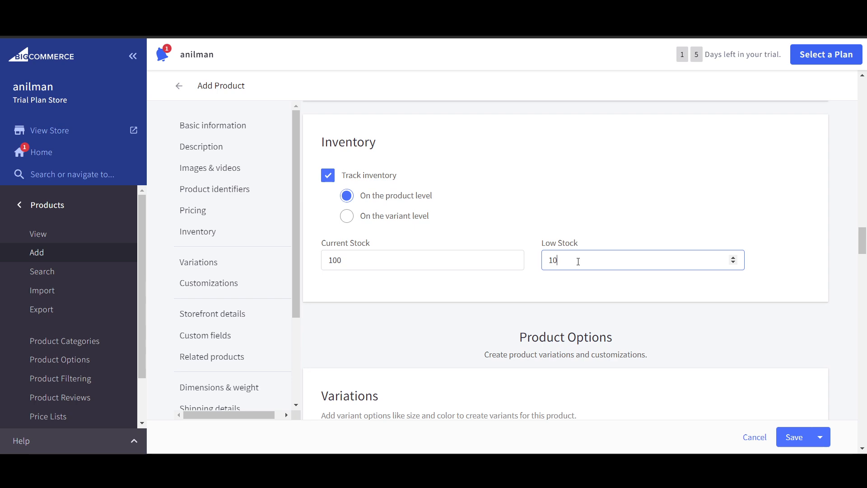
{"action": "left_click", "coordinate": [472, 288]}
{"action": "left_click", "coordinate": [562, 258]}
{"action": "left_click", "coordinate": [432, 263]}
- Try out a Color variant option with the Swatch type, and leave the variant options without saving
{"action": "scroll", "coordinate": [426, 294], "scroll_direction": "down", "scroll_amount": 5}
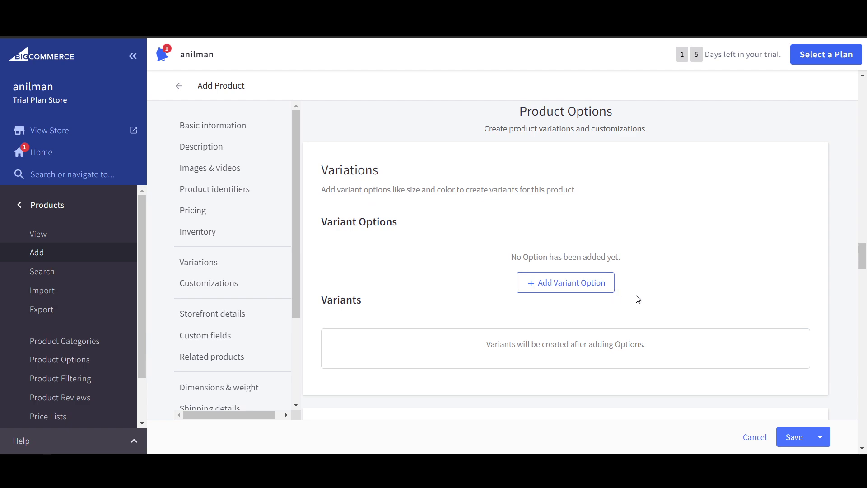
{"action": "scroll", "coordinate": [641, 298], "scroll_direction": "down", "scroll_amount": 2}
{"action": "scroll", "coordinate": [644, 298], "scroll_direction": "up", "scroll_amount": 2}
{"action": "scroll", "coordinate": [507, 286], "scroll_direction": "down", "scroll_amount": 1}
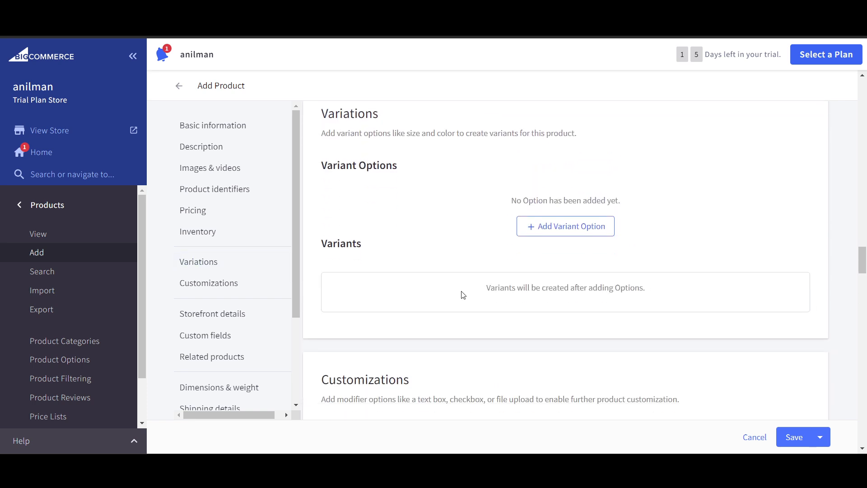
{"action": "left_click", "coordinate": [559, 226]}
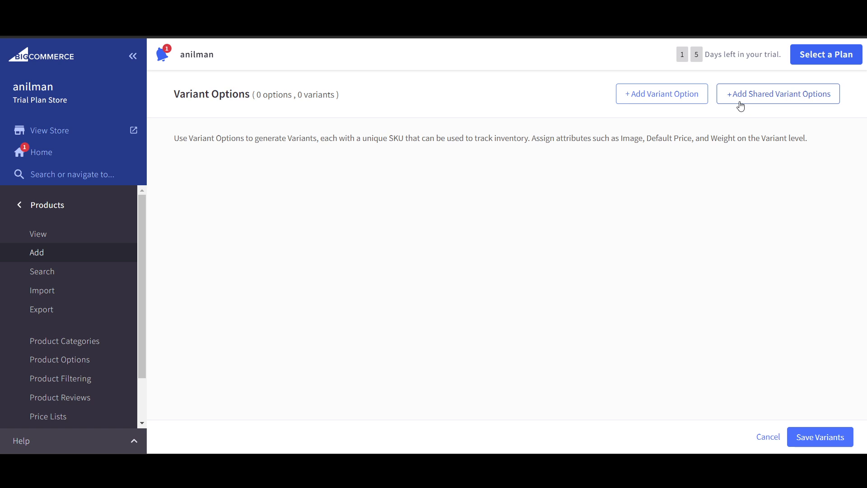
{"action": "left_click", "coordinate": [668, 93]}
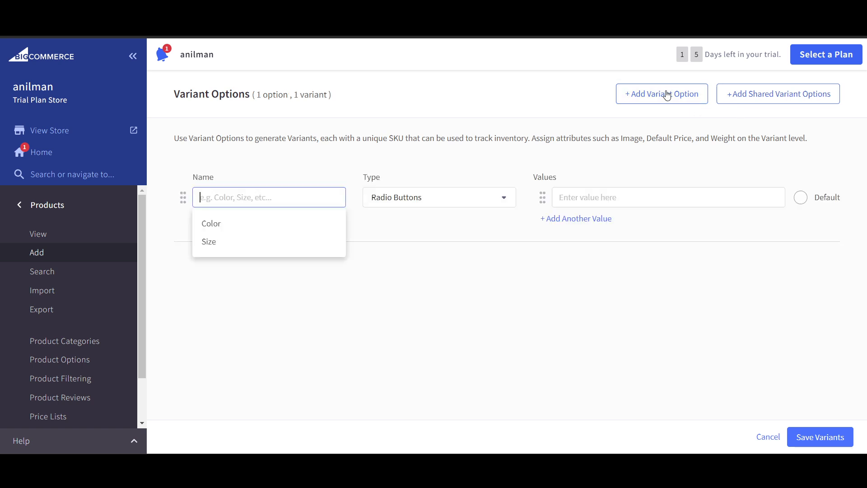
{"action": "left_click", "coordinate": [238, 225]}
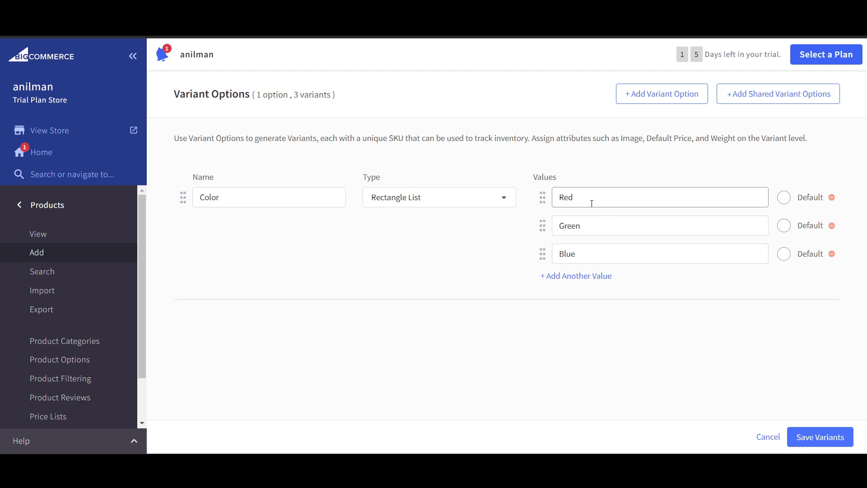
{"action": "left_click_drag", "start_coordinate": [592, 196], "coordinate": [557, 200]}
{"action": "left_click", "coordinate": [499, 206]}
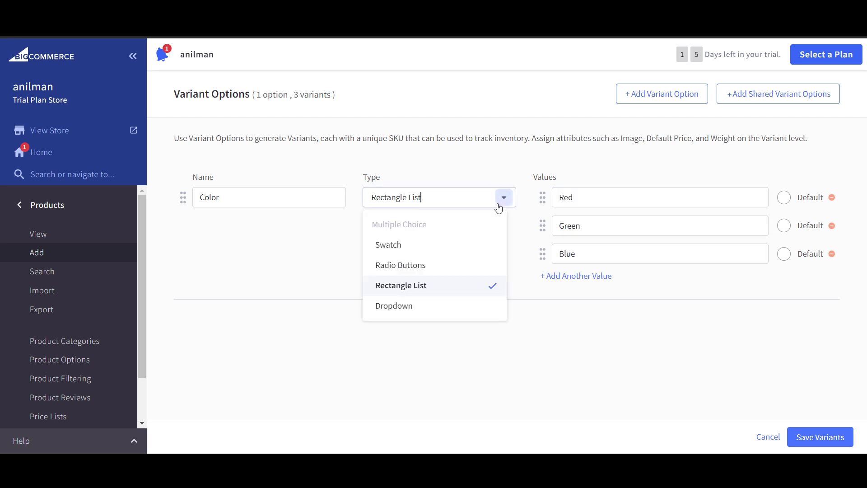
{"action": "left_click", "coordinate": [401, 250]}
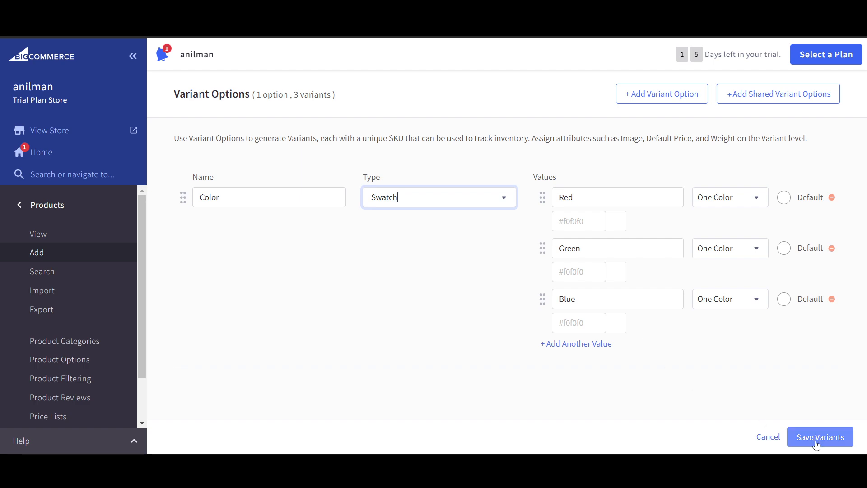
{"action": "left_click", "coordinate": [768, 437]}
- Examine the Customizations and Storefront Details sections, including the explanation of the Search Keywords field
{"action": "scroll", "coordinate": [590, 367], "scroll_direction": "down", "scroll_amount": 6}
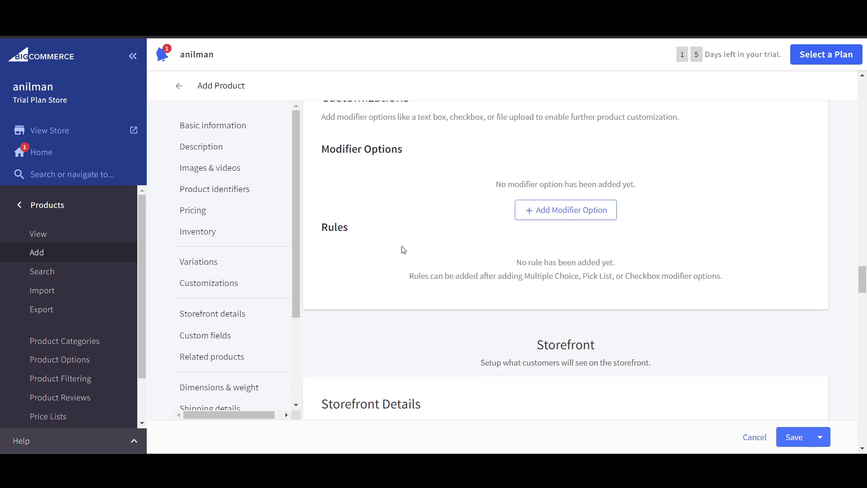
{"action": "scroll", "coordinate": [400, 248], "scroll_direction": "up", "scroll_amount": 1}
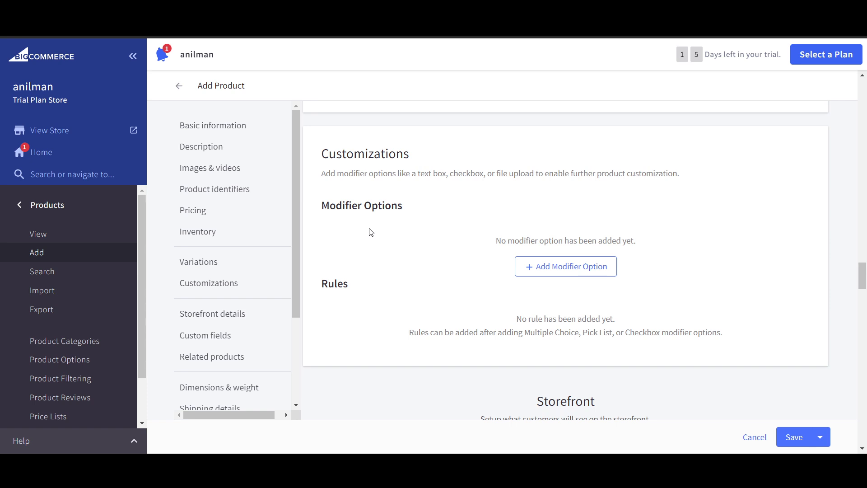
{"action": "scroll", "coordinate": [370, 233], "scroll_direction": "down", "scroll_amount": 2}
{"action": "scroll", "coordinate": [368, 231], "scroll_direction": "up", "scroll_amount": 1}
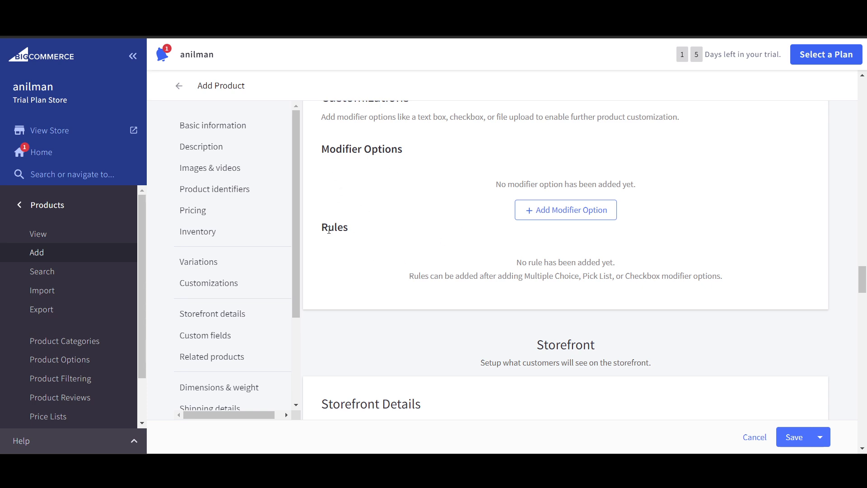
{"action": "scroll", "coordinate": [358, 254], "scroll_direction": "down", "scroll_amount": 5}
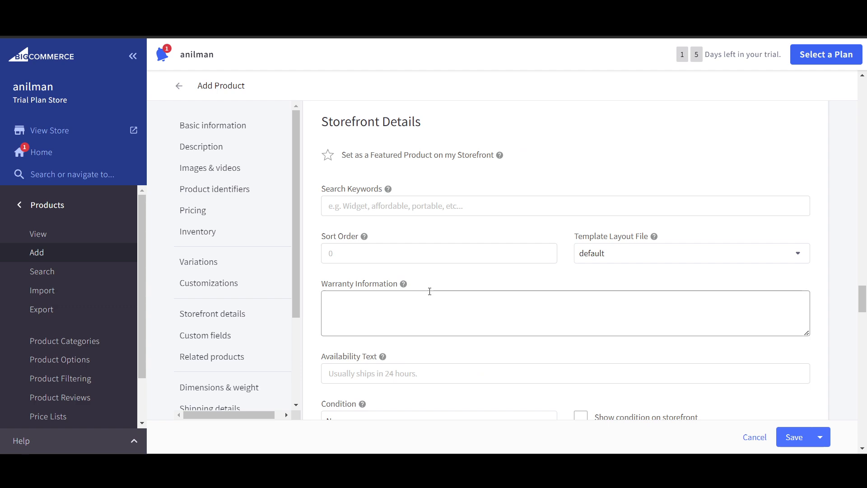
{"action": "scroll", "coordinate": [430, 291], "scroll_direction": "up", "scroll_amount": 5}
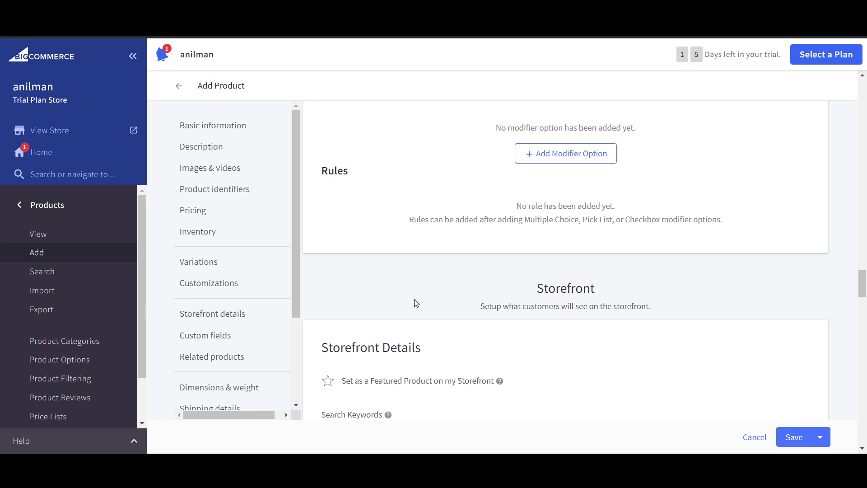
{"action": "scroll", "coordinate": [416, 302], "scroll_direction": "down", "scroll_amount": 4}
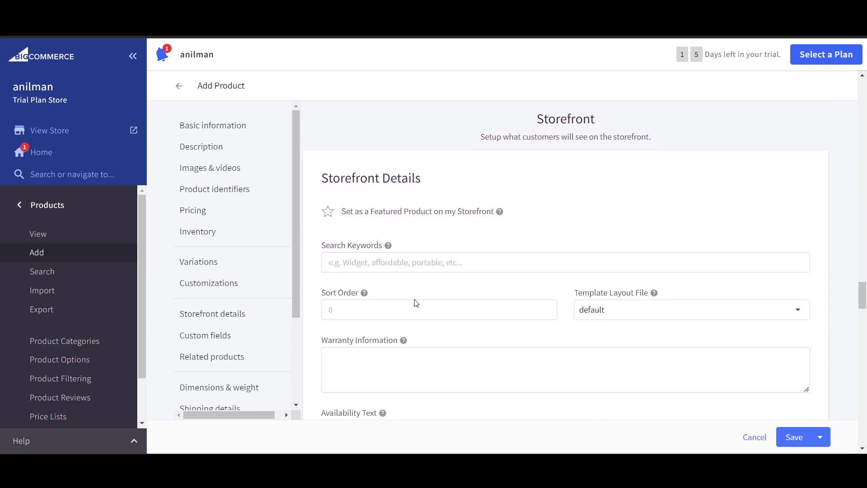
{"action": "scroll", "coordinate": [416, 302], "scroll_direction": "up", "scroll_amount": 4}
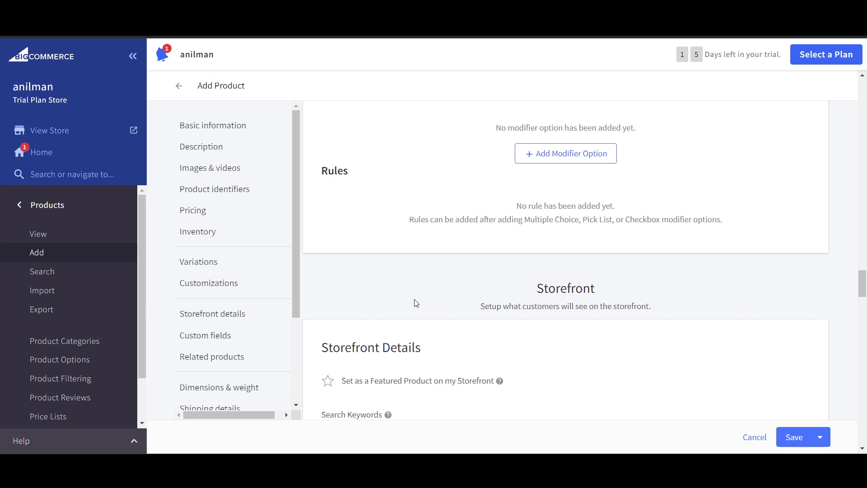
{"action": "scroll", "coordinate": [416, 302], "scroll_direction": "down", "scroll_amount": 4}
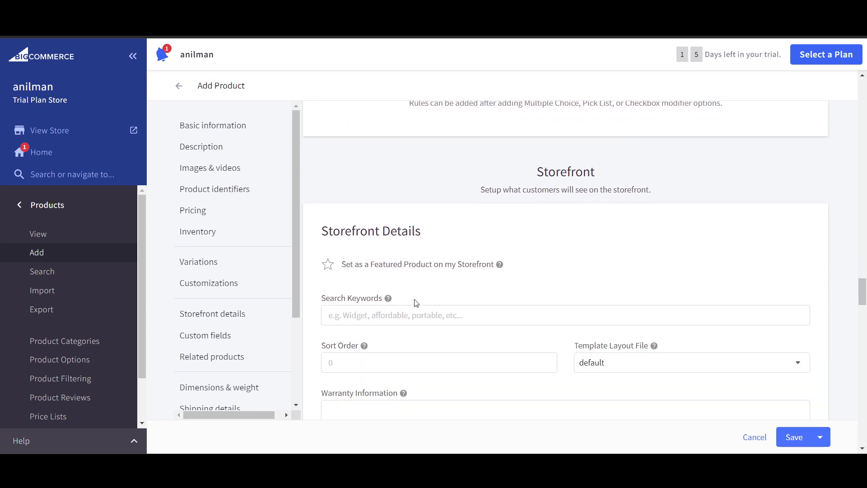
{"action": "scroll", "coordinate": [345, 217], "scroll_direction": "down", "scroll_amount": 1}
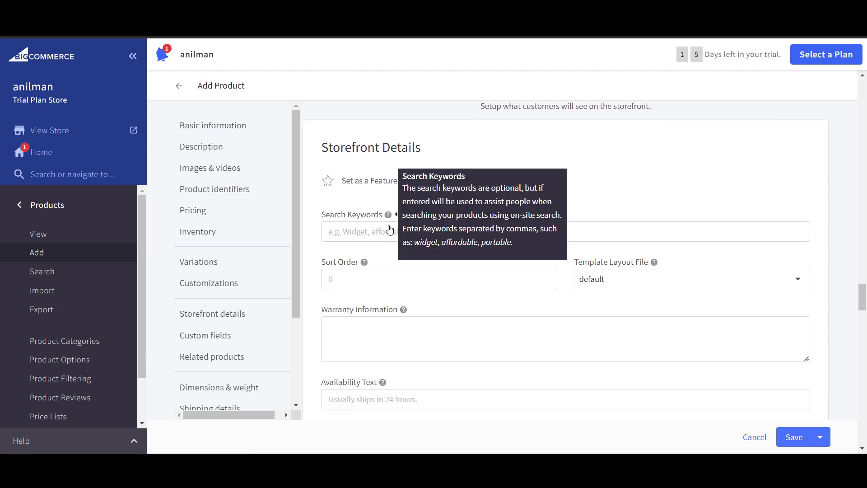
- Switch to the H&M shirt page and search the web for "google" from there
{"action": "left_click", "coordinate": [350, 211]}
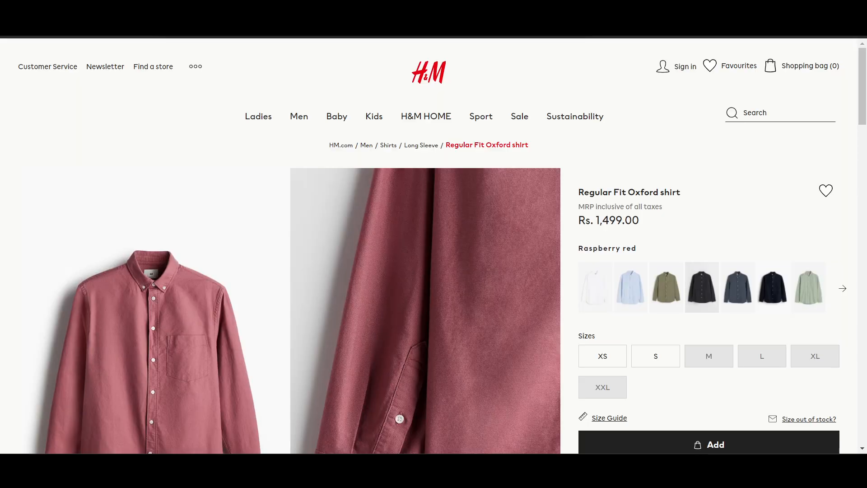
{"action": "key", "text": "ctrl+l"}
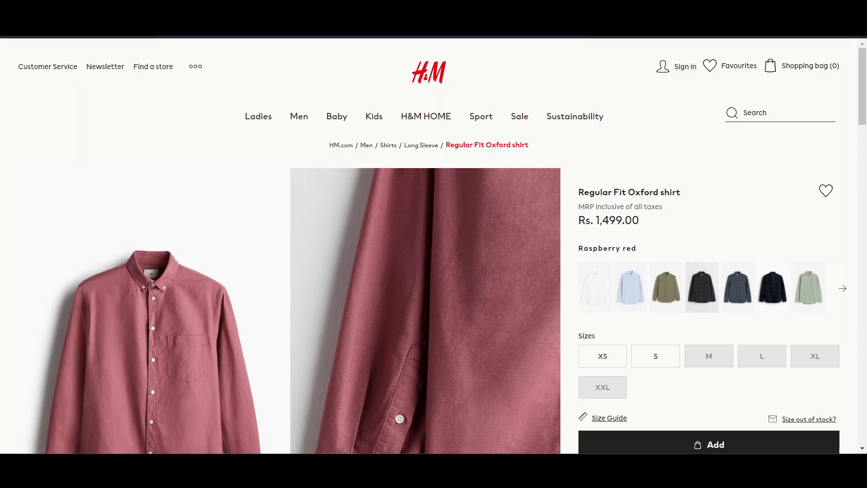
{"action": "type", "text": "google"}
{"action": "key", "text": "Return"}
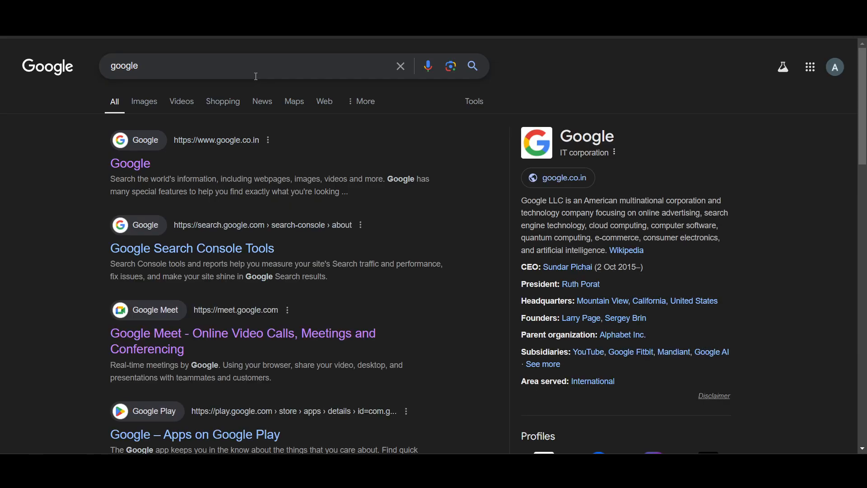
- Search Google for "shirt" and look through the results for wording suited to search keywords
{"action": "left_click", "coordinate": [252, 72]}
{"action": "key", "text": "ctrl+a"}
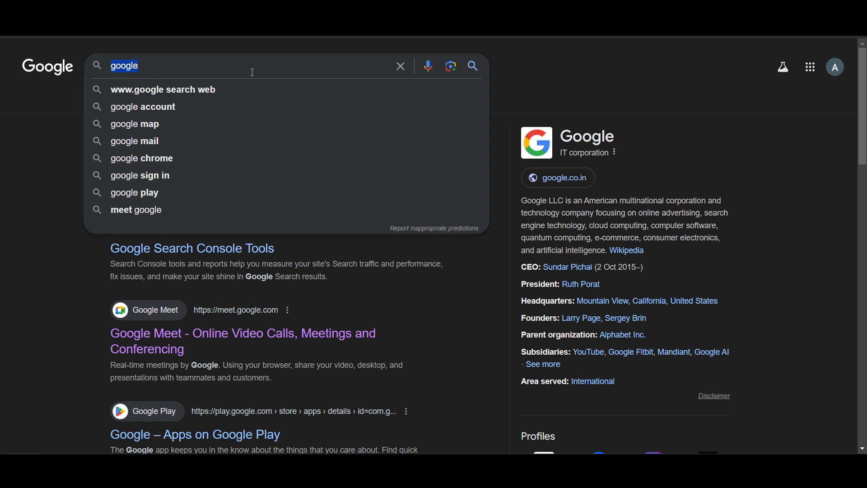
{"action": "type", "text": "shirt"}
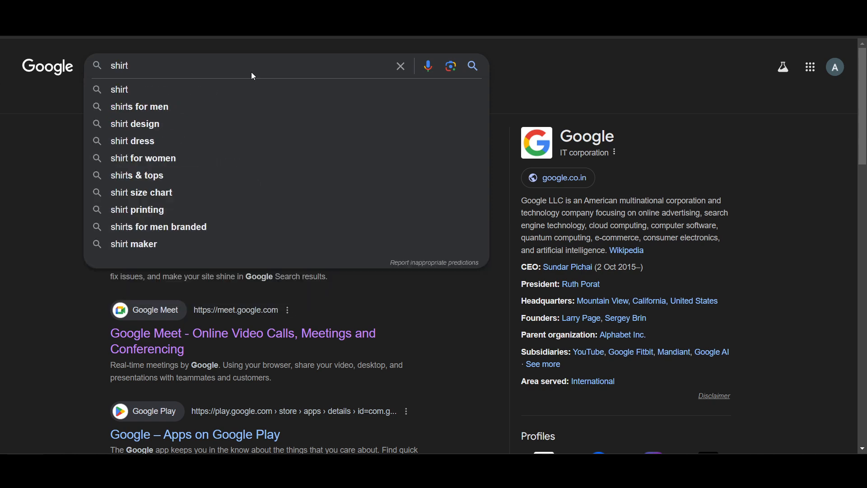
{"action": "key", "text": "Return"}
{"action": "scroll", "coordinate": [202, 127], "scroll_direction": "down", "scroll_amount": 8}
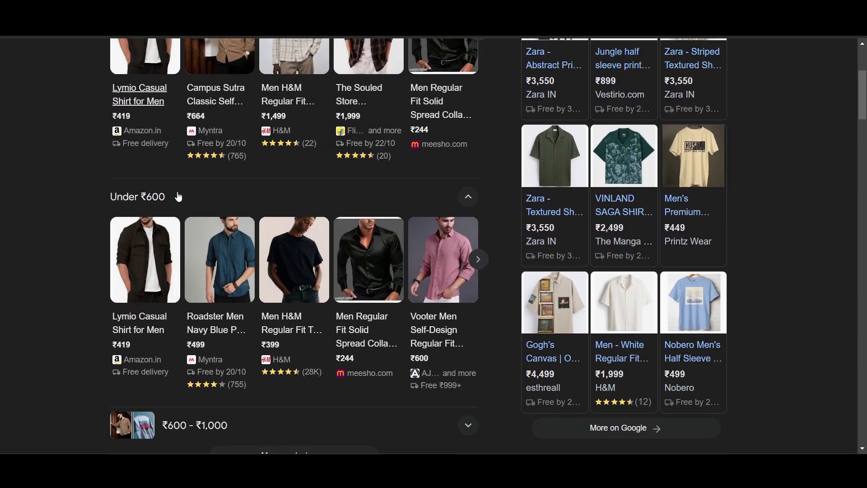
{"action": "scroll", "coordinate": [121, 155], "scroll_direction": "up", "scroll_amount": 8}
{"action": "scroll", "coordinate": [121, 155], "scroll_direction": "down", "scroll_amount": 10}
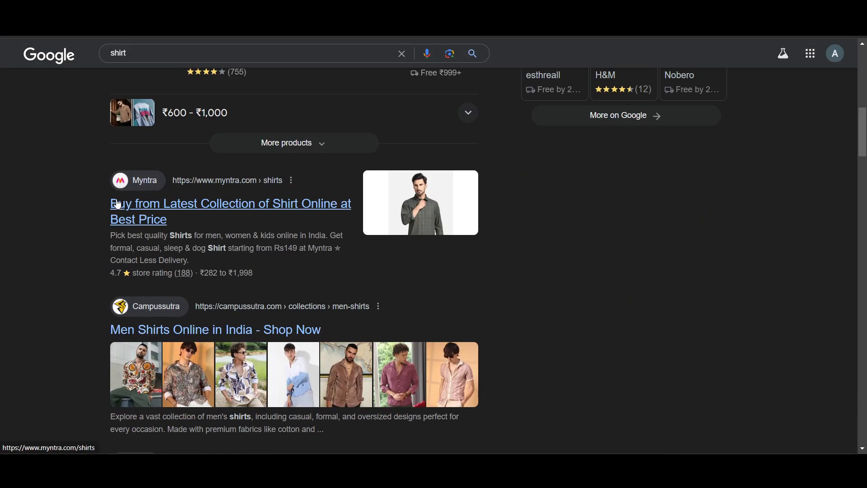
- Look through the further Google results and images for "shirt" for more keyword ideas
{"action": "scroll", "coordinate": [117, 217], "scroll_direction": "down", "scroll_amount": 7}
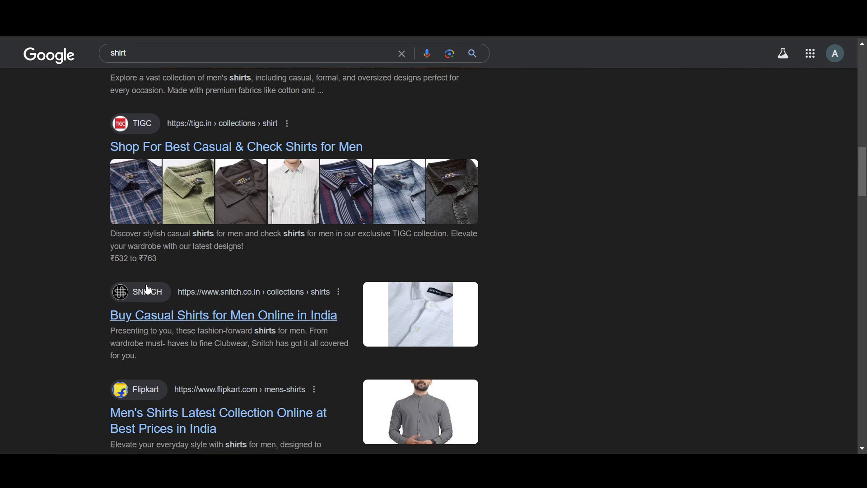
{"action": "scroll", "coordinate": [218, 322], "scroll_direction": "down", "scroll_amount": 3}
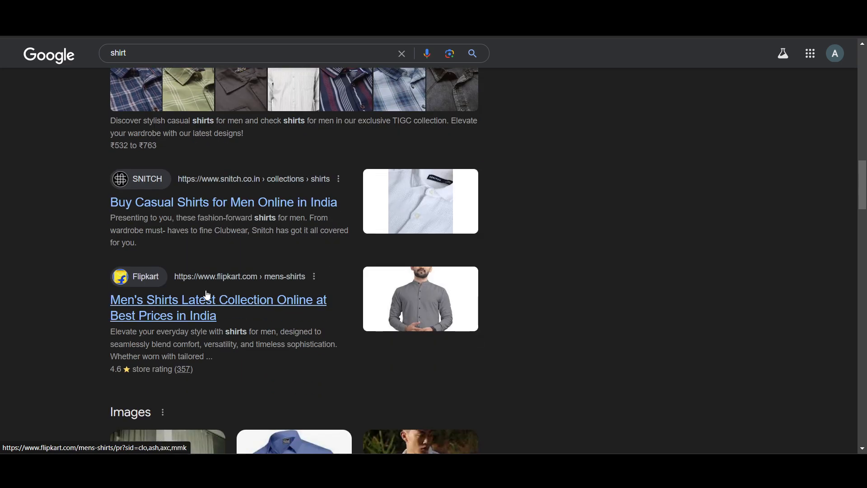
{"action": "scroll", "coordinate": [251, 206], "scroll_direction": "down", "scroll_amount": 3}
{"action": "scroll", "coordinate": [223, 257], "scroll_direction": "down", "scroll_amount": 3}
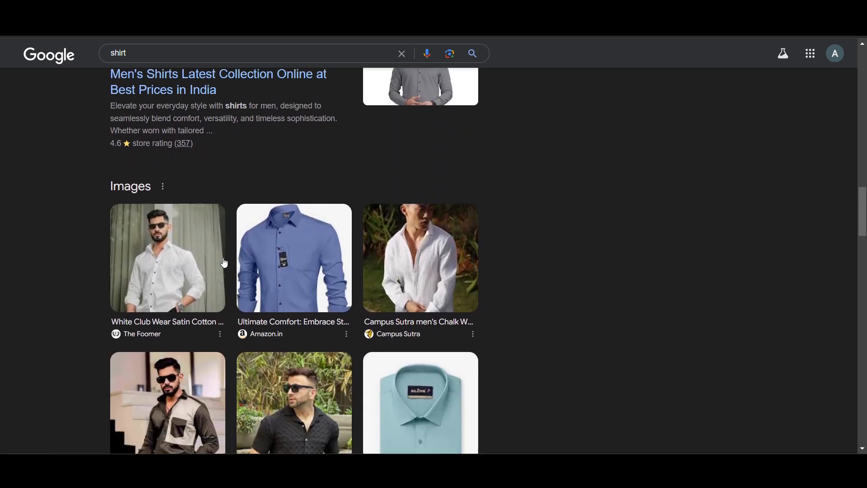
{"action": "scroll", "coordinate": [230, 257], "scroll_direction": "up", "scroll_amount": 6}
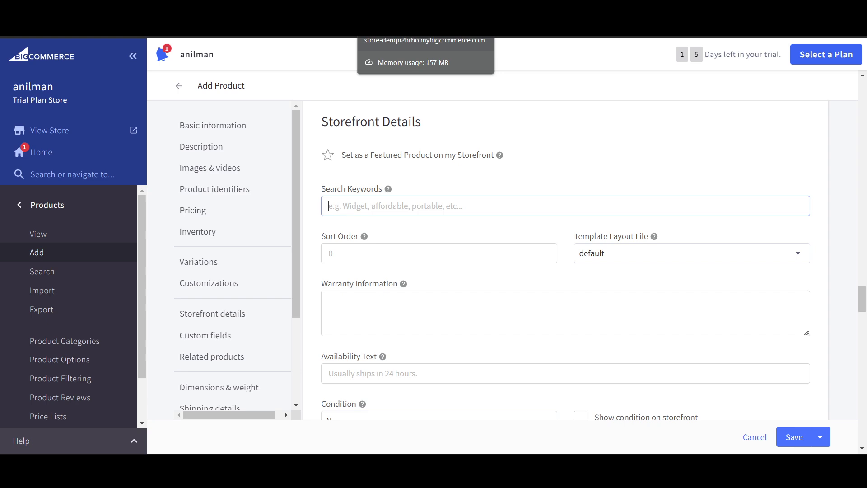
- Enter "shirt, cotton, full, otakusage" as the product's search keywords in the Storefront Details
{"action": "left_click", "coordinate": [433, 206]}
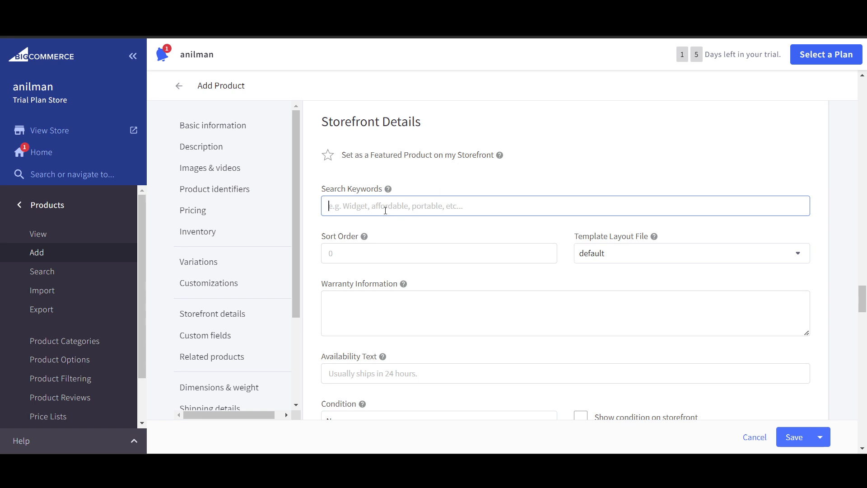
{"action": "type", "text": "shirt,"}
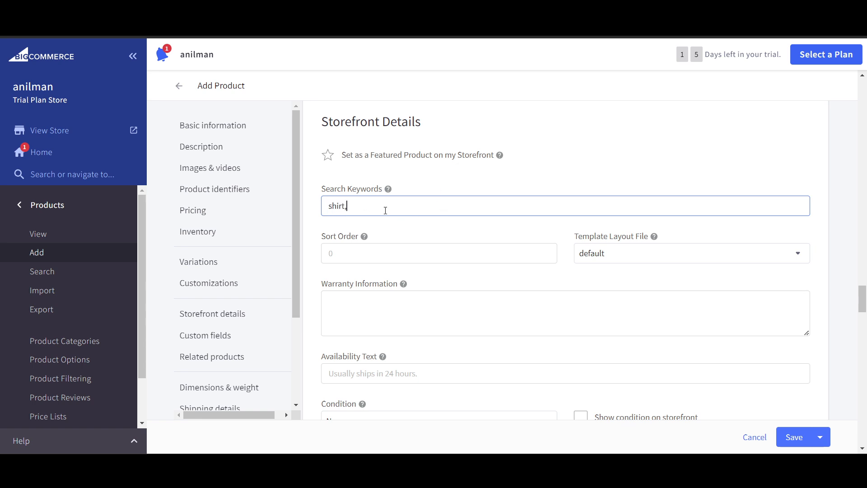
{"action": "type", "text": " cotton, full, otakusage"}
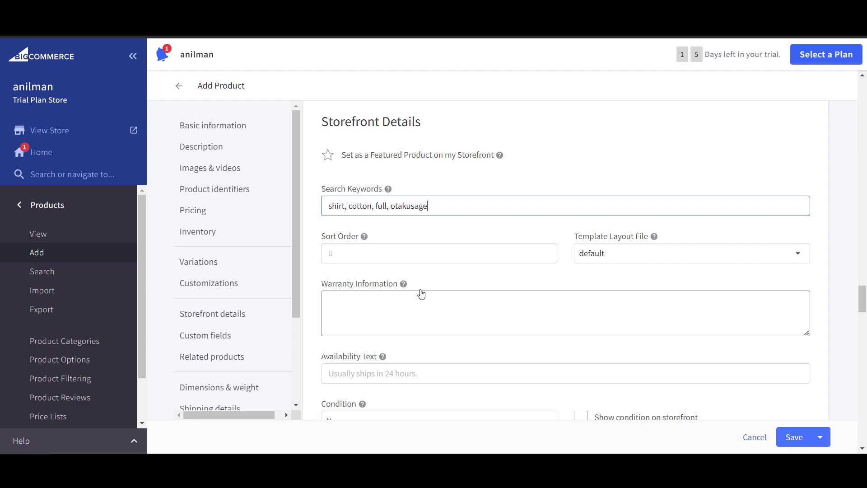
- Leave the sort order and warranty information blank and set the availability text to "Shipped In 2 Business Days"
{"action": "left_click", "coordinate": [619, 259]}
{"action": "left_click", "coordinate": [409, 296]}
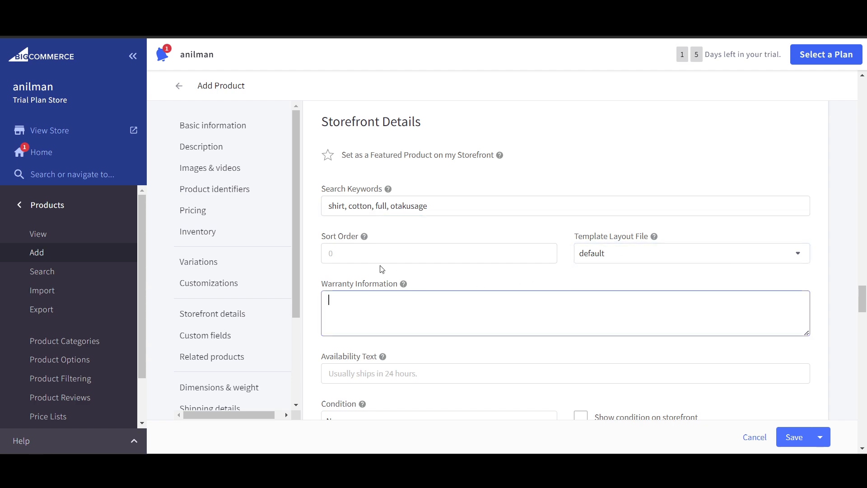
{"action": "left_click", "coordinate": [343, 252]}
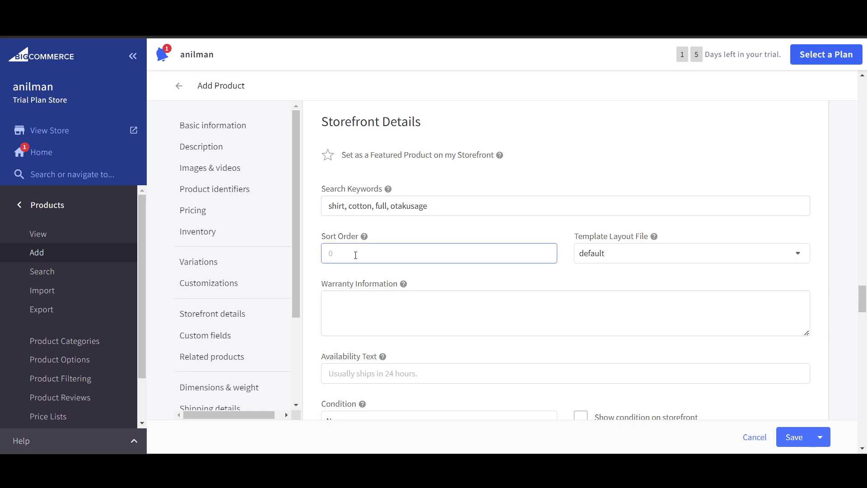
{"action": "scroll", "coordinate": [354, 254], "scroll_direction": "down", "scroll_amount": 2}
{"action": "scroll", "coordinate": [350, 240], "scroll_direction": "up", "scroll_amount": 1}
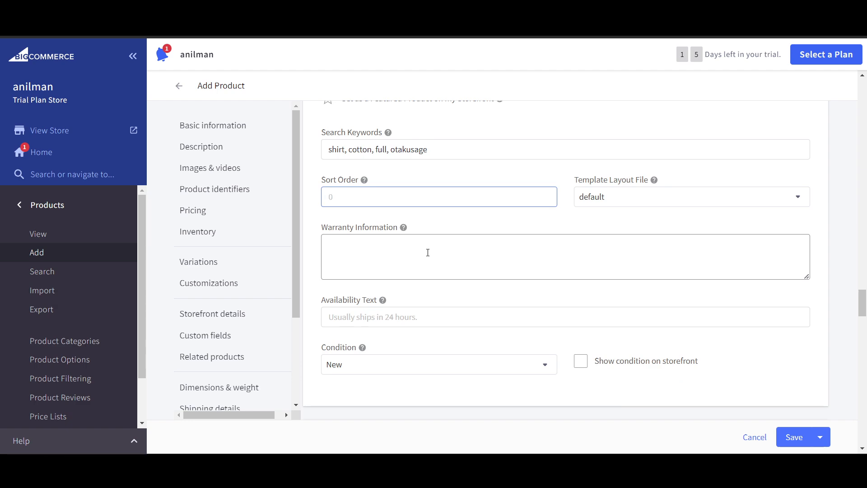
{"action": "scroll", "coordinate": [428, 253], "scroll_direction": "down", "scroll_amount": 1}
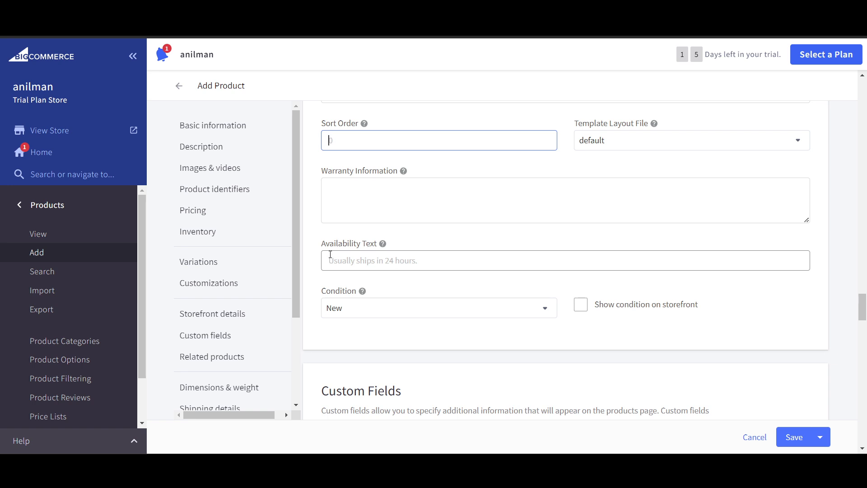
{"action": "scroll", "coordinate": [334, 253], "scroll_direction": "down", "scroll_amount": 2}
{"action": "scroll", "coordinate": [350, 228], "scroll_direction": "up", "scroll_amount": 1}
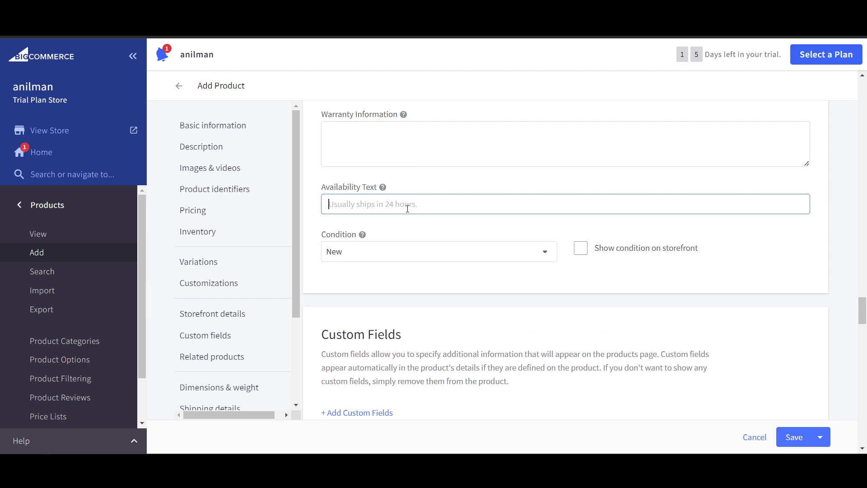
{"action": "type", "text": "Shipped In 2 Business Days"}
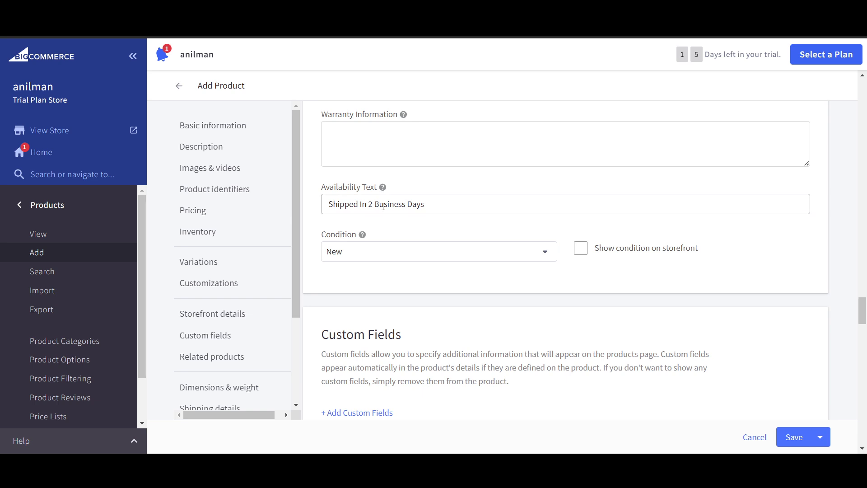
- Set the product's condition to New and enable showing the condition on the storefront
{"action": "left_click", "coordinate": [387, 255]}
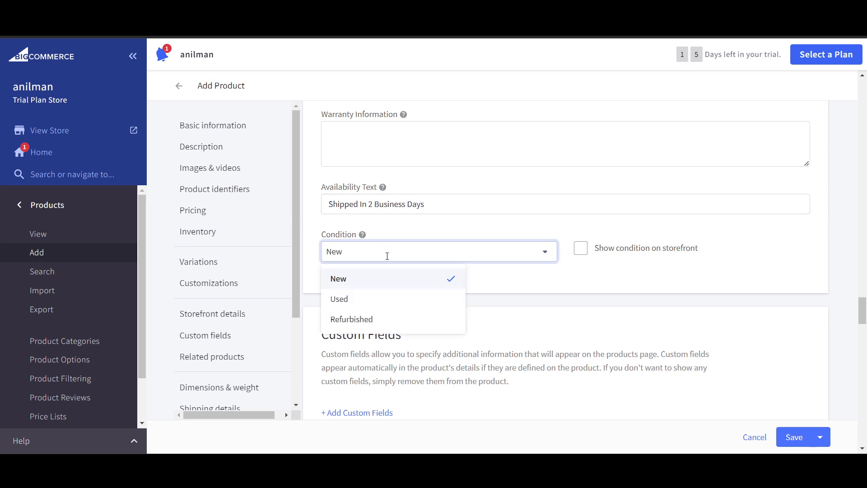
{"action": "left_click", "coordinate": [384, 280]}
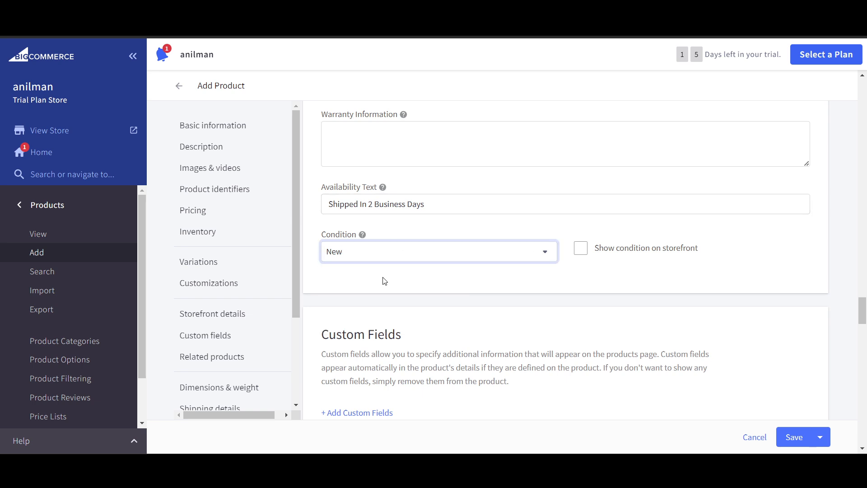
{"action": "left_click", "coordinate": [581, 249]}
- Save the new shirt product with the Save & View Products option to reach the product list
{"action": "scroll", "coordinate": [513, 254], "scroll_direction": "down", "scroll_amount": 3}
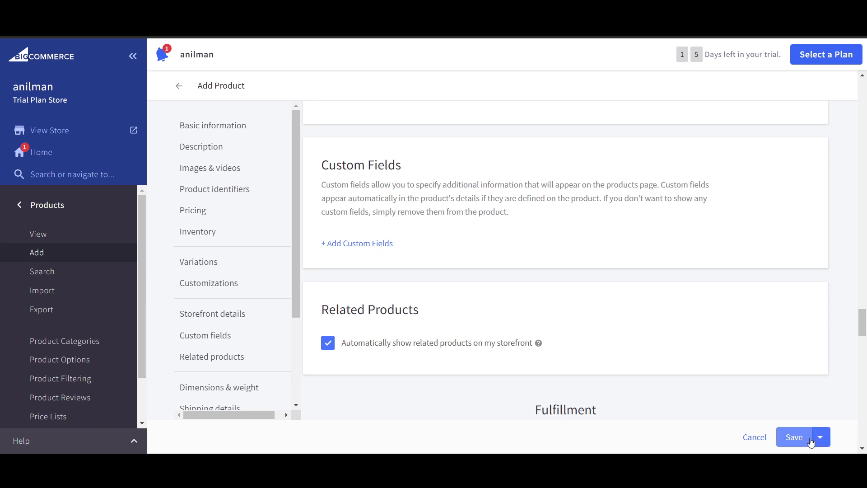
{"action": "left_click", "coordinate": [822, 440]}
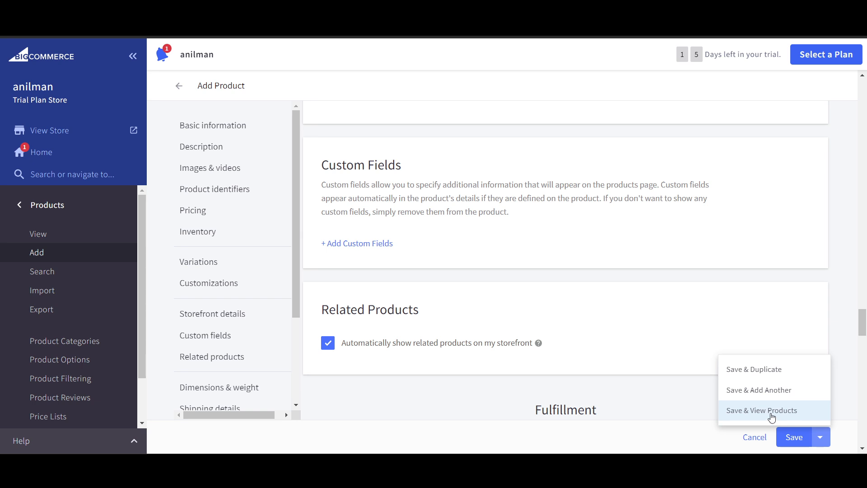
{"action": "left_click", "coordinate": [771, 413]}
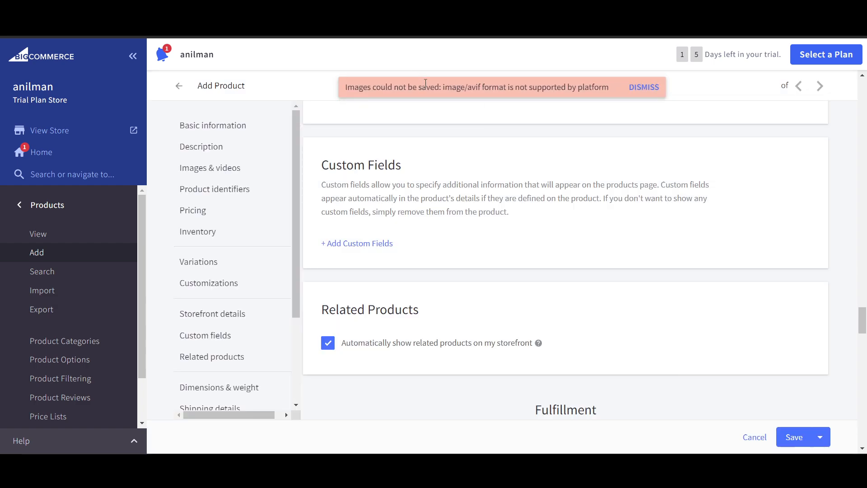
{"action": "scroll", "coordinate": [631, 211], "scroll_direction": "up", "scroll_amount": 20}
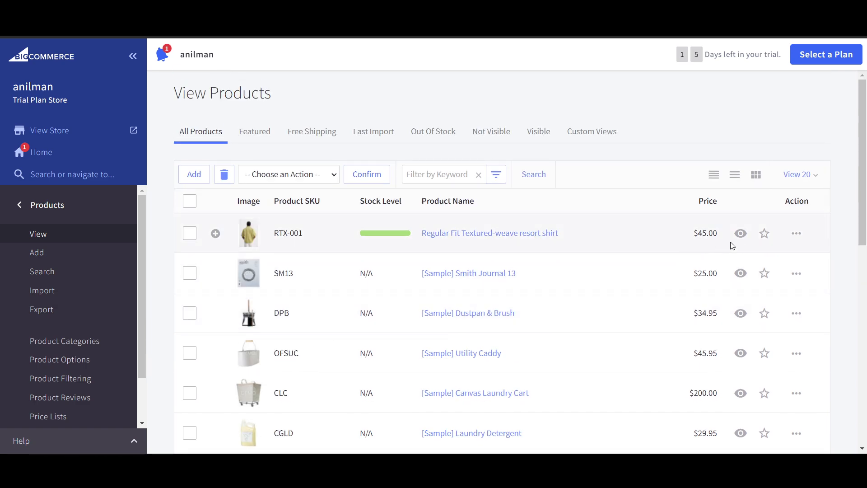
- Open the storefront page of the Regular Fit Textured-weave resort shirt and examine its image, price, SKU, condition and availability
{"action": "left_click", "coordinate": [741, 234]}
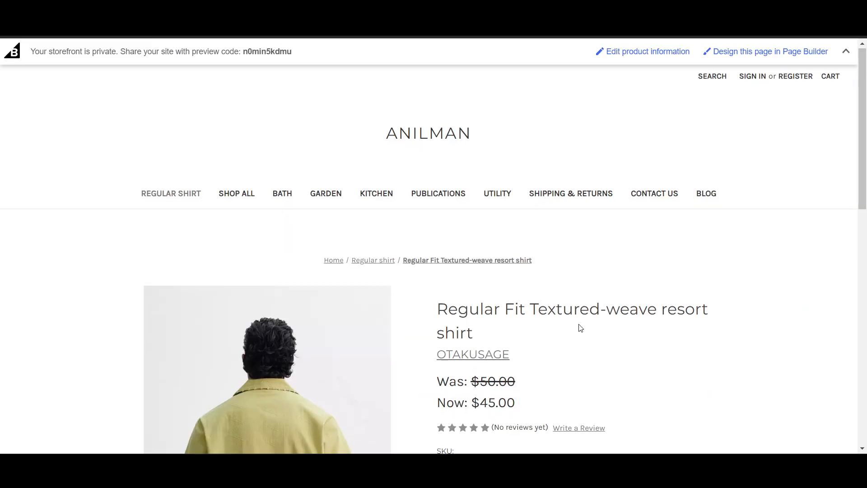
{"action": "scroll", "coordinate": [578, 326], "scroll_direction": "down", "scroll_amount": 1}
{"action": "scroll", "coordinate": [580, 327], "scroll_direction": "up", "scroll_amount": 1}
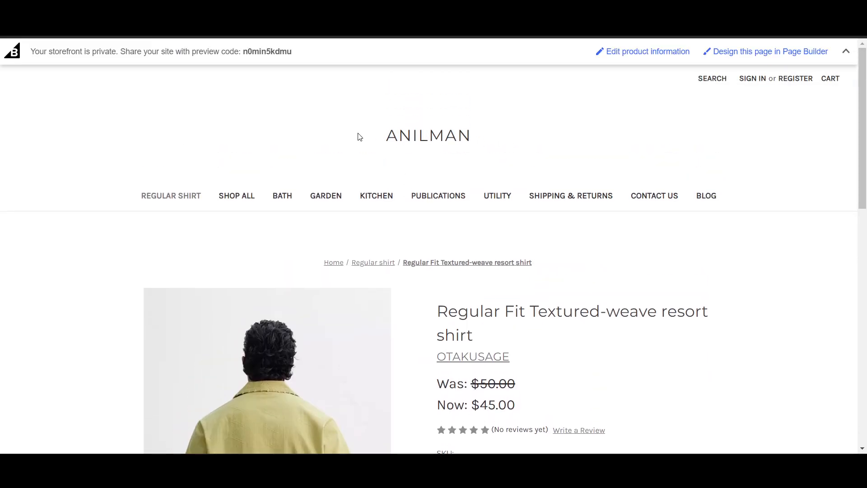
{"action": "scroll", "coordinate": [563, 226], "scroll_direction": "down", "scroll_amount": 5}
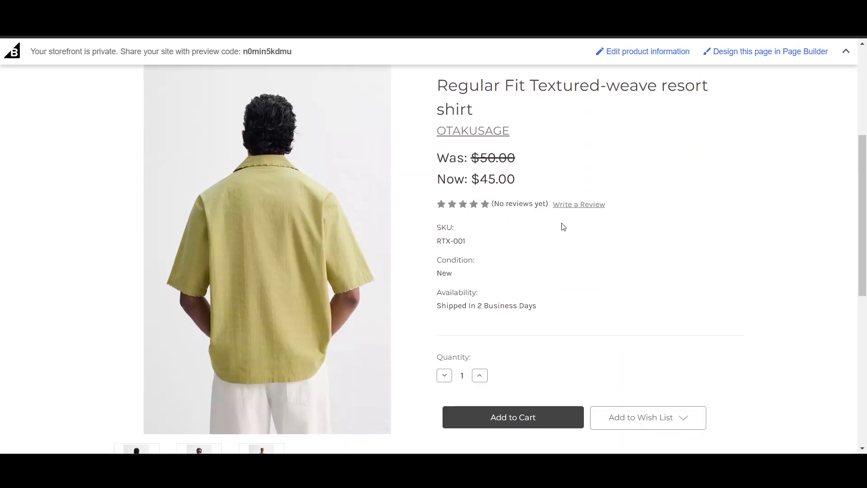
{"action": "scroll", "coordinate": [368, 277], "scroll_direction": "down", "scroll_amount": 6}
{"action": "scroll", "coordinate": [366, 274], "scroll_direction": "up", "scroll_amount": 6}
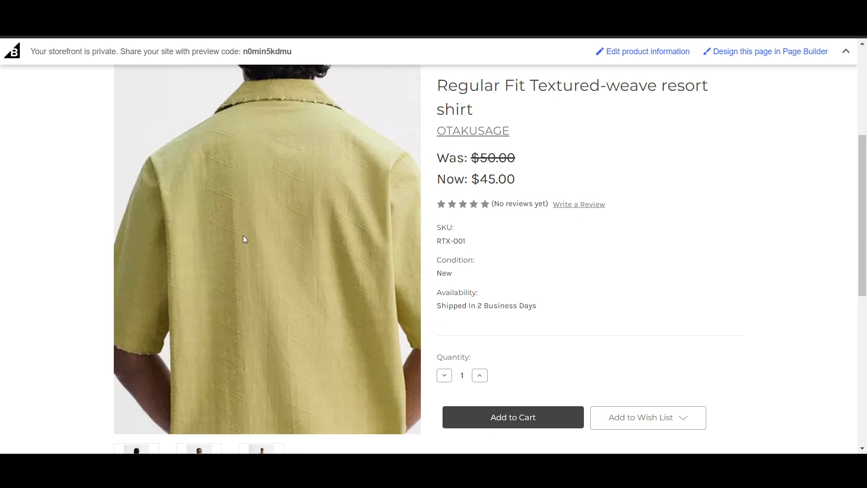
{"action": "scroll", "coordinate": [244, 240], "scroll_direction": "up", "scroll_amount": 3}
{"action": "scroll", "coordinate": [243, 239], "scroll_direction": "down", "scroll_amount": 4}
- Show the second product photo on the storefront page and raise the shirt's quantity to 6
{"action": "left_click", "coordinate": [212, 416]}
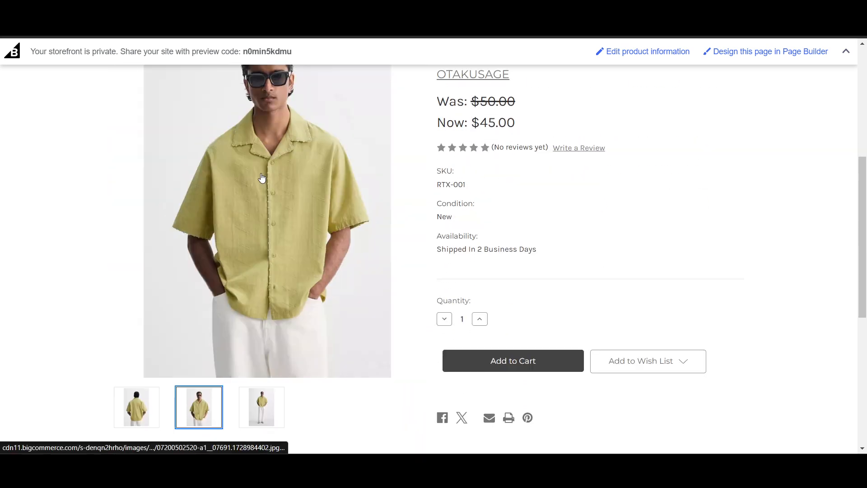
{"action": "scroll", "coordinate": [274, 181], "scroll_direction": "up", "scroll_amount": 1}
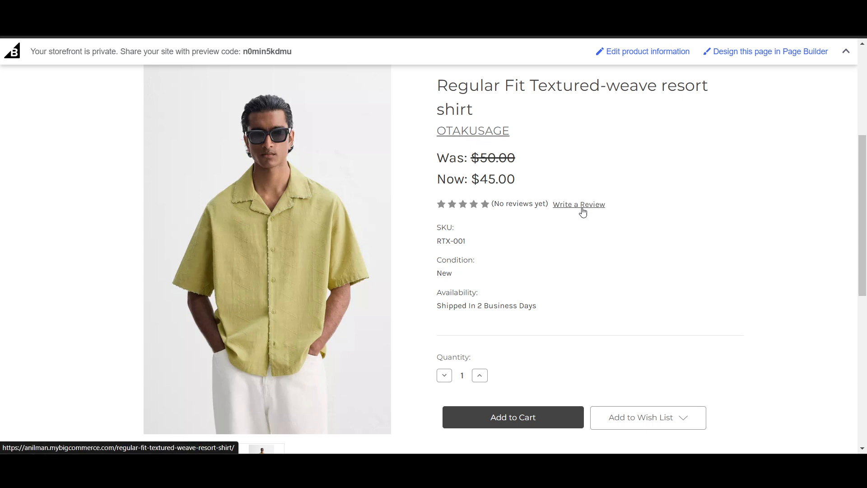
{"action": "scroll", "coordinate": [447, 273], "scroll_direction": "down", "scroll_amount": 1}
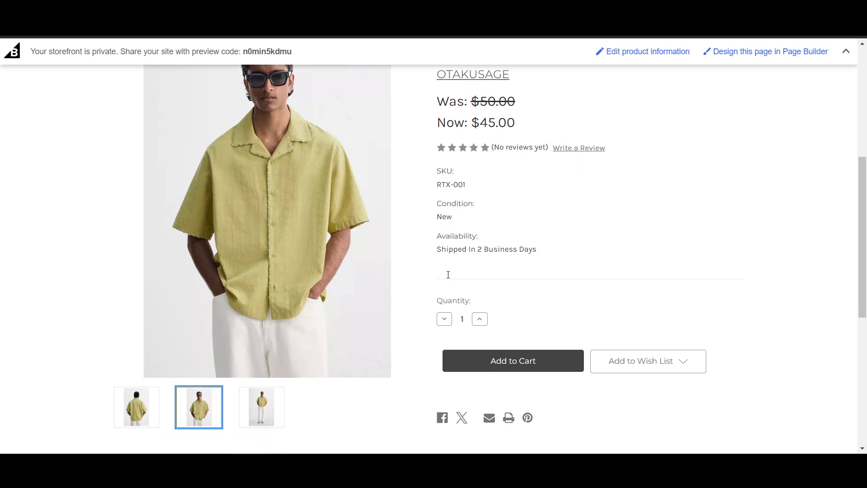
{"action": "scroll", "coordinate": [496, 301], "scroll_direction": "down", "scroll_amount": 1}
{"action": "left_click", "coordinate": [481, 263]}
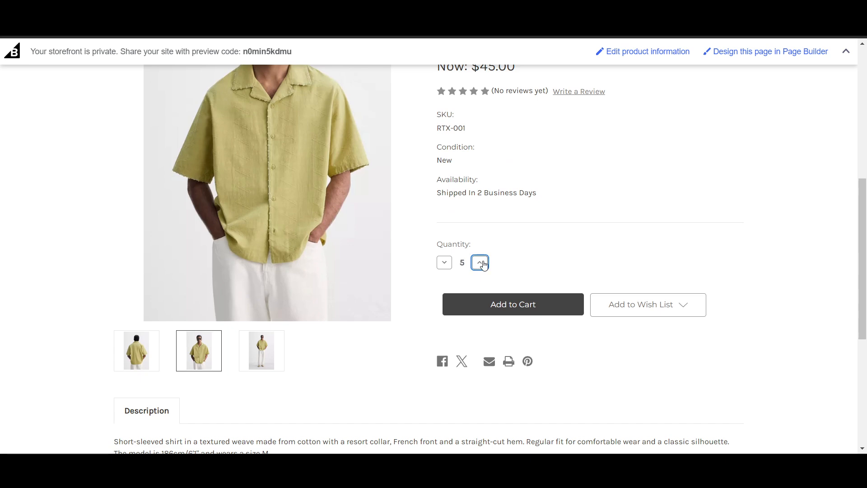
{"action": "left_click", "coordinate": [481, 263]}
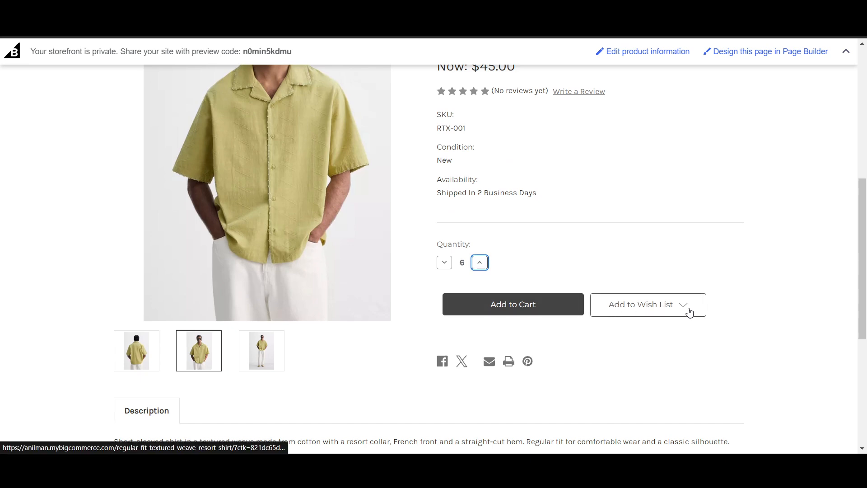
- Review the sharing options and description further down the shirt's storefront page, and return to its beginning
{"action": "scroll", "coordinate": [687, 310], "scroll_direction": "down", "scroll_amount": 2}
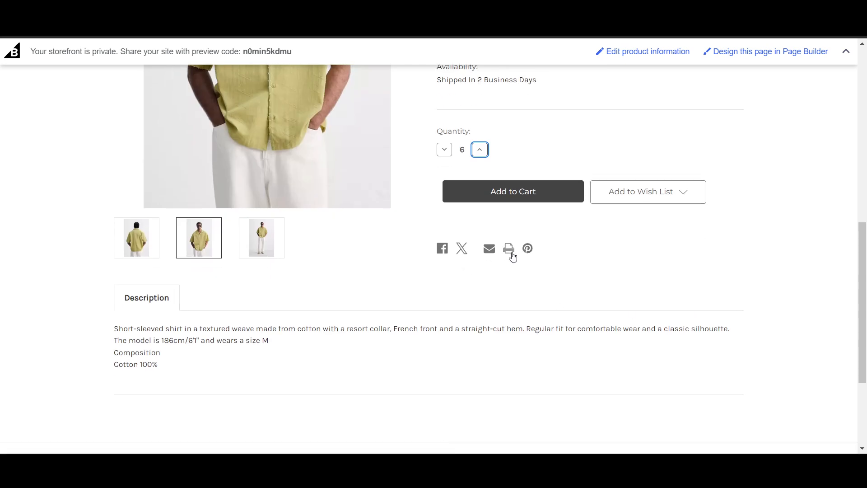
{"action": "scroll", "coordinate": [248, 298], "scroll_direction": "down", "scroll_amount": 3}
{"action": "scroll", "coordinate": [187, 269], "scroll_direction": "up", "scroll_amount": 9}
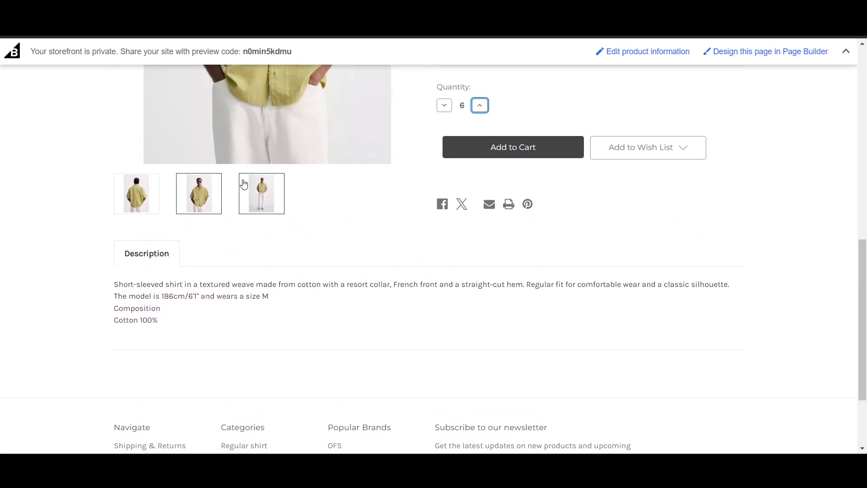
{"action": "scroll", "coordinate": [405, 398], "scroll_direction": "up", "scroll_amount": 3}
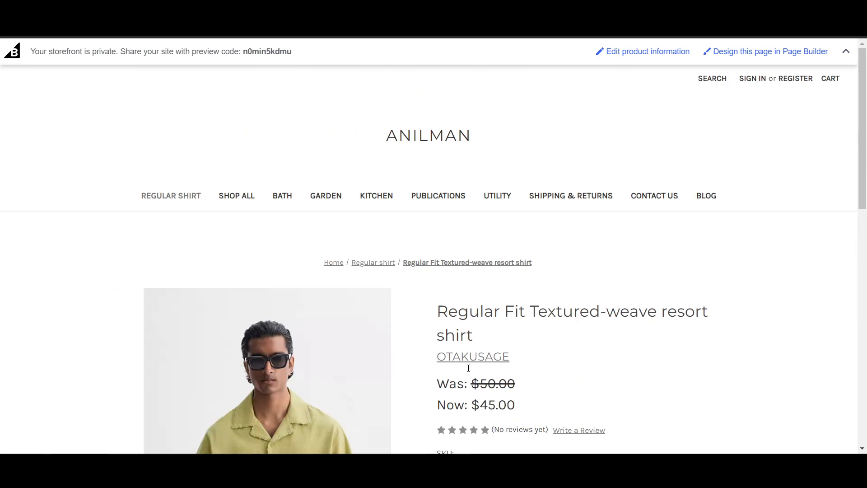
- Return to the store's admin home page and open the shipping setup from the Start Accepting Orders checklist
{"action": "left_click", "coordinate": [564, 8]}
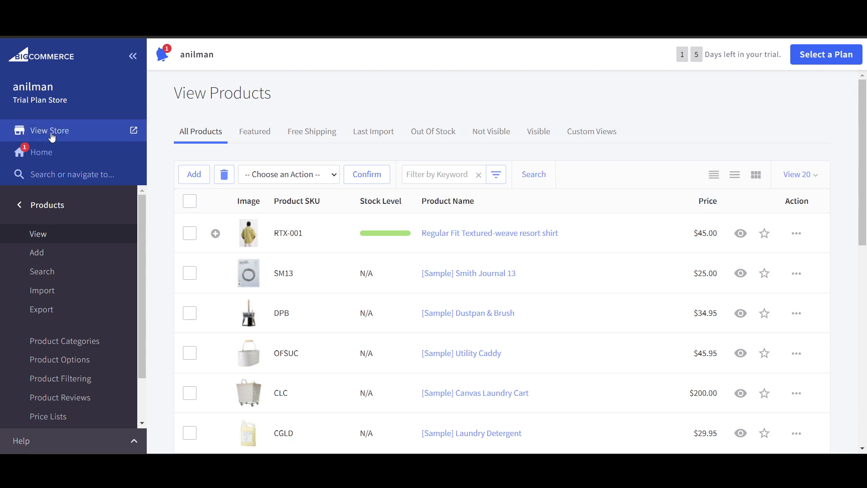
{"action": "left_click", "coordinate": [49, 161]}
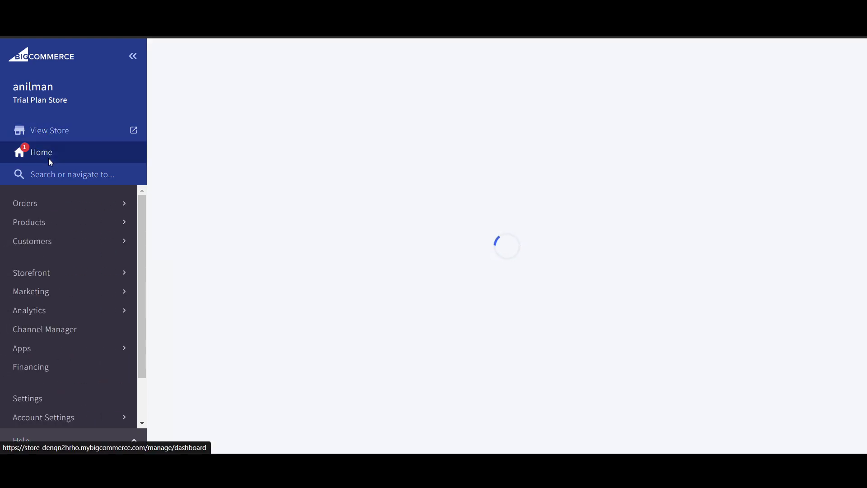
{"action": "scroll", "coordinate": [228, 180], "scroll_direction": "down", "scroll_amount": 4}
{"action": "scroll", "coordinate": [228, 180], "scroll_direction": "up", "scroll_amount": 1}
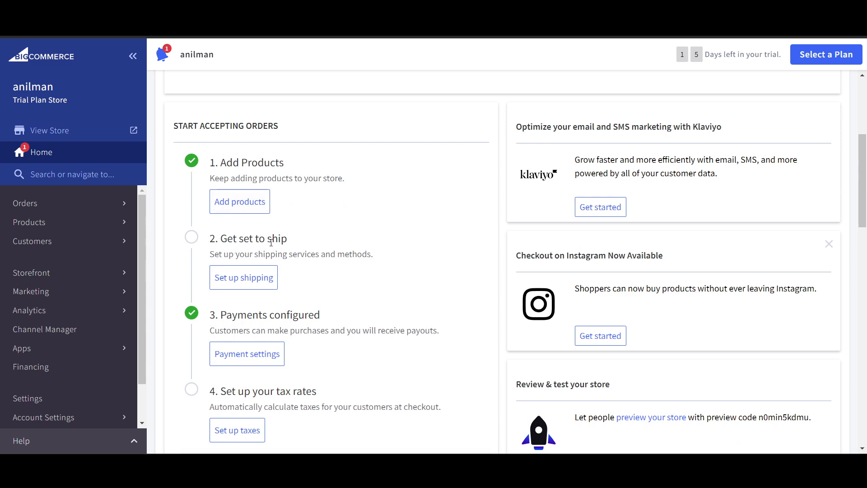
{"action": "left_click", "coordinate": [252, 277]}
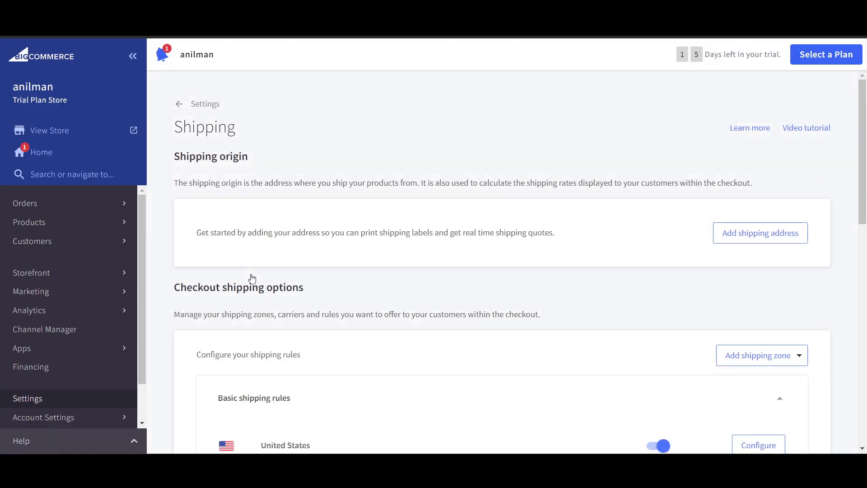
- Add the shipping origin address using the prefilled store address in the United States and submit it
{"action": "scroll", "coordinate": [252, 278], "scroll_direction": "down", "scroll_amount": 1}
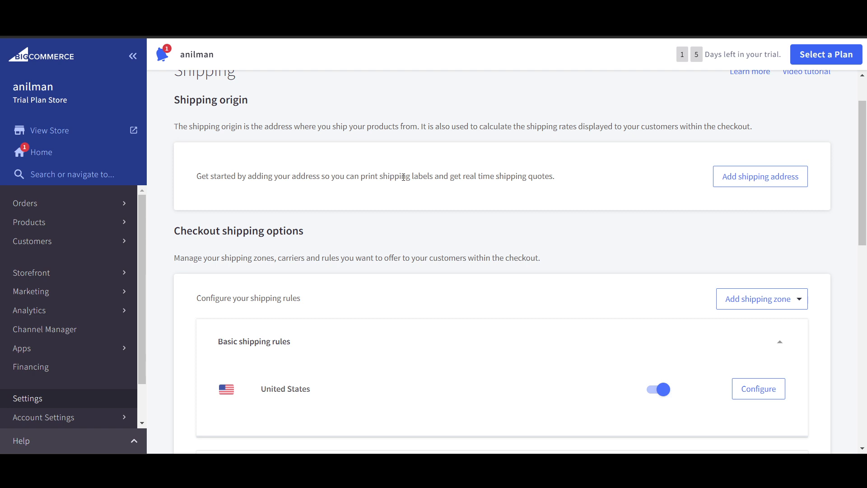
{"action": "left_click", "coordinate": [729, 176]}
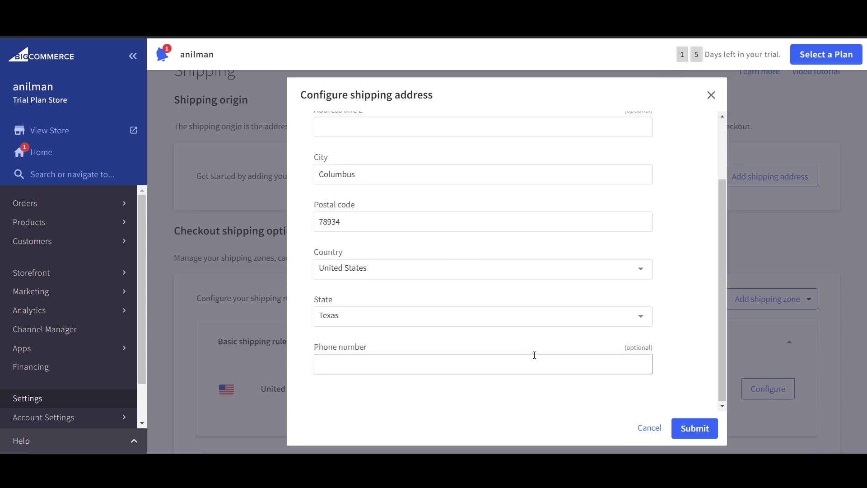
{"action": "scroll", "coordinate": [535, 353], "scroll_direction": "up", "scroll_amount": 2}
{"action": "scroll", "coordinate": [534, 352], "scroll_direction": "down", "scroll_amount": 2}
{"action": "left_click", "coordinate": [689, 429]}
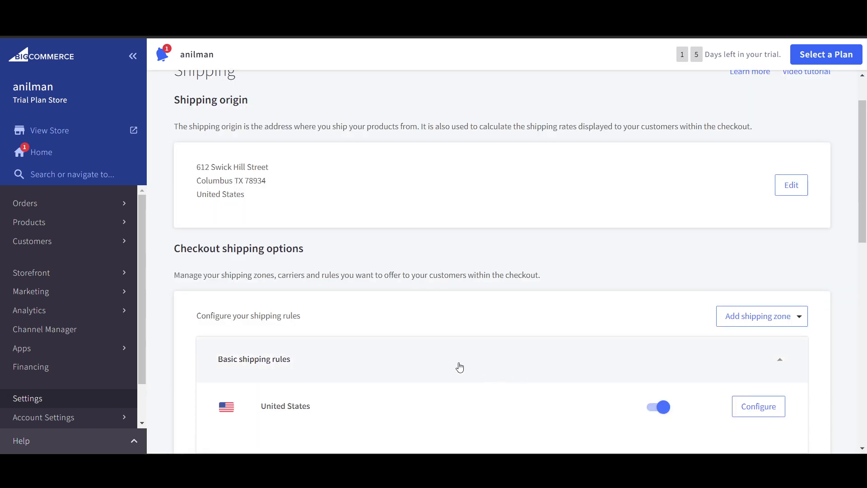
- Add a shipping zone for the rest of the world to the checkout shipping options
{"action": "scroll", "coordinate": [457, 364], "scroll_direction": "down", "scroll_amount": 1}
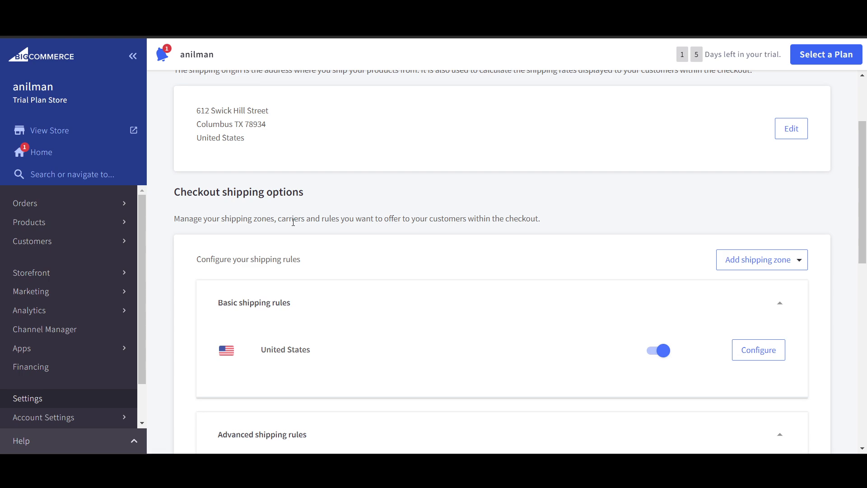
{"action": "scroll", "coordinate": [289, 233], "scroll_direction": "down", "scroll_amount": 1}
{"action": "scroll", "coordinate": [288, 235], "scroll_direction": "up", "scroll_amount": 3}
{"action": "scroll", "coordinate": [288, 235], "scroll_direction": "down", "scroll_amount": 2}
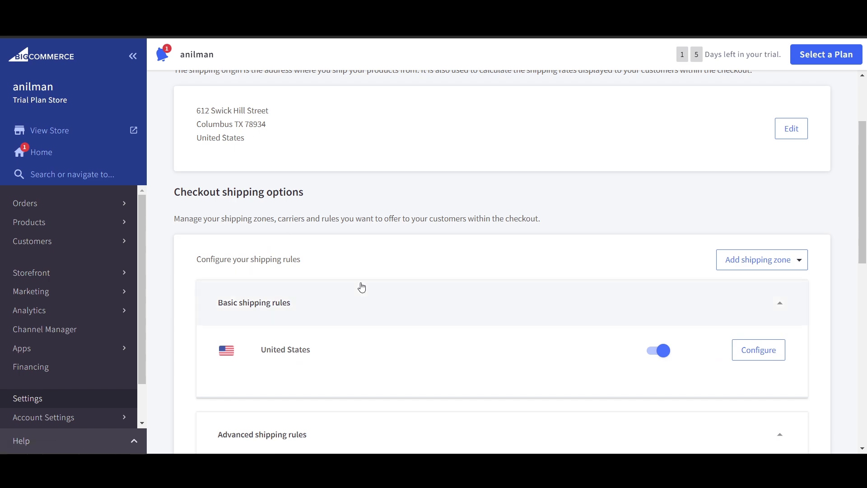
{"action": "scroll", "coordinate": [763, 271], "scroll_direction": "down", "scroll_amount": 2}
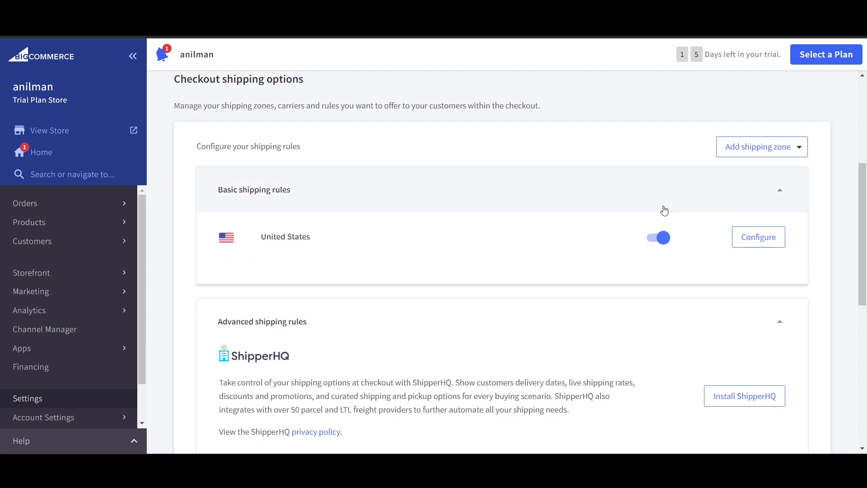
{"action": "left_click", "coordinate": [764, 152]}
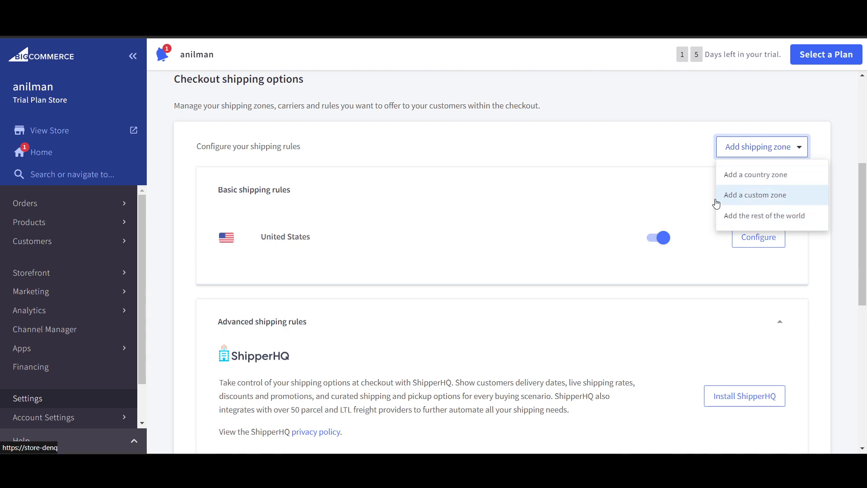
{"action": "left_click", "coordinate": [772, 220]}
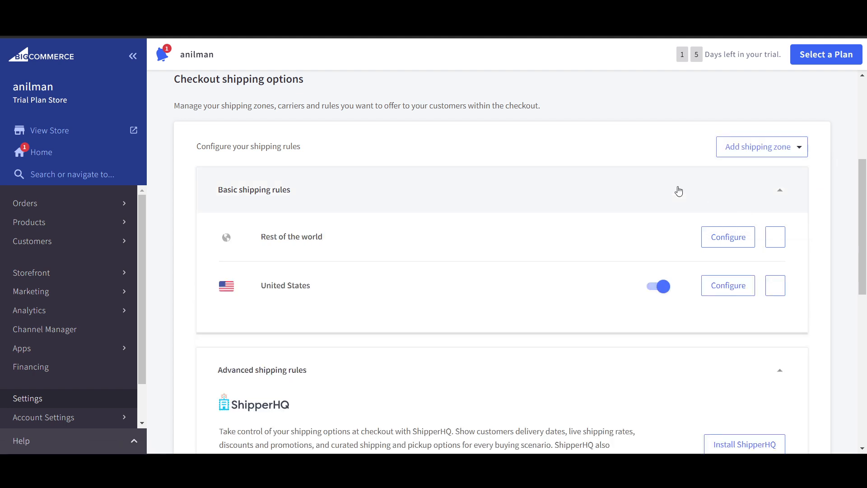
- Configure the Rest of the world zone with a flat rate of $20.00 per order and submit it
{"action": "left_click", "coordinate": [739, 244]}
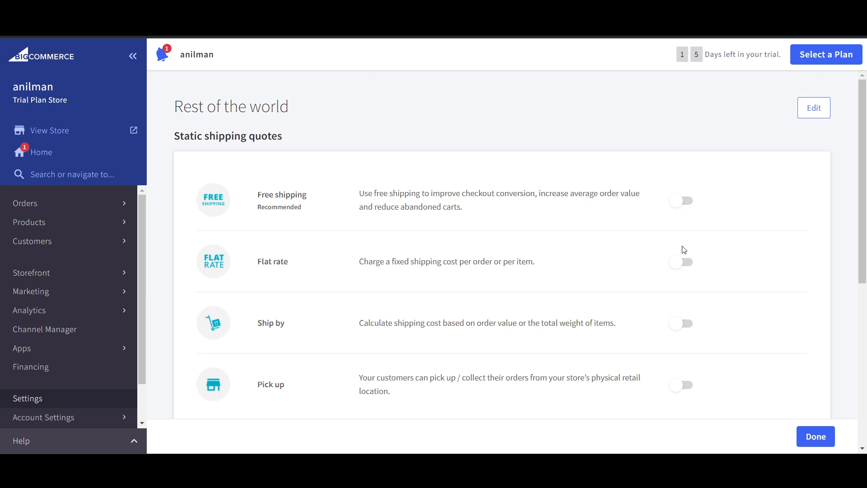
{"action": "left_click", "coordinate": [684, 263]}
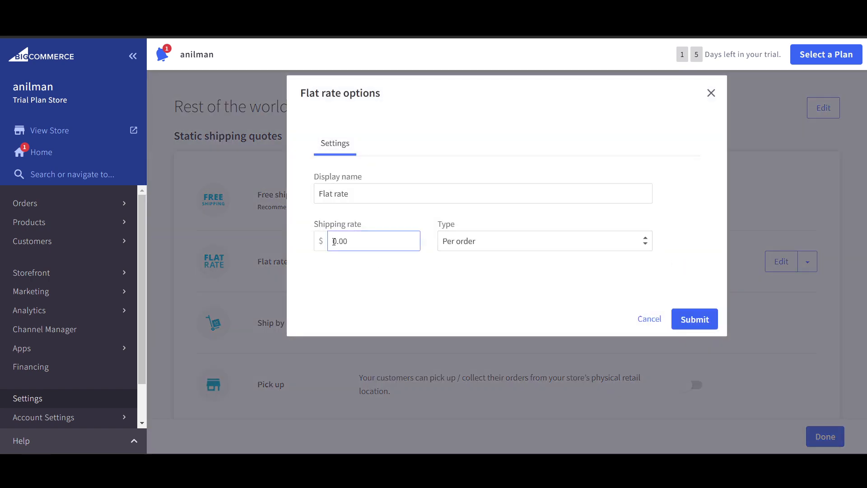
{"action": "type", "text": "2"}
{"action": "left_click", "coordinate": [497, 268]}
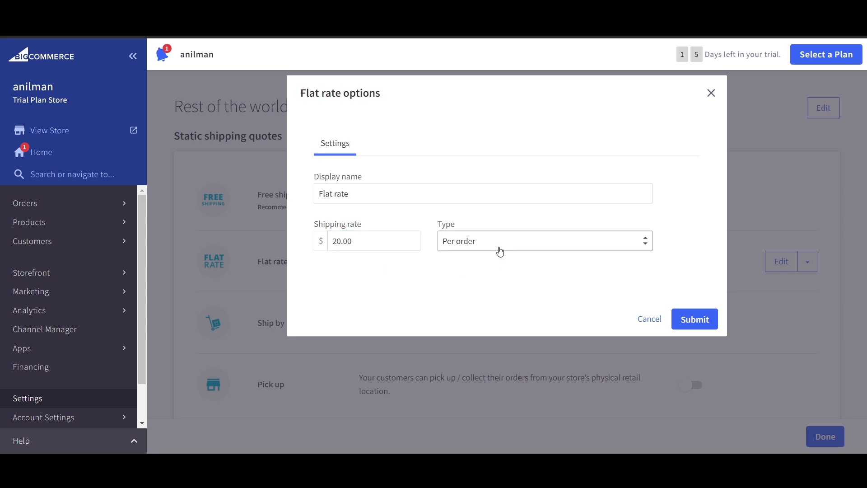
{"action": "left_click", "coordinate": [712, 329]}
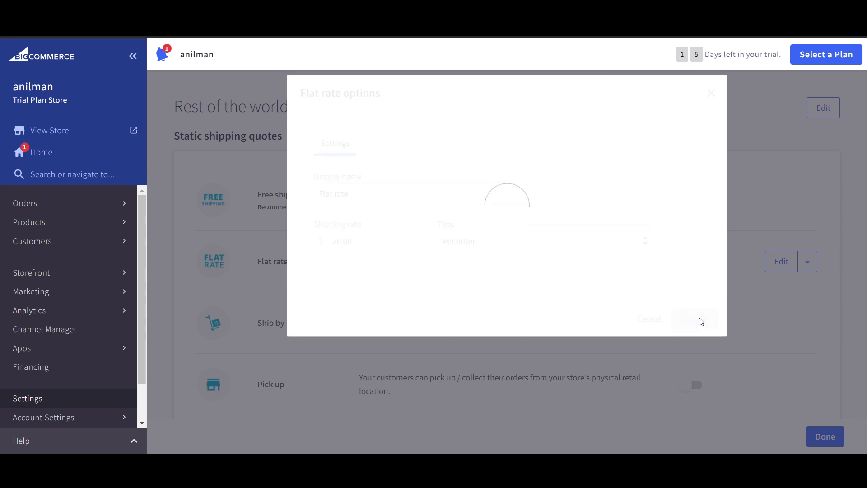
- Review the Ship by weight or order total options for the Rest of the world zone and close them without submitting
{"action": "scroll", "coordinate": [604, 327], "scroll_direction": "down", "scroll_amount": 1}
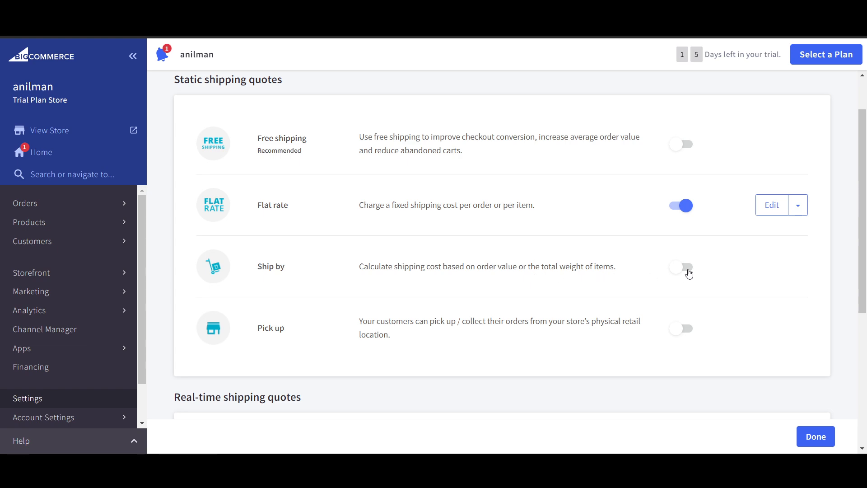
{"action": "left_click", "coordinate": [684, 270]}
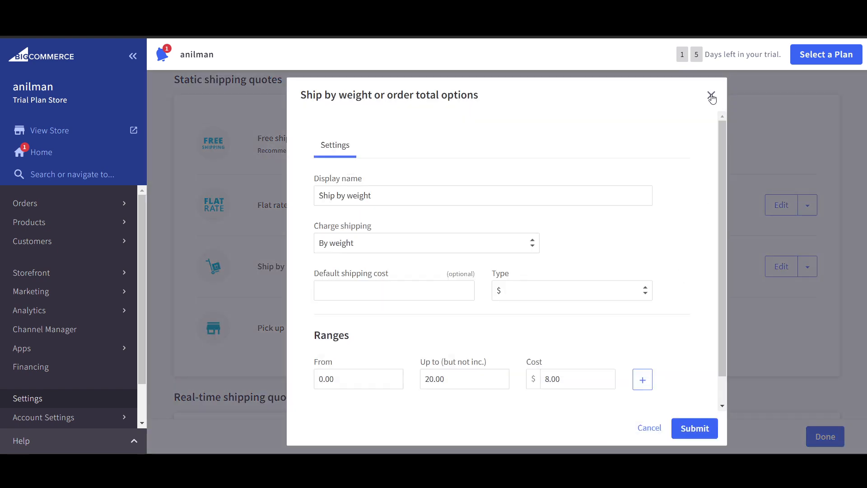
{"action": "left_click", "coordinate": [711, 95]}
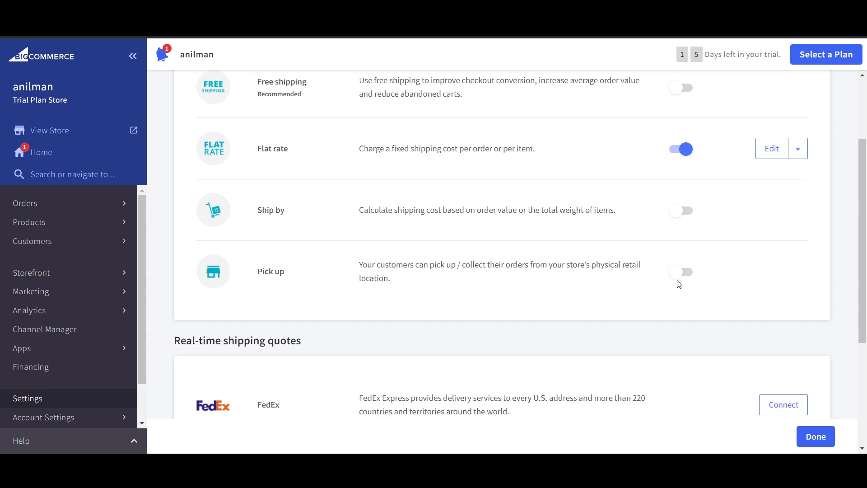
- Start connecting FedEx real-time quotes with Regular Pickup drop-off, FedEx Envelope packaging and all items in a single package
{"action": "scroll", "coordinate": [614, 345], "scroll_direction": "down", "scroll_amount": 4}
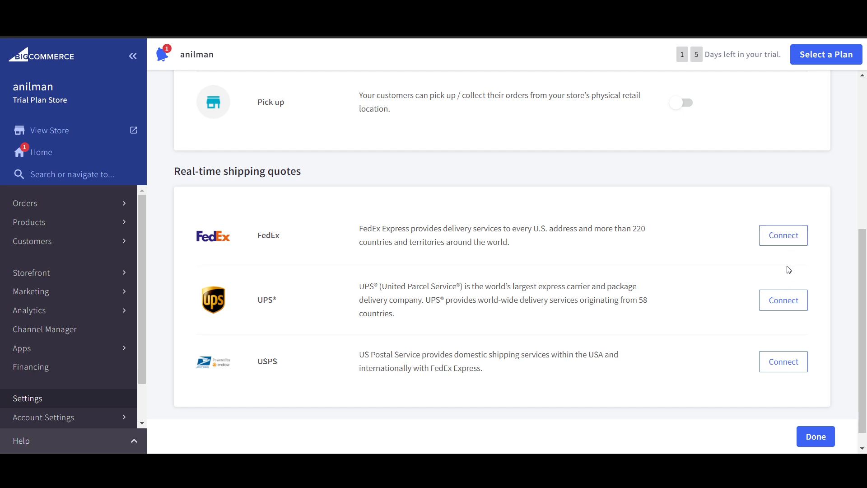
{"action": "left_click", "coordinate": [787, 240]}
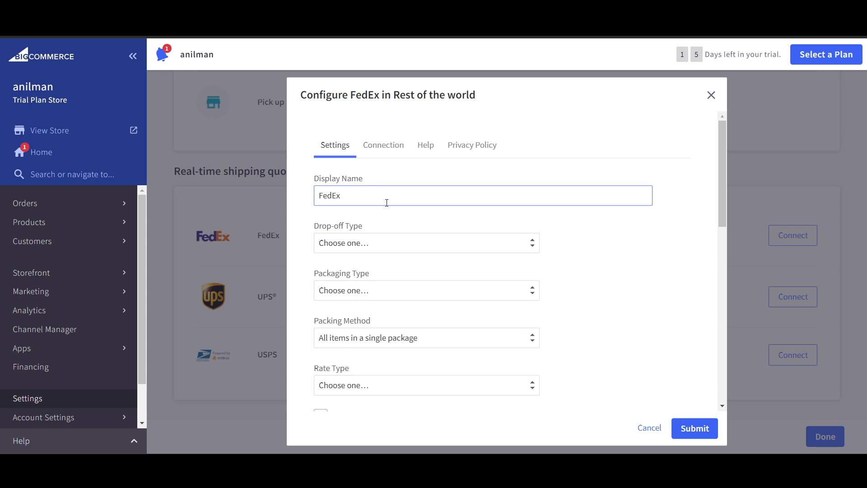
{"action": "left_click", "coordinate": [395, 252]}
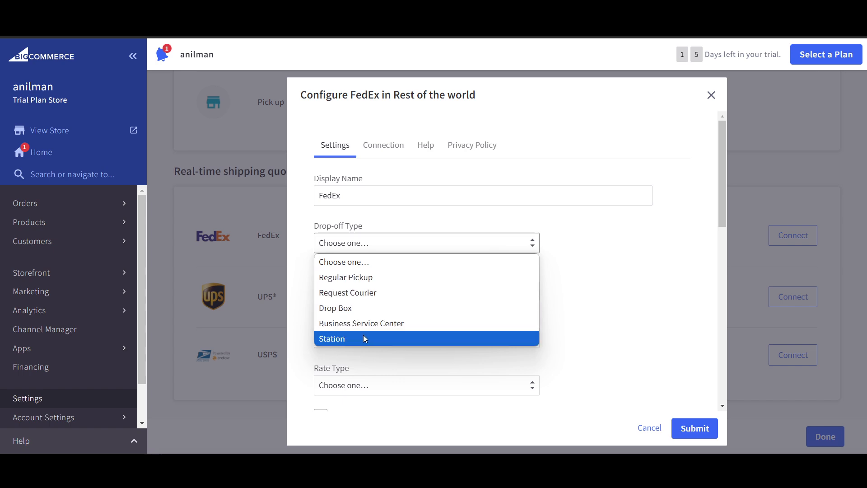
{"action": "left_click", "coordinate": [372, 281]}
{"action": "scroll", "coordinate": [459, 325], "scroll_direction": "down", "scroll_amount": 2}
{"action": "left_click", "coordinate": [418, 242]}
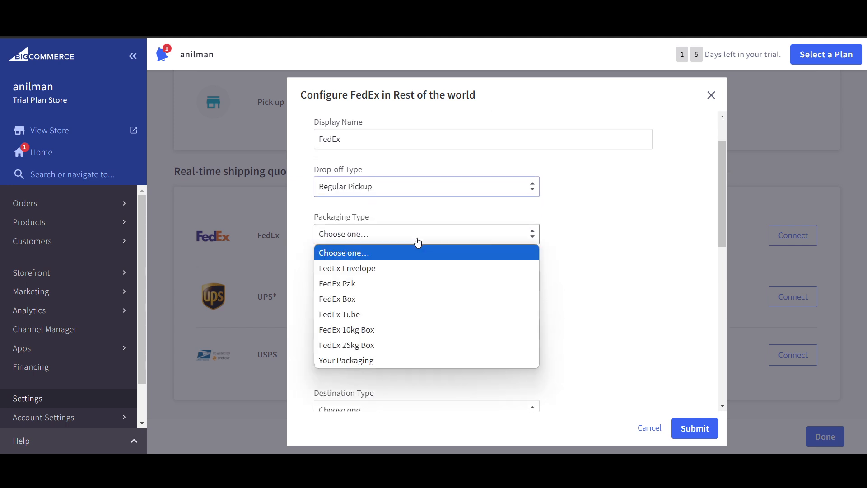
{"action": "left_click", "coordinate": [397, 271]}
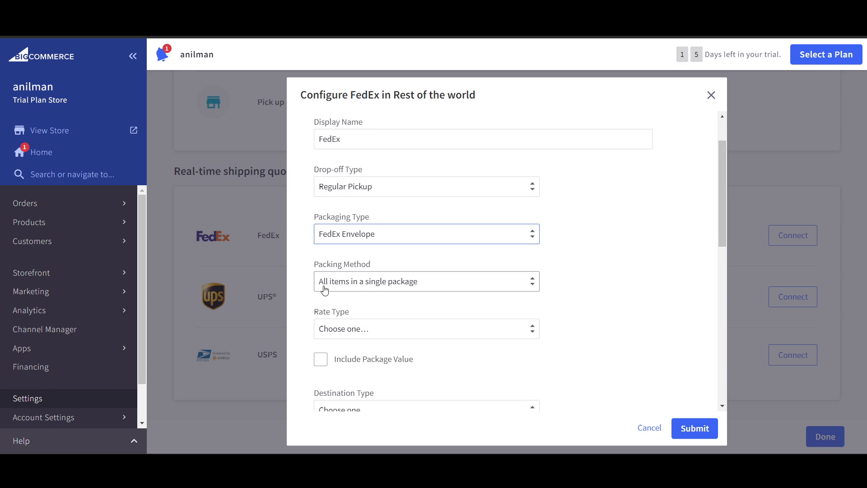
{"action": "left_click", "coordinate": [447, 290]}
{"action": "left_click", "coordinate": [447, 290]}
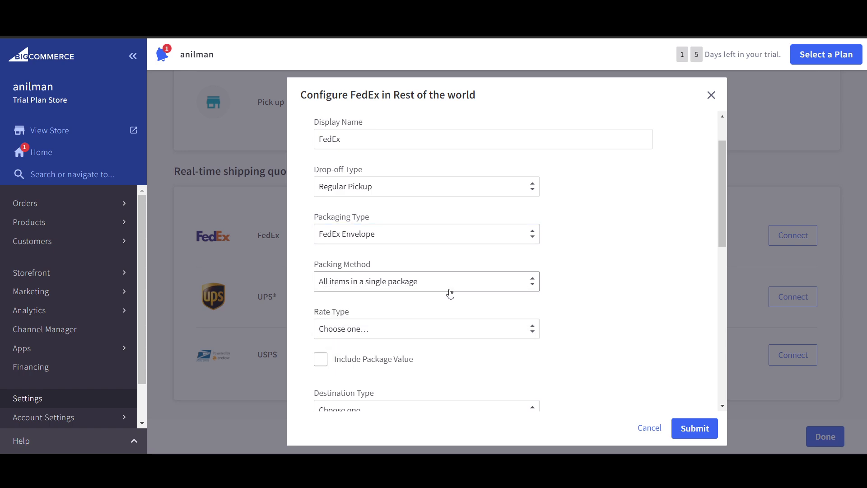
- Set the FedEx rate type to Account Rate, include the package value, and choose Residential as the destination type
{"action": "scroll", "coordinate": [431, 311], "scroll_direction": "down", "scroll_amount": 3}
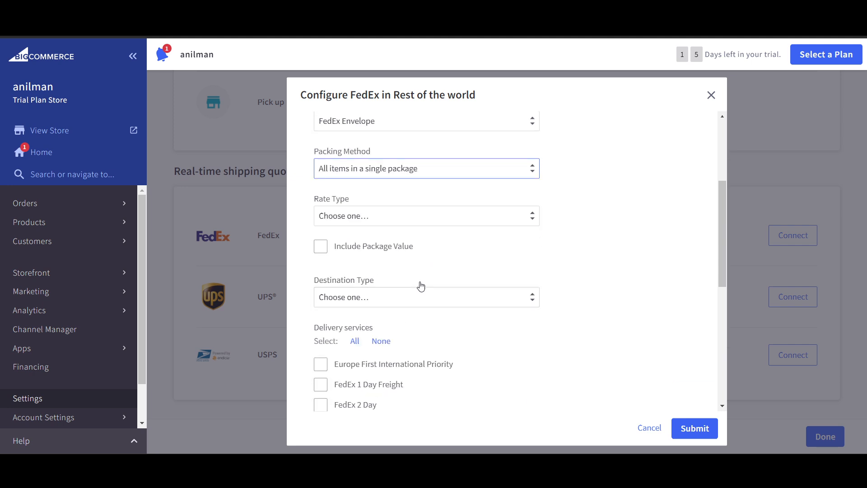
{"action": "left_click", "coordinate": [396, 220]}
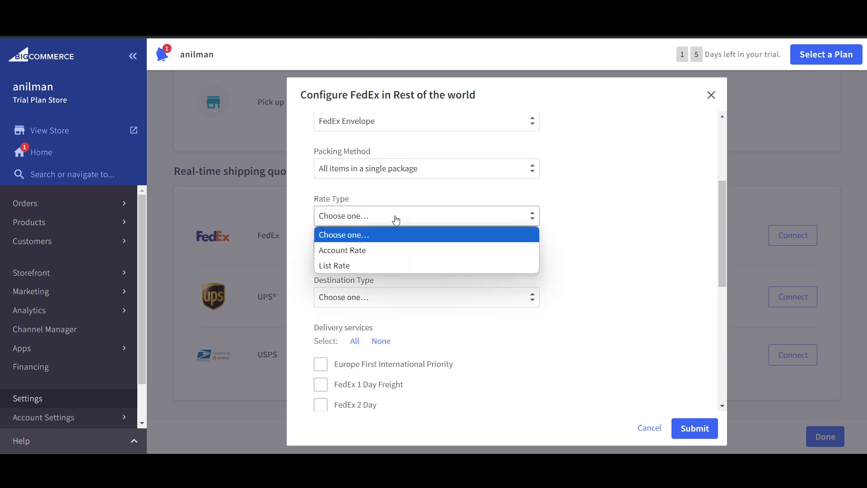
{"action": "left_click", "coordinate": [355, 254]}
{"action": "left_click", "coordinate": [322, 249]}
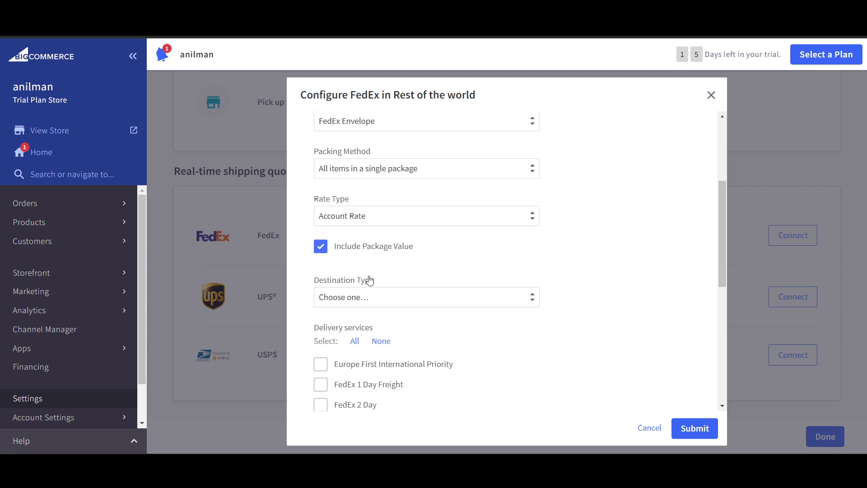
{"action": "scroll", "coordinate": [357, 271], "scroll_direction": "down", "scroll_amount": 1}
{"action": "left_click", "coordinate": [397, 238]}
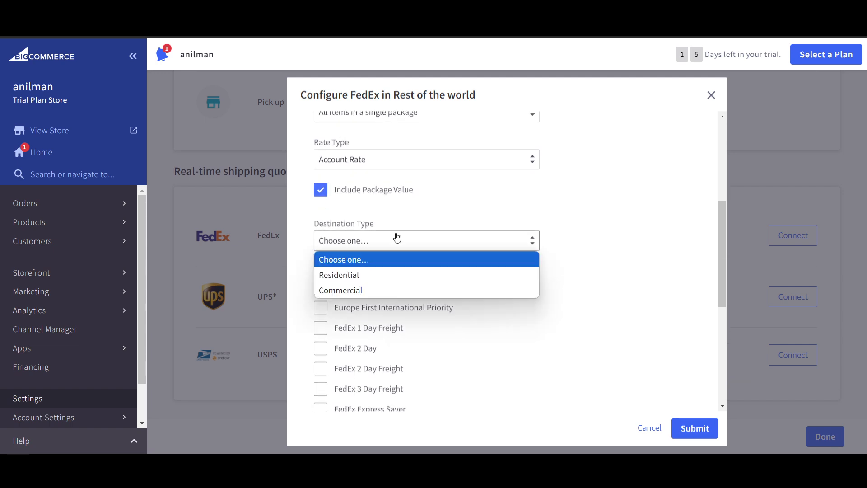
{"action": "left_click", "coordinate": [367, 272]}
- Select International First as the FedEx delivery service and submit the settings
{"action": "scroll", "coordinate": [419, 282], "scroll_direction": "down", "scroll_amount": 1}
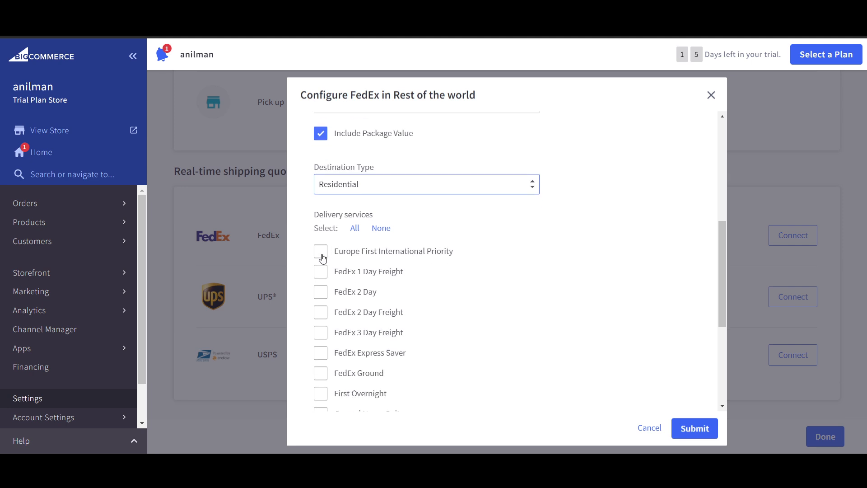
{"action": "scroll", "coordinate": [420, 293], "scroll_direction": "down", "scroll_amount": 1}
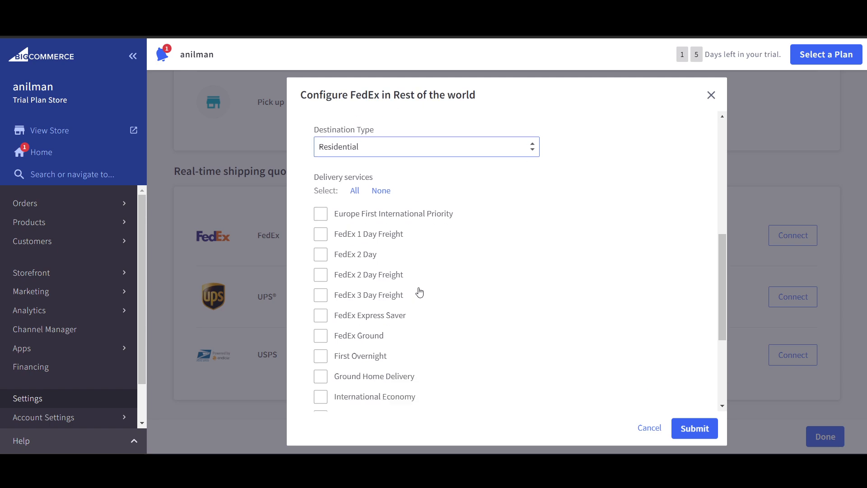
{"action": "scroll", "coordinate": [418, 292], "scroll_direction": "down", "scroll_amount": 4}
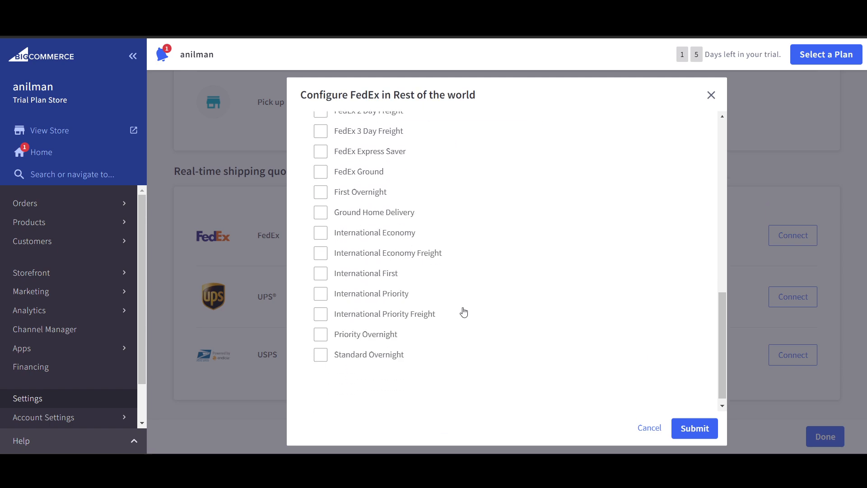
{"action": "left_click", "coordinate": [320, 266]}
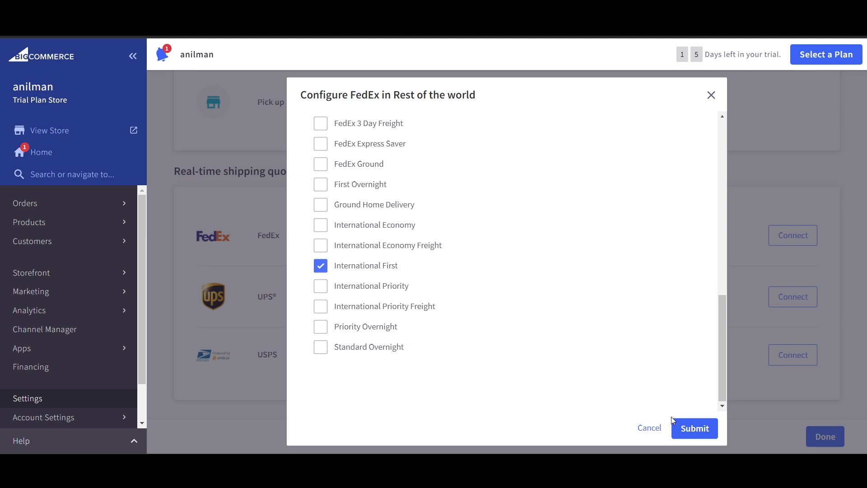
{"action": "left_click", "coordinate": [689, 427]}
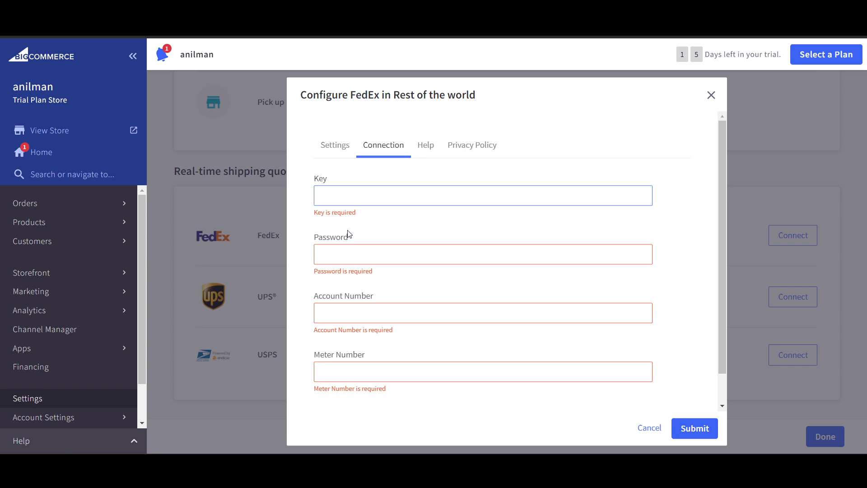
- Review the FedEx help information, try to submit the connection without credentials, and close the FedEx configuration
{"action": "left_click", "coordinate": [429, 154]}
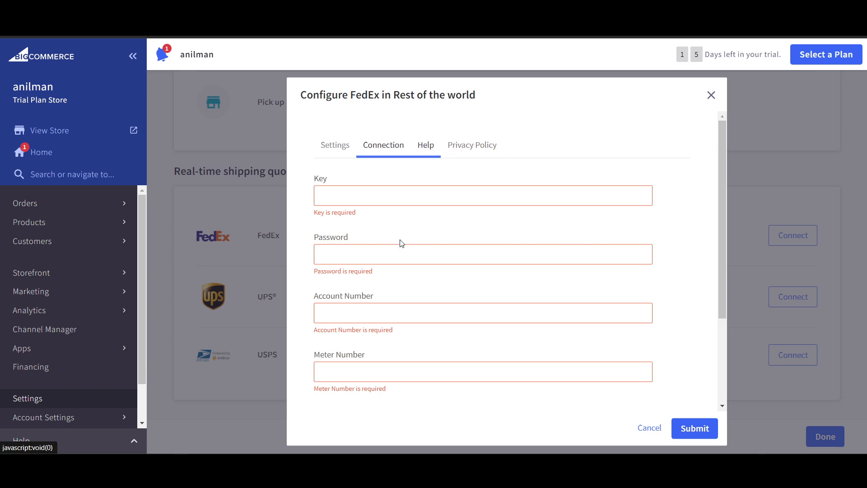
{"action": "scroll", "coordinate": [401, 242], "scroll_direction": "down", "scroll_amount": 3}
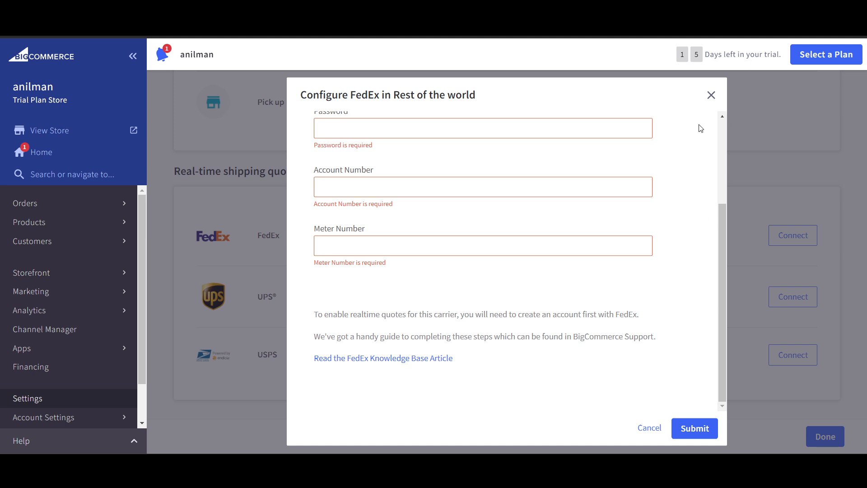
{"action": "left_click", "coordinate": [692, 428]}
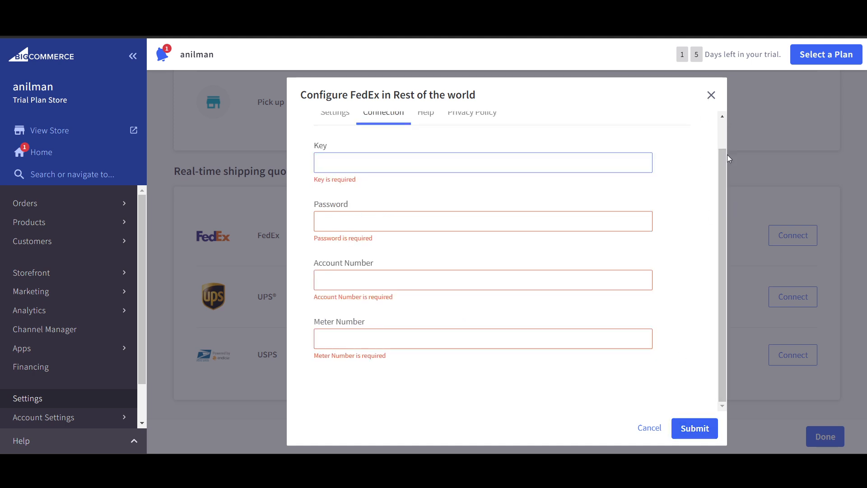
{"action": "left_click", "coordinate": [711, 95]}
- Finish the Rest of the world zone setup and return to the shipping rules overview
{"action": "scroll", "coordinate": [586, 346], "scroll_direction": "up", "scroll_amount": 6}
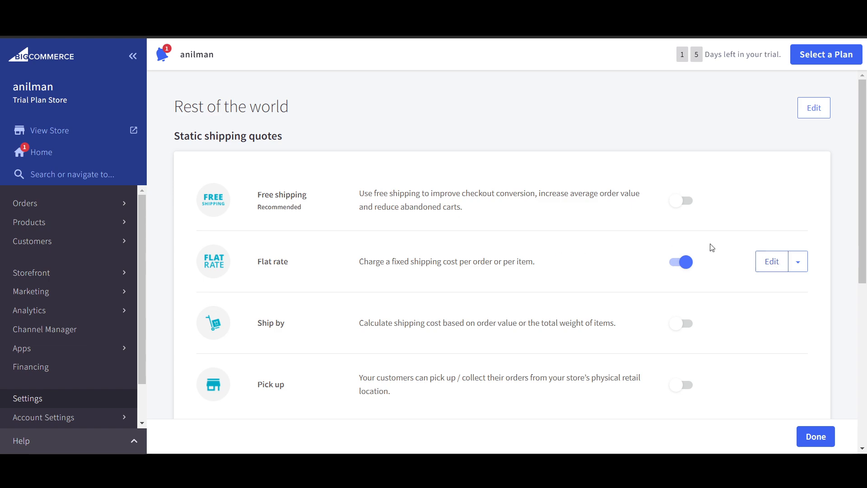
{"action": "left_click", "coordinate": [814, 440]}
{"action": "scroll", "coordinate": [723, 339], "scroll_direction": "down", "scroll_amount": 2}
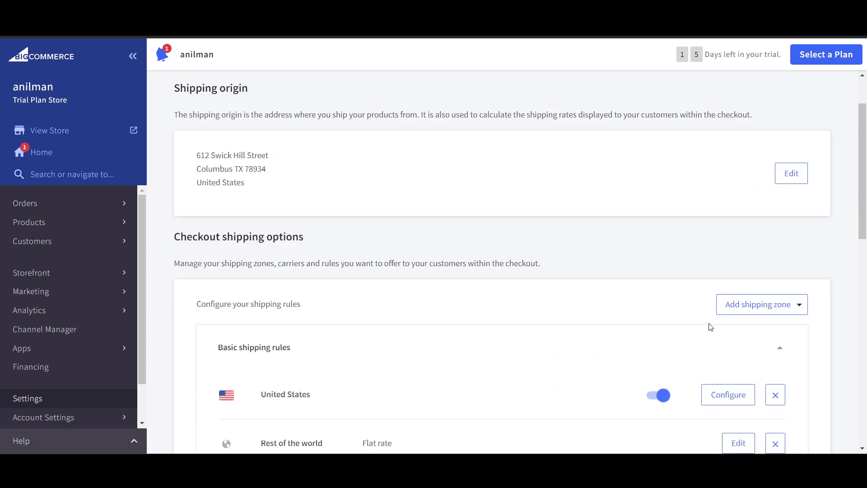
- Add Andorra as a country shipping zone under the checkout shipping options and submit it
{"action": "scroll", "coordinate": [710, 327], "scroll_direction": "down", "scroll_amount": 2}
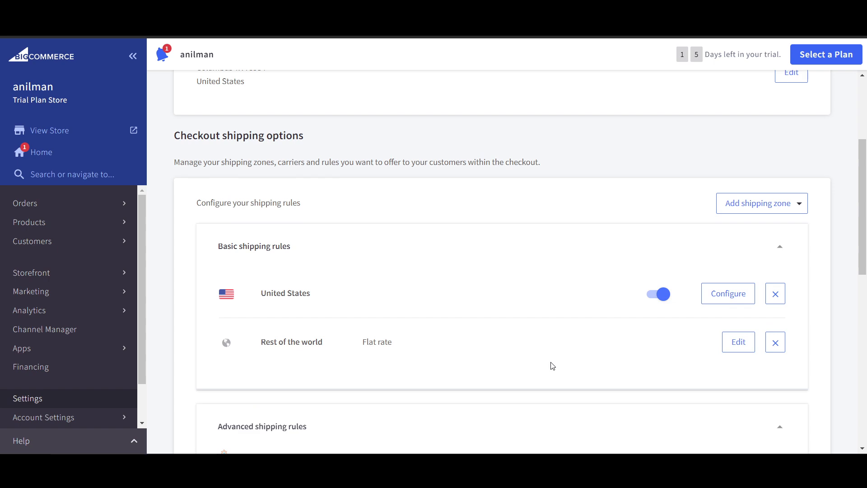
{"action": "left_click", "coordinate": [772, 202]}
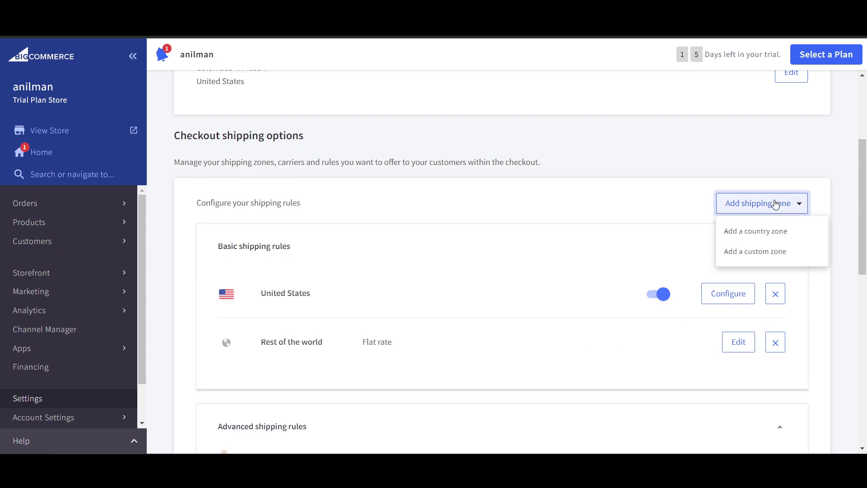
{"action": "left_click", "coordinate": [757, 233]}
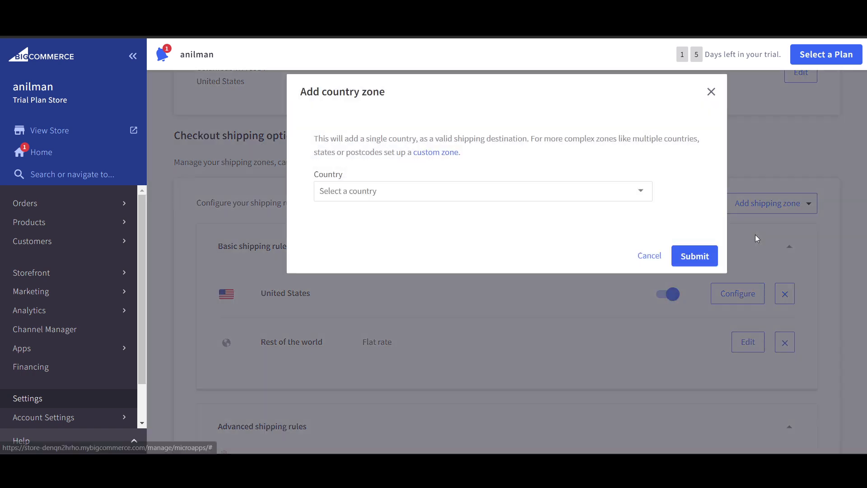
{"action": "left_click", "coordinate": [465, 195]}
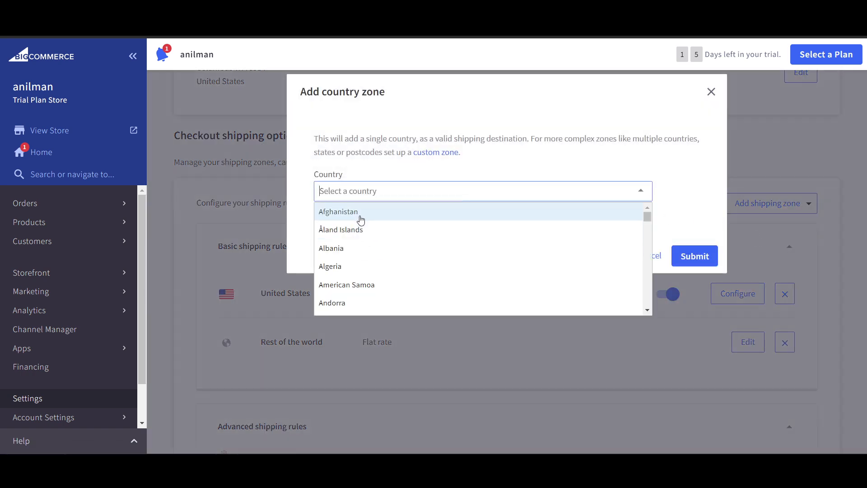
{"action": "left_click", "coordinate": [345, 304]}
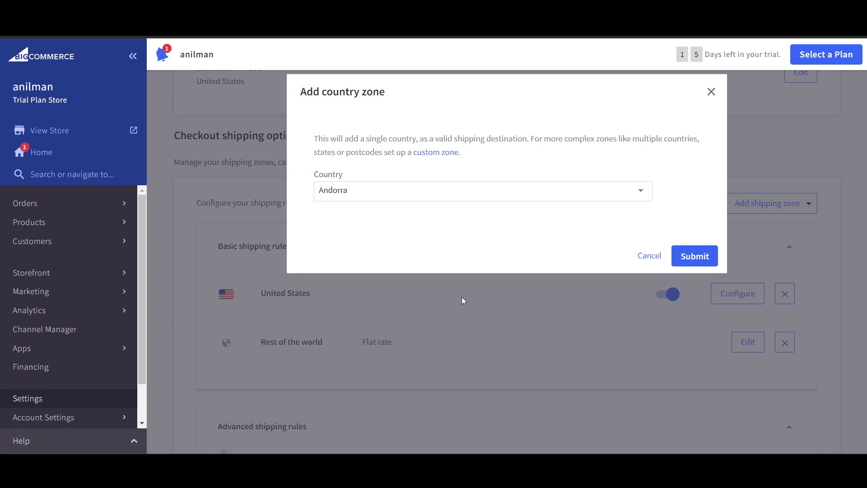
{"action": "left_click", "coordinate": [672, 265]}
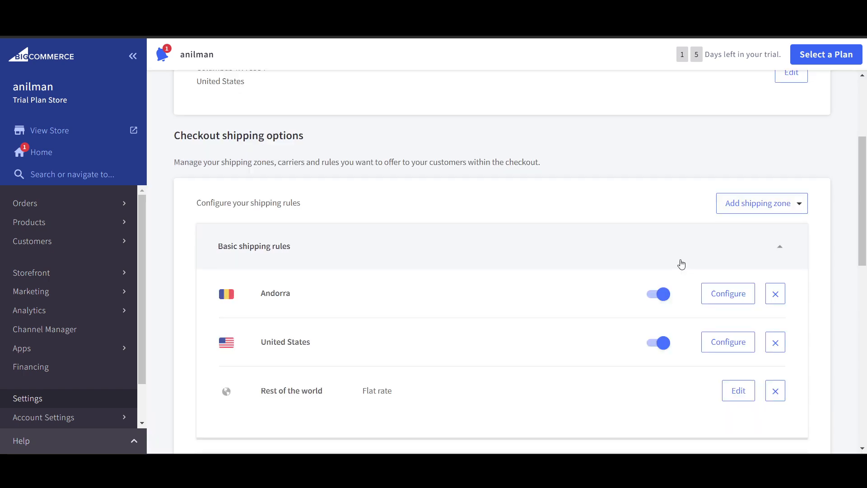
- Review the ShipperHQ description in the advanced shipping rules, highlighting its text on checkout shipping control
{"action": "scroll", "coordinate": [661, 328], "scroll_direction": "down", "scroll_amount": 3}
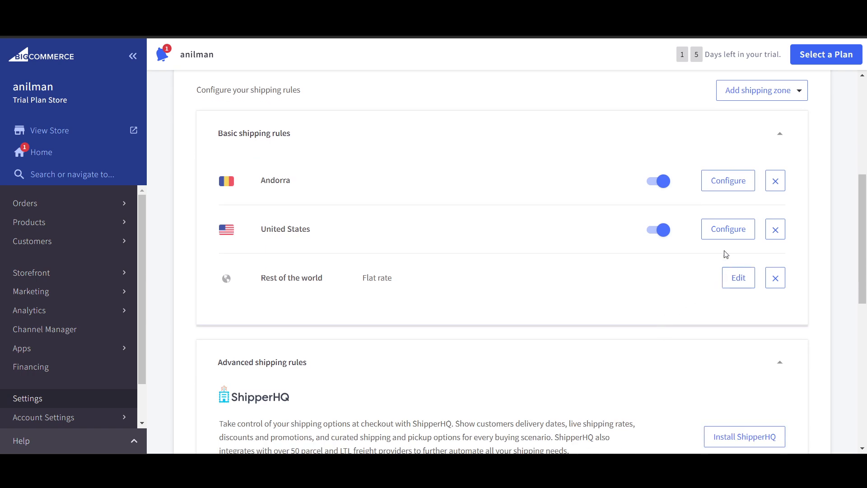
{"action": "scroll", "coordinate": [622, 345], "scroll_direction": "down", "scroll_amount": 4}
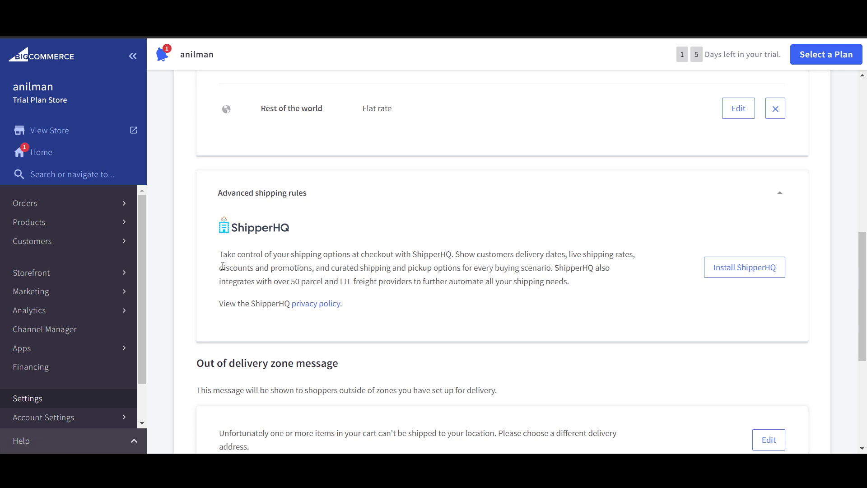
{"action": "left_click_drag", "start_coordinate": [224, 256], "coordinate": [557, 273]}
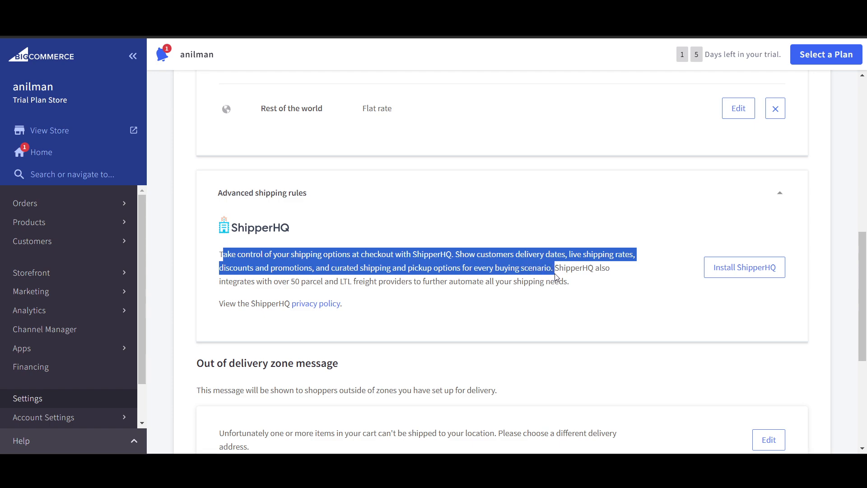
{"action": "left_click", "coordinate": [578, 279]}
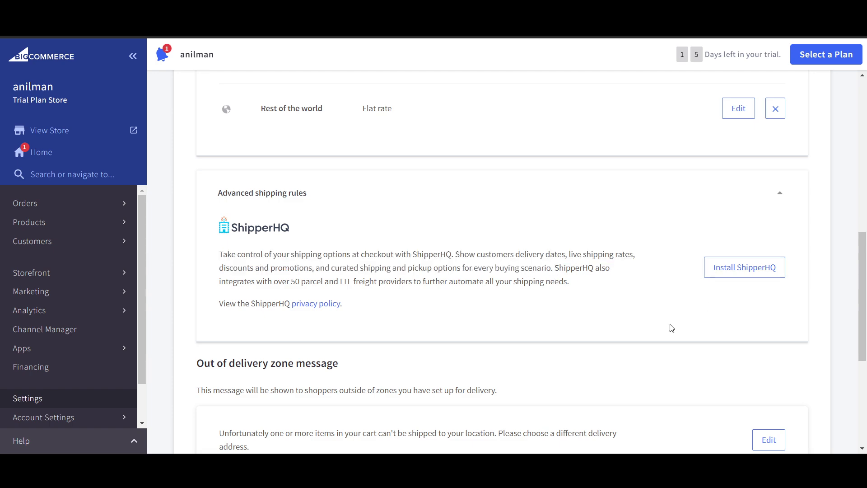
- Open the out of delivery zone message for editing and close it without changing the text
{"action": "scroll", "coordinate": [670, 325], "scroll_direction": "down", "scroll_amount": 5}
{"action": "scroll", "coordinate": [317, 190], "scroll_direction": "up", "scroll_amount": 1}
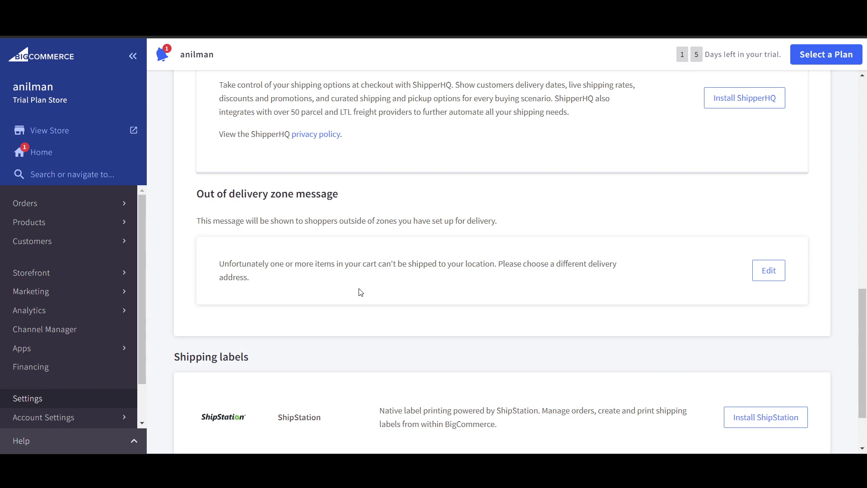
{"action": "left_click", "coordinate": [769, 271]}
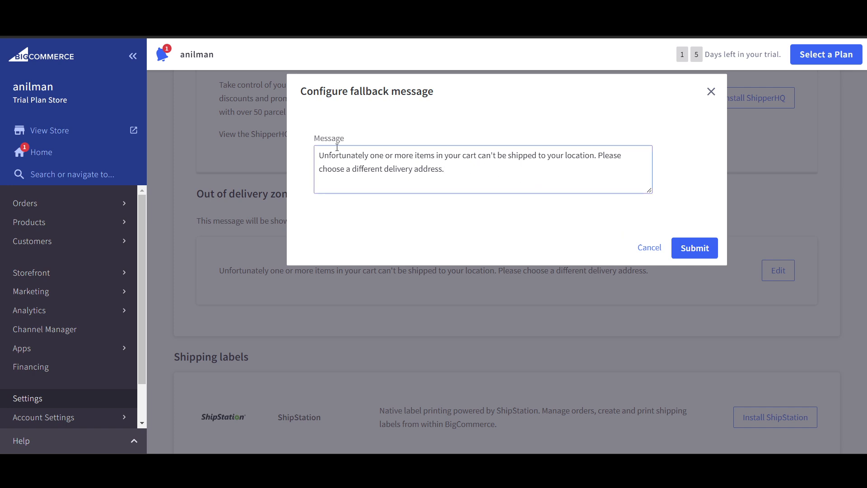
{"action": "left_click", "coordinate": [710, 91]}
- Open the ShipStation app page from the shipping labels section, review its description and start the installation
{"action": "scroll", "coordinate": [368, 395], "scroll_direction": "down", "scroll_amount": 2}
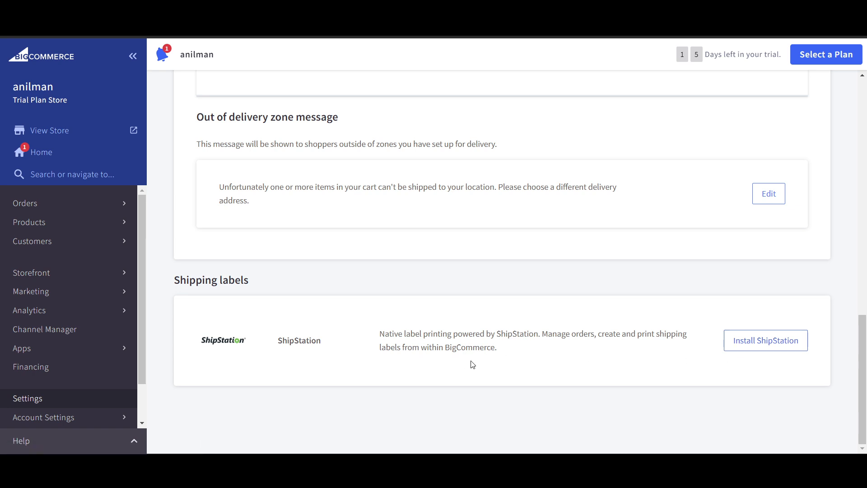
{"action": "left_click", "coordinate": [774, 350]}
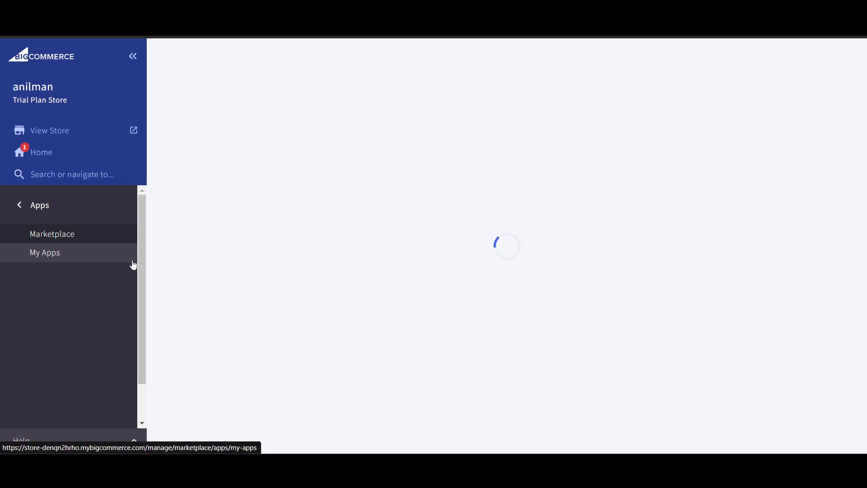
{"action": "scroll", "coordinate": [392, 319], "scroll_direction": "down", "scroll_amount": 2}
{"action": "scroll", "coordinate": [392, 319], "scroll_direction": "down", "scroll_amount": 3}
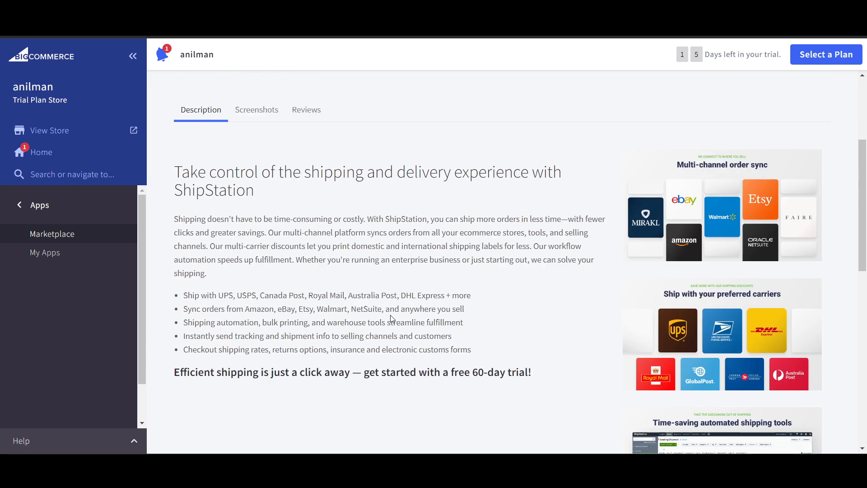
{"action": "scroll", "coordinate": [401, 309], "scroll_direction": "up", "scroll_amount": 5}
{"action": "left_click", "coordinate": [422, 230]}
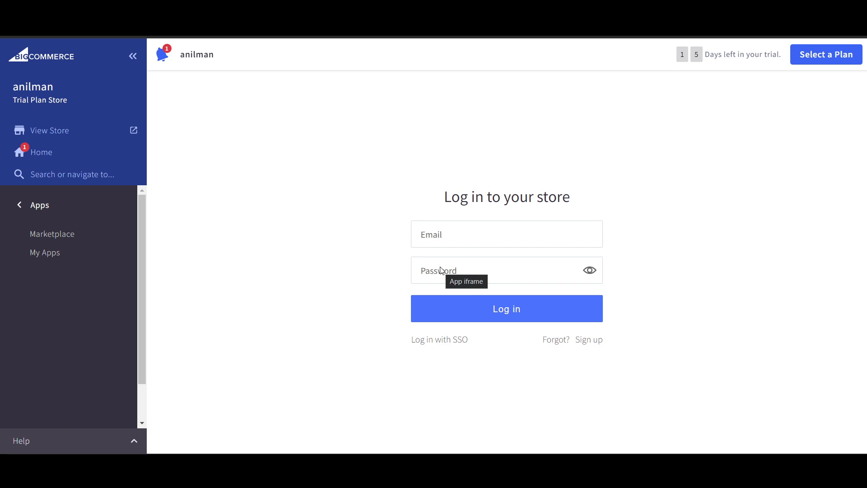
- Fill in the store account's e-mail and password on the app login form and log in
{"action": "left_click", "coordinate": [452, 244]}
{"action": "left_click", "coordinate": [489, 270]}
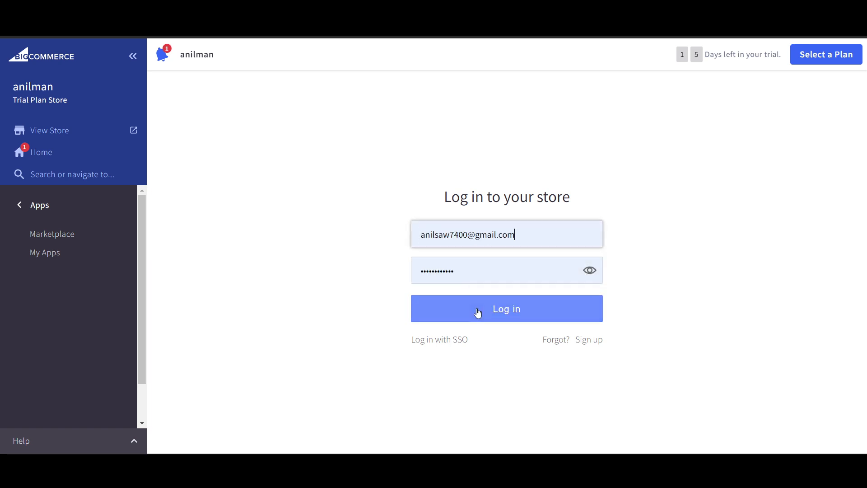
{"action": "left_click", "coordinate": [478, 312]}
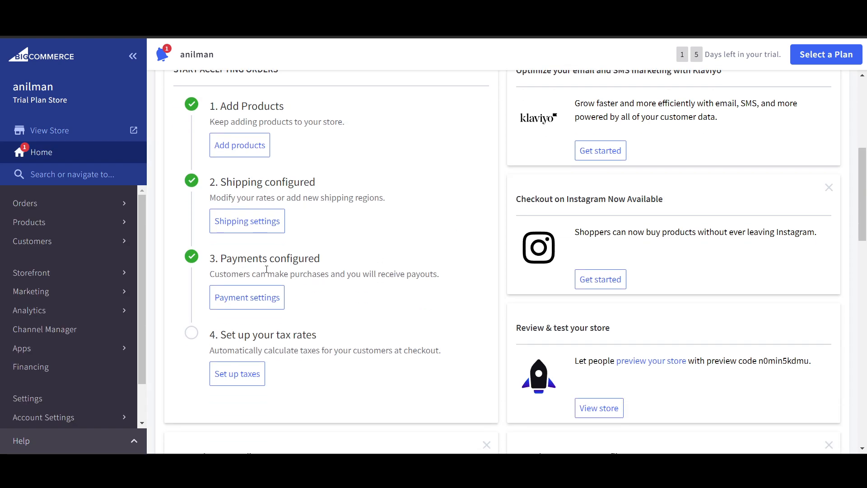
- Open the payment settings and examine the available providers, including PayPal, Stripe and Affirm, down to the additional providers
{"action": "left_click", "coordinate": [246, 299]}
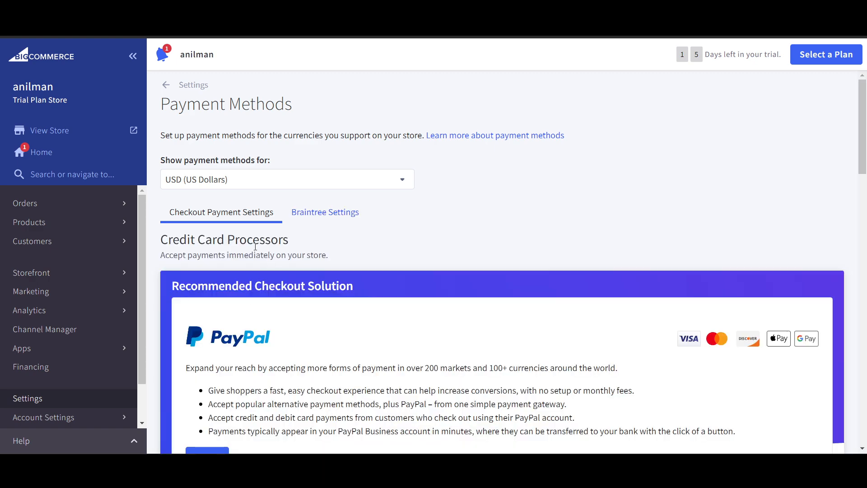
{"action": "scroll", "coordinate": [316, 306], "scroll_direction": "down", "scroll_amount": 4}
{"action": "scroll", "coordinate": [319, 310], "scroll_direction": "up", "scroll_amount": 4}
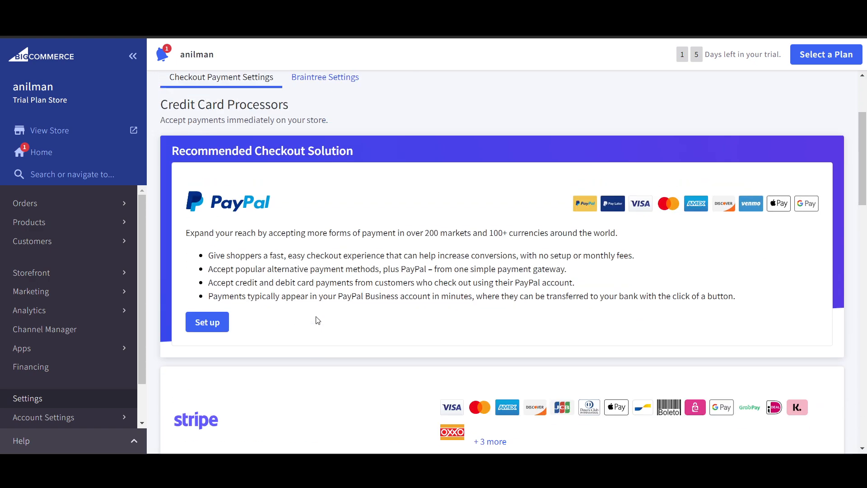
{"action": "scroll", "coordinate": [318, 320], "scroll_direction": "down", "scroll_amount": 6}
{"action": "scroll", "coordinate": [201, 240], "scroll_direction": "up", "scroll_amount": 4}
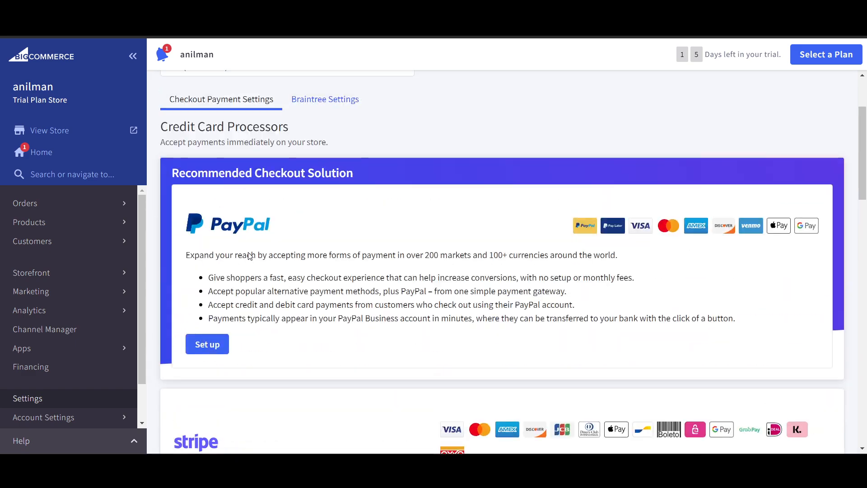
{"action": "scroll", "coordinate": [248, 252], "scroll_direction": "down", "scroll_amount": 3}
{"action": "scroll", "coordinate": [262, 237], "scroll_direction": "up", "scroll_amount": 3}
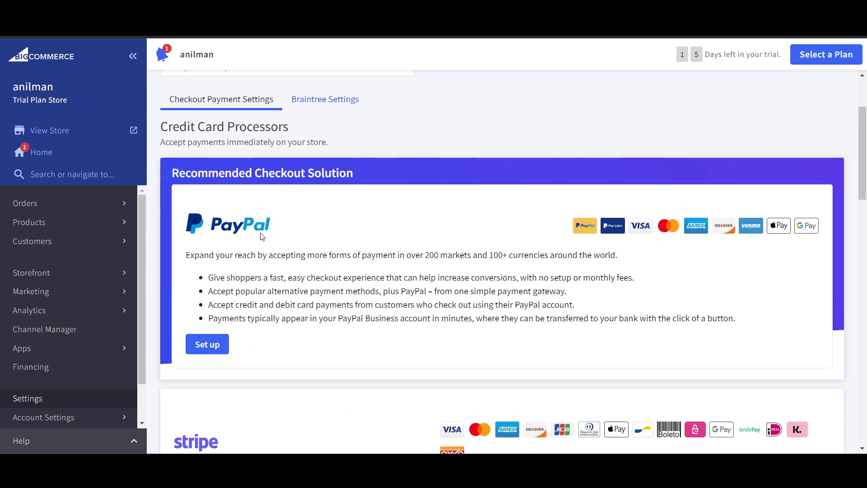
{"action": "scroll", "coordinate": [246, 242], "scroll_direction": "down", "scroll_amount": 3}
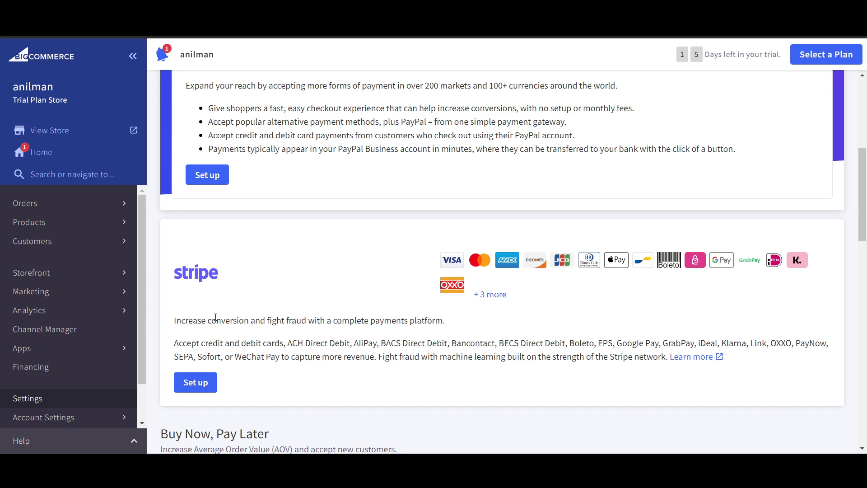
{"action": "scroll", "coordinate": [216, 318], "scroll_direction": "down", "scroll_amount": 3}
{"action": "scroll", "coordinate": [205, 240], "scroll_direction": "down", "scroll_amount": 2}
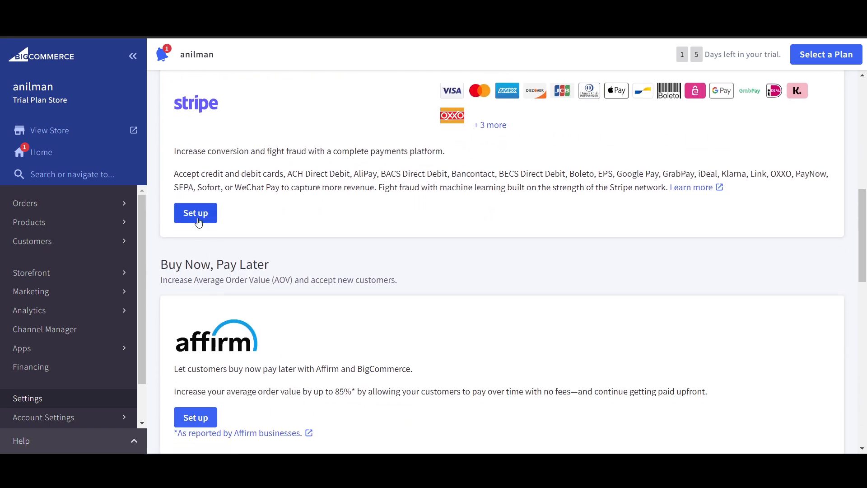
{"action": "scroll", "coordinate": [228, 280], "scroll_direction": "down", "scroll_amount": 9}
{"action": "scroll", "coordinate": [230, 288], "scroll_direction": "down", "scroll_amount": 7}
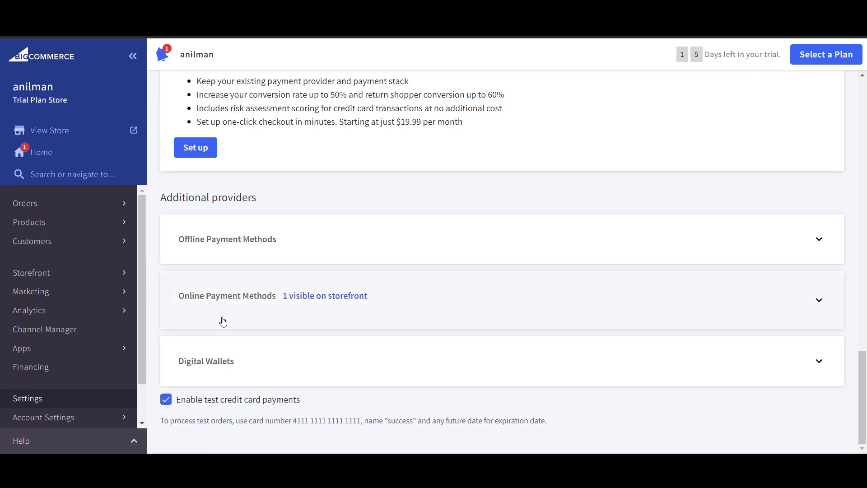
- Expand the offline payment methods among the additional providers and review the listed options
{"action": "left_click", "coordinate": [819, 245]}
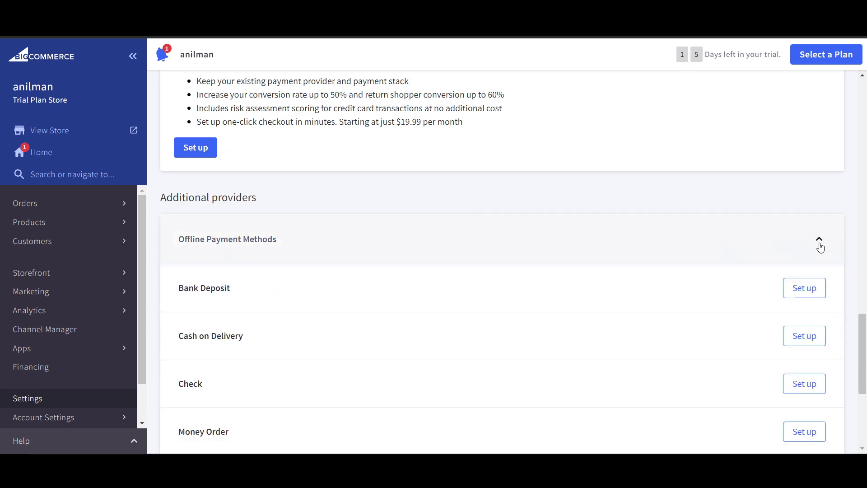
{"action": "scroll", "coordinate": [598, 284], "scroll_direction": "down", "scroll_amount": 3}
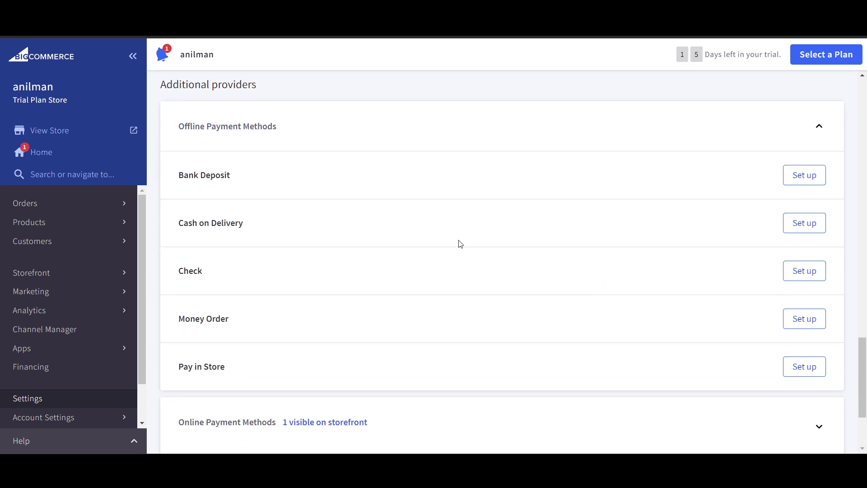
{"action": "scroll", "coordinate": [256, 339], "scroll_direction": "down", "scroll_amount": 1}
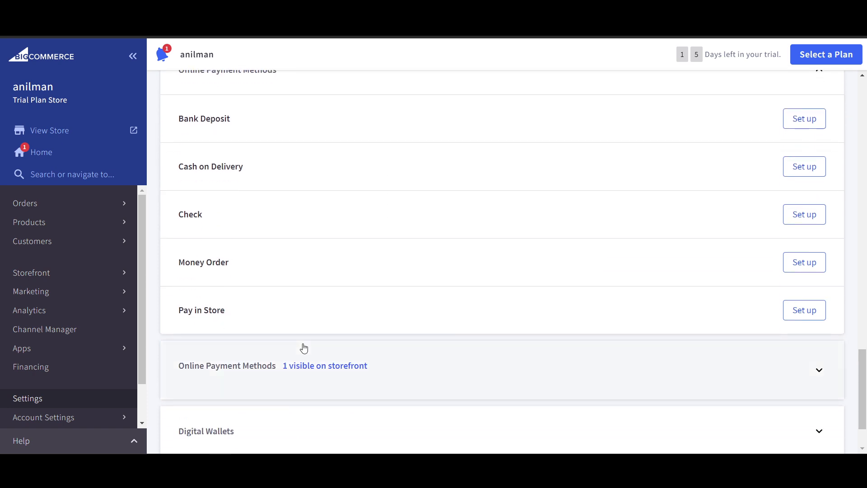
- Open the Stripe setup for USD payments and connect the store with a Stripe account
{"action": "scroll", "coordinate": [303, 348], "scroll_direction": "up", "scroll_amount": 1}
{"action": "scroll", "coordinate": [304, 348], "scroll_direction": "up", "scroll_amount": 15}
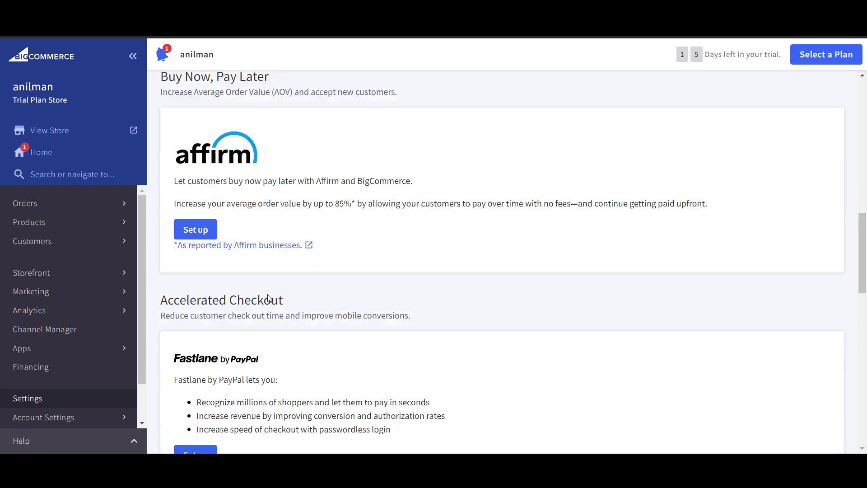
{"action": "scroll", "coordinate": [269, 298], "scroll_direction": "up", "scroll_amount": 3}
{"action": "left_click", "coordinate": [183, 332]}
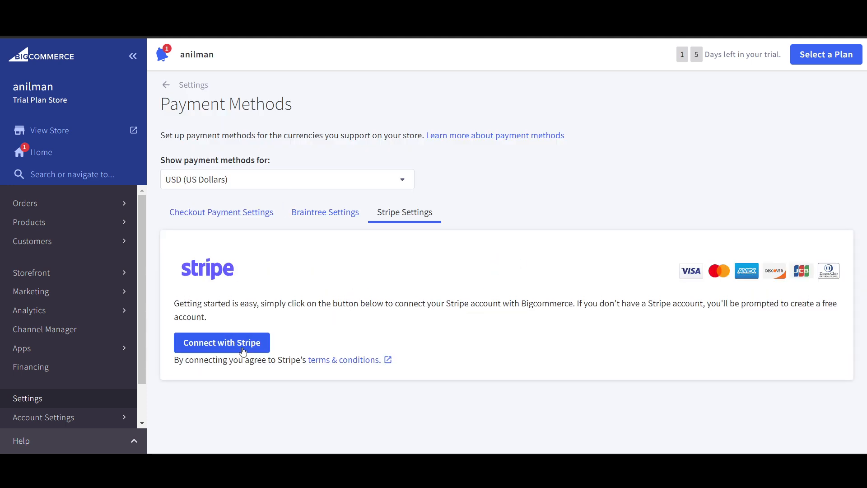
{"action": "left_click", "coordinate": [217, 348]}
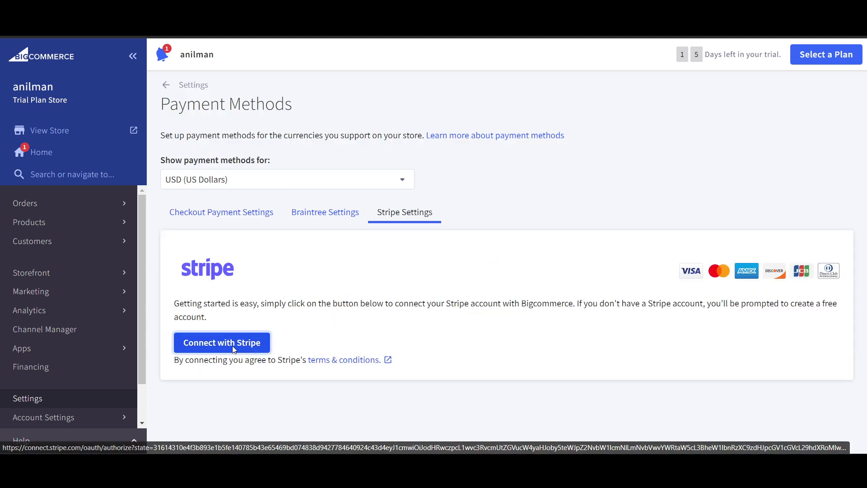
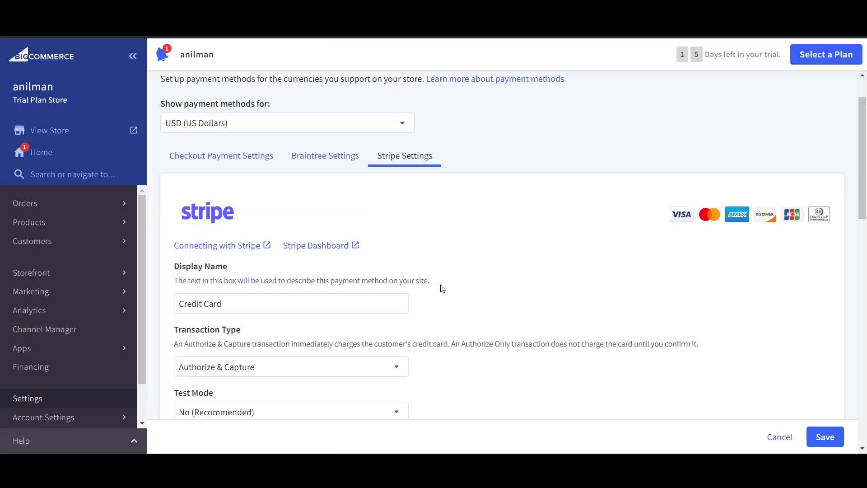
- Change the Stripe display name to "Credit Card -" and keep the transaction type at Authorize & Capture
{"action": "scroll", "coordinate": [342, 296], "scroll_direction": "down", "scroll_amount": 1}
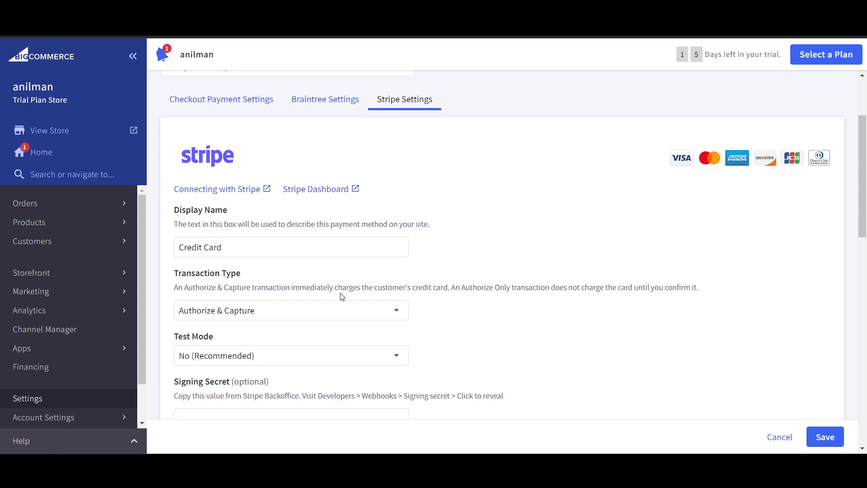
{"action": "left_click", "coordinate": [270, 248]}
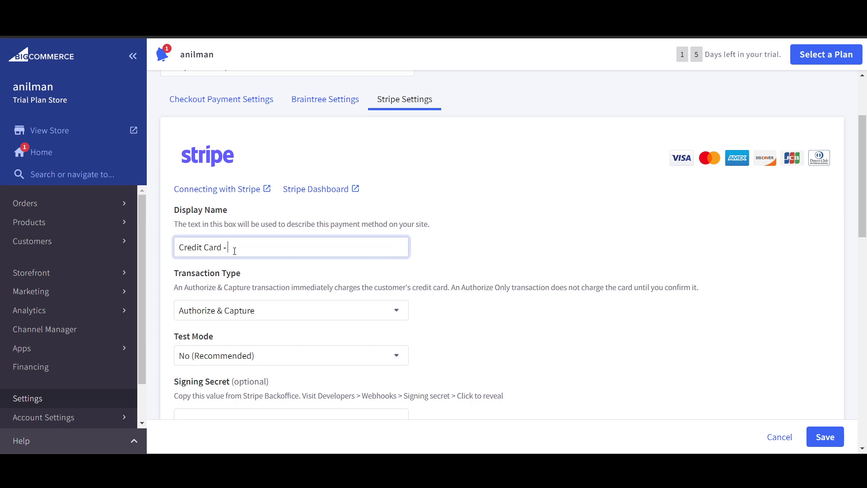
{"action": "left_click", "coordinate": [291, 317]}
{"action": "left_click", "coordinate": [464, 335]}
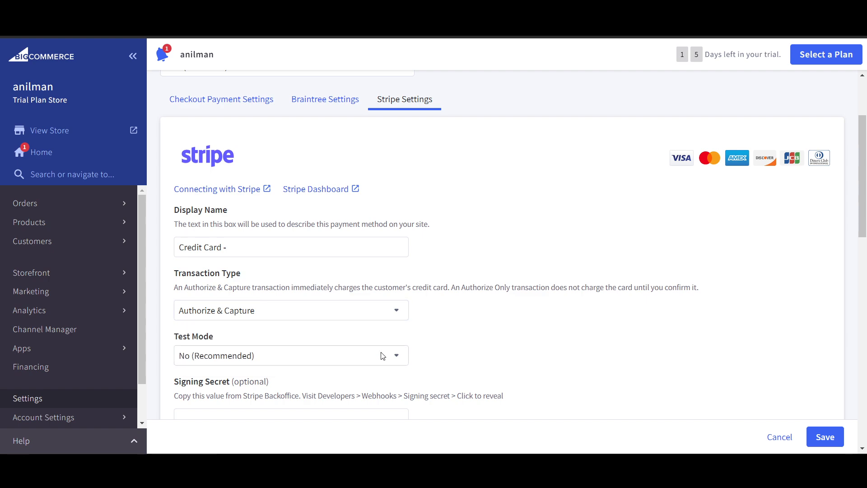
- Keep Stripe's test mode at No (Recommended), leave the optional signing secret empty, and enable receipt emails
{"action": "left_click", "coordinate": [304, 357]}
{"action": "left_click", "coordinate": [564, 353]}
{"action": "scroll", "coordinate": [559, 351], "scroll_direction": "down", "scroll_amount": 3}
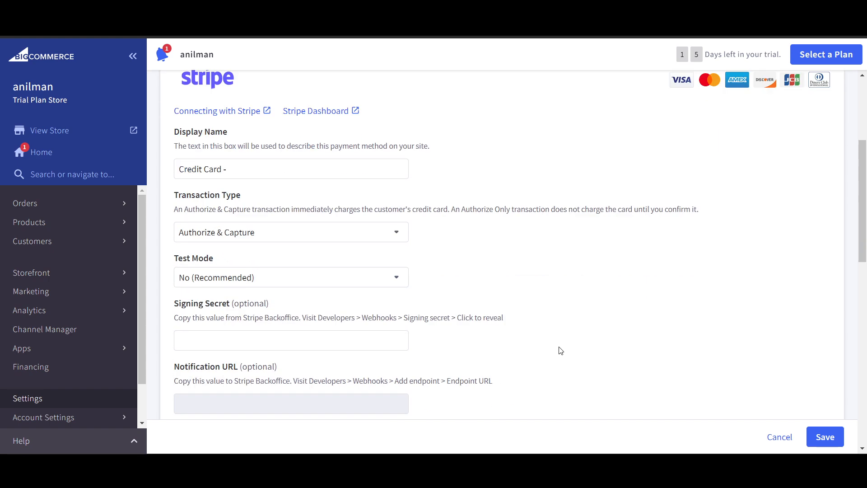
{"action": "scroll", "coordinate": [538, 336], "scroll_direction": "up", "scroll_amount": 1}
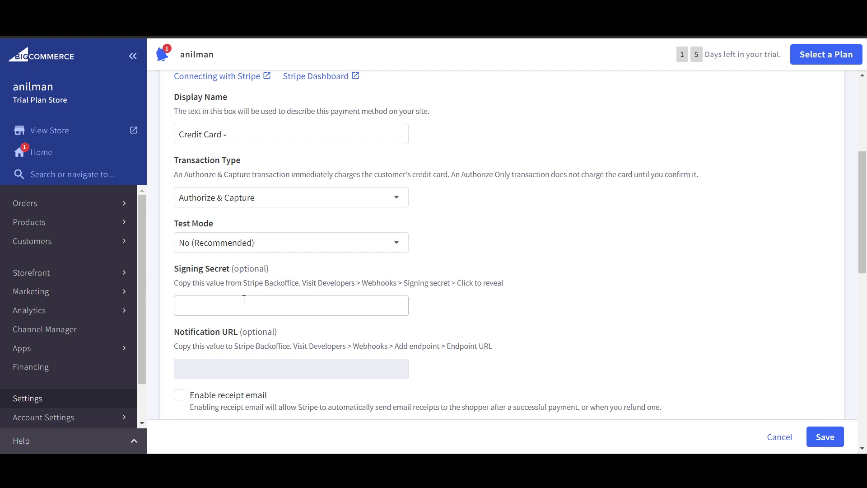
{"action": "scroll", "coordinate": [244, 298], "scroll_direction": "down", "scroll_amount": 3}
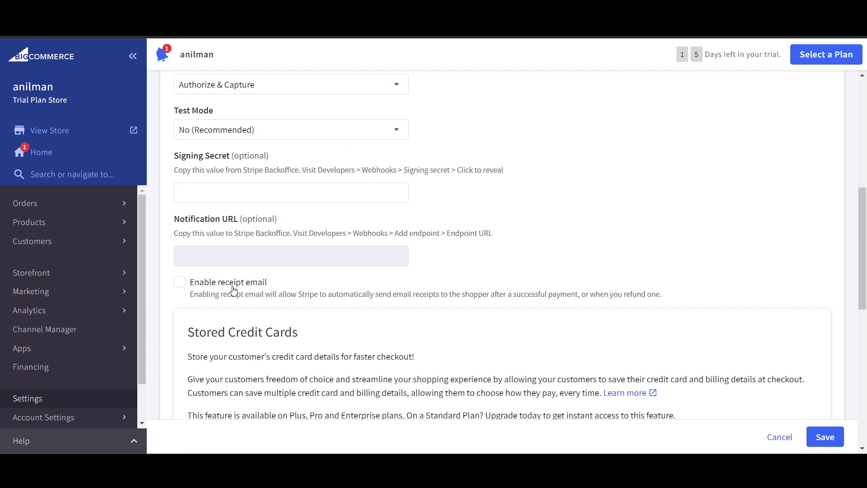
{"action": "left_click", "coordinate": [180, 282]}
- Enable Klarna, WeChat Pay and AliPay as Stripe payment methods and save the Stripe settings
{"action": "scroll", "coordinate": [253, 307], "scroll_direction": "down", "scroll_amount": 3}
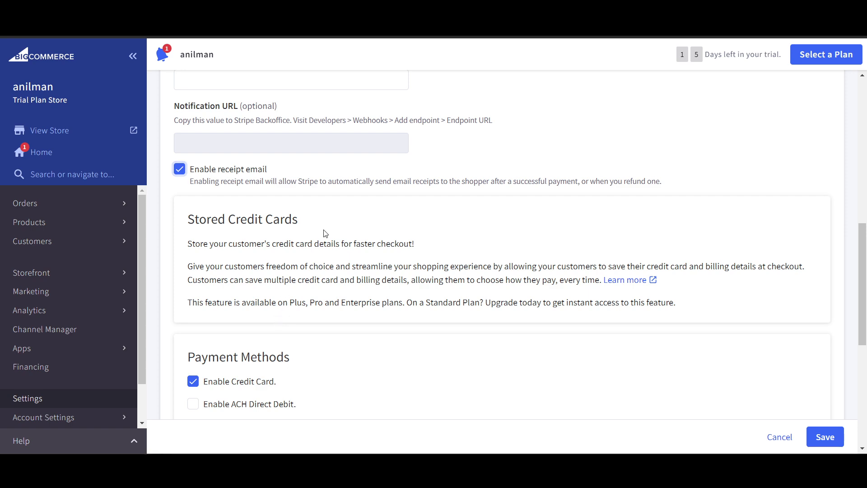
{"action": "scroll", "coordinate": [324, 232], "scroll_direction": "down", "scroll_amount": 4}
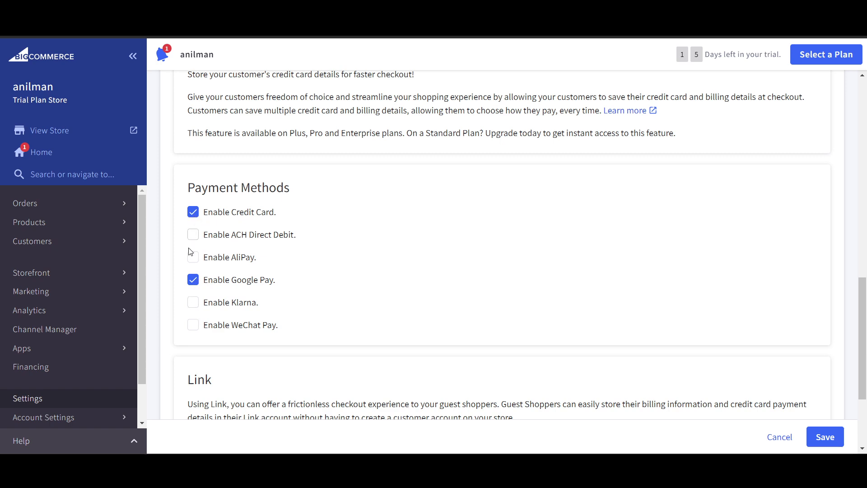
{"action": "left_click", "coordinate": [193, 303]}
{"action": "left_click", "coordinate": [193, 324]}
{"action": "left_click", "coordinate": [193, 257]}
{"action": "scroll", "coordinate": [470, 378], "scroll_direction": "down", "scroll_amount": 3}
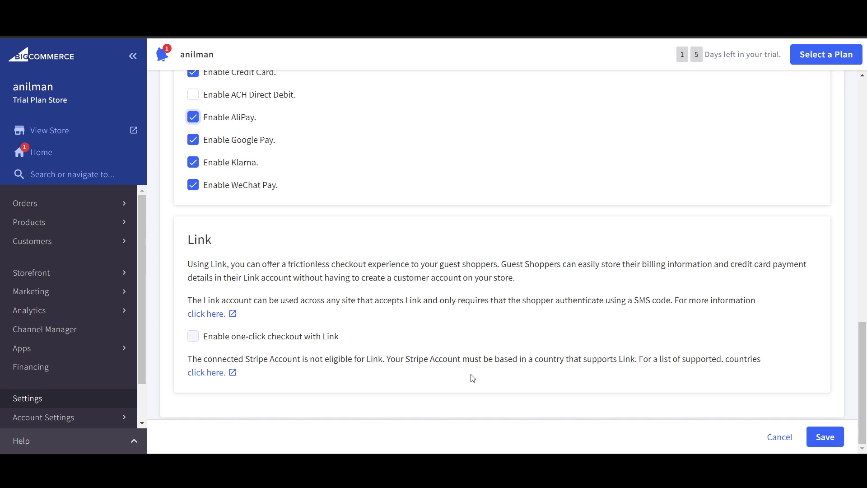
{"action": "left_click", "coordinate": [824, 437]}
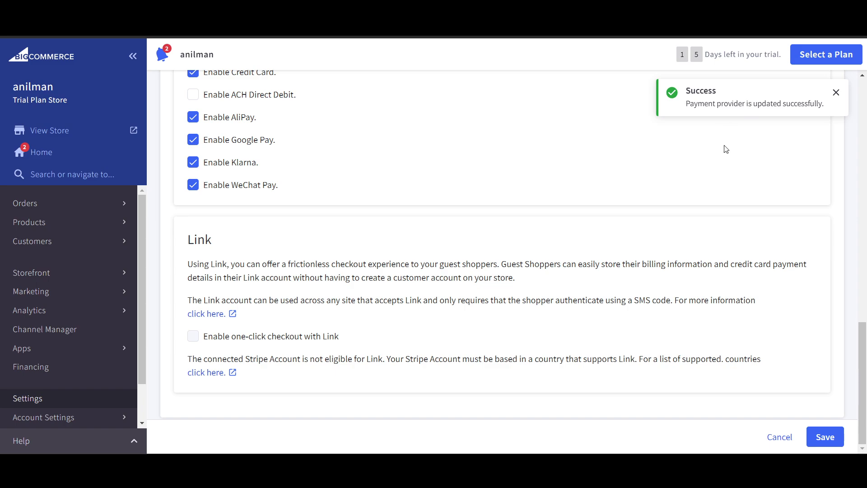
- Return to the checkout payment settings and look through the provider list past the Buy Now, Pay Later section
{"action": "scroll", "coordinate": [488, 393], "scroll_direction": "up", "scroll_amount": 15}
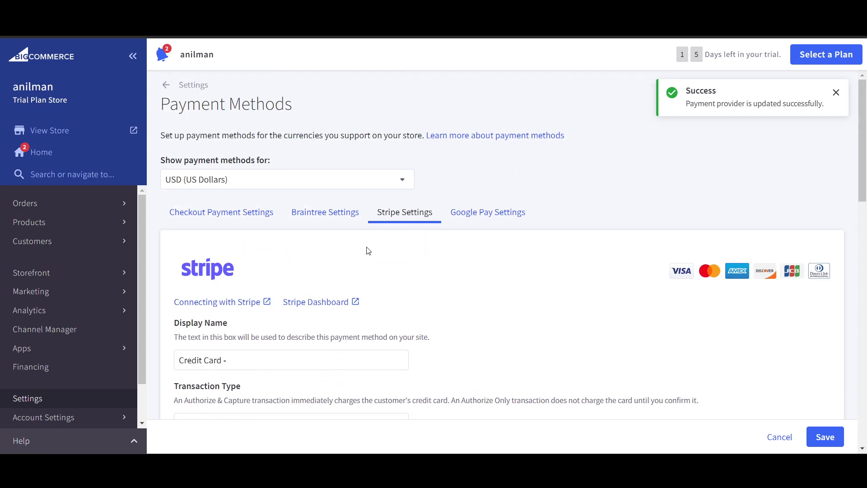
{"action": "left_click", "coordinate": [221, 212]}
{"action": "scroll", "coordinate": [287, 318], "scroll_direction": "down", "scroll_amount": 5}
{"action": "scroll", "coordinate": [287, 318], "scroll_direction": "down", "scroll_amount": 3}
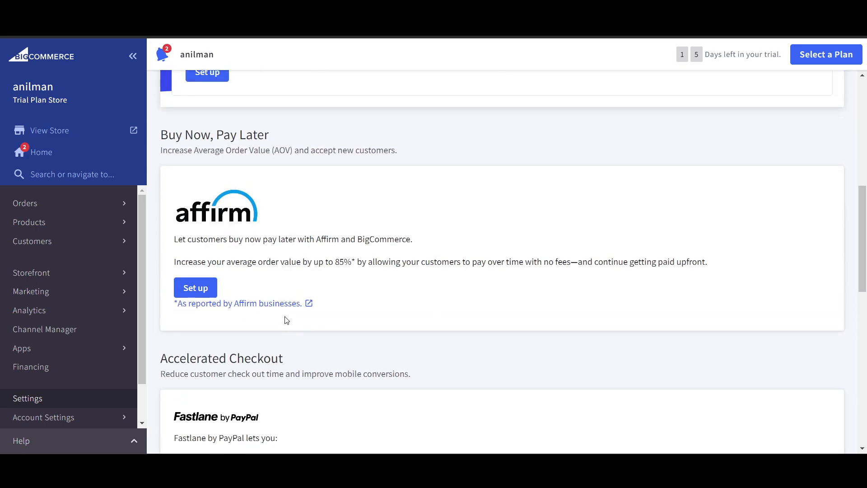
- Expand the offline payment methods under Additional providers and open the Cash on Delivery setup
{"action": "scroll", "coordinate": [212, 289], "scroll_direction": "up", "scroll_amount": 4}
{"action": "scroll", "coordinate": [210, 294], "scroll_direction": "down", "scroll_amount": 9}
{"action": "scroll", "coordinate": [210, 296], "scroll_direction": "down", "scroll_amount": 5}
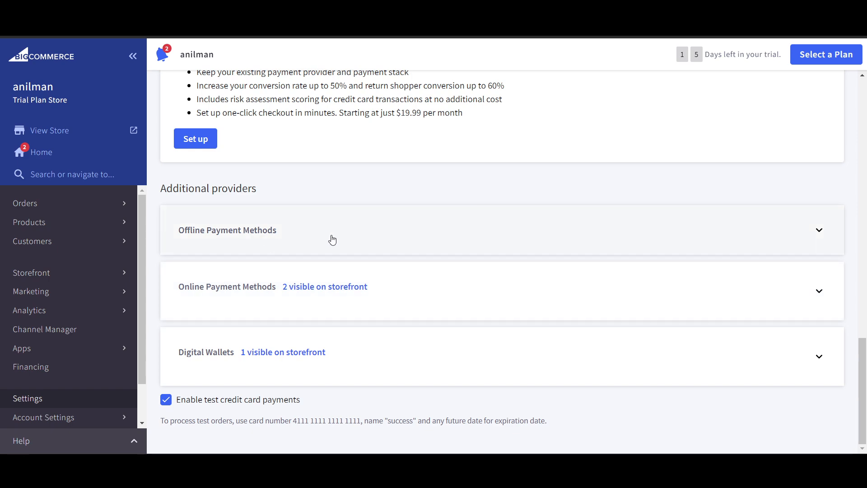
{"action": "left_click", "coordinate": [753, 235]}
{"action": "scroll", "coordinate": [528, 295], "scroll_direction": "down", "scroll_amount": 3}
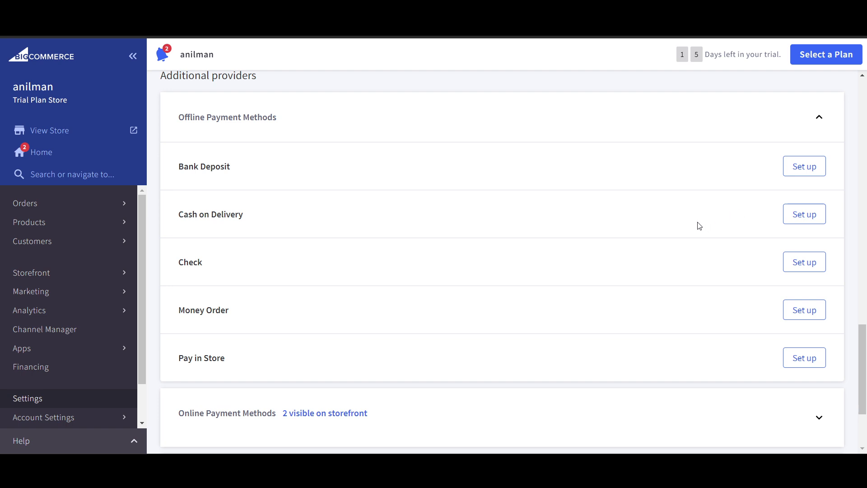
{"action": "scroll", "coordinate": [449, 212], "scroll_direction": "down", "scroll_amount": 3}
{"action": "scroll", "coordinate": [493, 253], "scroll_direction": "up", "scroll_amount": 4}
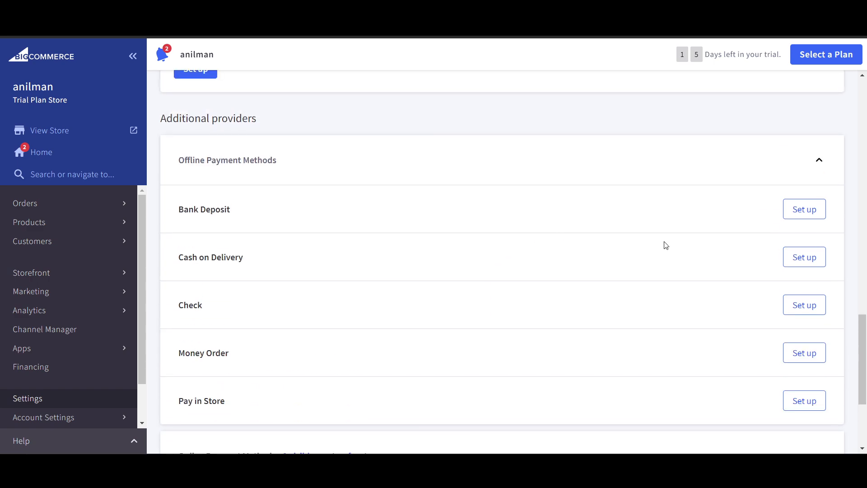
{"action": "left_click", "coordinate": [798, 255]}
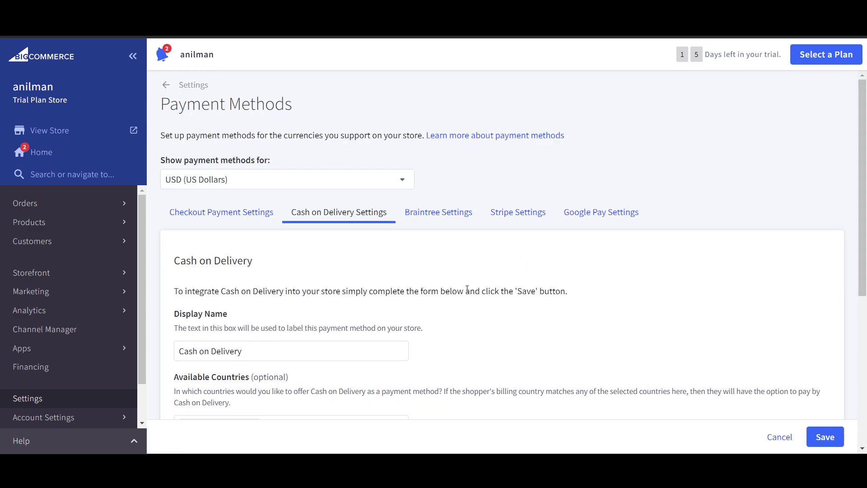
- Review the Cash on Delivery form, including the available countries list and the delivery information
{"action": "scroll", "coordinate": [393, 306], "scroll_direction": "down", "scroll_amount": 3}
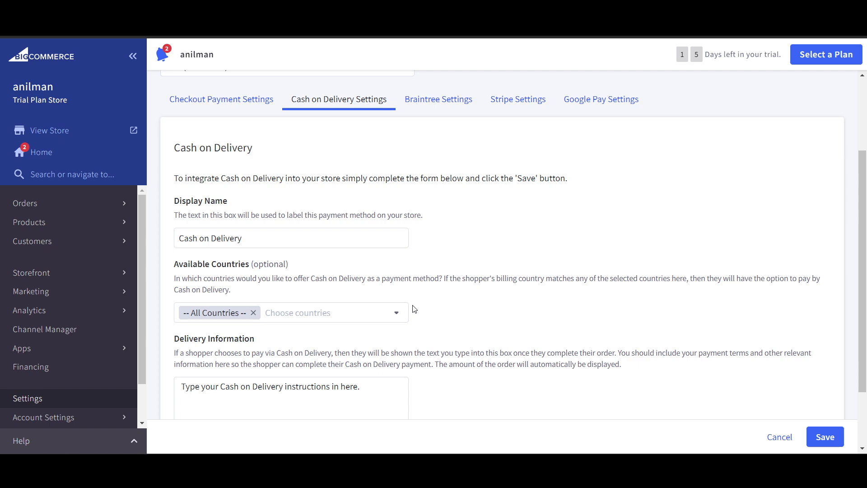
{"action": "left_click", "coordinate": [278, 309]}
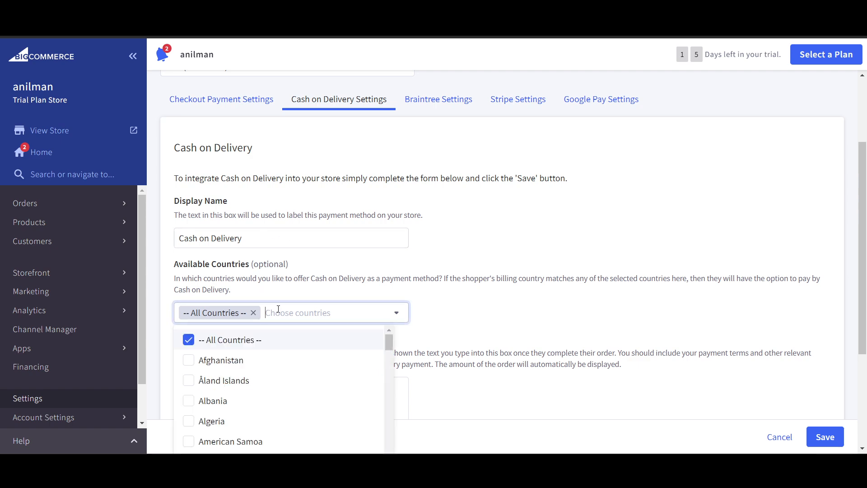
{"action": "scroll", "coordinate": [522, 300], "scroll_direction": "down", "scroll_amount": 3}
{"action": "left_click", "coordinate": [560, 284]}
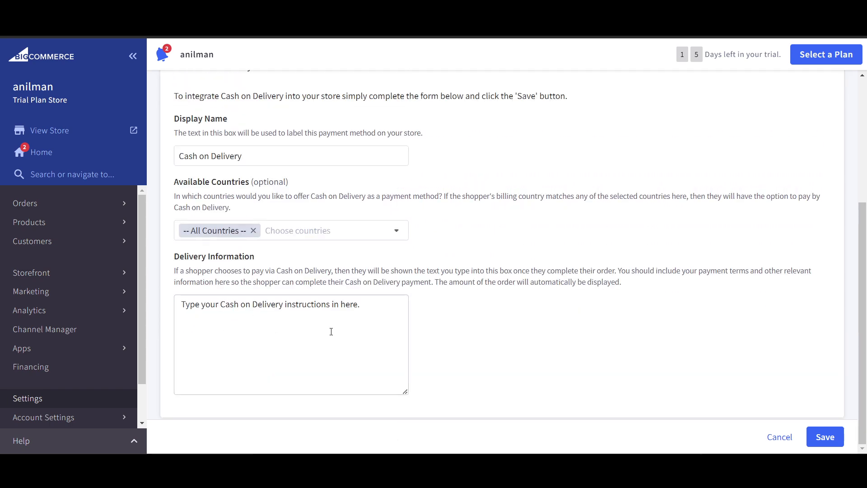
{"action": "scroll", "coordinate": [589, 316], "scroll_direction": "up", "scroll_amount": 5}
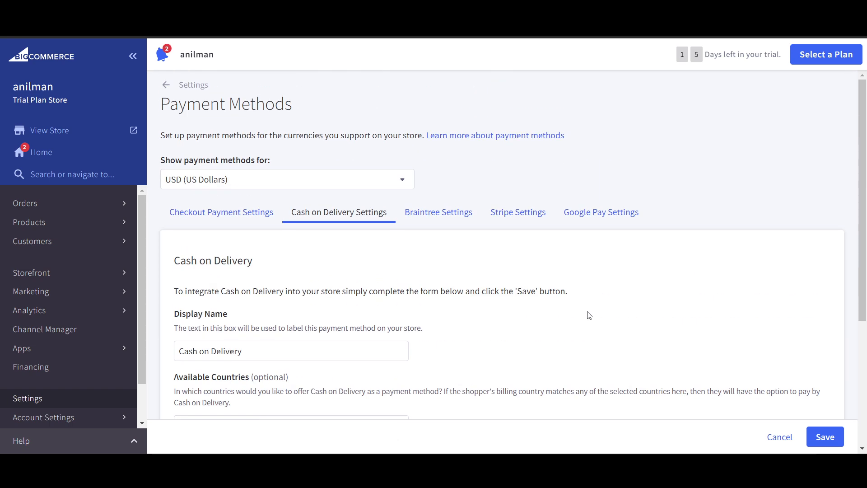
- Return to the checkout payment settings by way of the Braintree settings and examine the list of online payment methods
{"action": "left_click", "coordinate": [438, 213]}
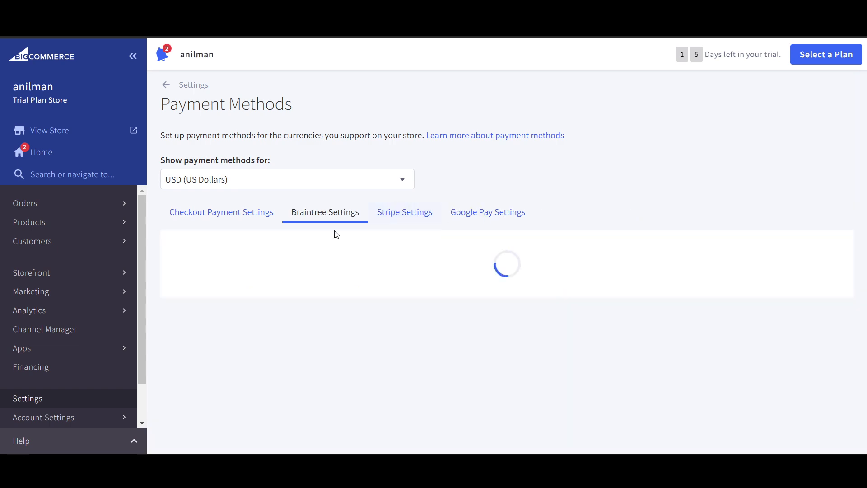
{"action": "left_click", "coordinate": [236, 215]}
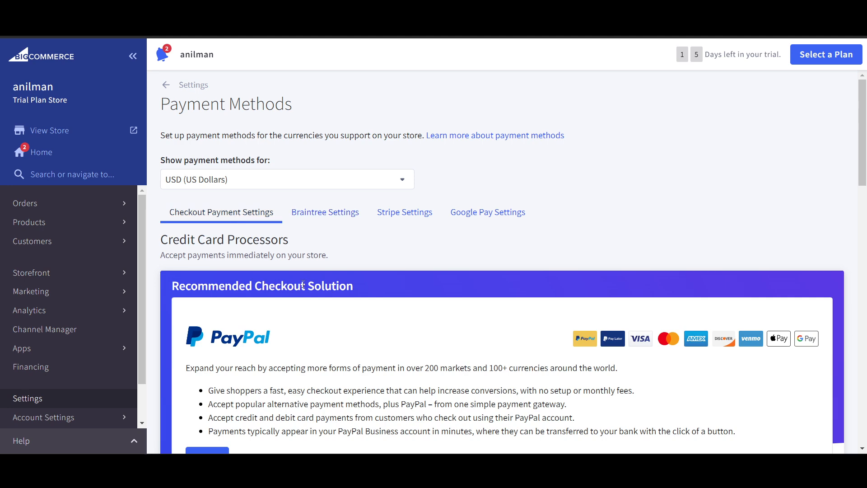
{"action": "scroll", "coordinate": [303, 285], "scroll_direction": "down", "scroll_amount": 15}
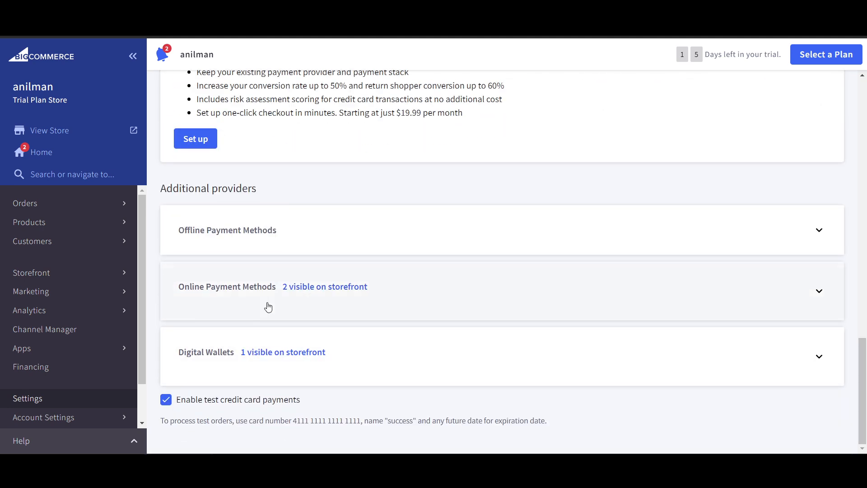
{"action": "left_click", "coordinate": [391, 298]}
{"action": "scroll", "coordinate": [393, 298], "scroll_direction": "down", "scroll_amount": 3}
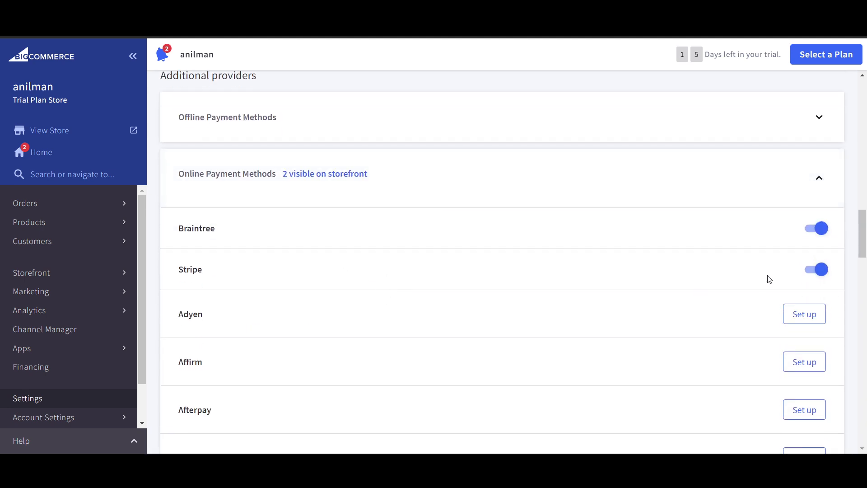
{"action": "scroll", "coordinate": [587, 318], "scroll_direction": "down", "scroll_amount": 3}
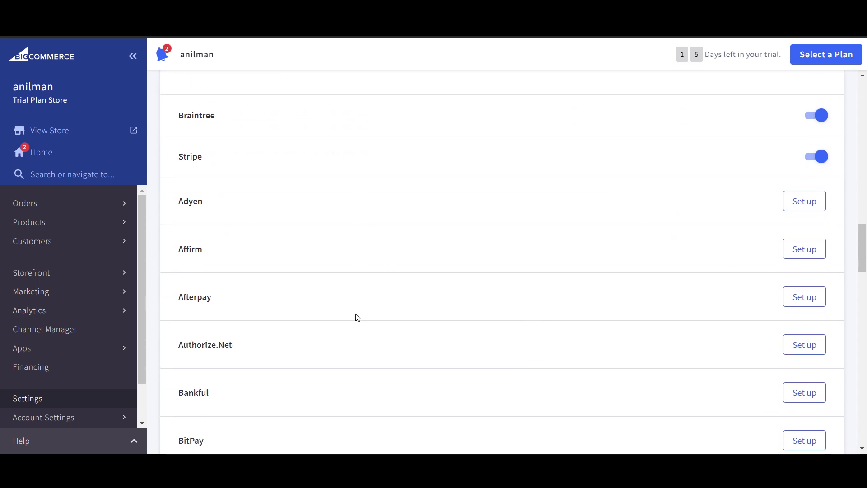
{"action": "scroll", "coordinate": [355, 330], "scroll_direction": "down", "scroll_amount": 10}
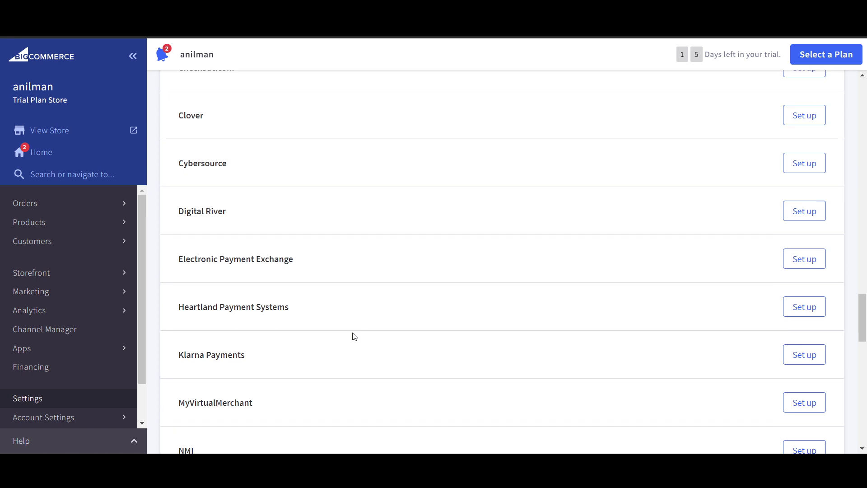
{"action": "scroll", "coordinate": [354, 336], "scroll_direction": "down", "scroll_amount": 15}
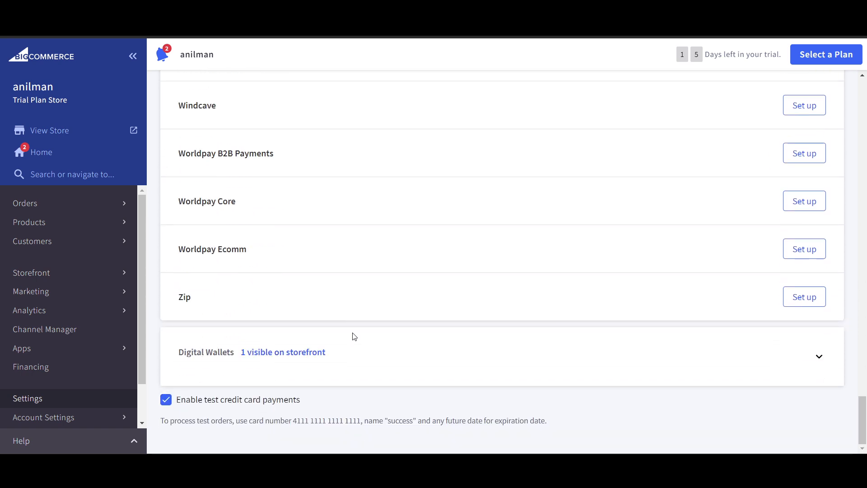
- Expand Digital Wallets and look over the wallet providers offered for the store
{"action": "left_click", "coordinate": [434, 367]}
{"action": "scroll", "coordinate": [447, 364], "scroll_direction": "down", "scroll_amount": 4}
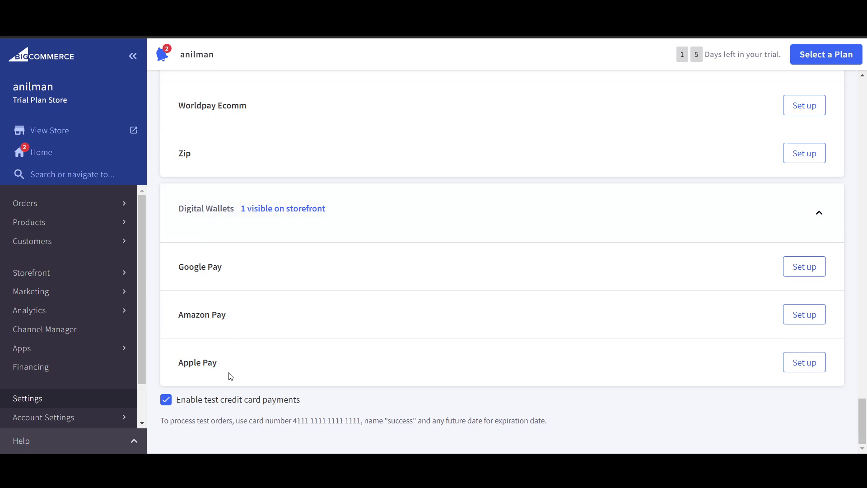
{"action": "scroll", "coordinate": [456, 357], "scroll_direction": "up", "scroll_amount": 20}
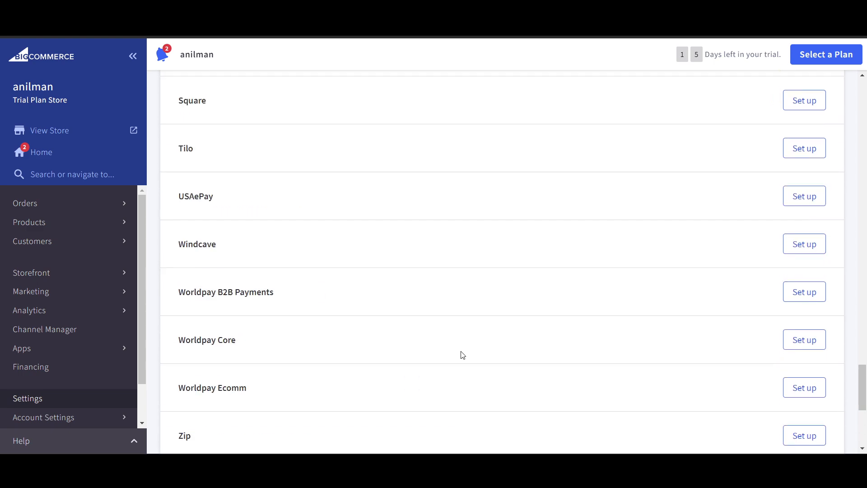
{"action": "scroll", "coordinate": [463, 355], "scroll_direction": "up", "scroll_amount": 15}
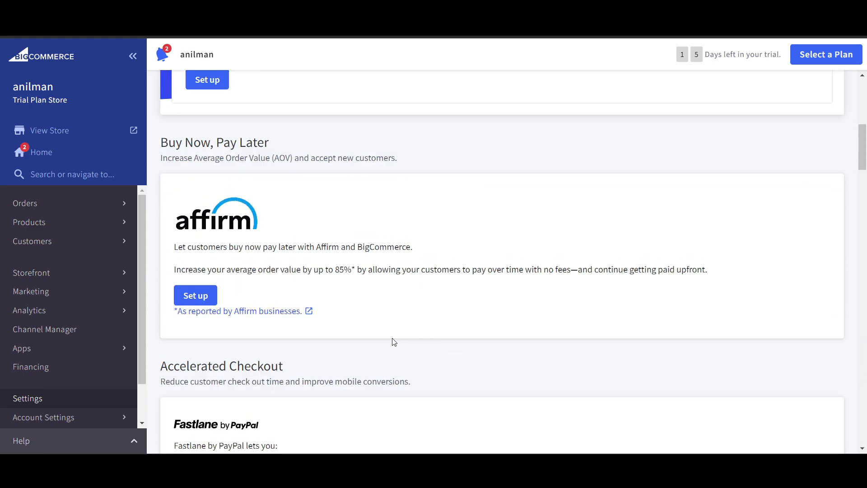
{"action": "scroll", "coordinate": [391, 336], "scroll_direction": "up", "scroll_amount": 2}
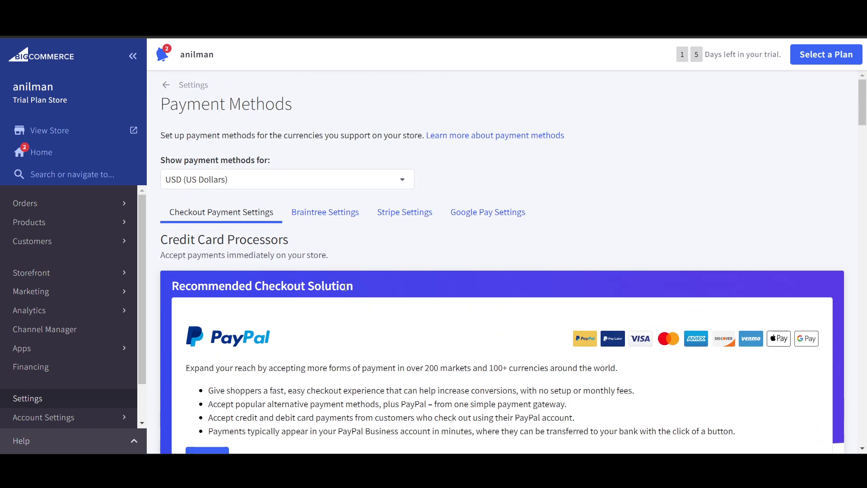
- Go to the store's home dashboard and open tax setup from the Start Accepting Orders checklist
{"action": "left_click", "coordinate": [42, 153]}
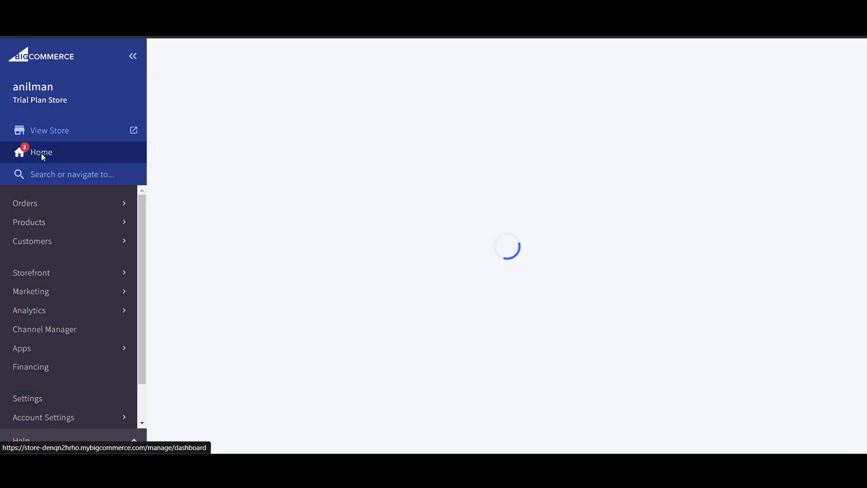
{"action": "scroll", "coordinate": [350, 332], "scroll_direction": "down", "scroll_amount": 15}
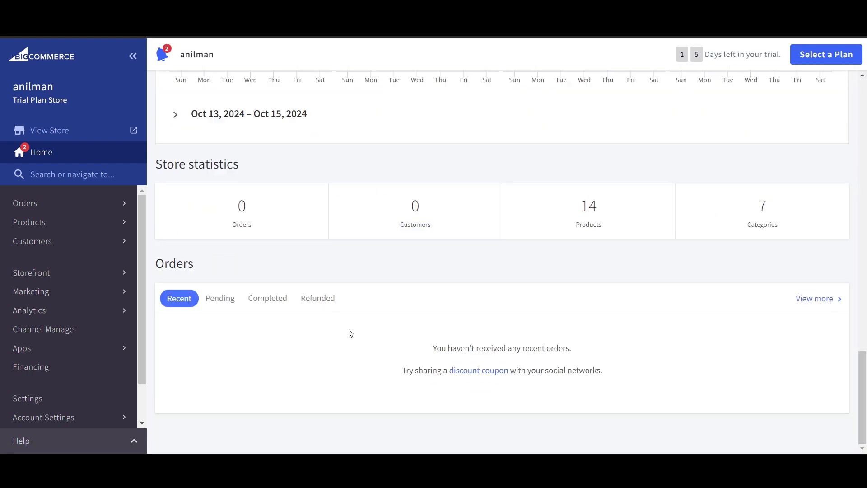
{"action": "scroll", "coordinate": [350, 332], "scroll_direction": "up", "scroll_amount": 6}
{"action": "scroll", "coordinate": [350, 333], "scroll_direction": "up", "scroll_amount": 12}
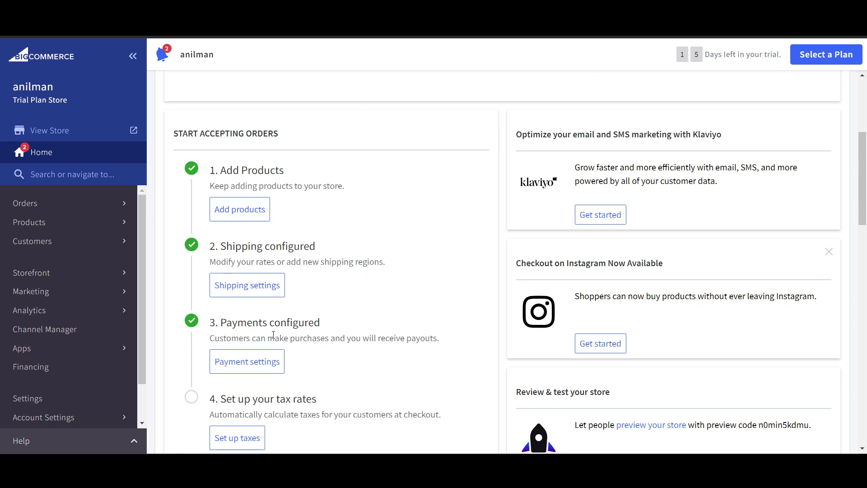
{"action": "scroll", "coordinate": [255, 388], "scroll_direction": "down", "scroll_amount": 3}
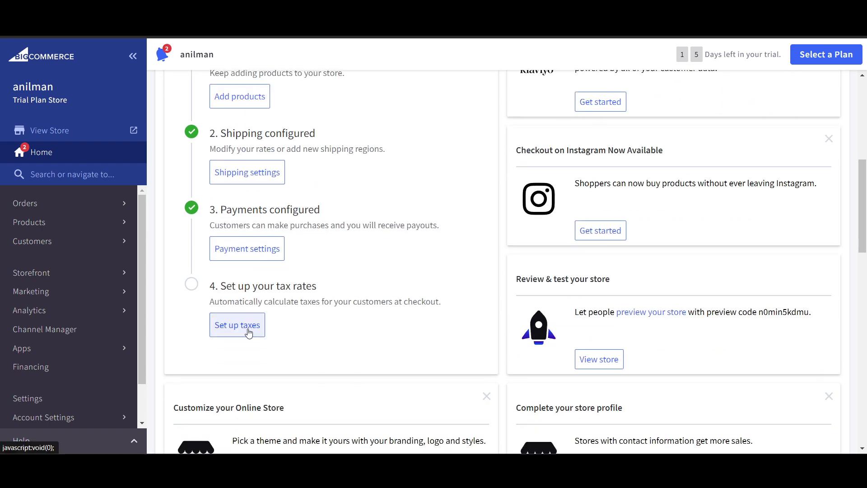
{"action": "left_click", "coordinate": [249, 332]}
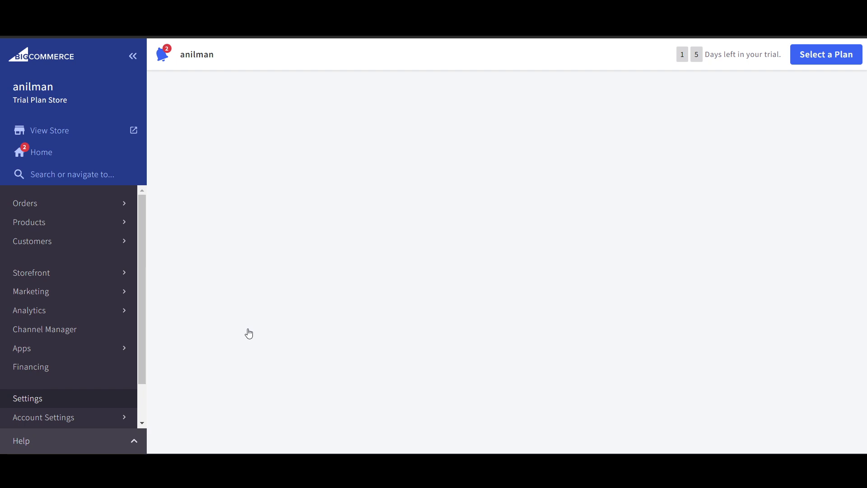
- Review the tax rules and store tax settings, briefly opening the Basic Tax configuration and returning to the Tax page
{"action": "scroll", "coordinate": [249, 334], "scroll_direction": "down", "scroll_amount": 3}
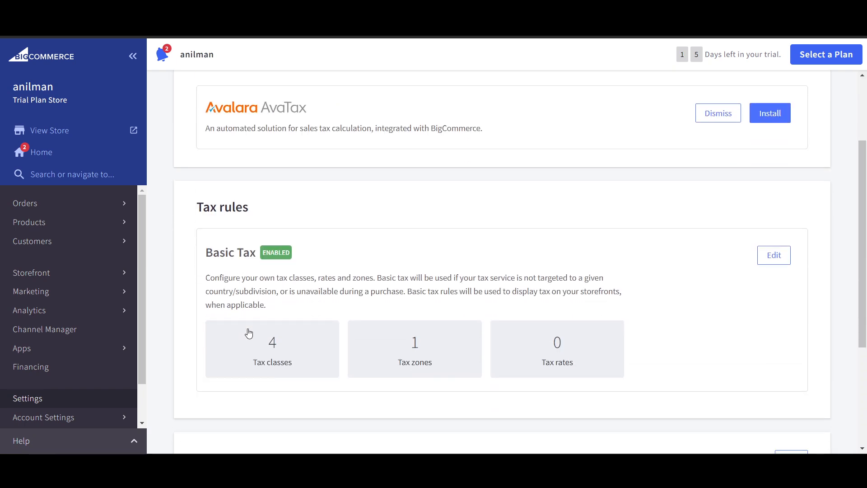
{"action": "scroll", "coordinate": [678, 378], "scroll_direction": "down", "scroll_amount": 3}
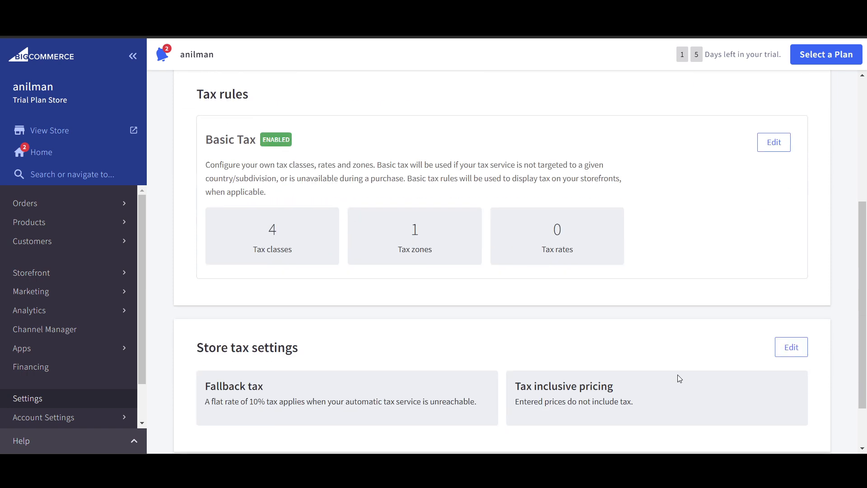
{"action": "scroll", "coordinate": [677, 377], "scroll_direction": "up", "scroll_amount": 1}
{"action": "scroll", "coordinate": [642, 277], "scroll_direction": "up", "scroll_amount": 1}
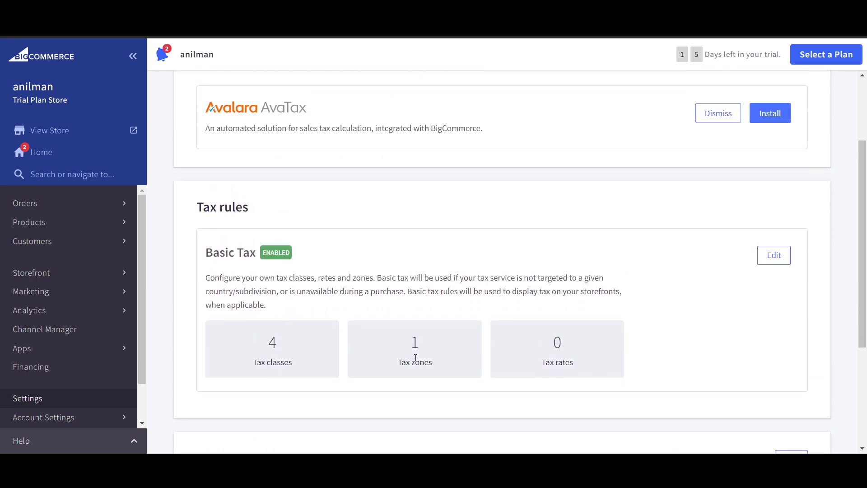
{"action": "left_click", "coordinate": [766, 256]}
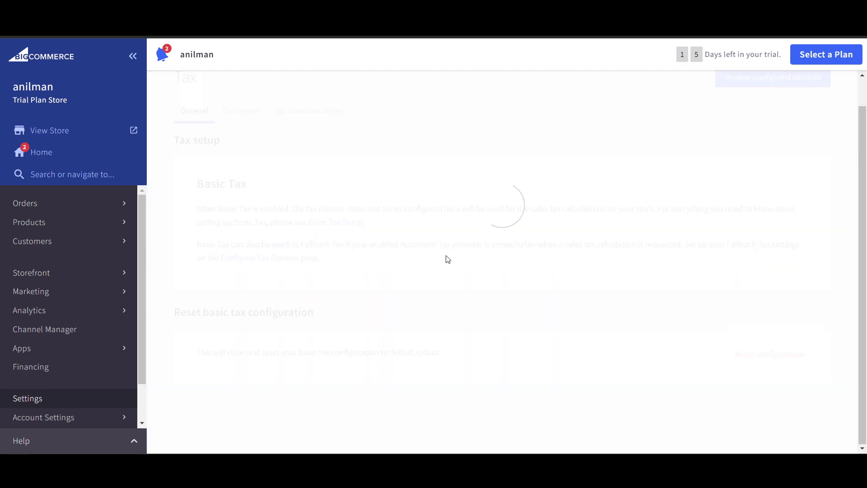
{"action": "key", "text": "alt+Left"}
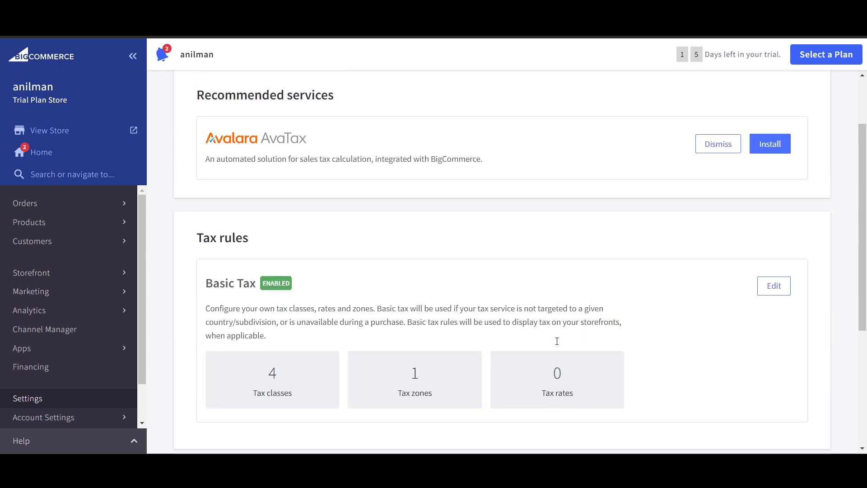
{"action": "scroll", "coordinate": [558, 345], "scroll_direction": "up", "scroll_amount": 2}
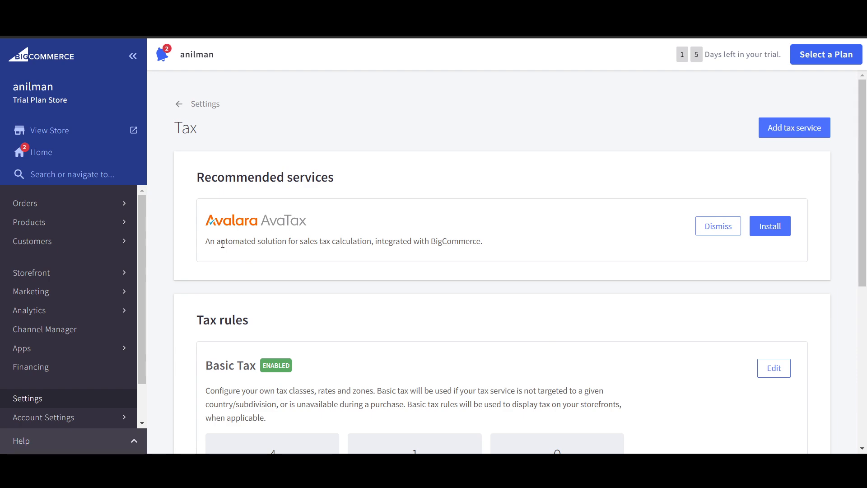
- Open the Avalara AvaTax app page from the recommended tax services and try to install the app
{"action": "left_click_drag", "start_coordinate": [223, 244], "coordinate": [330, 252]}
{"action": "left_click", "coordinate": [365, 246]}
{"action": "left_click", "coordinate": [772, 227]}
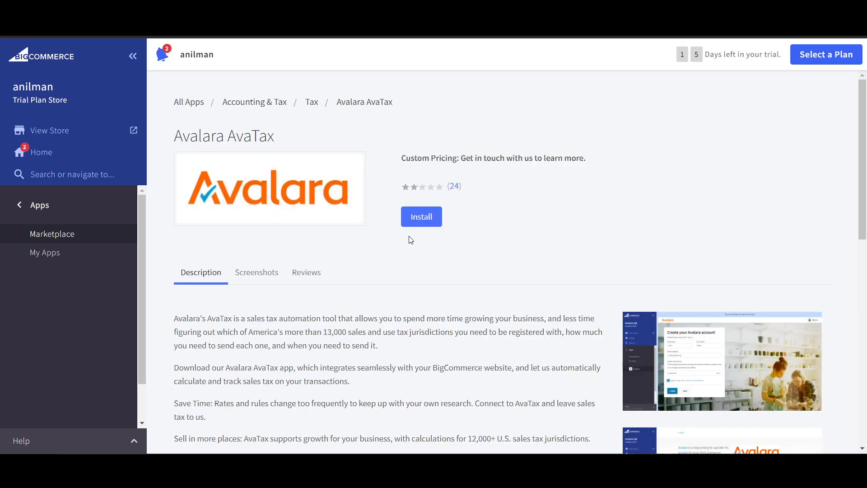
{"action": "left_click", "coordinate": [428, 216]}
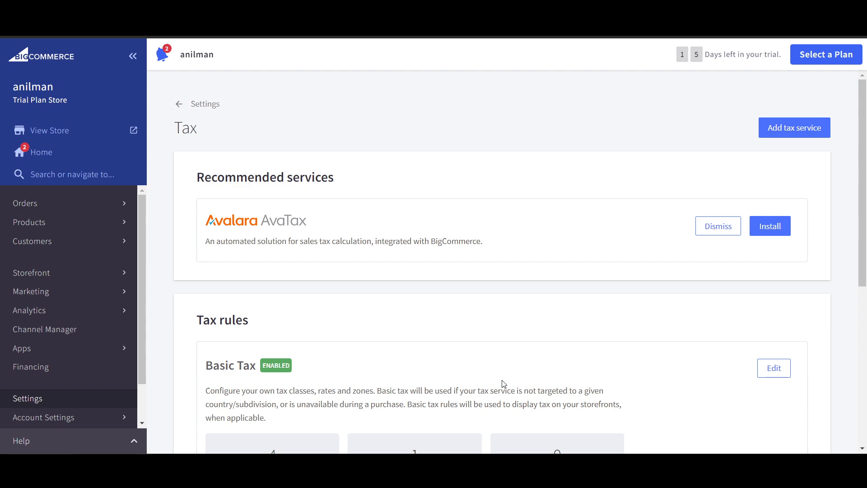
- Open the catalogue for adding a tax service and examine the available providers
{"action": "left_click", "coordinate": [794, 128]}
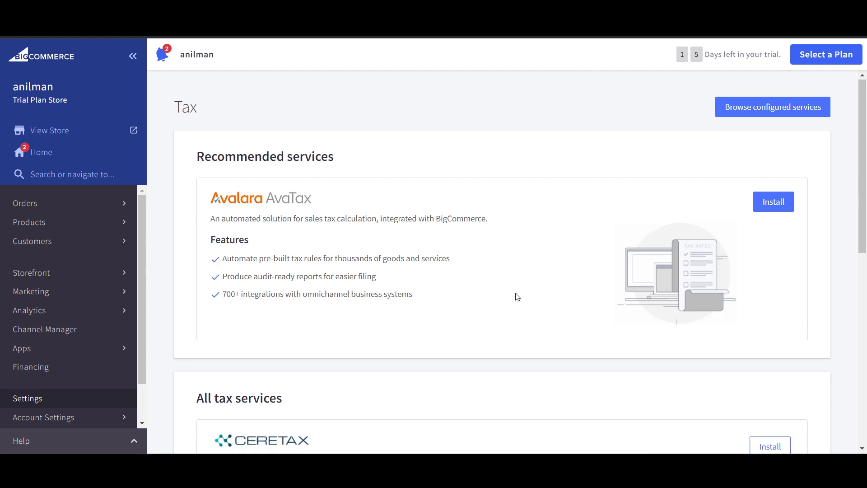
{"action": "scroll", "coordinate": [497, 289], "scroll_direction": "down", "scroll_amount": 5}
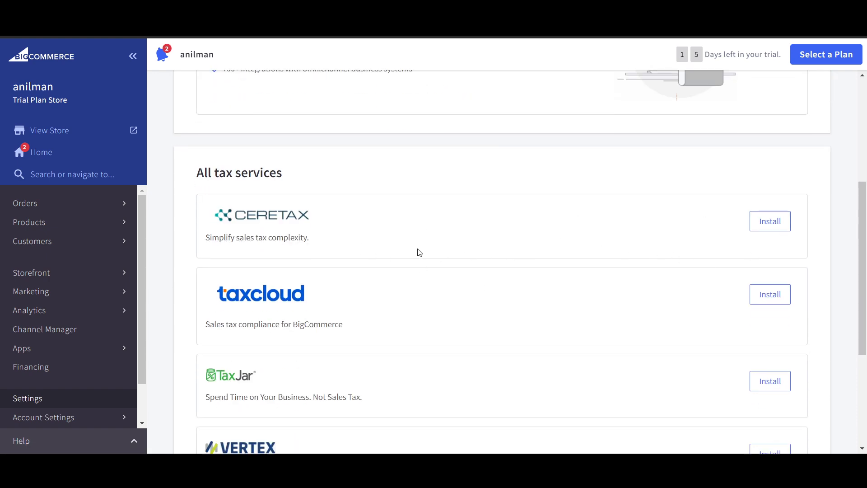
{"action": "scroll", "coordinate": [365, 243], "scroll_direction": "down", "scroll_amount": 5}
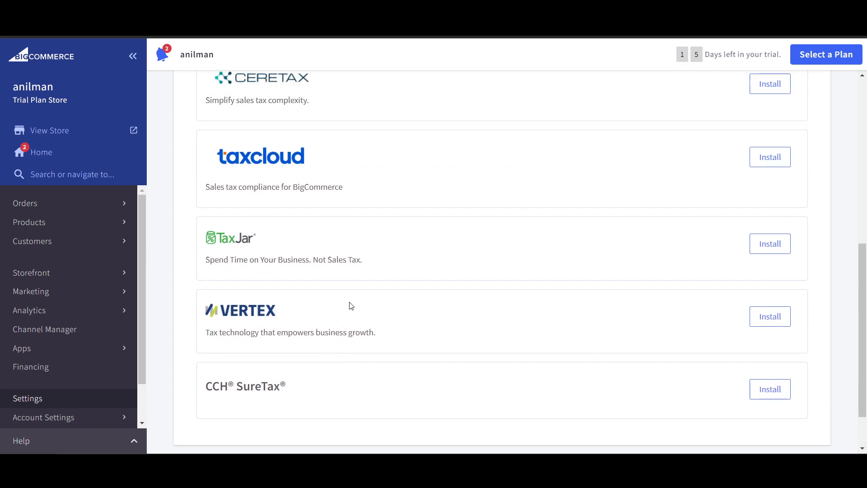
- Review the remaining providers in the tax services catalogue and return to the store's home dashboard
{"action": "scroll", "coordinate": [352, 306], "scroll_direction": "up", "scroll_amount": 3}
{"action": "scroll", "coordinate": [381, 196], "scroll_direction": "down", "scroll_amount": 3}
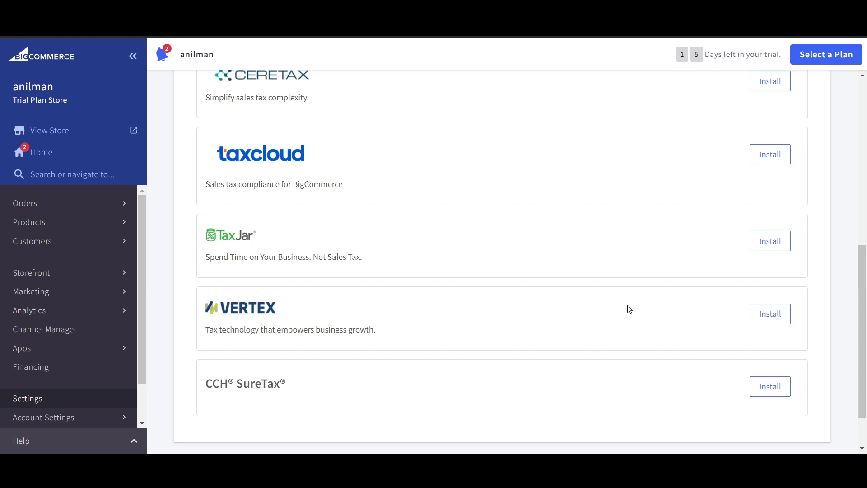
{"action": "scroll", "coordinate": [424, 367], "scroll_direction": "up", "scroll_amount": 4}
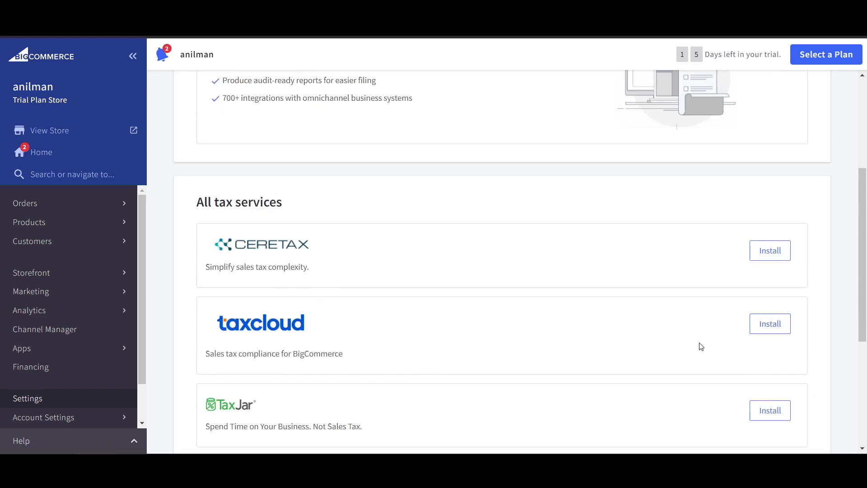
{"action": "scroll", "coordinate": [682, 347], "scroll_direction": "up", "scroll_amount": 5}
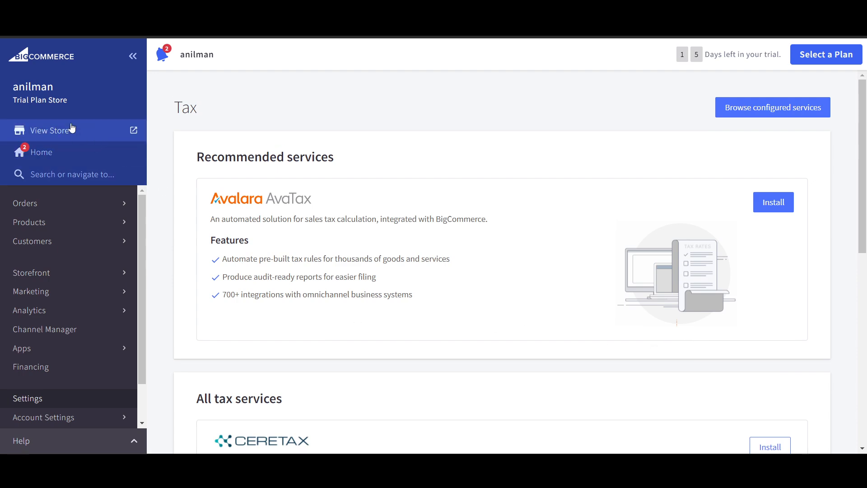
{"action": "left_click", "coordinate": [54, 153]}
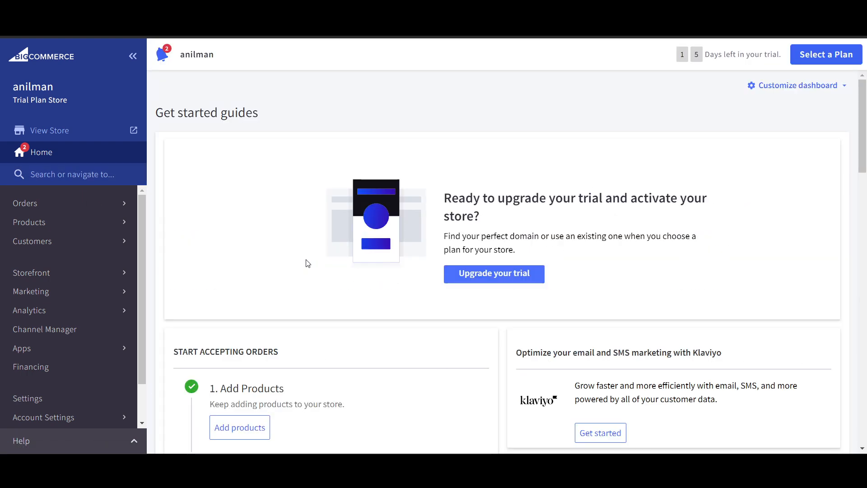
- Review the get started guides and open theme customization from the Customize your Online Store card
{"action": "scroll", "coordinate": [308, 263], "scroll_direction": "down", "scroll_amount": 6}
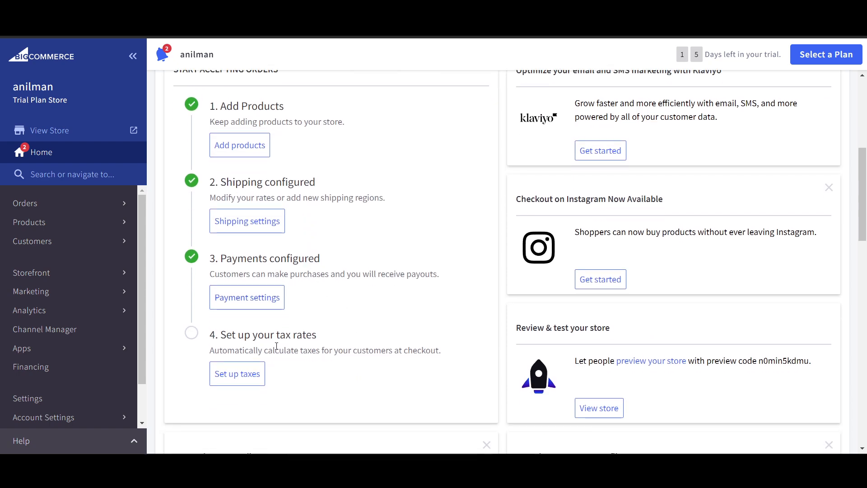
{"action": "scroll", "coordinate": [306, 372], "scroll_direction": "up", "scroll_amount": 3}
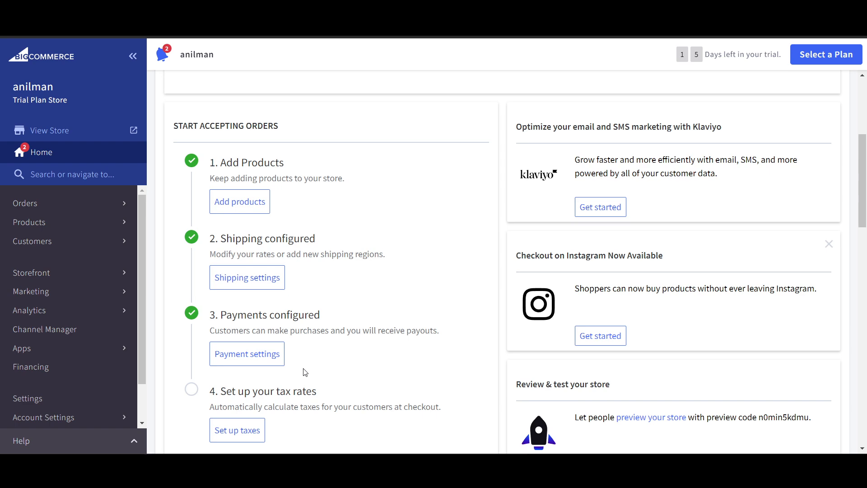
{"action": "scroll", "coordinate": [381, 328], "scroll_direction": "down", "scroll_amount": 7}
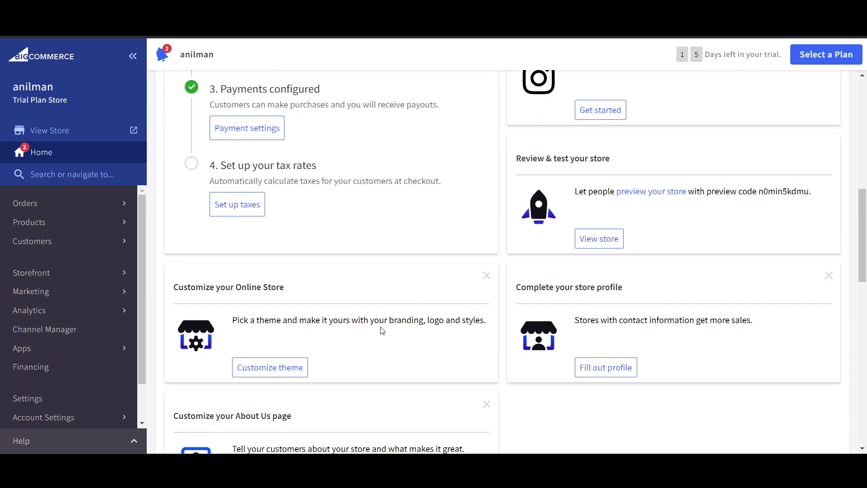
{"action": "scroll", "coordinate": [284, 259], "scroll_direction": "down", "scroll_amount": 1}
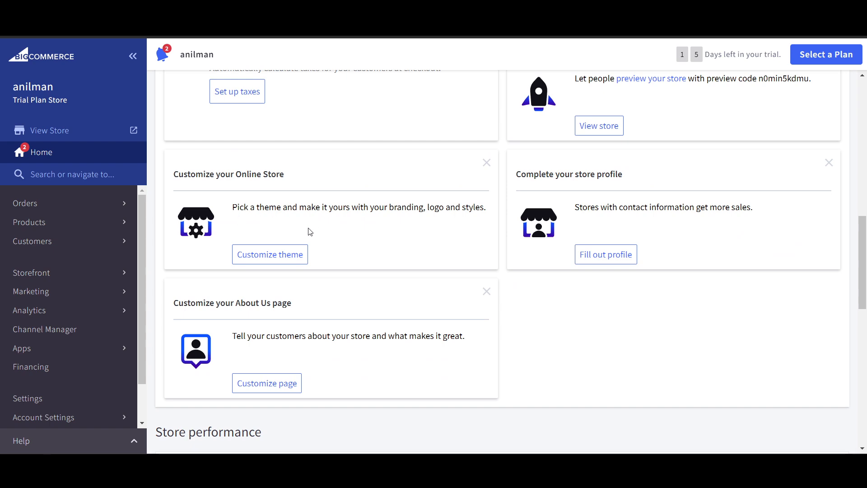
{"action": "left_click", "coordinate": [290, 263]}
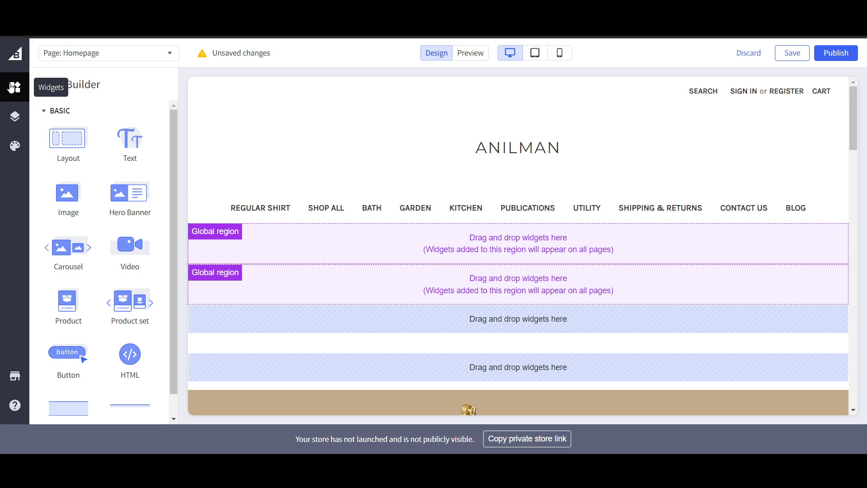
- Look over the available widgets and the homepage, and add a two-column Layout widget to the first global region below the navigation menu
{"action": "scroll", "coordinate": [96, 199], "scroll_direction": "down", "scroll_amount": 1}
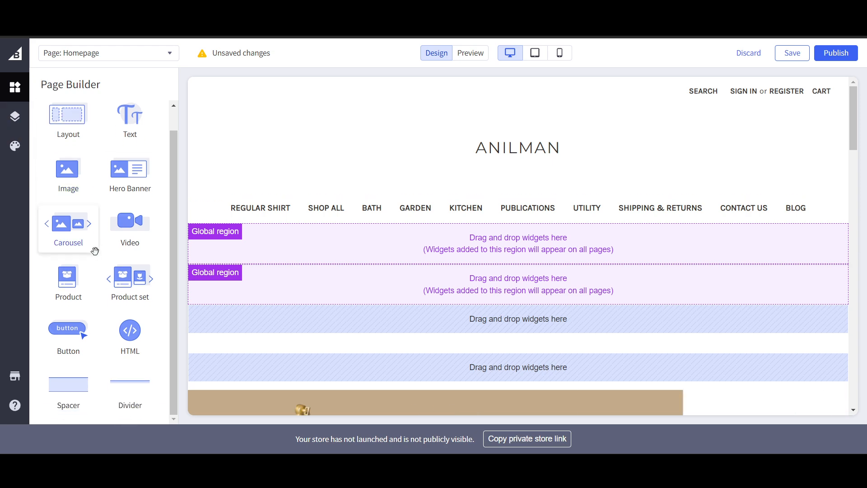
{"action": "scroll", "coordinate": [95, 250], "scroll_direction": "up", "scroll_amount": 1}
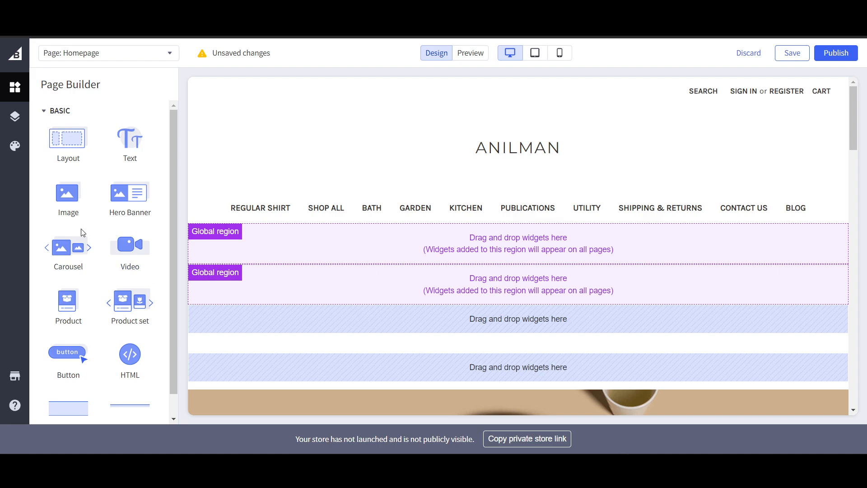
{"action": "scroll", "coordinate": [323, 277], "scroll_direction": "down", "scroll_amount": 5}
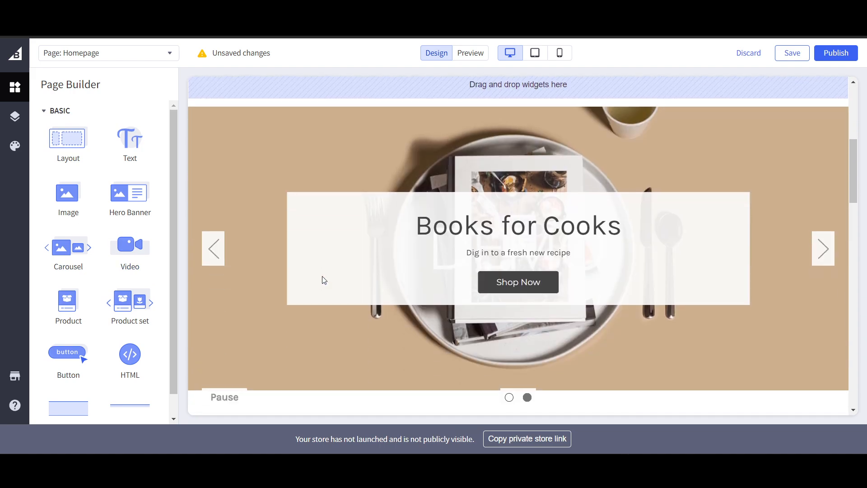
{"action": "scroll", "coordinate": [323, 277], "scroll_direction": "up", "scroll_amount": 4}
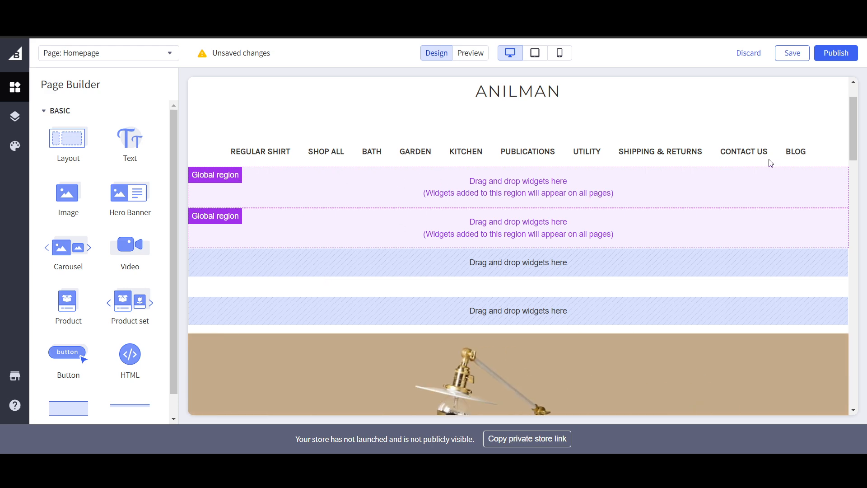
{"action": "left_click_drag", "start_coordinate": [75, 146], "coordinate": [393, 192]}
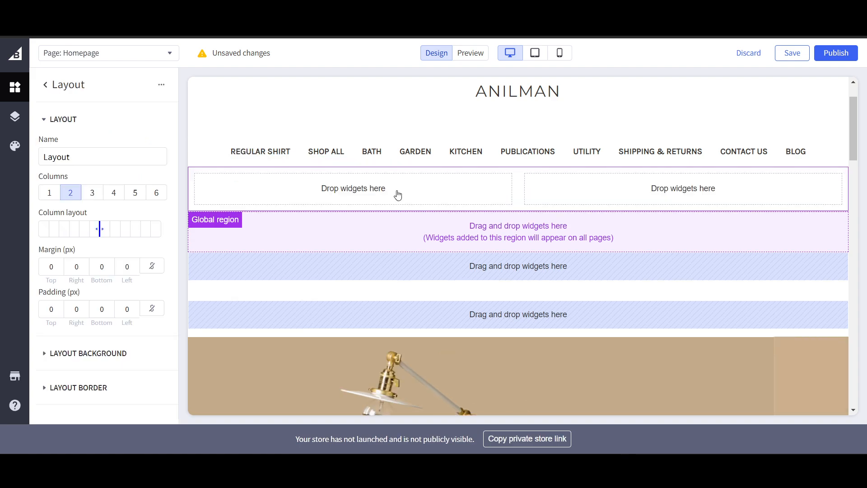
- Examine the settings of both layout columns, including the second column's background option, and return to the widget list
{"action": "left_click", "coordinate": [333, 192]}
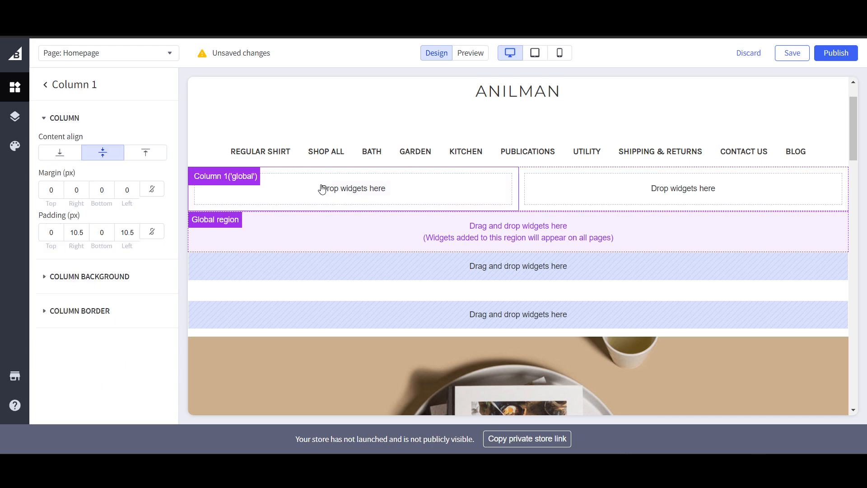
{"action": "left_click", "coordinate": [742, 193]}
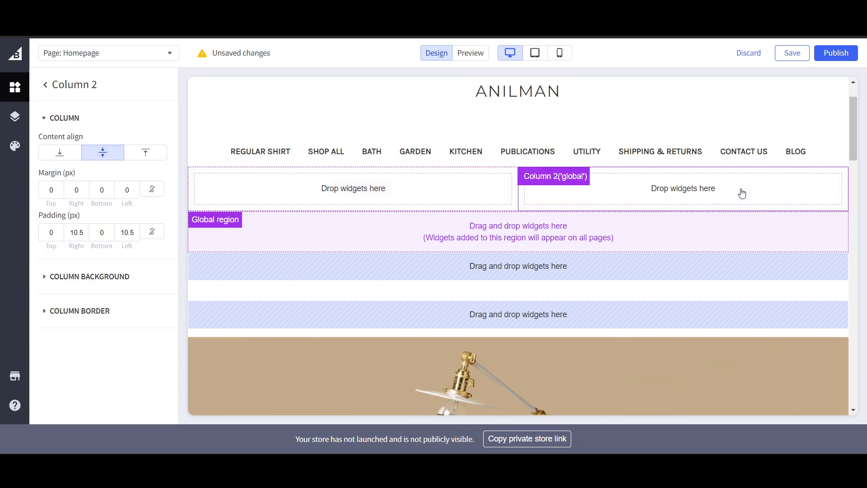
{"action": "left_click", "coordinate": [43, 281]}
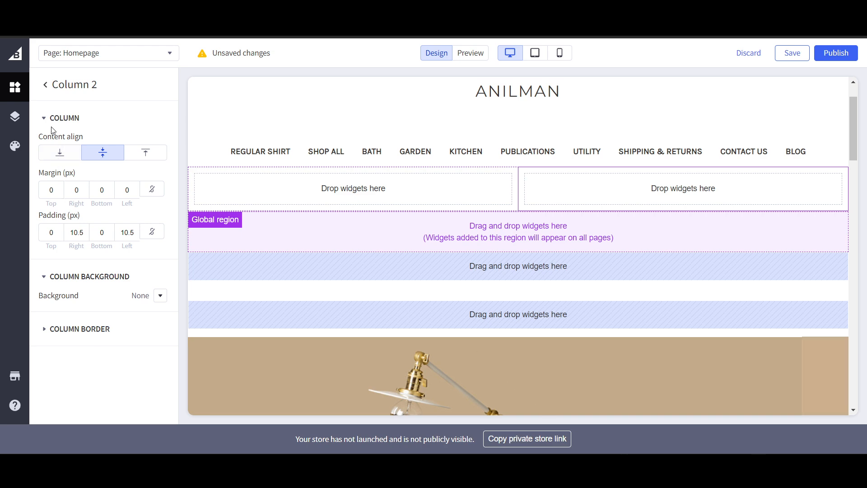
{"action": "left_click", "coordinate": [45, 93]}
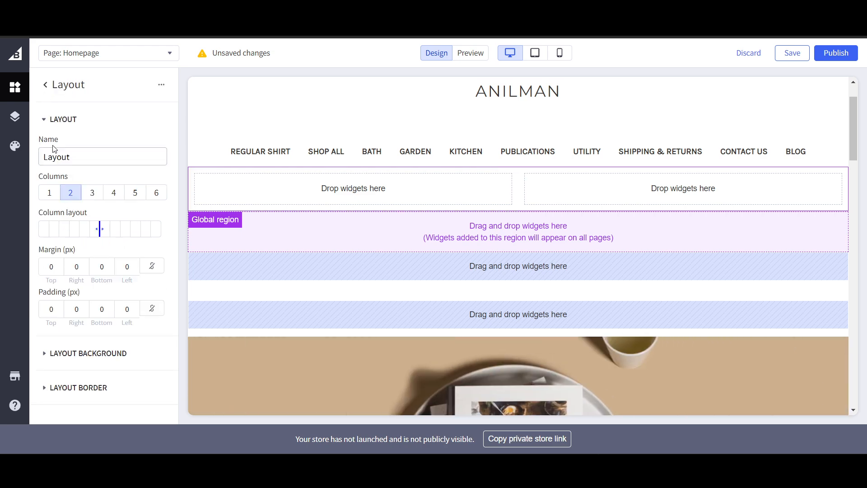
{"action": "left_click", "coordinate": [45, 85]}
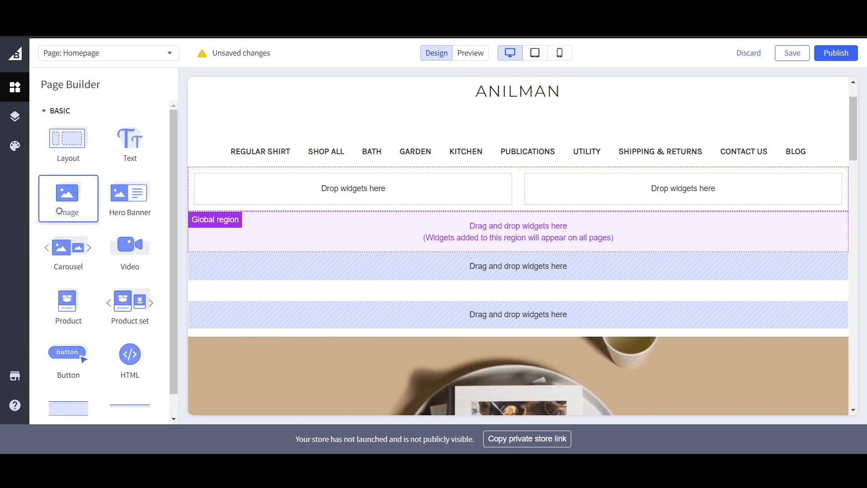
- Add a Text widget to the layout's first column and replace its placeholder text with "women"
{"action": "left_click_drag", "start_coordinate": [117, 148], "coordinate": [333, 197]}
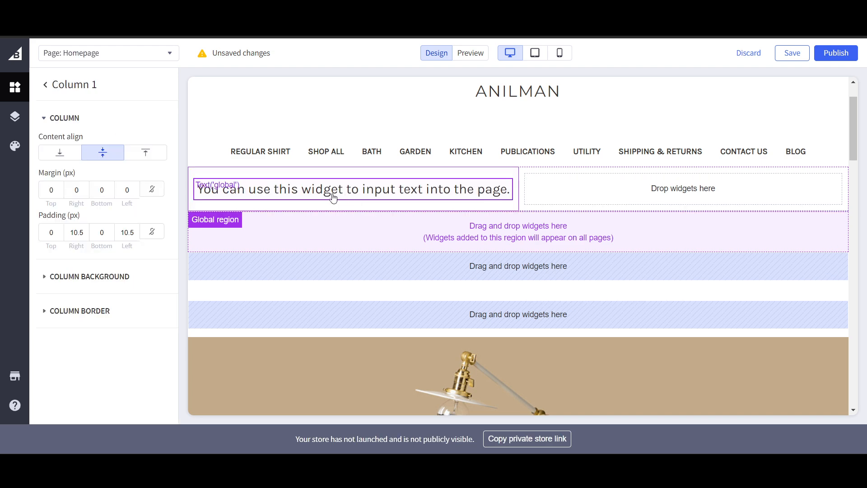
{"action": "left_click", "coordinate": [333, 197]}
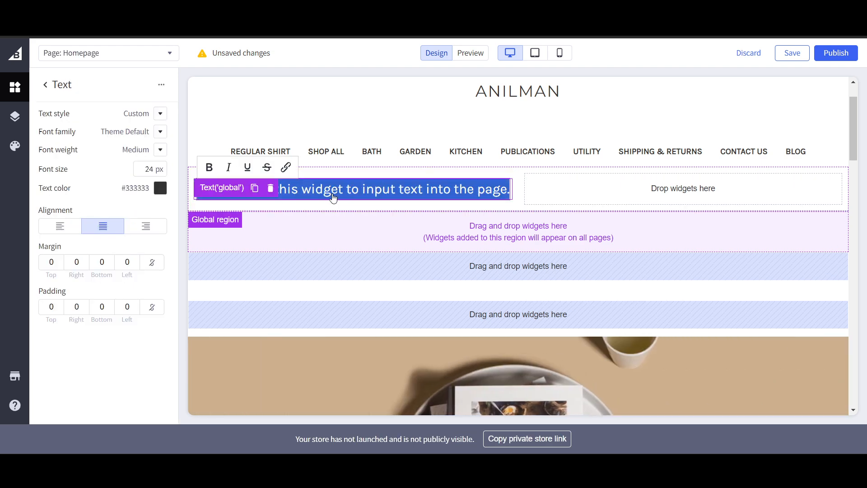
{"action": "type", "text": "women"}
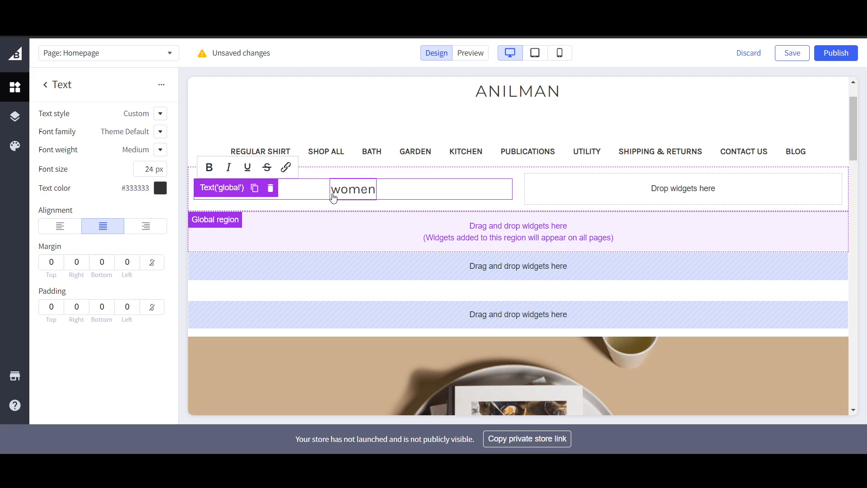
{"action": "left_click", "coordinate": [46, 85]}
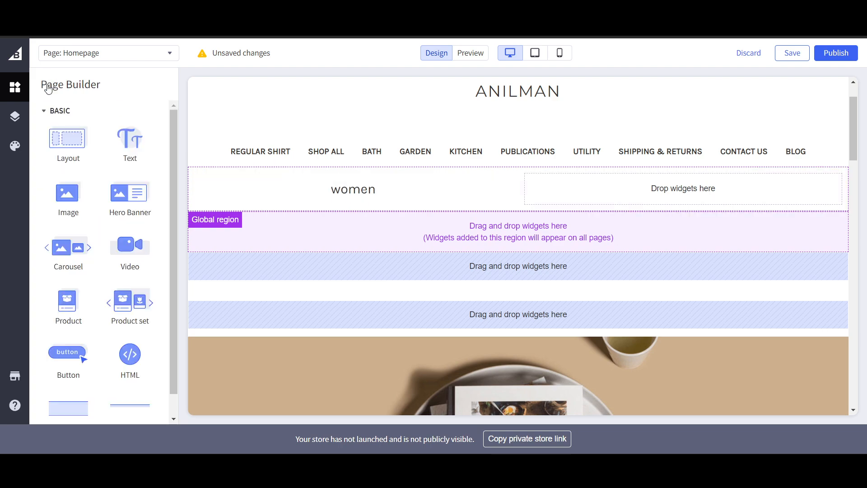
- Add a Text widget to the layout's second column and replace its placeholder text with "men"
{"action": "left_click_drag", "start_coordinate": [129, 140], "coordinate": [628, 202]}
{"action": "left_click", "coordinate": [655, 180]}
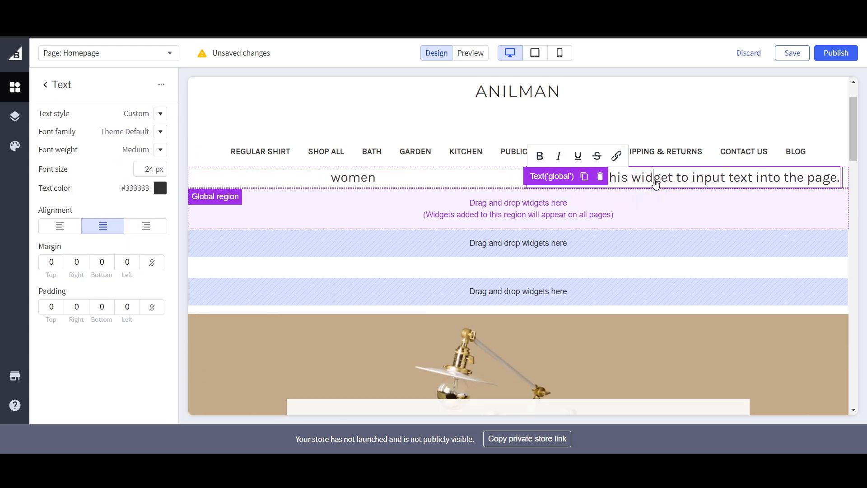
{"action": "double_click", "coordinate": [656, 178]}
{"action": "key", "text": "ctrl+a"}
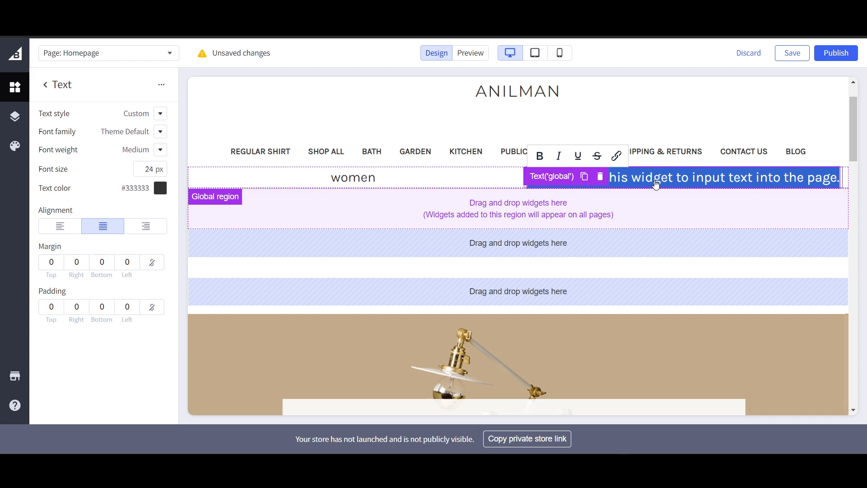
{"action": "type", "text": "men"}
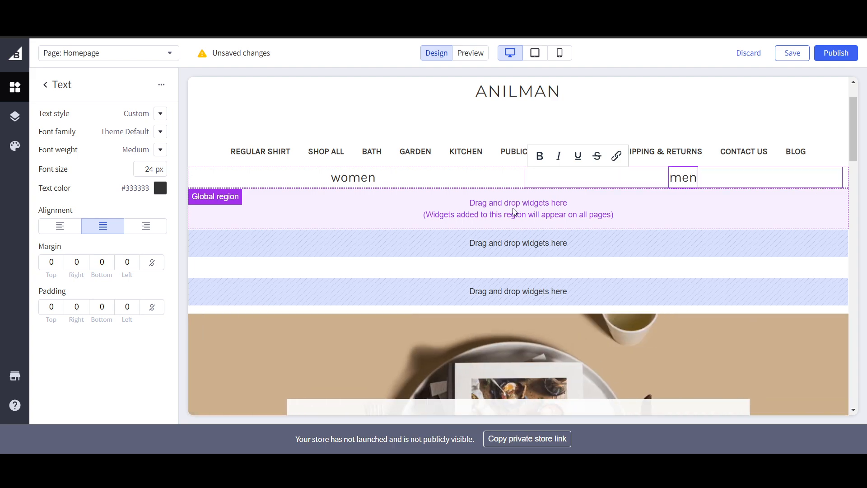
{"action": "left_click", "coordinate": [449, 211]}
{"action": "scroll", "coordinate": [135, 288], "scroll_direction": "down", "scroll_amount": 1}
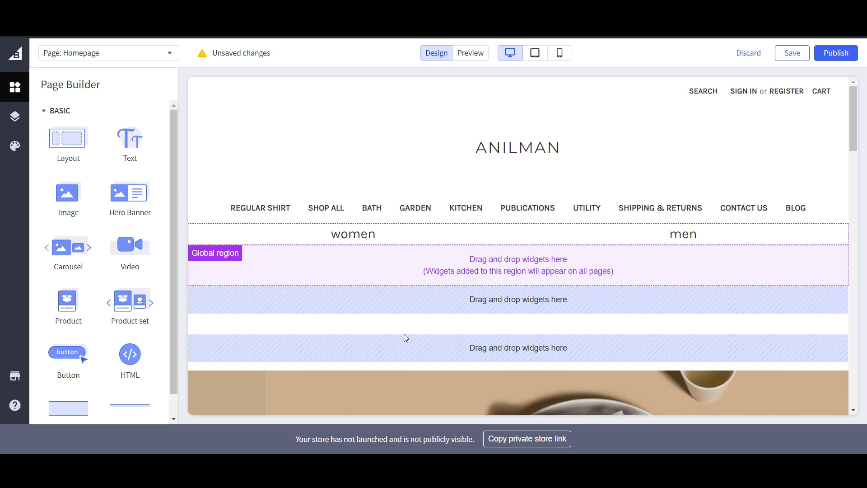
{"action": "scroll", "coordinate": [424, 298], "scroll_direction": "down", "scroll_amount": 1}
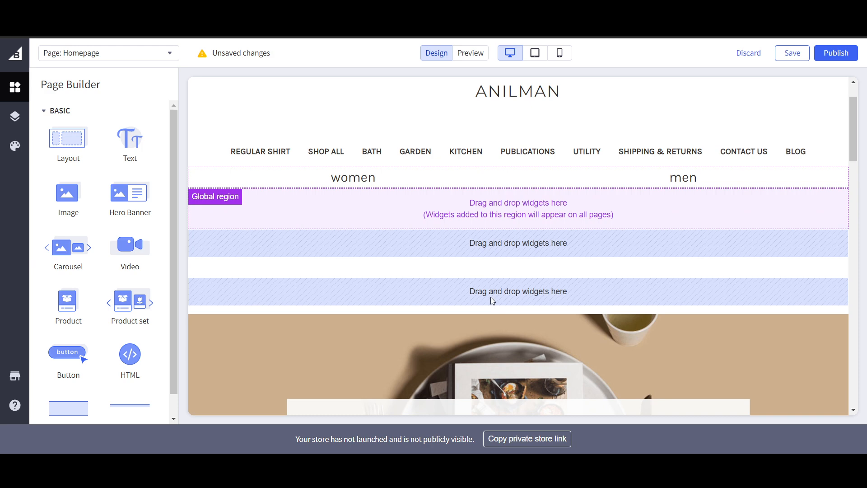
{"action": "scroll", "coordinate": [395, 234], "scroll_direction": "down", "scroll_amount": 1}
{"action": "triple_click", "coordinate": [431, 232]}
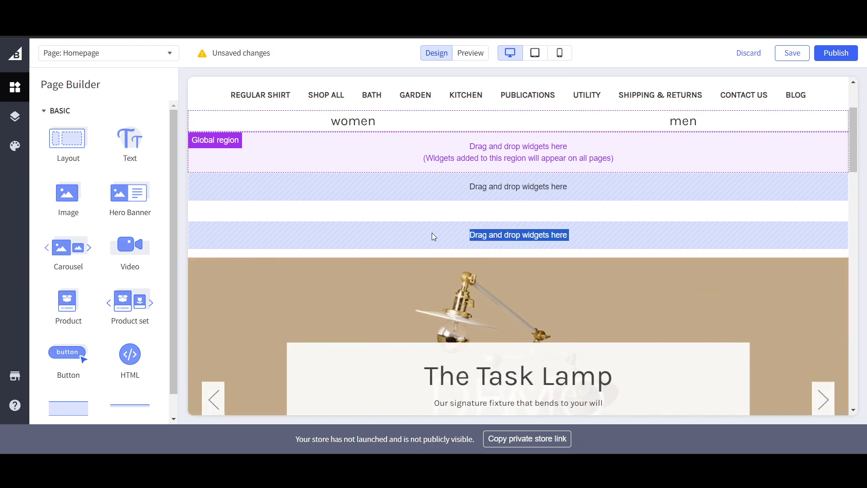
{"action": "scroll", "coordinate": [397, 231], "scroll_direction": "up", "scroll_amount": 2}
{"action": "left_click", "coordinate": [404, 297]}
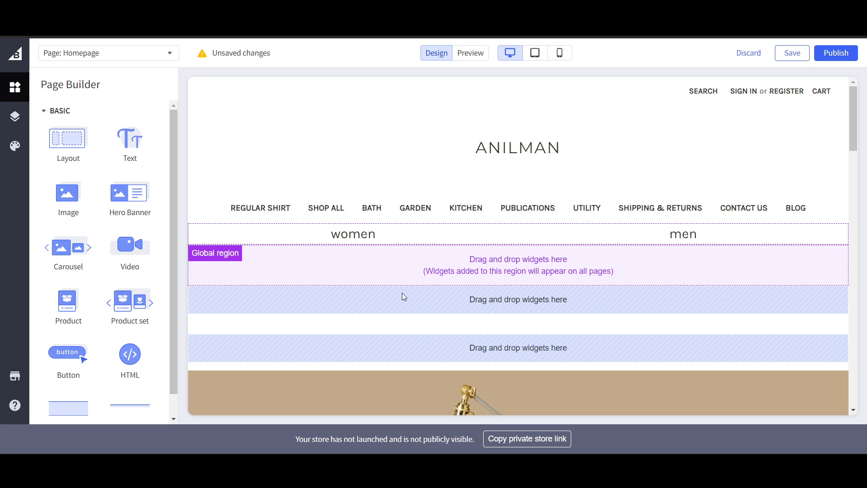
- Add an Image widget to the second global region of the homepage and dismiss the logged-out notice
{"action": "scroll", "coordinate": [403, 296], "scroll_direction": "down", "scroll_amount": 1}
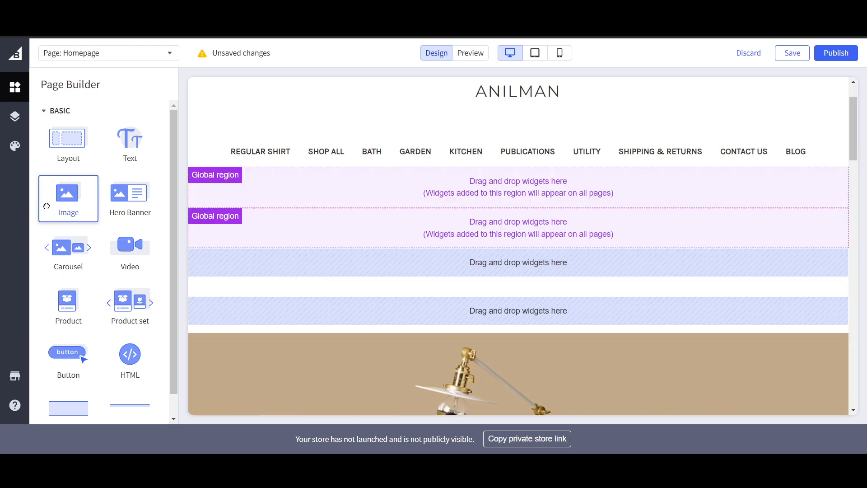
{"action": "left_click_drag", "start_coordinate": [47, 206], "coordinate": [343, 246]}
{"action": "scroll", "coordinate": [305, 316], "scroll_direction": "down", "scroll_amount": 6}
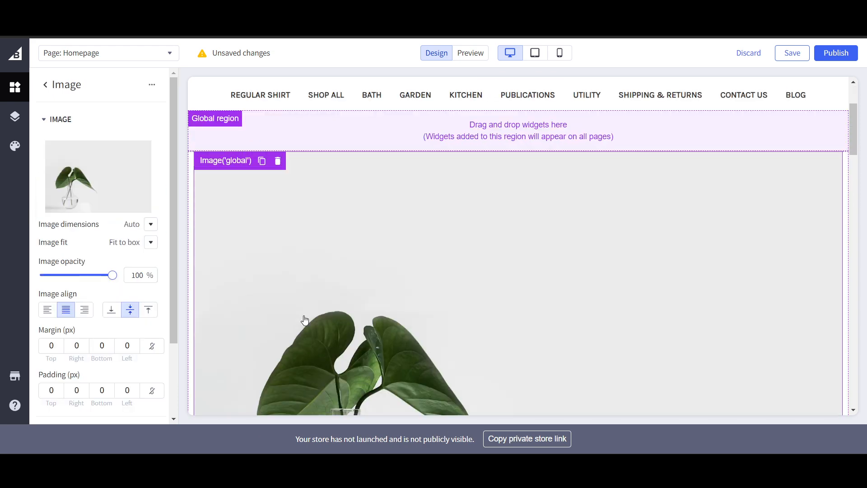
{"action": "scroll", "coordinate": [352, 242], "scroll_direction": "up", "scroll_amount": 2}
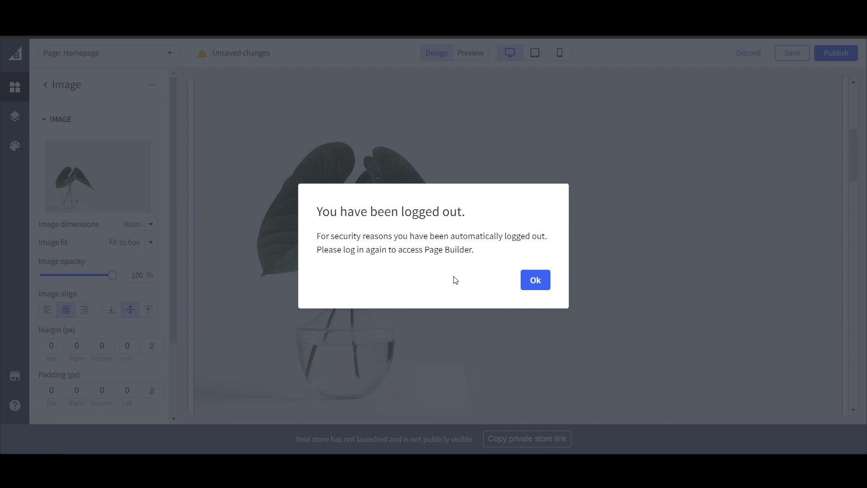
{"action": "left_click", "coordinate": [536, 280]}
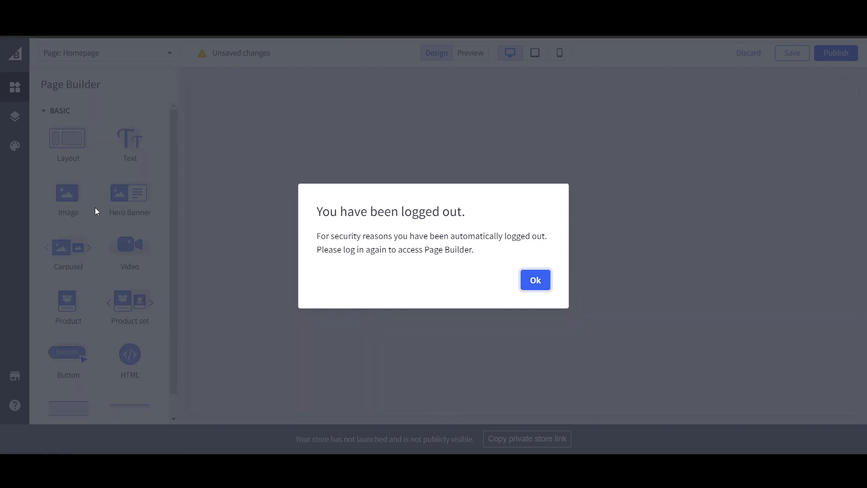
{"action": "left_click", "coordinate": [536, 280]}
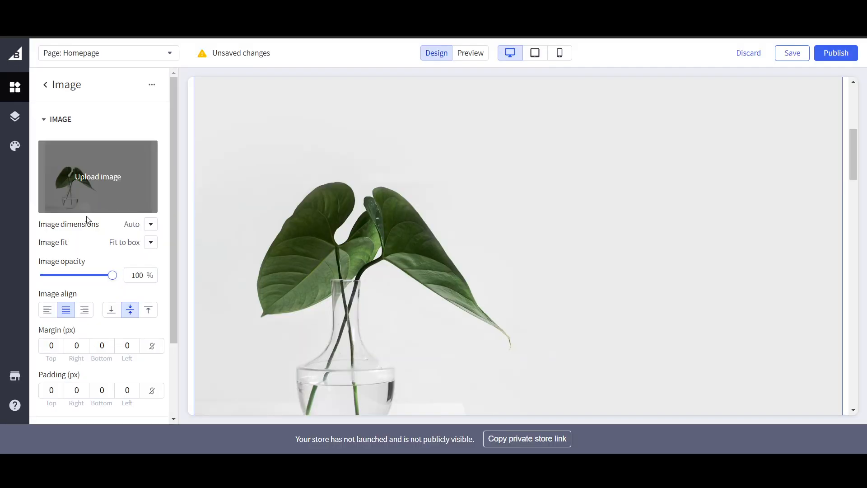
- Set the image to fill to box with left alignment, and return to the widget list
{"action": "left_click_drag", "start_coordinate": [111, 277], "coordinate": [131, 279]}
{"action": "left_click", "coordinate": [148, 242]}
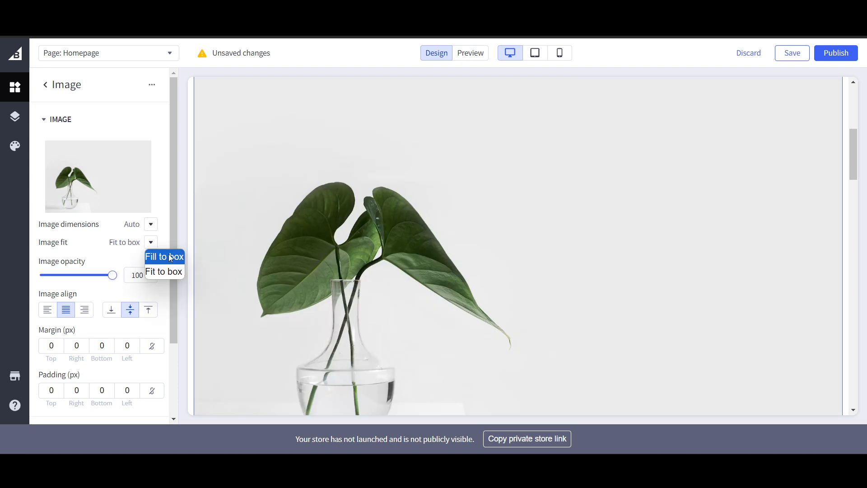
{"action": "left_click", "coordinate": [168, 253]}
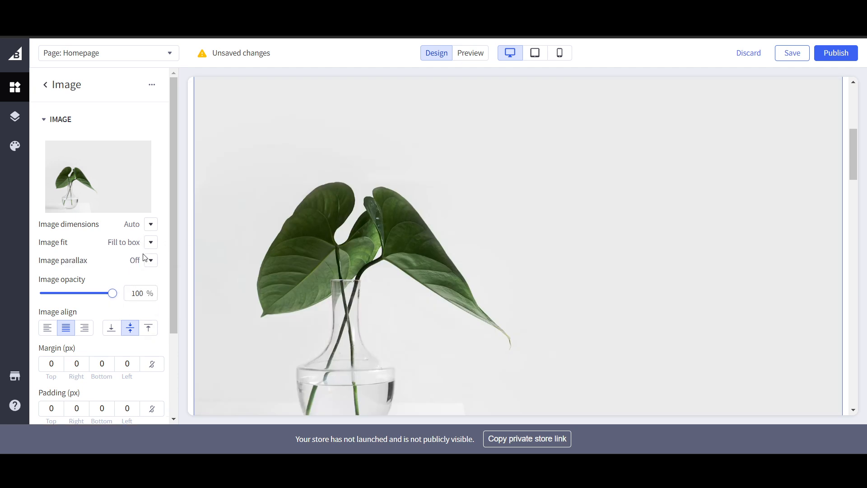
{"action": "scroll", "coordinate": [144, 257], "scroll_direction": "down", "scroll_amount": 3}
{"action": "left_click", "coordinate": [48, 215]}
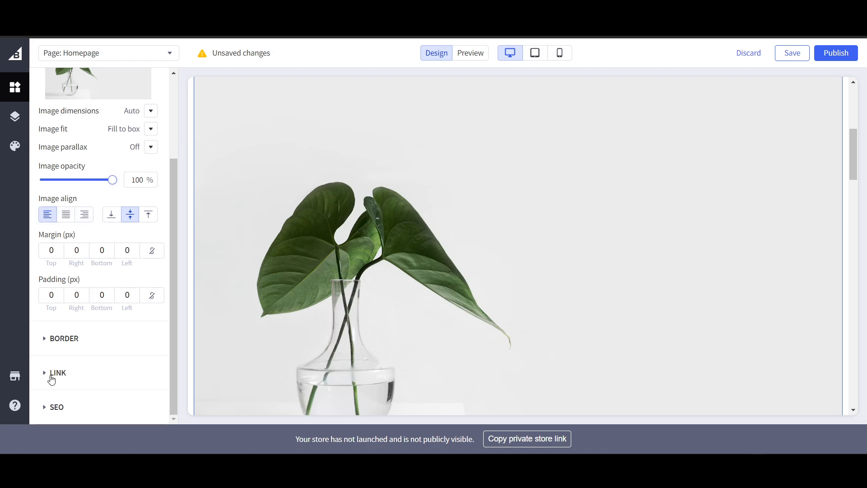
{"action": "scroll", "coordinate": [65, 195], "scroll_direction": "up", "scroll_amount": 3}
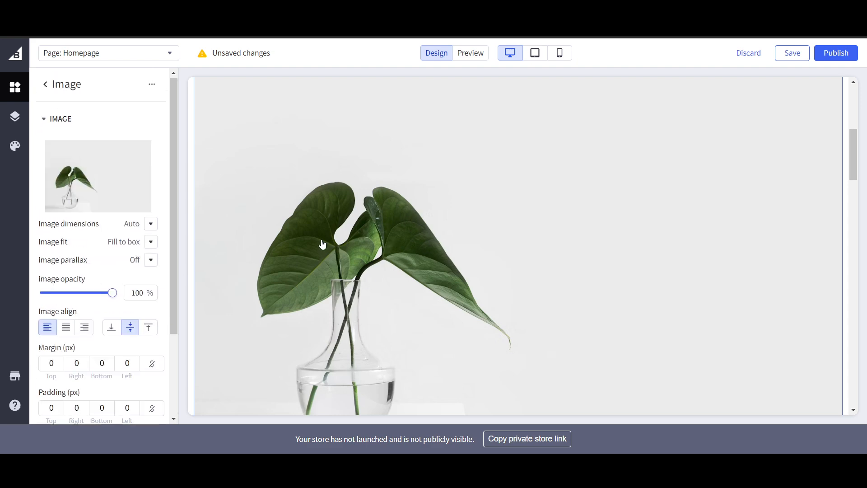
{"action": "left_click", "coordinate": [46, 85]}
- Look over the homepage's banner carousel, product sections and widget regions, along with the available basic widgets
{"action": "scroll", "coordinate": [347, 293], "scroll_direction": "down", "scroll_amount": 10}
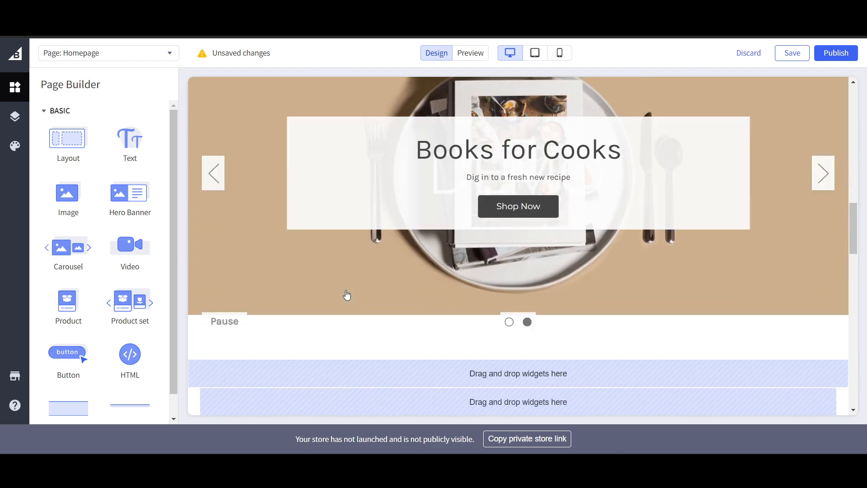
{"action": "scroll", "coordinate": [415, 283], "scroll_direction": "up", "scroll_amount": 3}
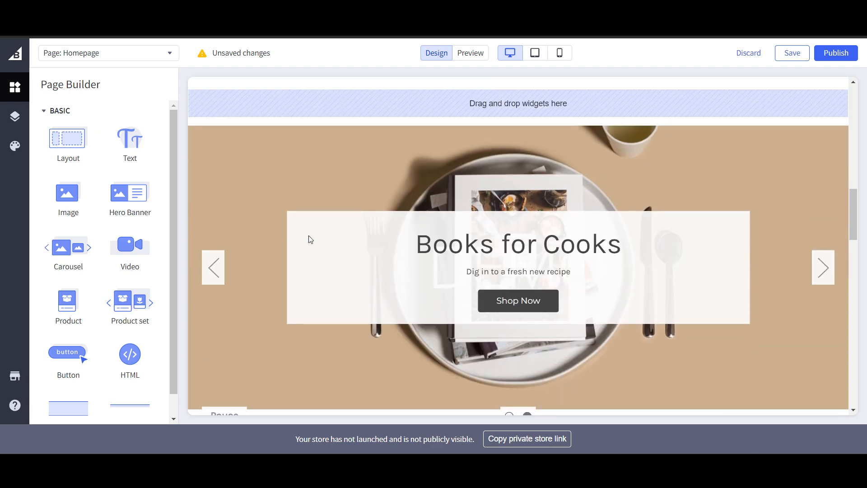
{"action": "left_click", "coordinate": [829, 276]}
{"action": "scroll", "coordinate": [575, 302], "scroll_direction": "down", "scroll_amount": 9}
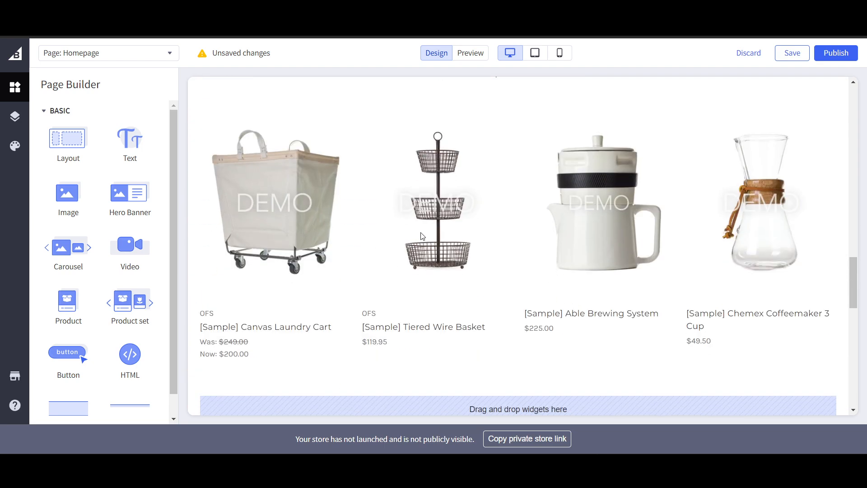
{"action": "scroll", "coordinate": [422, 236], "scroll_direction": "down", "scroll_amount": 5}
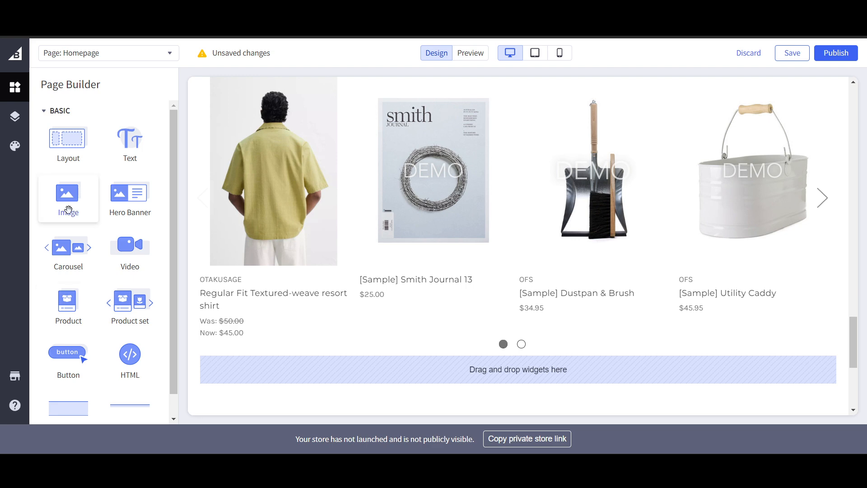
{"action": "scroll", "coordinate": [85, 188], "scroll_direction": "down", "scroll_amount": 1}
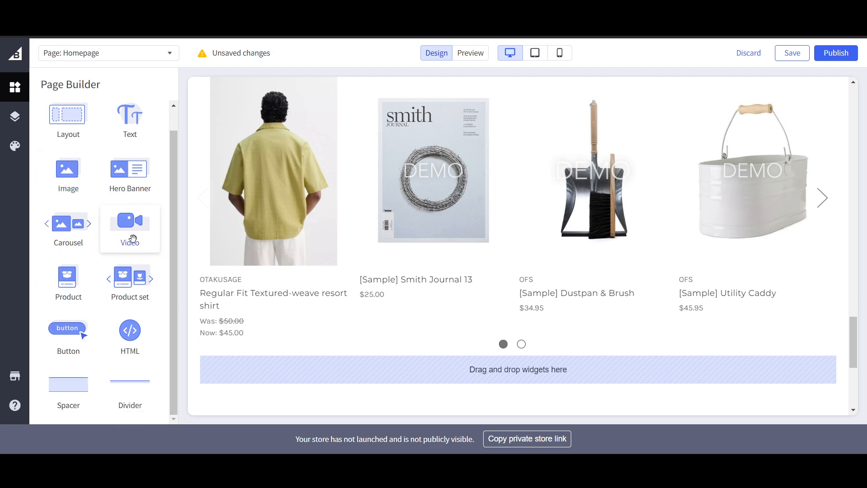
{"action": "scroll", "coordinate": [368, 323], "scroll_direction": "up", "scroll_amount": 4}
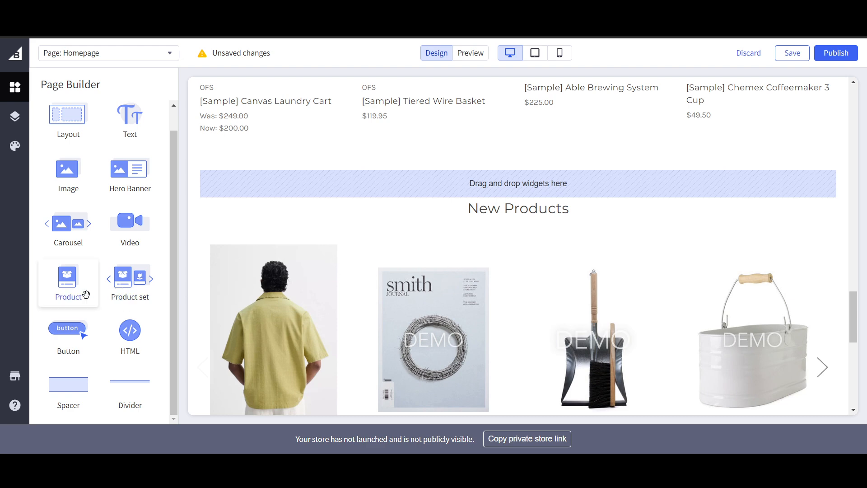
{"action": "scroll", "coordinate": [450, 295], "scroll_direction": "down", "scroll_amount": 3}
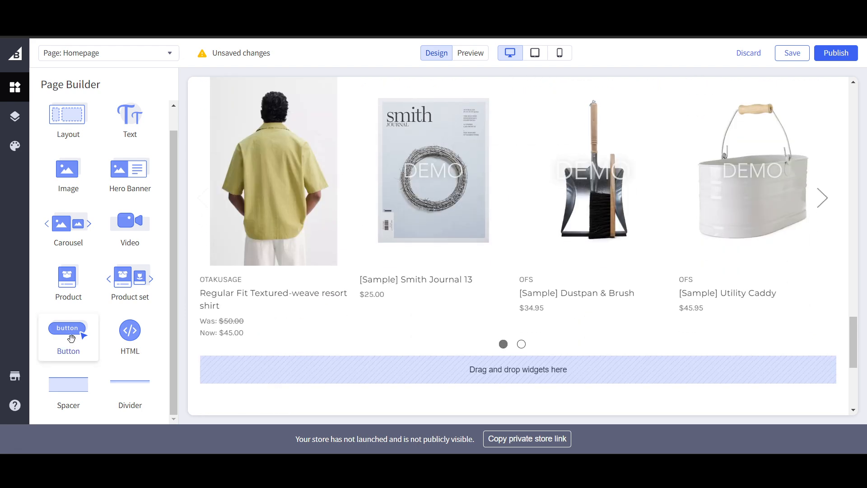
- Try to add a Button widget to the region below the New Products section, and dismiss the logged-out notice
{"action": "left_click_drag", "start_coordinate": [71, 339], "coordinate": [503, 265]}
{"action": "left_click", "coordinate": [504, 262]}
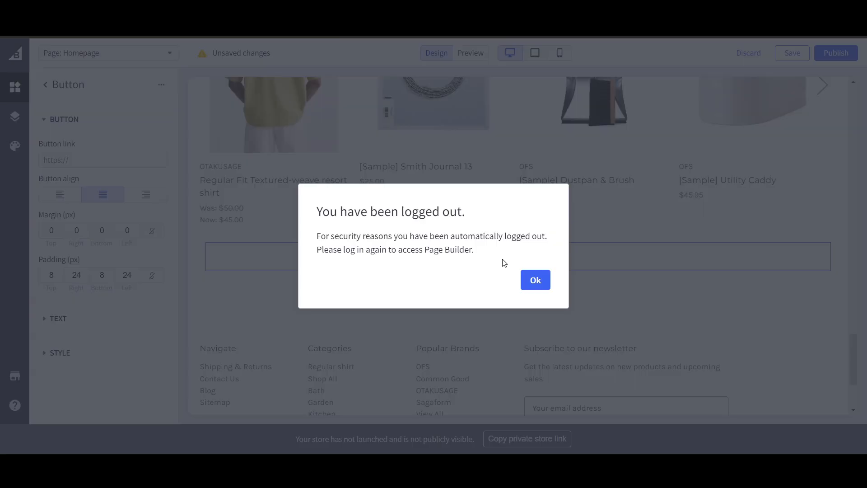
{"action": "left_click", "coordinate": [537, 280]}
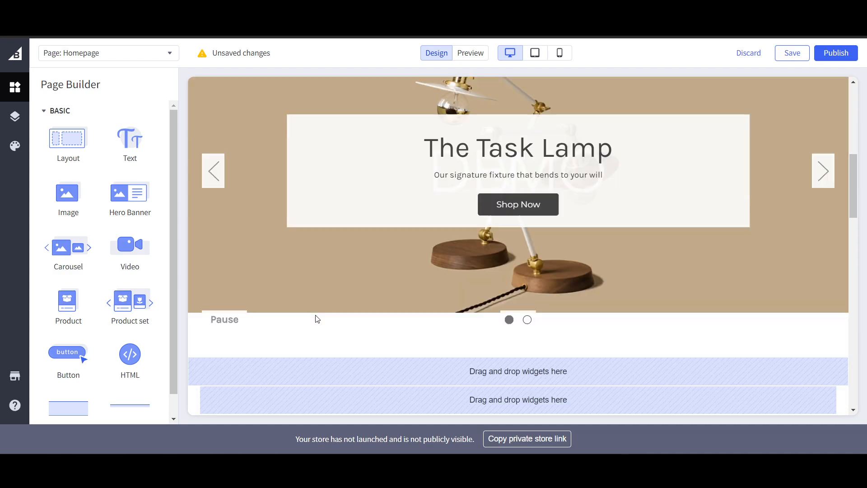
- Examine the homepage footer, the region below New Products and the remaining basic widgets
{"action": "scroll", "coordinate": [318, 319], "scroll_direction": "down", "scroll_amount": 15}
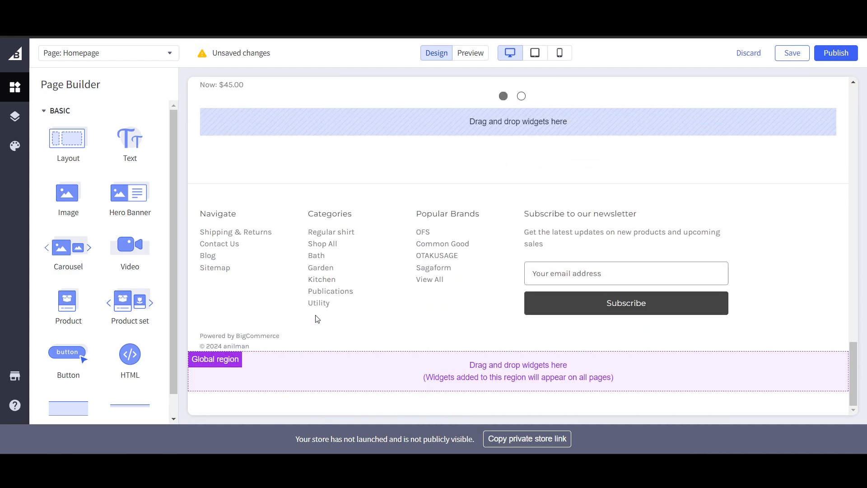
{"action": "scroll", "coordinate": [318, 319], "scroll_direction": "up", "scroll_amount": 1}
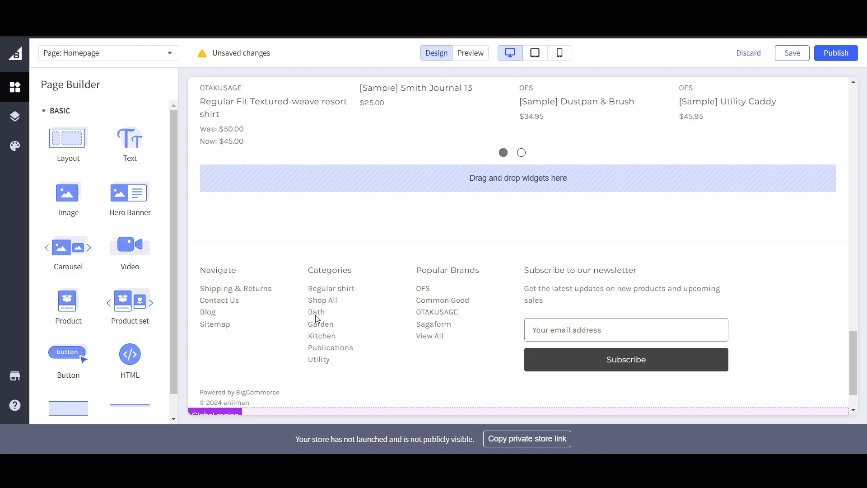
{"action": "scroll", "coordinate": [317, 319], "scroll_direction": "up", "scroll_amount": 2}
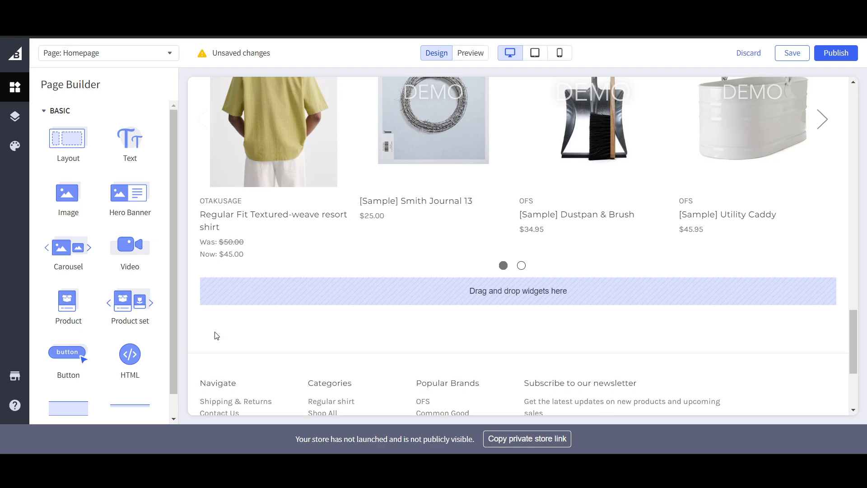
{"action": "scroll", "coordinate": [83, 337], "scroll_direction": "down", "scroll_amount": 1}
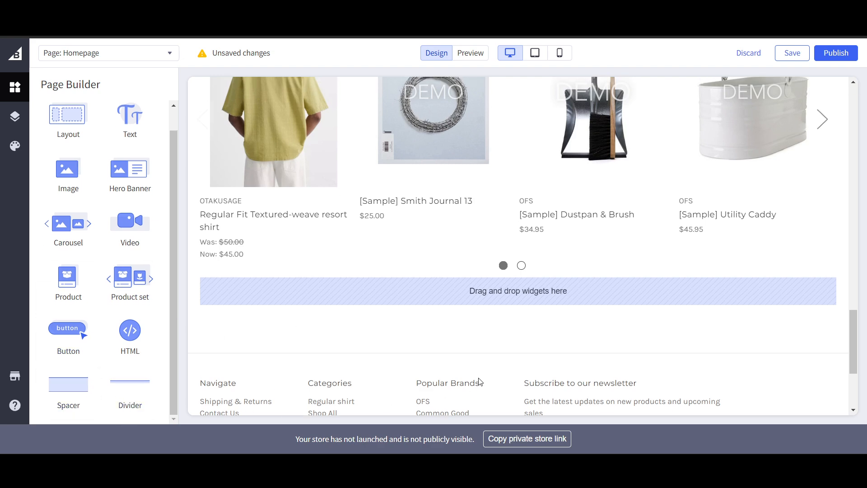
{"action": "scroll", "coordinate": [434, 252], "scroll_direction": "up", "scroll_amount": 15}
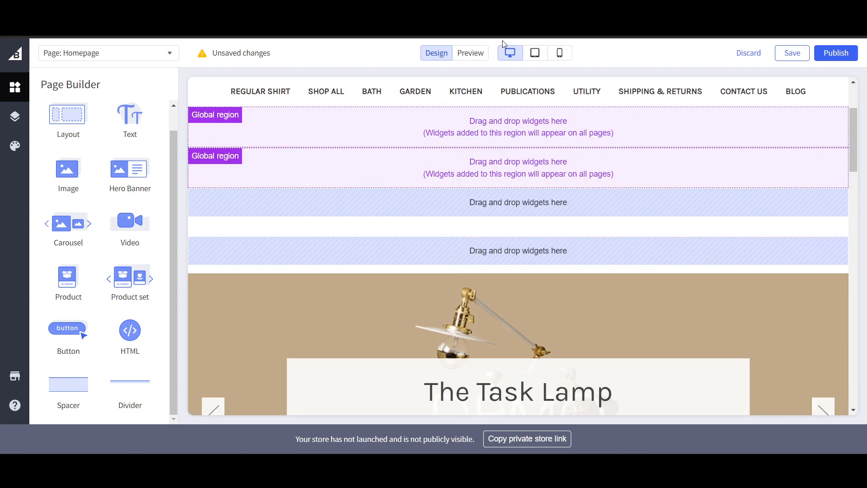
- Check how the homepage sections look in the tablet and mobile views
{"action": "left_click", "coordinate": [534, 53]}
{"action": "scroll", "coordinate": [531, 244], "scroll_direction": "down", "scroll_amount": 6}
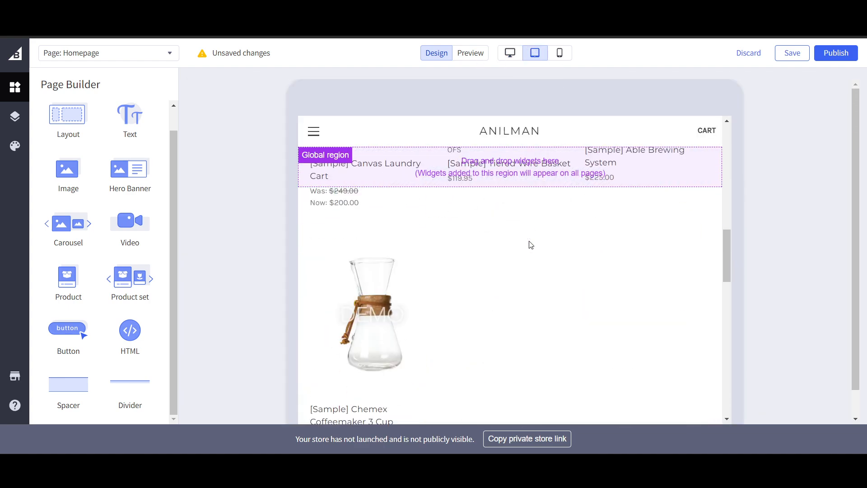
{"action": "left_click", "coordinate": [559, 53]}
{"action": "scroll", "coordinate": [524, 205], "scroll_direction": "down", "scroll_amount": 4}
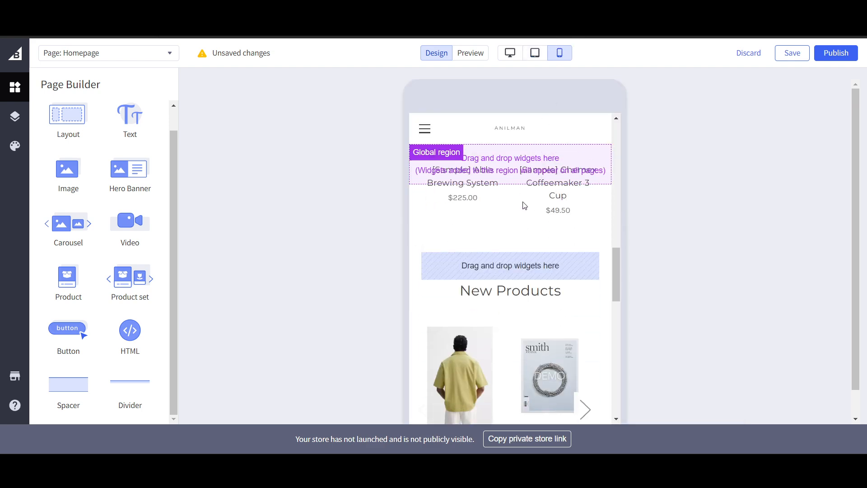
{"action": "scroll", "coordinate": [524, 205], "scroll_direction": "down", "scroll_amount": 10}
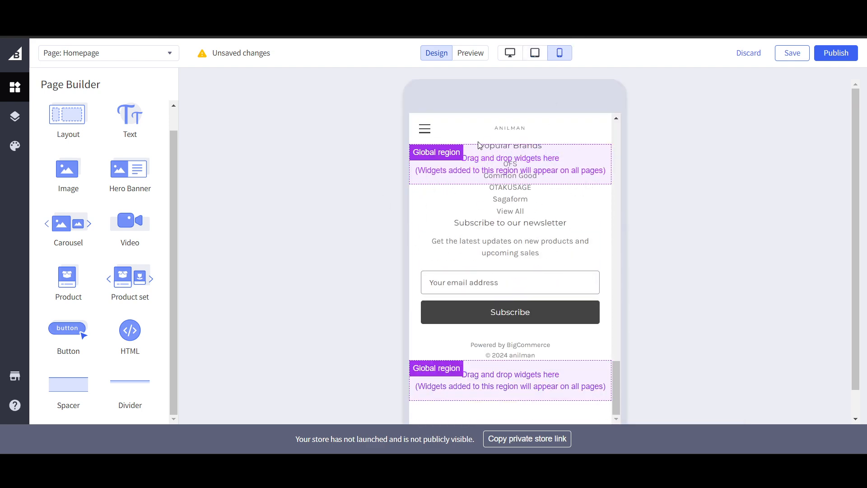
{"action": "scroll", "coordinate": [544, 257], "scroll_direction": "up", "scroll_amount": 10}
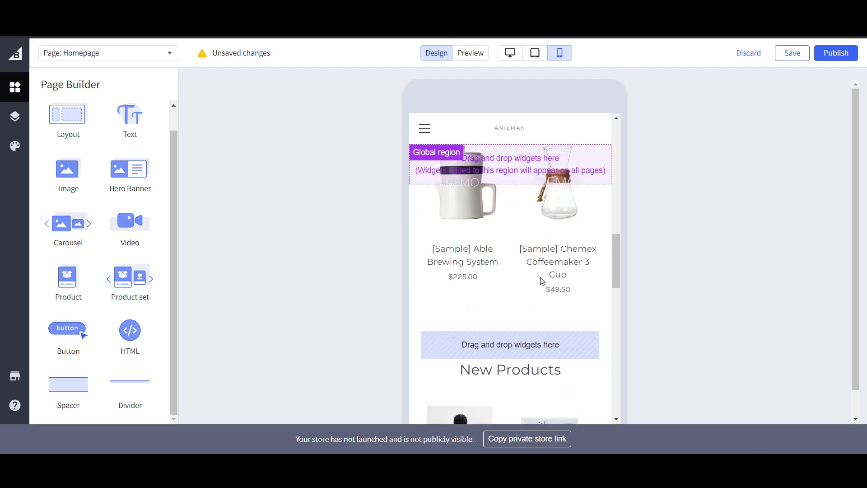
{"action": "scroll", "coordinate": [542, 280], "scroll_direction": "up", "scroll_amount": 3}
{"action": "scroll", "coordinate": [541, 281], "scroll_direction": "down", "scroll_amount": 6}
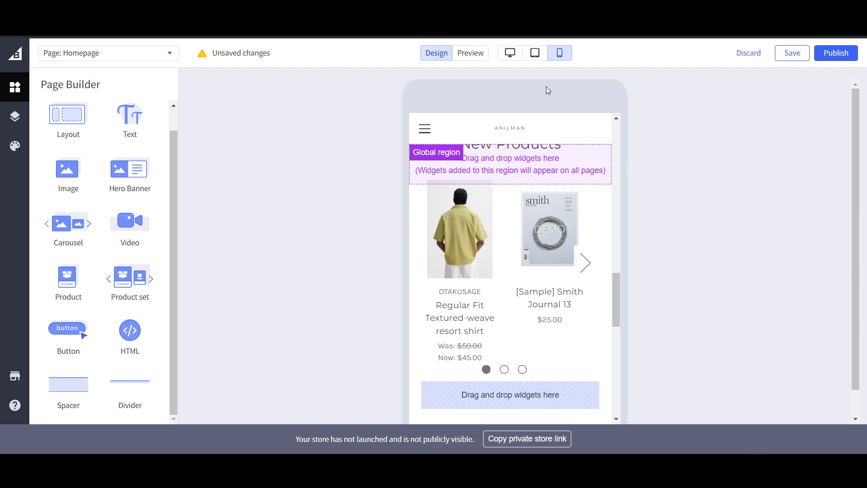
- Compare the homepage's desktop, mobile and tablet views, return to the desktop view and save the page
{"action": "left_click", "coordinate": [510, 53]}
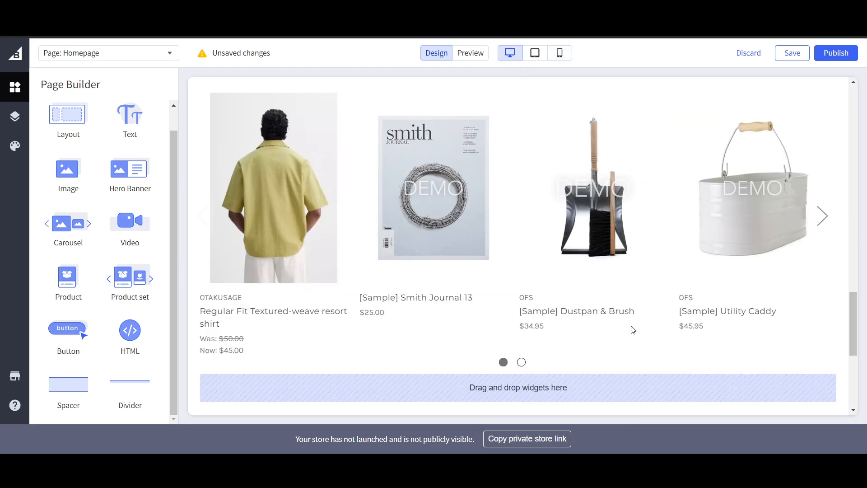
{"action": "scroll", "coordinate": [632, 330], "scroll_direction": "down", "scroll_amount": 3}
{"action": "left_click", "coordinate": [559, 53]}
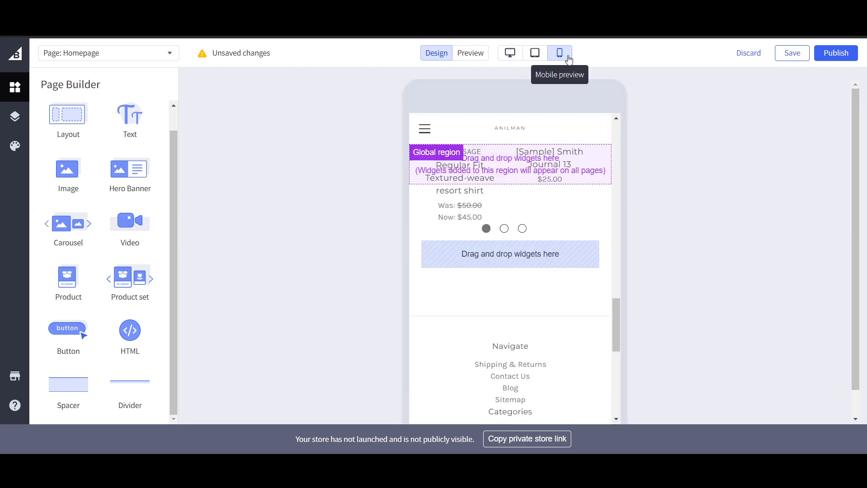
{"action": "scroll", "coordinate": [531, 307], "scroll_direction": "down", "scroll_amount": 2}
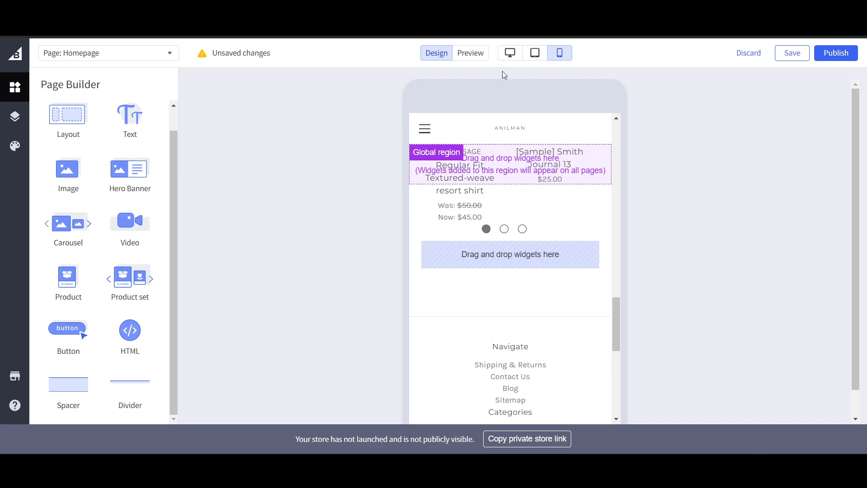
{"action": "left_click", "coordinate": [536, 52]}
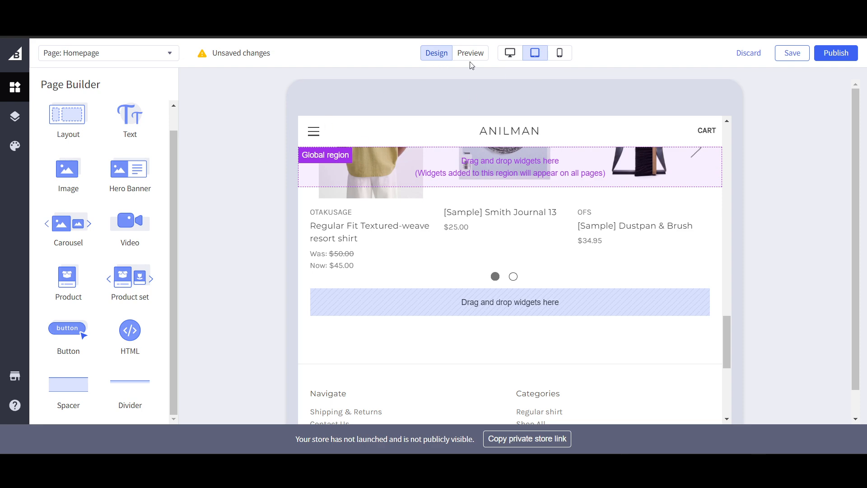
{"action": "left_click", "coordinate": [509, 53]}
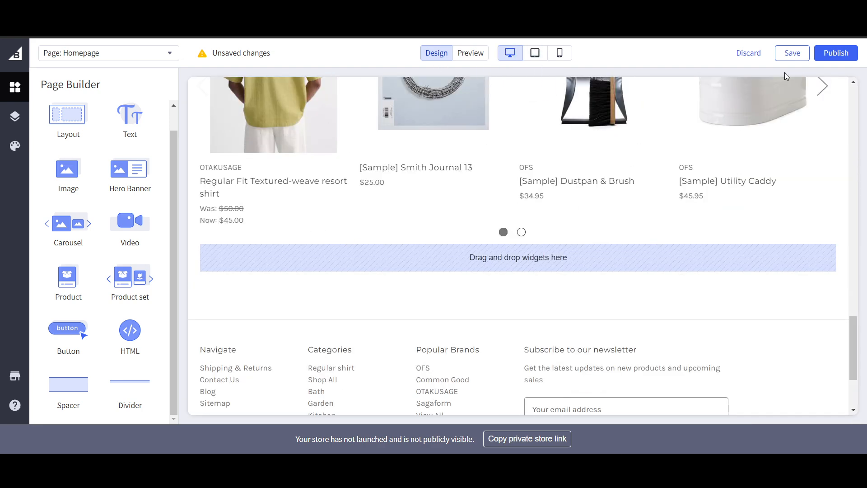
{"action": "left_click", "coordinate": [790, 55]}
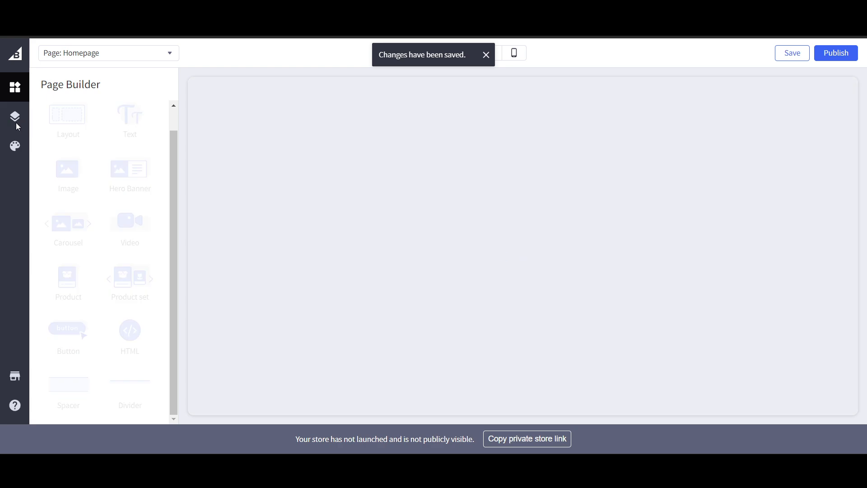
- Review the homepage's list of layers and scroll back up to the banner carousel
{"action": "left_click", "coordinate": [16, 120]}
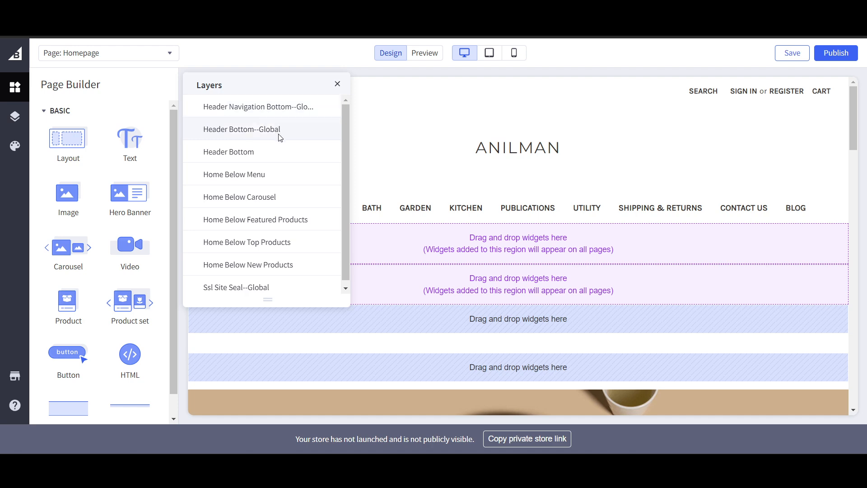
{"action": "scroll", "coordinate": [281, 138], "scroll_direction": "down", "scroll_amount": 1}
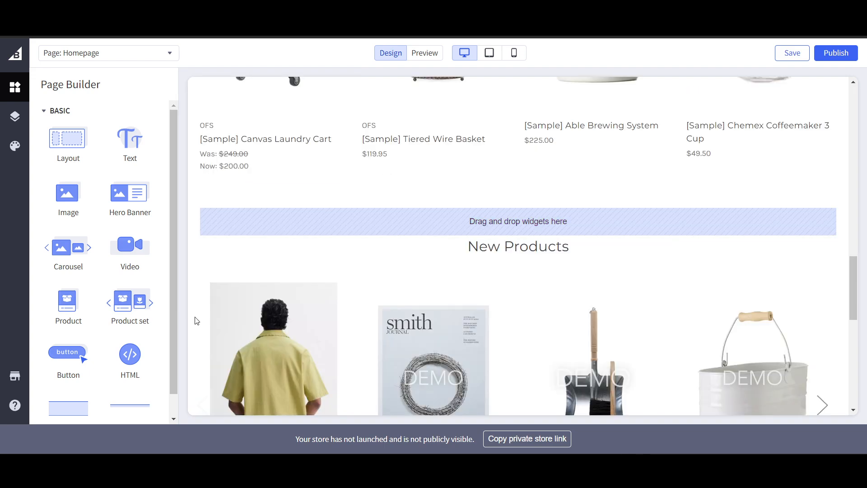
{"action": "scroll", "coordinate": [194, 317], "scroll_direction": "up", "scroll_amount": 11}
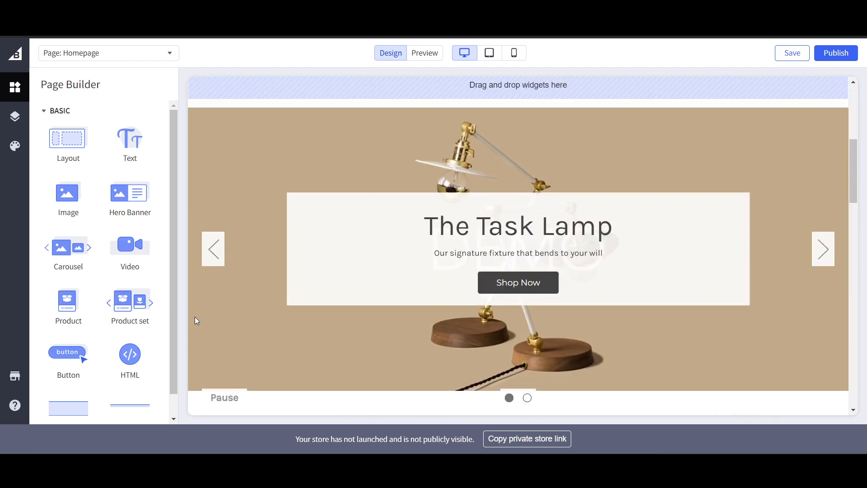
- View the style variations available for the active Cornerstone theme, from Light to Warm
{"action": "left_click", "coordinate": [16, 147]}
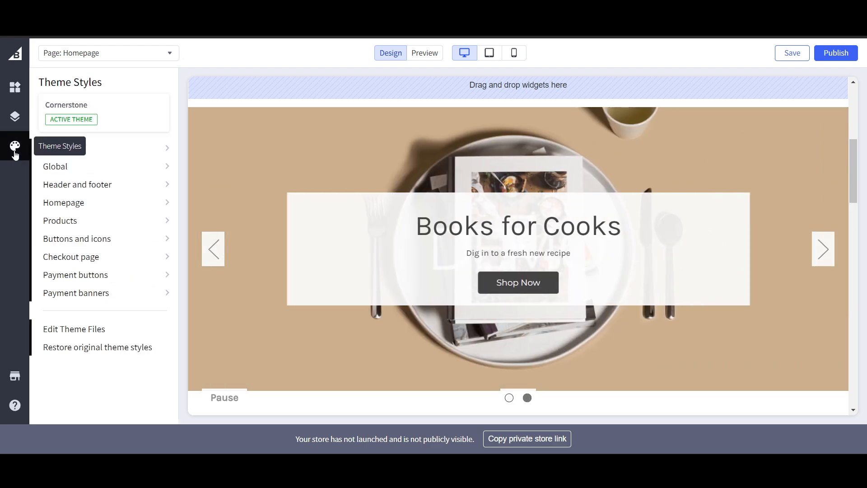
{"action": "left_click", "coordinate": [101, 149]}
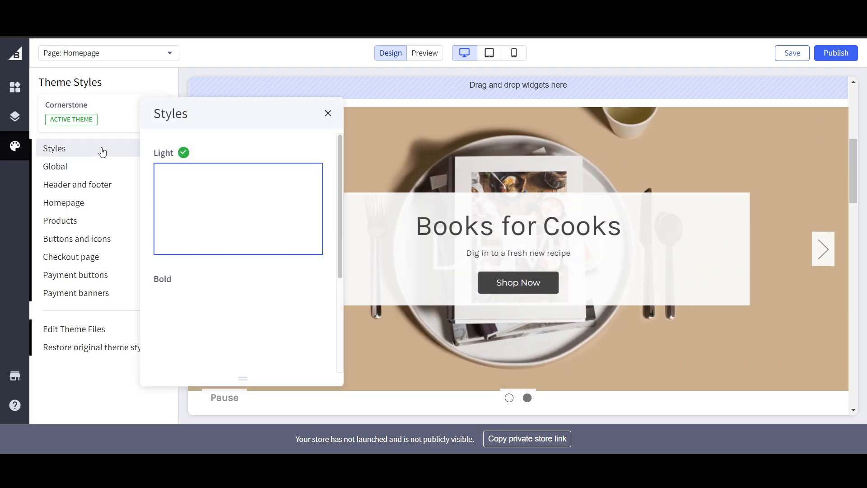
{"action": "scroll", "coordinate": [236, 293], "scroll_direction": "down", "scroll_amount": 4}
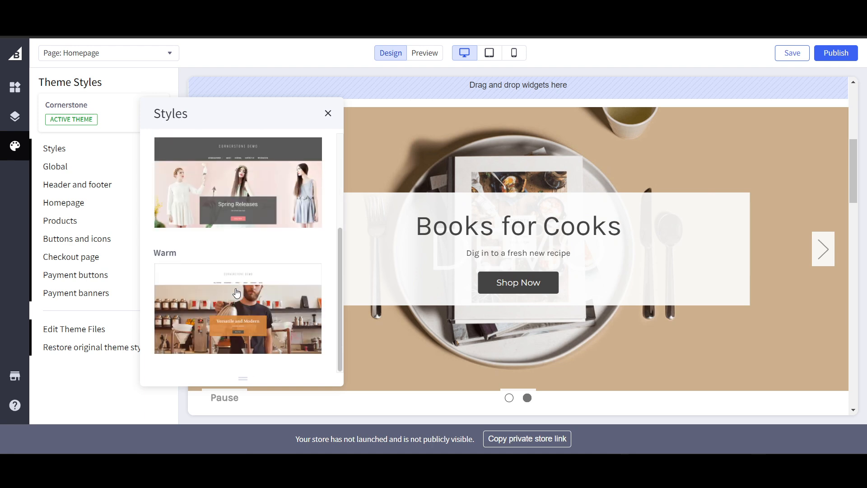
- Compare the Cornerstone theme's Light, Bold and Warm style variations with the homepage's current look down to New Products
{"action": "scroll", "coordinate": [236, 294], "scroll_direction": "up", "scroll_amount": 4}
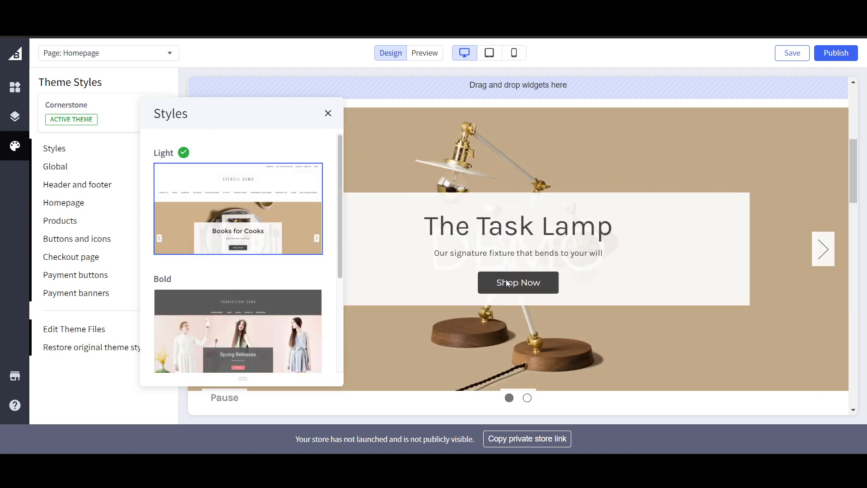
{"action": "scroll", "coordinate": [529, 284], "scroll_direction": "down", "scroll_amount": 12}
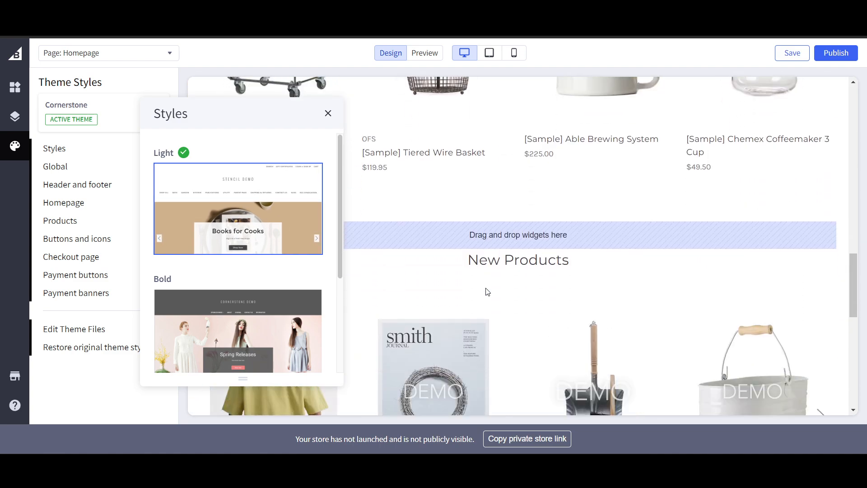
{"action": "scroll", "coordinate": [271, 294], "scroll_direction": "down", "scroll_amount": 3}
{"action": "scroll", "coordinate": [270, 293], "scroll_direction": "up", "scroll_amount": 2}
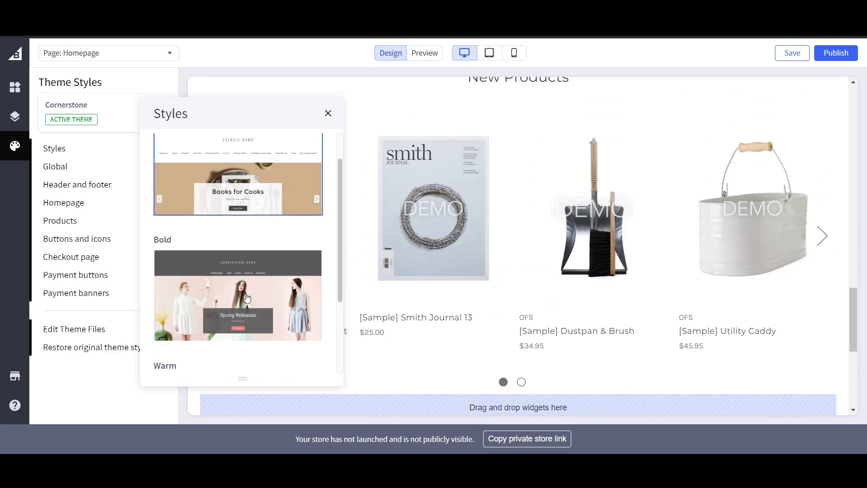
{"action": "left_click", "coordinate": [58, 167]}
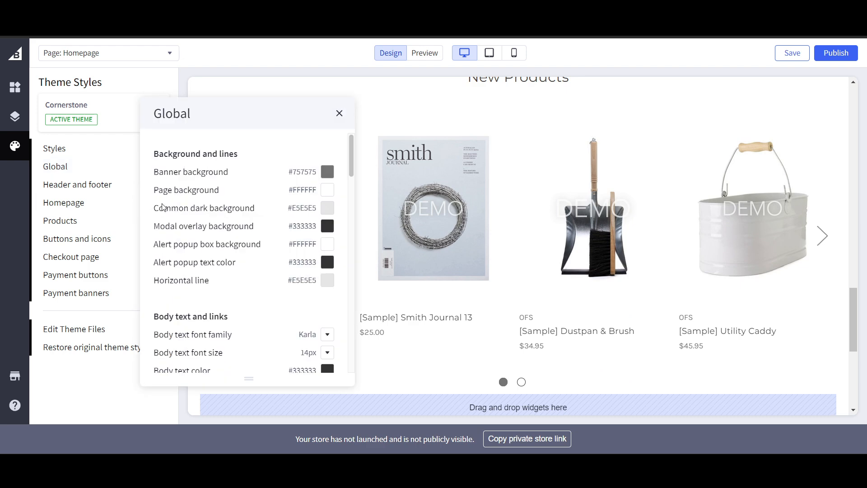
{"action": "left_click", "coordinate": [87, 151]}
{"action": "scroll", "coordinate": [209, 253], "scroll_direction": "down", "scroll_amount": 4}
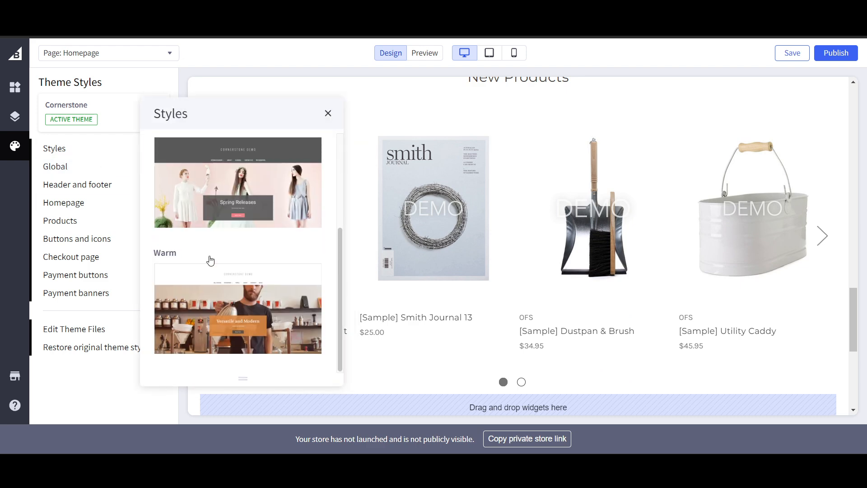
{"action": "scroll", "coordinate": [217, 304], "scroll_direction": "up", "scroll_amount": 2}
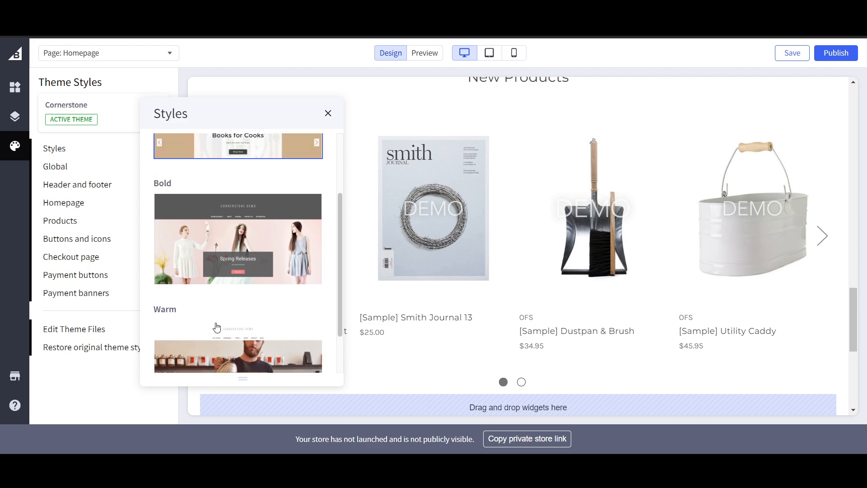
{"action": "scroll", "coordinate": [213, 326], "scroll_direction": "down", "scroll_amount": 2}
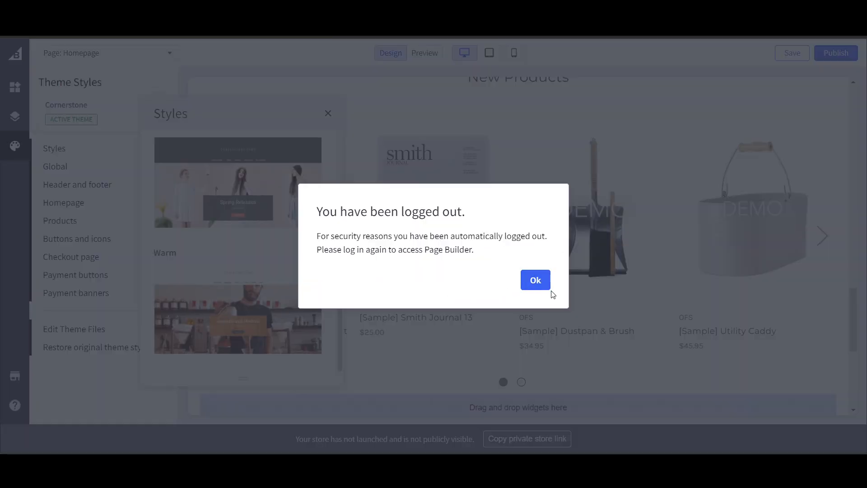
- Dismiss the automatic logout notice and return to the theme's style variations in Page Builder
{"action": "left_click", "coordinate": [536, 281]}
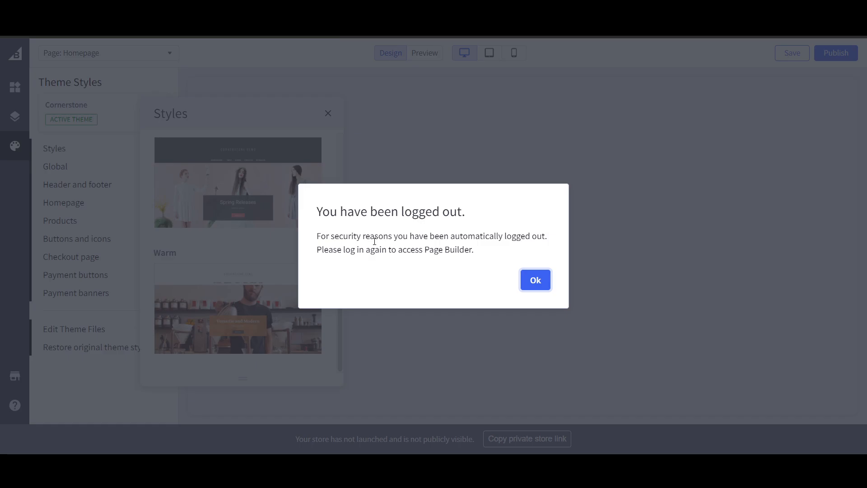
{"action": "scroll", "coordinate": [240, 237], "scroll_direction": "down", "scroll_amount": 3}
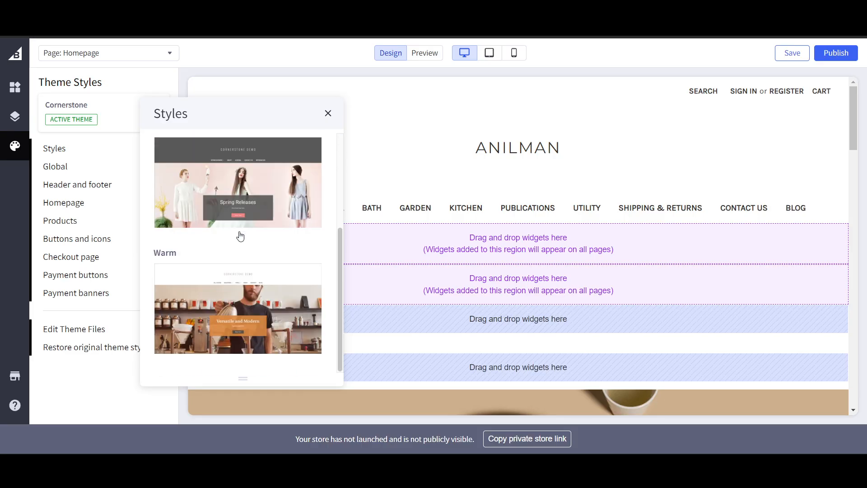
- Review the theme's Global settings, from background and line colors to headings and loading indicators
{"action": "left_click", "coordinate": [58, 166]}
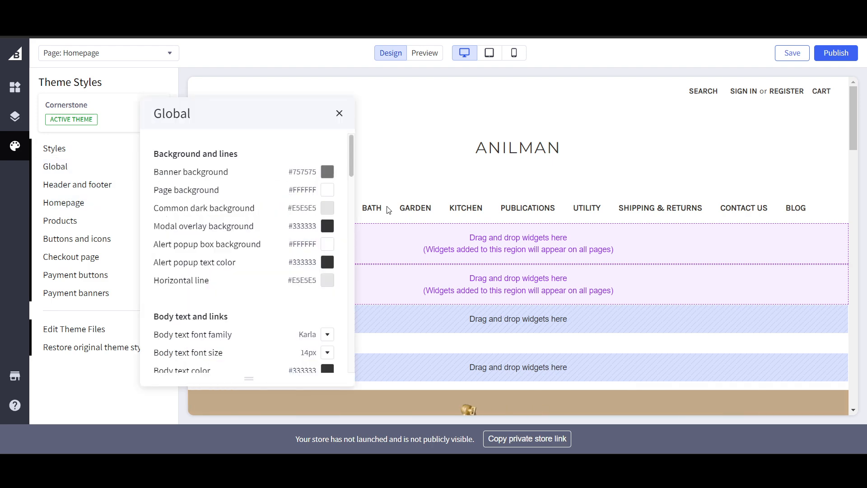
{"action": "scroll", "coordinate": [674, 215], "scroll_direction": "down", "scroll_amount": 5}
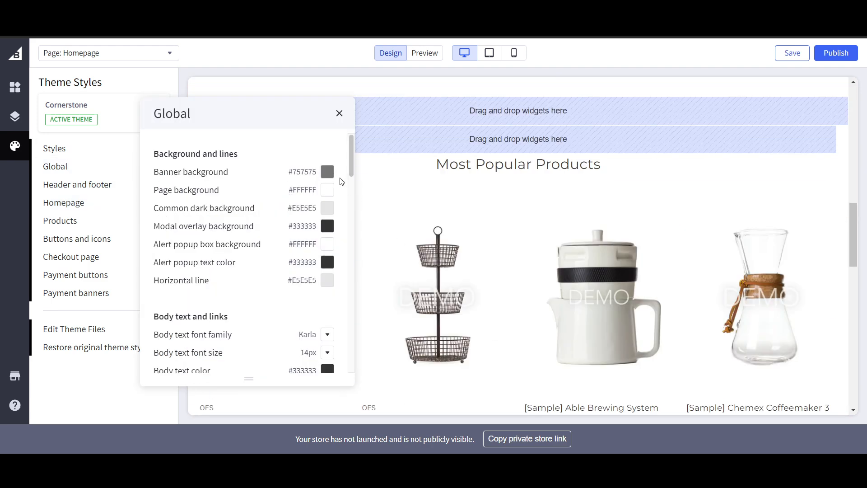
{"action": "scroll", "coordinate": [334, 235], "scroll_direction": "down", "scroll_amount": 5}
{"action": "scroll", "coordinate": [325, 277], "scroll_direction": "down", "scroll_amount": 5}
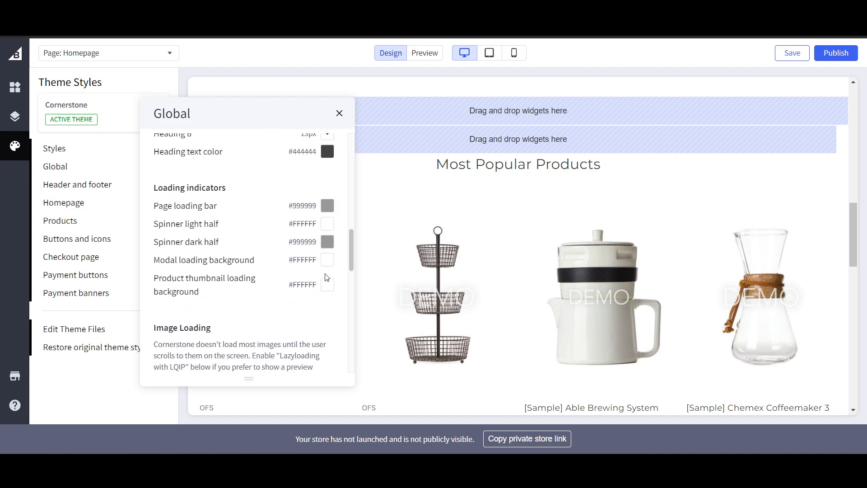
- Open the theme's Header and footer settings and bring the homepage's footer into the preview
{"action": "left_click", "coordinate": [87, 182]}
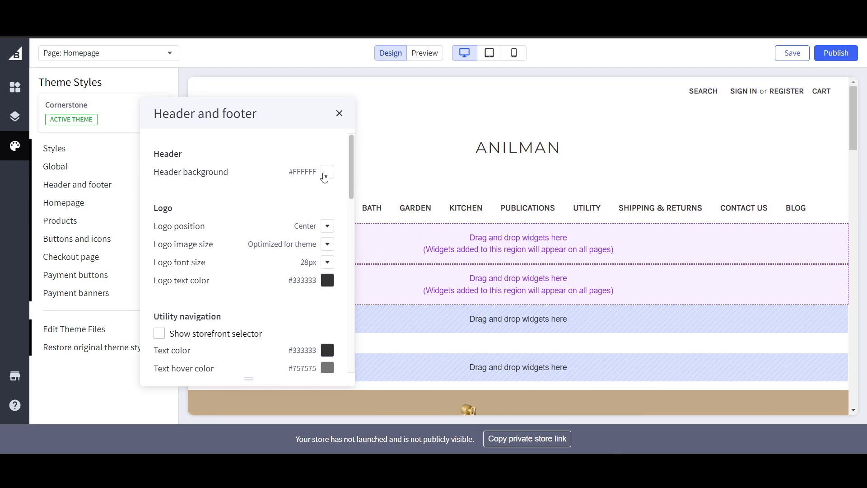
{"action": "scroll", "coordinate": [706, 257], "scroll_direction": "down", "scroll_amount": 7}
{"action": "scroll", "coordinate": [705, 256], "scroll_direction": "down", "scroll_amount": 10}
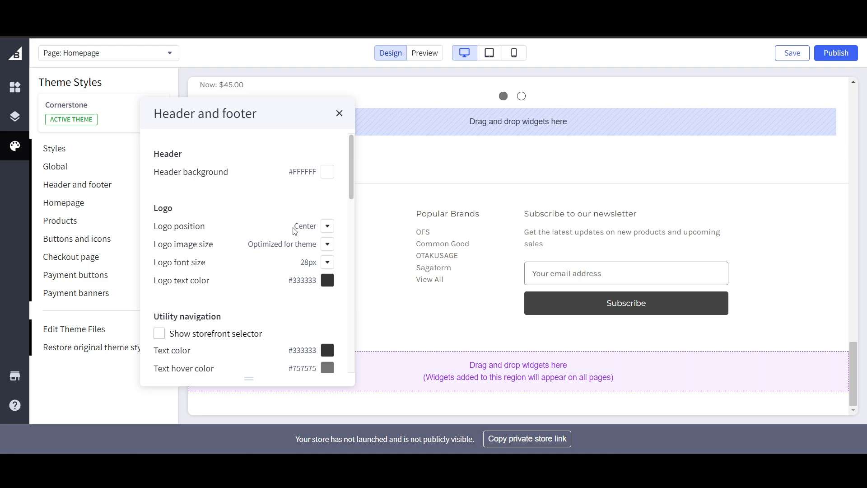
- Try hiding the "Powered by BigCommerce" text and the copyright, current year and store name in the footer display settings
{"action": "scroll", "coordinate": [278, 305], "scroll_direction": "down", "scroll_amount": 10}
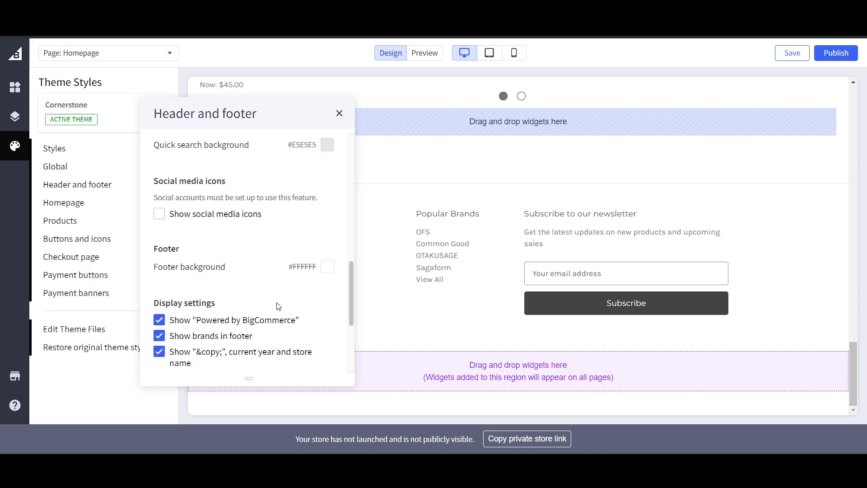
{"action": "scroll", "coordinate": [277, 306], "scroll_direction": "down", "scroll_amount": 4}
{"action": "scroll", "coordinate": [212, 229], "scroll_direction": "up", "scroll_amount": 1}
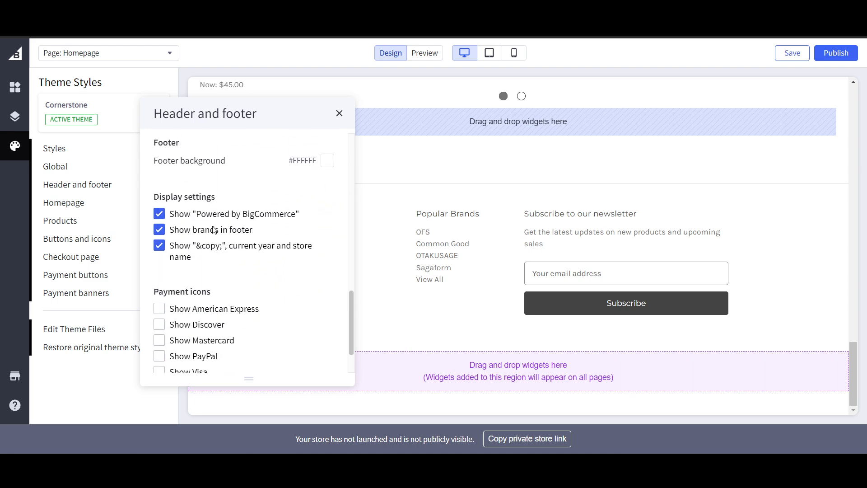
{"action": "left_click", "coordinate": [160, 214]}
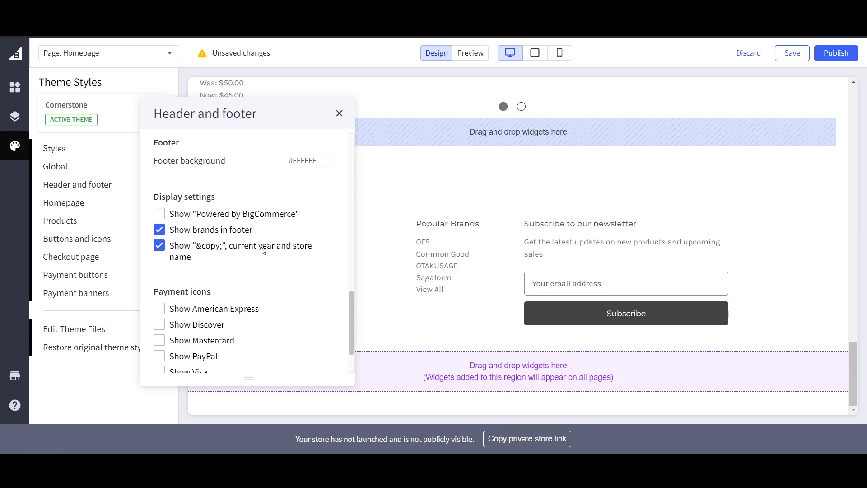
{"action": "left_click", "coordinate": [161, 248]}
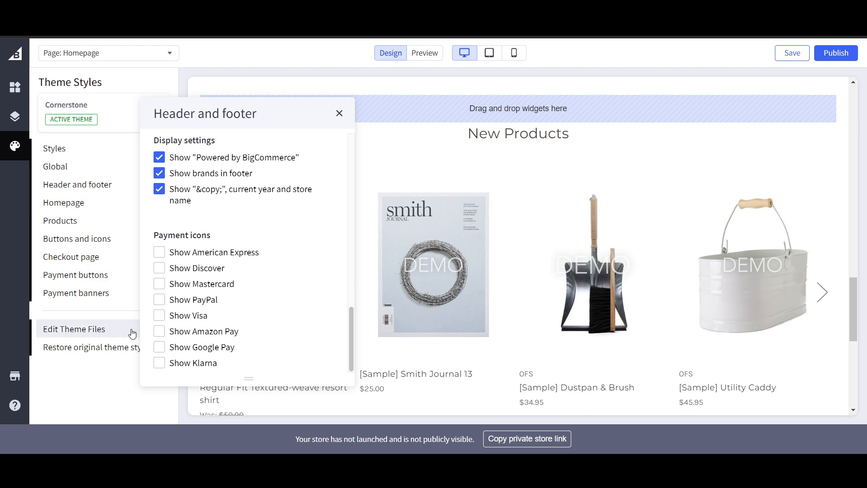
- Review the theme's Products settings, including display options, the category page's product count choices and product card colors
{"action": "left_click", "coordinate": [70, 221]}
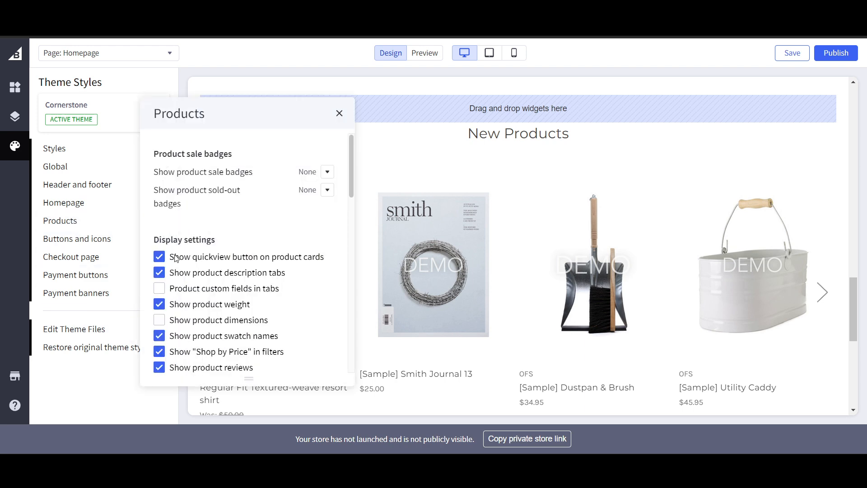
{"action": "scroll", "coordinate": [176, 258], "scroll_direction": "down", "scroll_amount": 5}
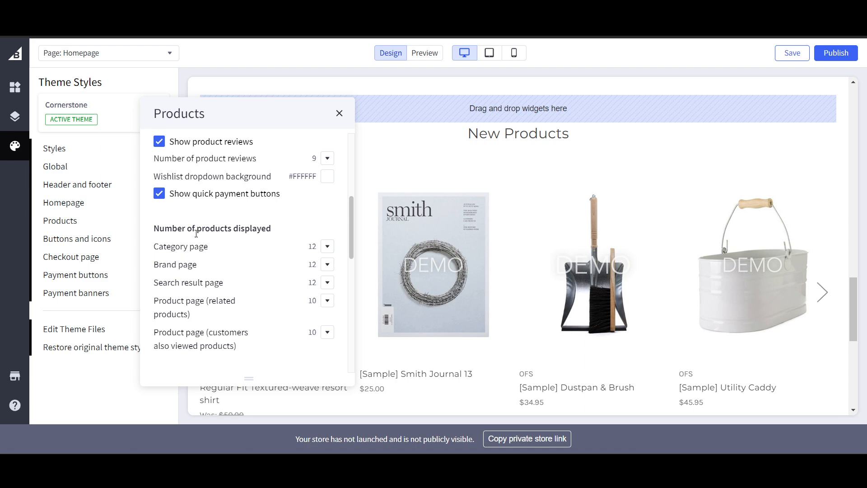
{"action": "scroll", "coordinate": [497, 304], "scroll_direction": "down", "scroll_amount": 8}
{"action": "scroll", "coordinate": [439, 256], "scroll_direction": "up", "scroll_amount": 5}
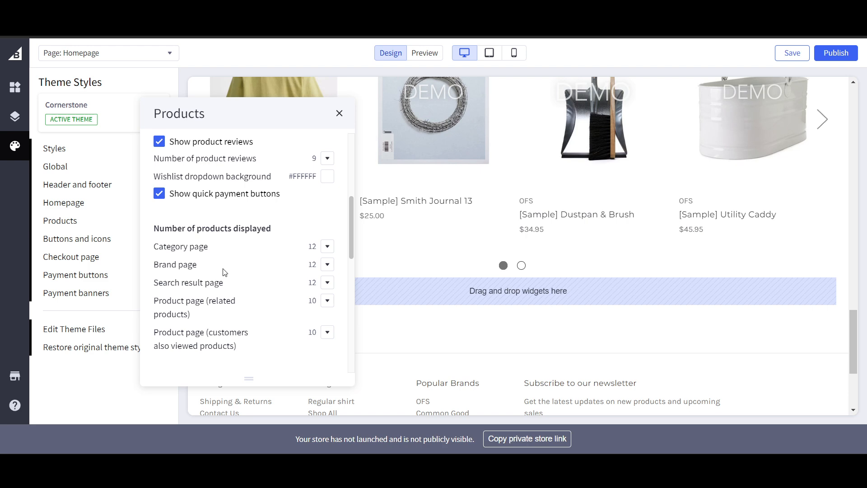
{"action": "left_click", "coordinate": [325, 247]}
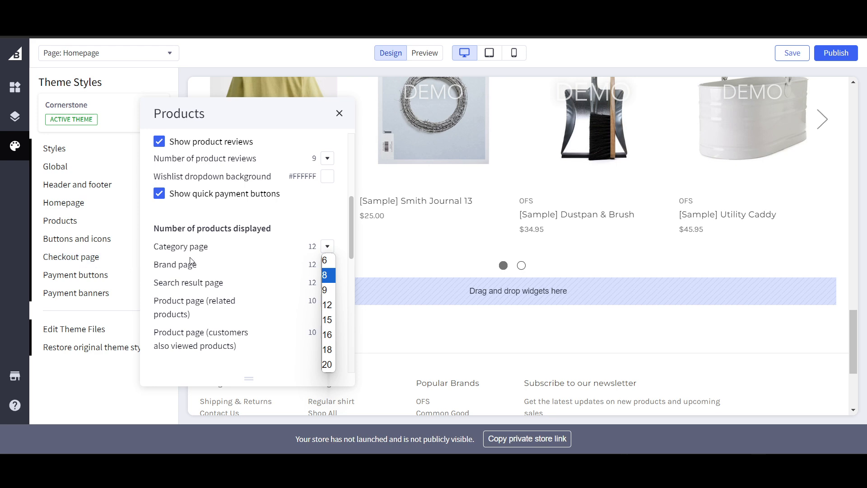
{"action": "left_click", "coordinate": [247, 270]}
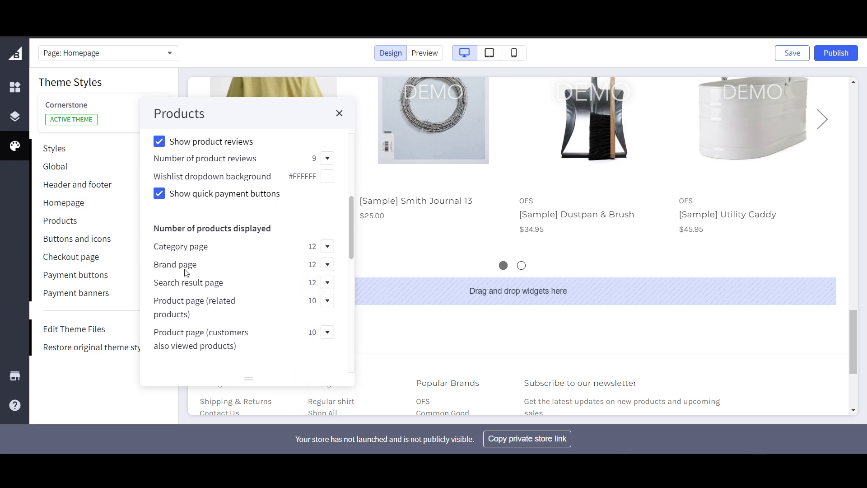
{"action": "scroll", "coordinate": [267, 283], "scroll_direction": "down", "scroll_amount": 5}
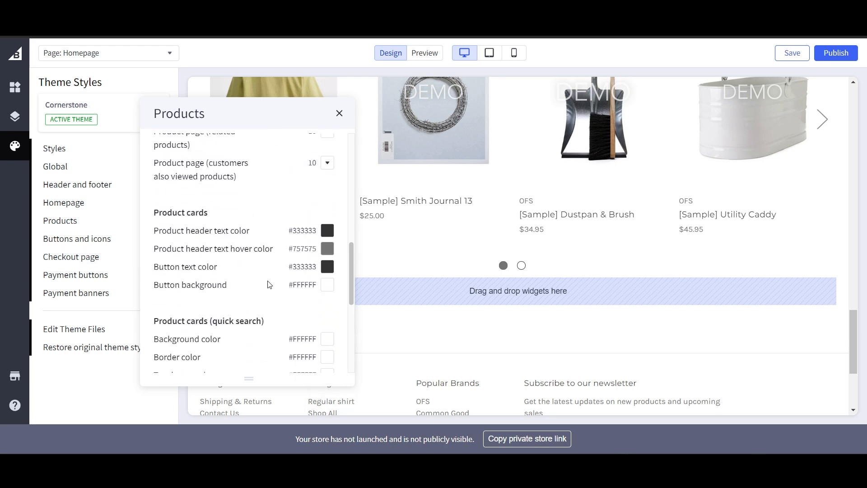
{"action": "scroll", "coordinate": [268, 283], "scroll_direction": "up", "scroll_amount": 5}
- Review the theme's Buttons and icons colors and its Payment buttons settings for PayPal, Google Pay and Bolt
{"action": "left_click", "coordinate": [96, 240]}
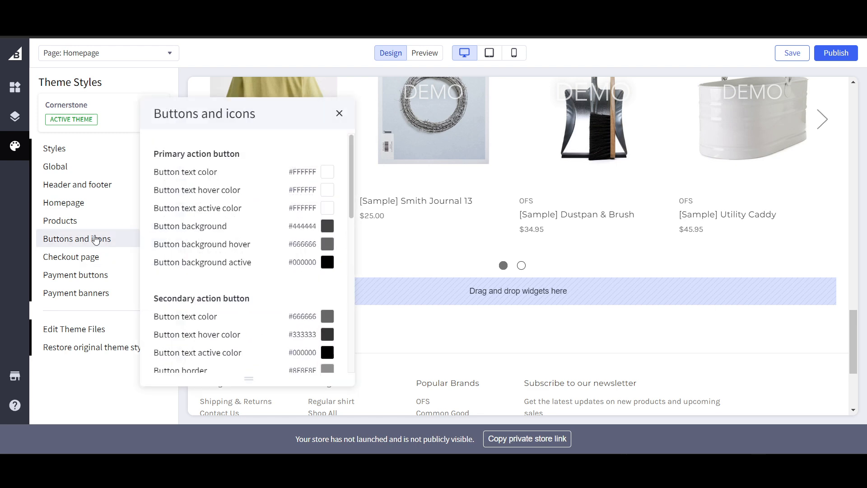
{"action": "scroll", "coordinate": [224, 257], "scroll_direction": "down", "scroll_amount": 3}
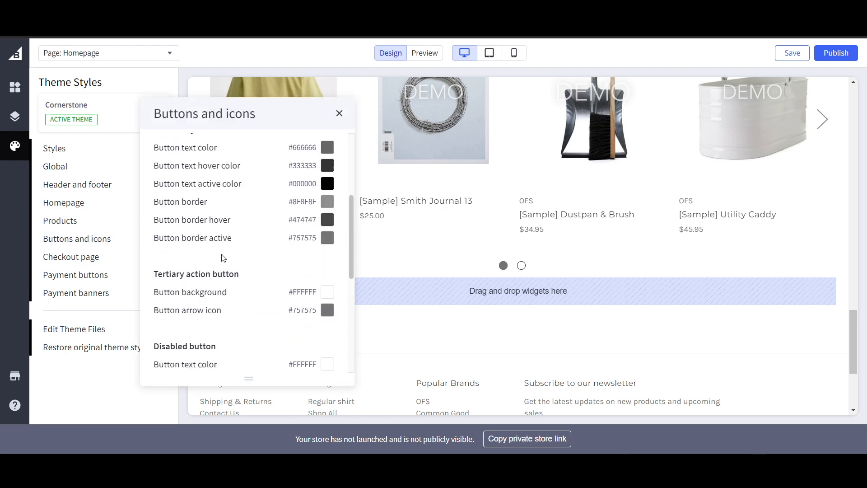
{"action": "left_click", "coordinate": [65, 281]}
{"action": "scroll", "coordinate": [242, 235], "scroll_direction": "down", "scroll_amount": 4}
{"action": "scroll", "coordinate": [240, 239], "scroll_direction": "up", "scroll_amount": 2}
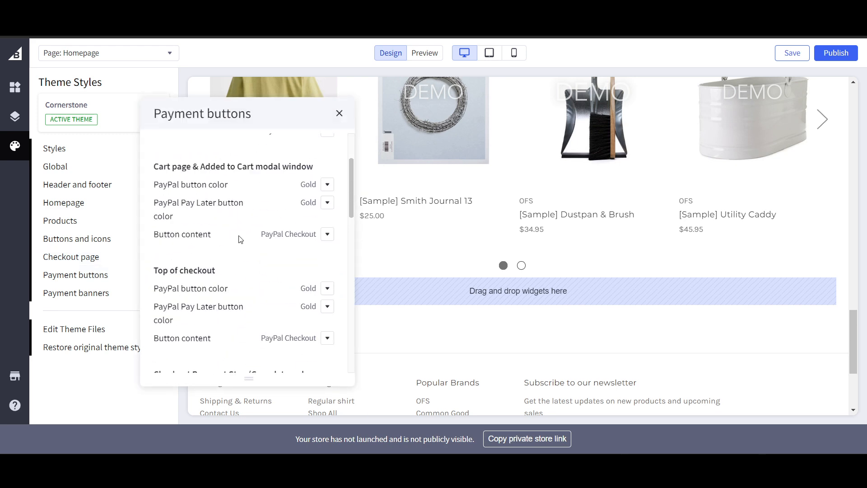
{"action": "scroll", "coordinate": [239, 239], "scroll_direction": "up", "scroll_amount": 5}
{"action": "scroll", "coordinate": [297, 253], "scroll_direction": "down", "scroll_amount": 3}
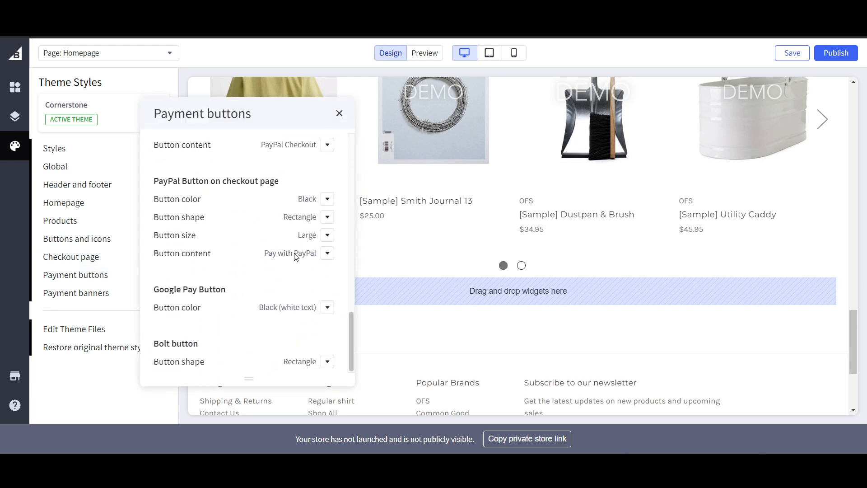
- Review the Payment banners settings for the product, home and cart pages, and close them
{"action": "left_click", "coordinate": [92, 293]}
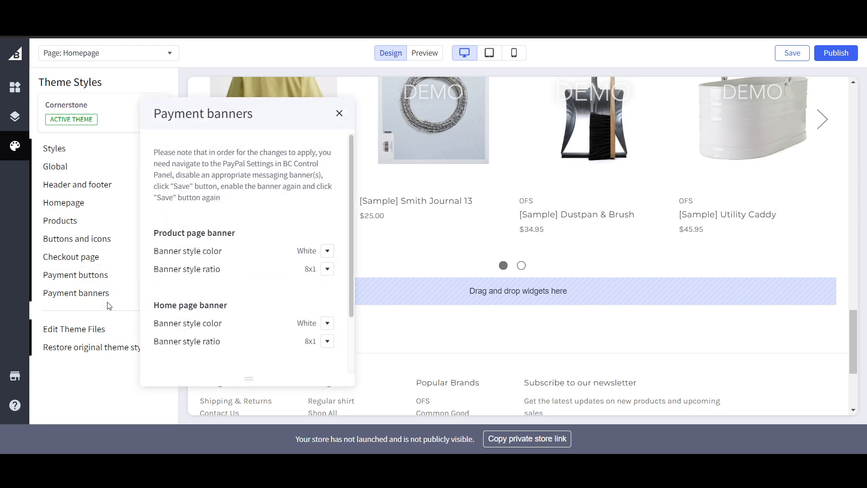
{"action": "scroll", "coordinate": [248, 277], "scroll_direction": "down", "scroll_amount": 3}
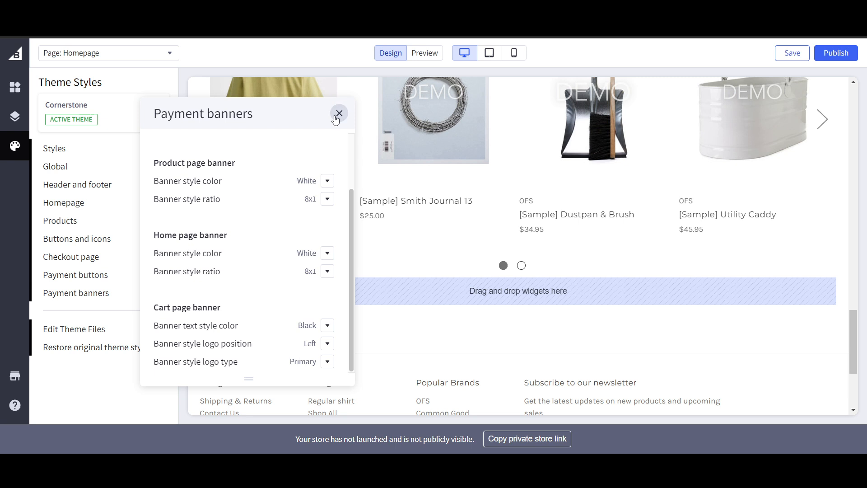
{"action": "left_click", "coordinate": [339, 113]}
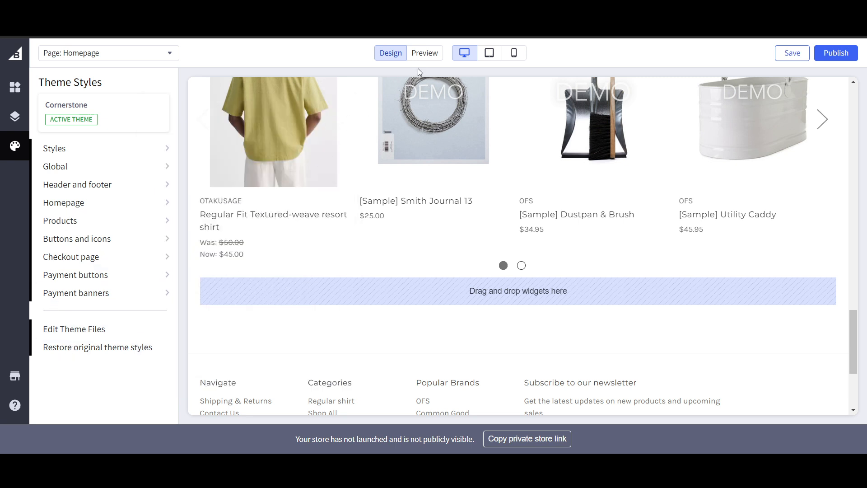
- Check the homepage in Preview mode, return to Design mode and take a look at the live store
{"action": "left_click", "coordinate": [420, 53]}
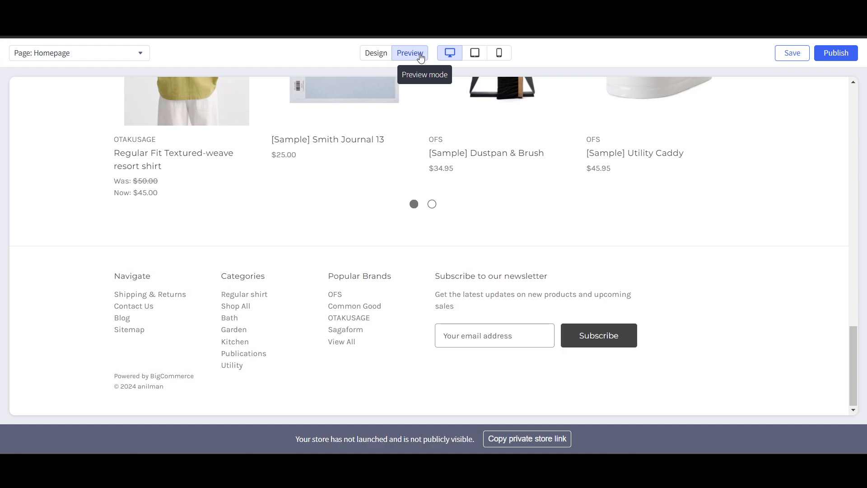
{"action": "left_click", "coordinate": [382, 53]}
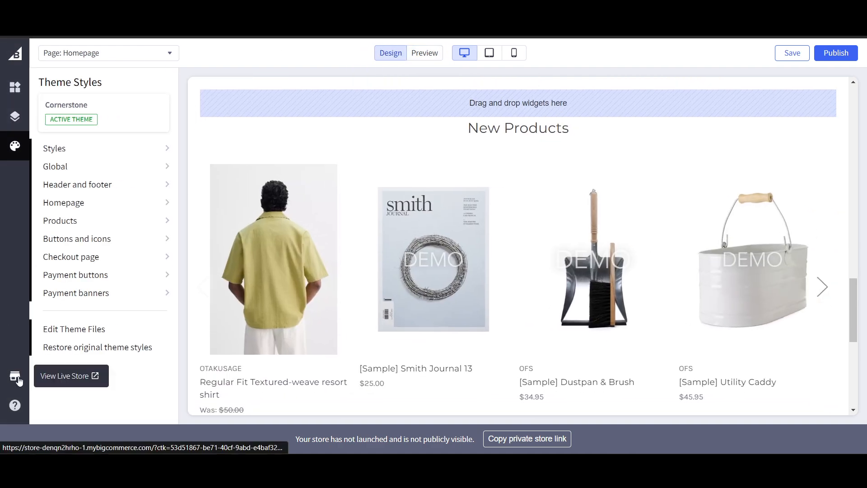
{"action": "left_click", "coordinate": [80, 377]}
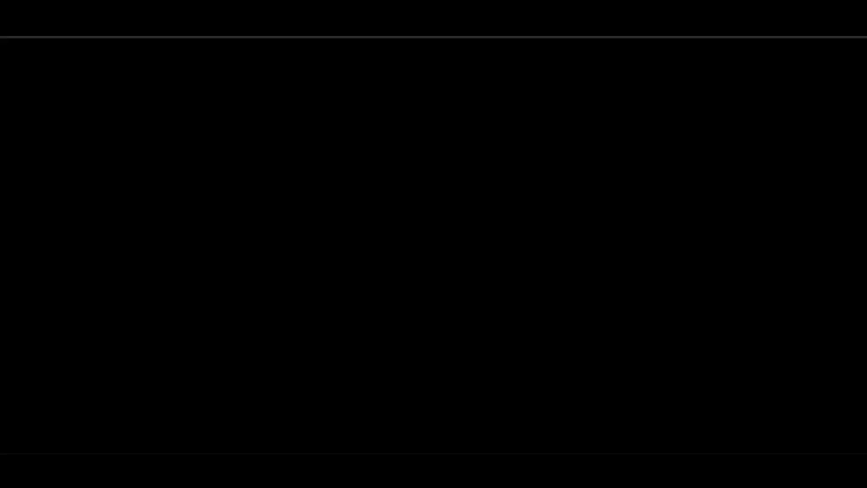
{"action": "left_click", "coordinate": [433, 8]}
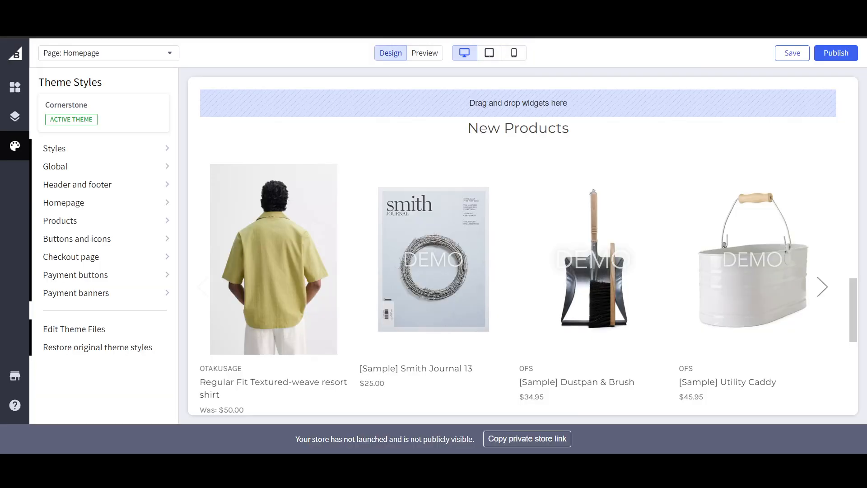
- Look through the live store's homepage product sections and open the quick view of the Regular Fit Textured-weave resort shirt
{"action": "left_click", "coordinate": [532, 8]}
{"action": "scroll", "coordinate": [706, 284], "scroll_direction": "down", "scroll_amount": 20}
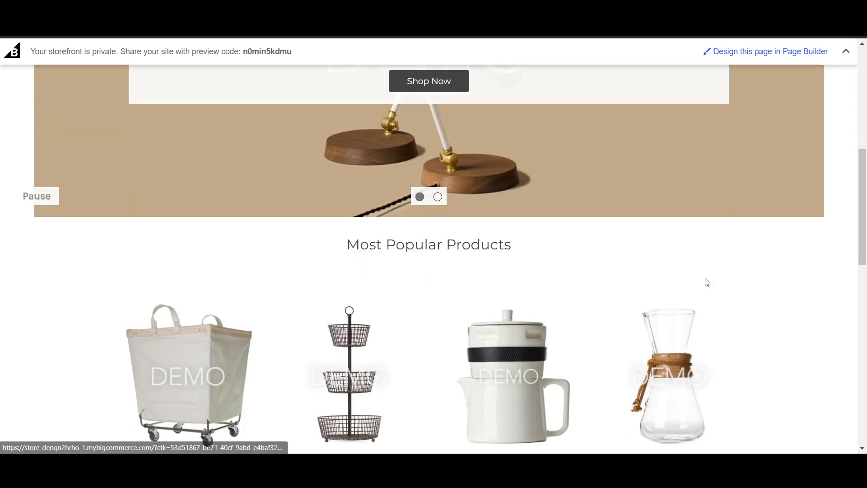
{"action": "scroll", "coordinate": [706, 283], "scroll_direction": "down", "scroll_amount": 3}
{"action": "scroll", "coordinate": [573, 284], "scroll_direction": "up", "scroll_amount": 9}
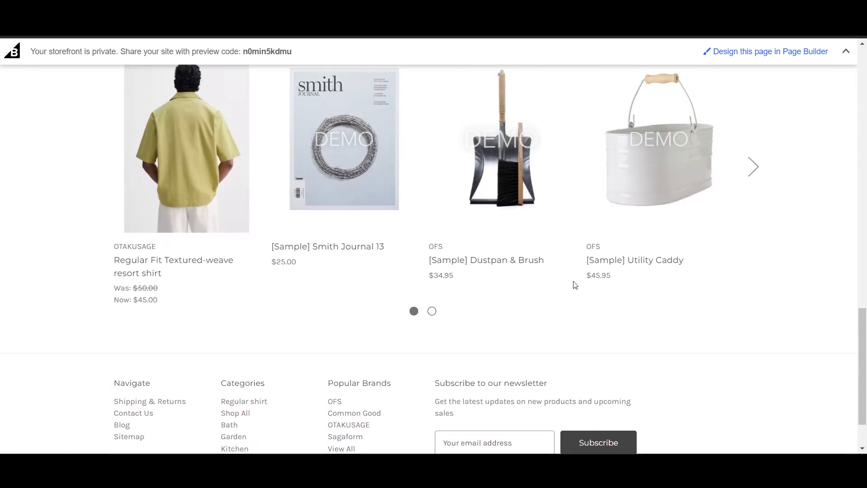
{"action": "scroll", "coordinate": [361, 325], "scroll_direction": "down", "scroll_amount": 1}
{"action": "mouse_move", "coordinate": [215, 354]}
{"action": "scroll", "coordinate": [216, 354], "scroll_direction": "down", "scroll_amount": 2}
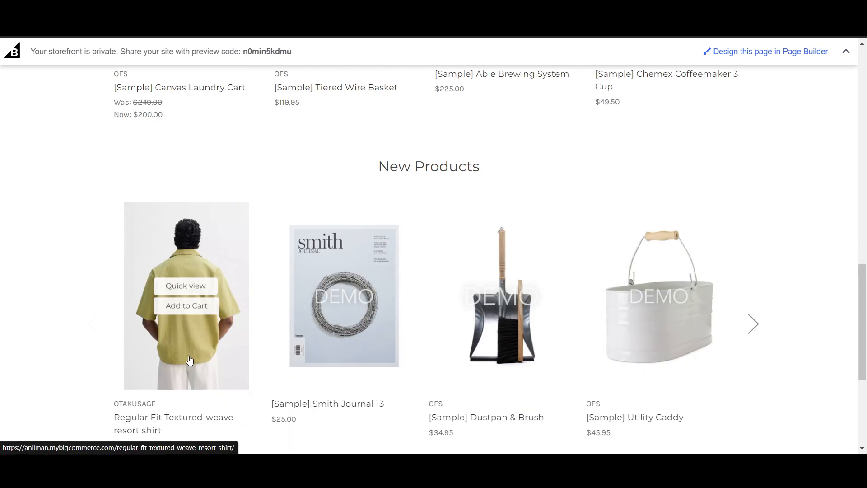
{"action": "left_click", "coordinate": [183, 286]}
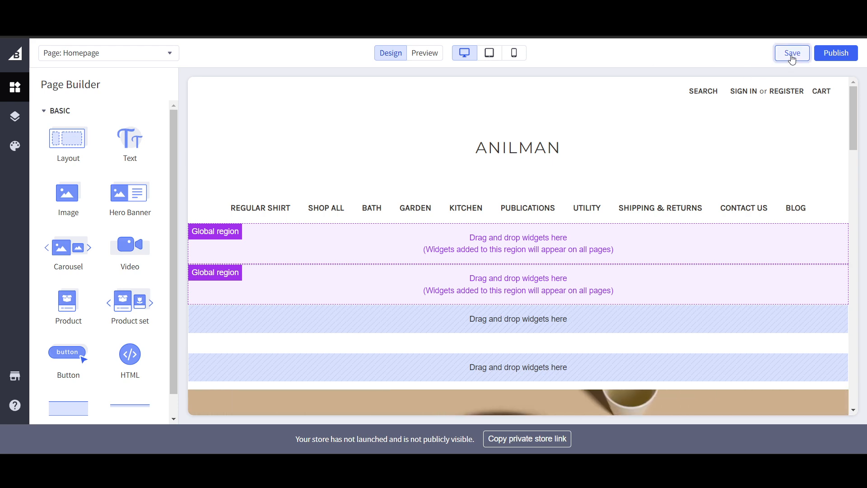
- Save the homepage design in Page Builder and review the Get started guides on the store dashboard
{"action": "left_click", "coordinate": [792, 53]}
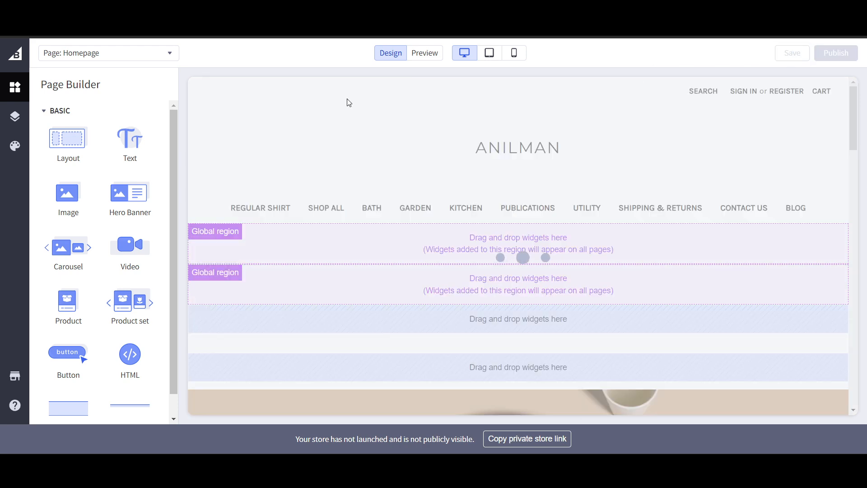
{"action": "left_click", "coordinate": [54, 56]}
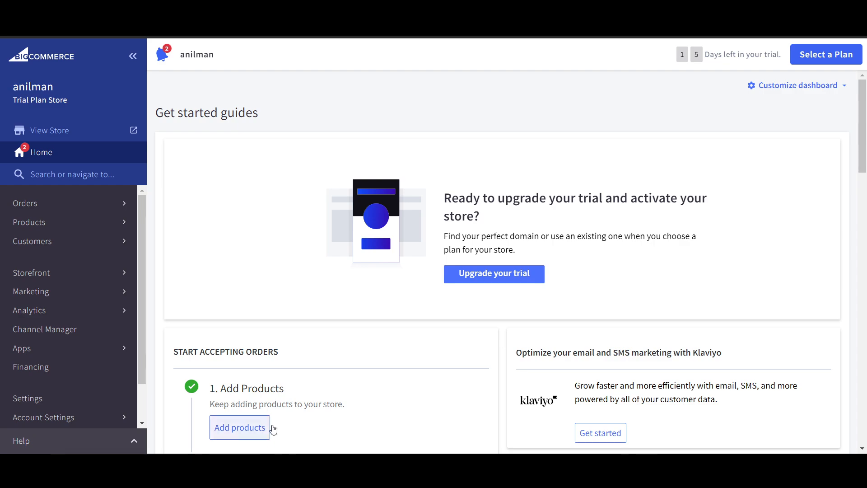
{"action": "scroll", "coordinate": [292, 404], "scroll_direction": "down", "scroll_amount": 10}
{"action": "scroll", "coordinate": [291, 404], "scroll_direction": "up", "scroll_amount": 7}
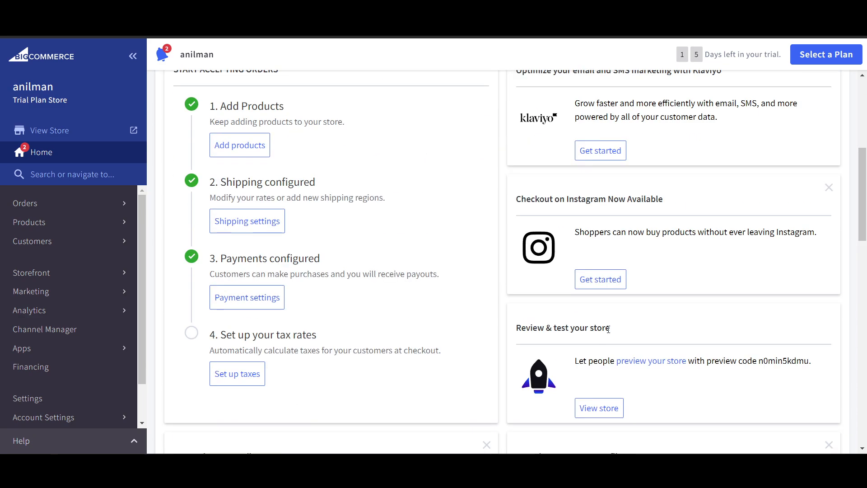
{"action": "scroll", "coordinate": [604, 298], "scroll_direction": "up", "scroll_amount": 3}
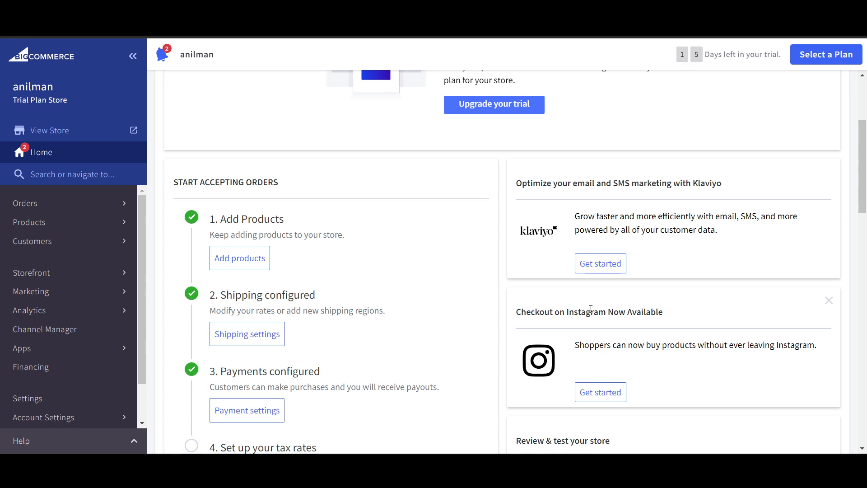
{"action": "scroll", "coordinate": [589, 332], "scroll_direction": "down", "scroll_amount": 3}
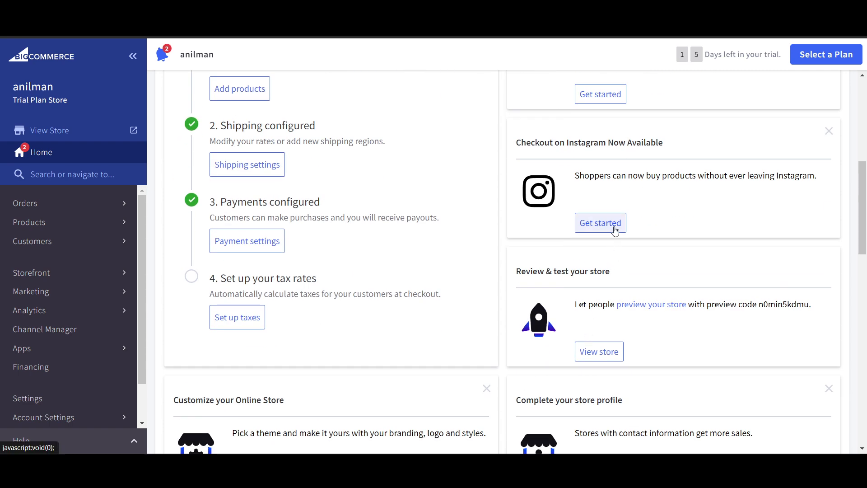
- Try reconnecting the Meta channel from the Checkout on Instagram guide, and review the channel types in Channel Manager
{"action": "left_click", "coordinate": [616, 230]}
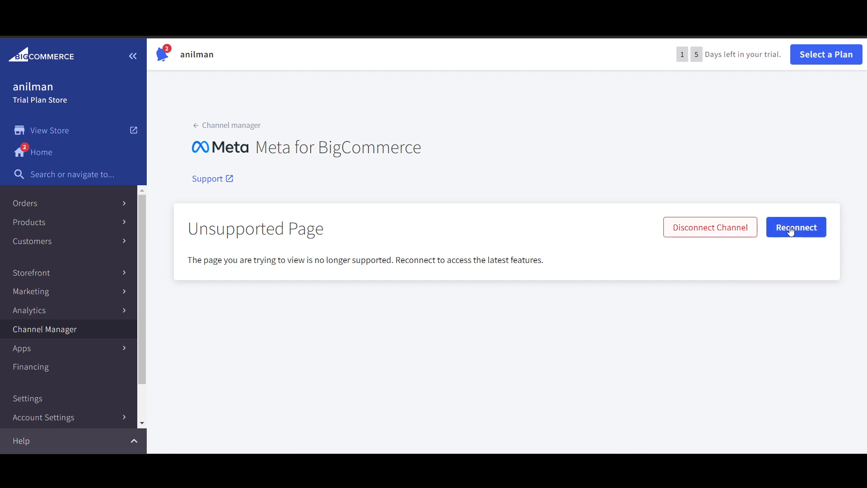
{"action": "left_click", "coordinate": [814, 234]}
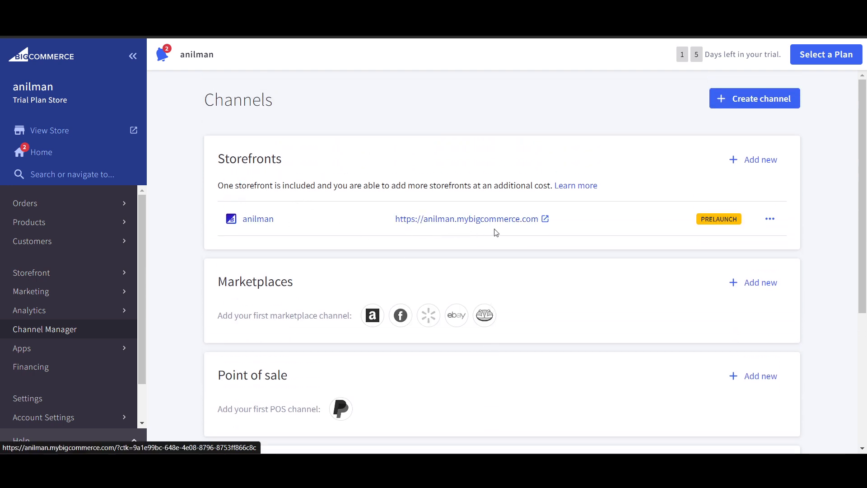
{"action": "scroll", "coordinate": [483, 237], "scroll_direction": "down", "scroll_amount": 3}
{"action": "scroll", "coordinate": [440, 234], "scroll_direction": "down", "scroll_amount": 3}
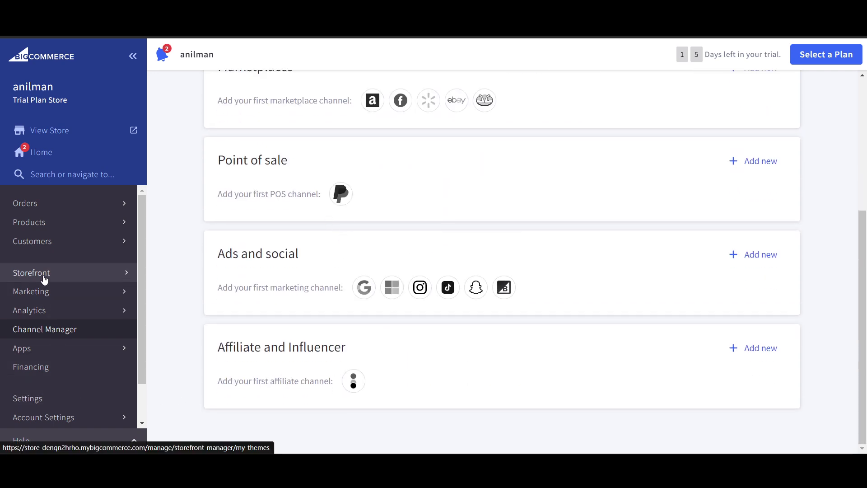
{"action": "scroll", "coordinate": [46, 279], "scroll_direction": "down", "scroll_amount": 2}
{"action": "scroll", "coordinate": [45, 331], "scroll_direction": "up", "scroll_amount": 2}
- Review the marketing Banners page and examine the name, content and location fields of the banner creation form
{"action": "left_click", "coordinate": [60, 296]}
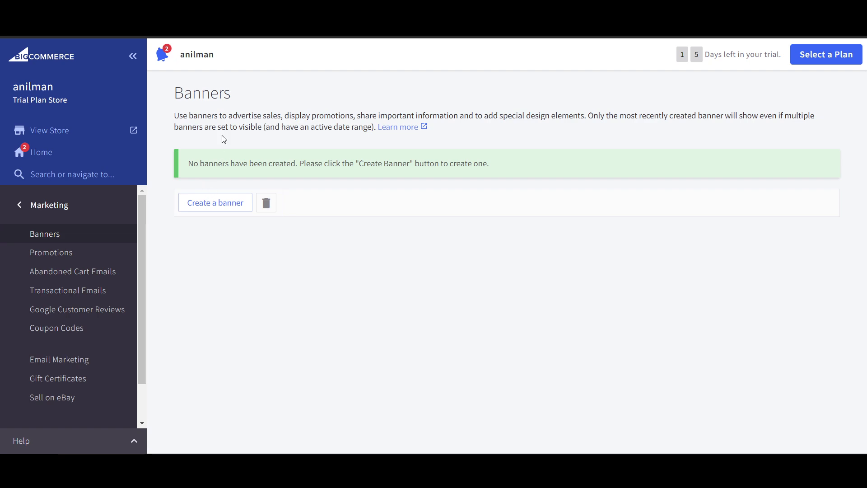
{"action": "left_click_drag", "start_coordinate": [224, 114], "coordinate": [573, 115]}
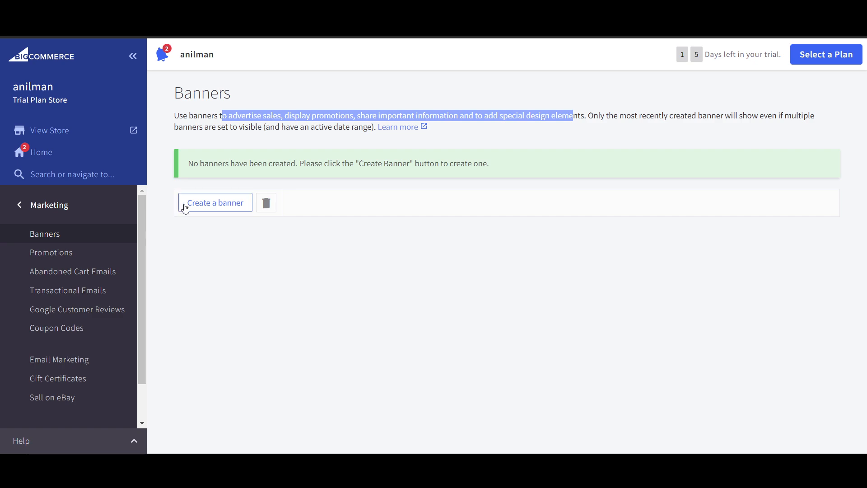
{"action": "left_click", "coordinate": [225, 197]}
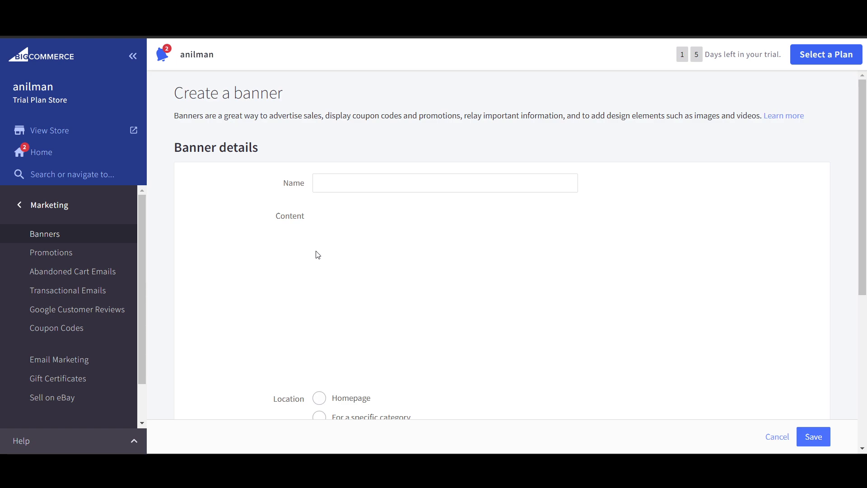
{"action": "scroll", "coordinate": [289, 320], "scroll_direction": "down", "scroll_amount": 5}
{"action": "scroll", "coordinate": [290, 316], "scroll_direction": "up", "scroll_amount": 5}
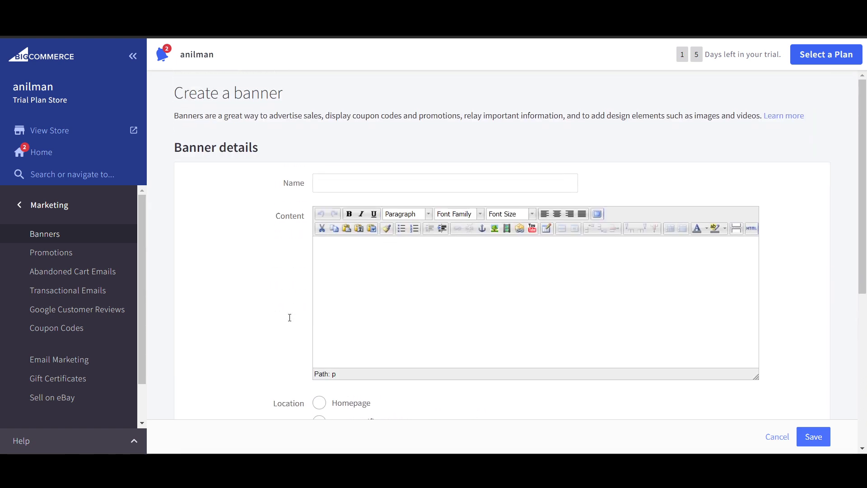
{"action": "scroll", "coordinate": [290, 320], "scroll_direction": "down", "scroll_amount": 5}
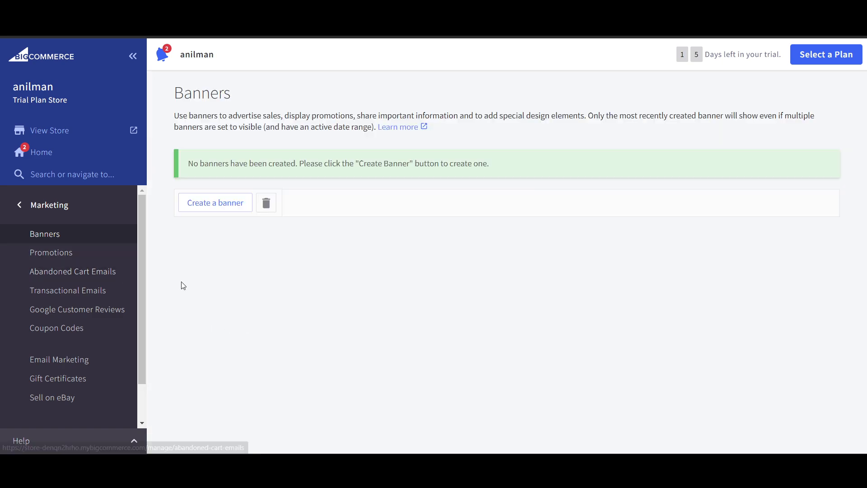
- Review the automatic promotions and the abandoned cart email templates
{"action": "left_click", "coordinate": [96, 254]}
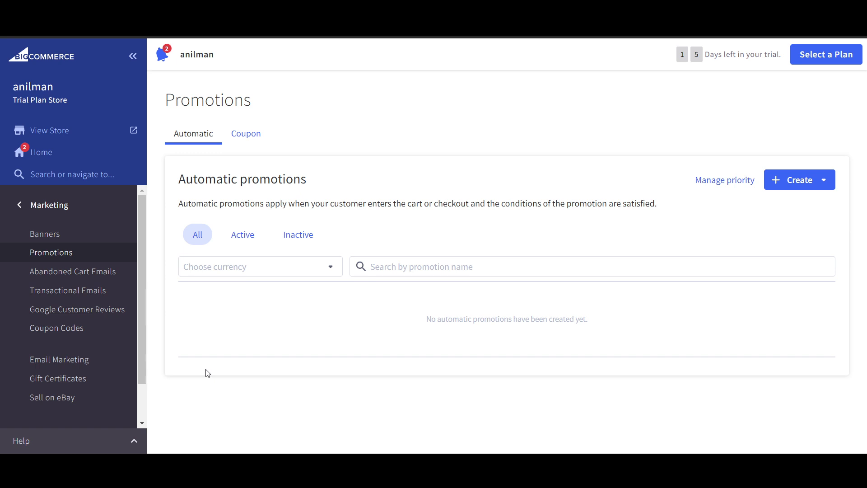
{"action": "left_click", "coordinate": [69, 274]}
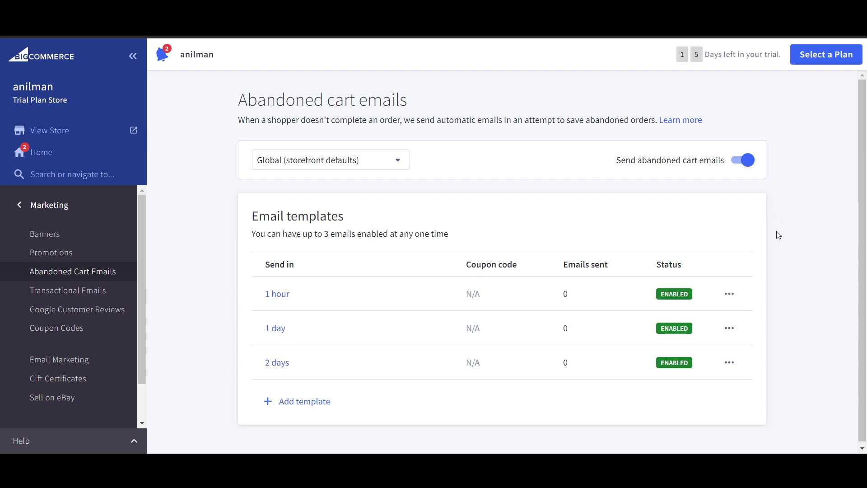
{"action": "scroll", "coordinate": [779, 235], "scroll_direction": "down", "scroll_amount": 1}
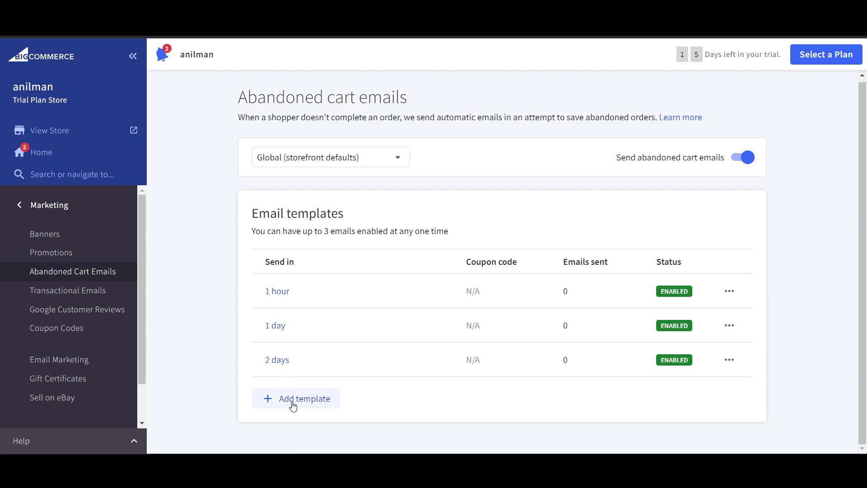
- Review the list of transactional email templates and the Google Customer Reviews page
{"action": "left_click", "coordinate": [71, 296]}
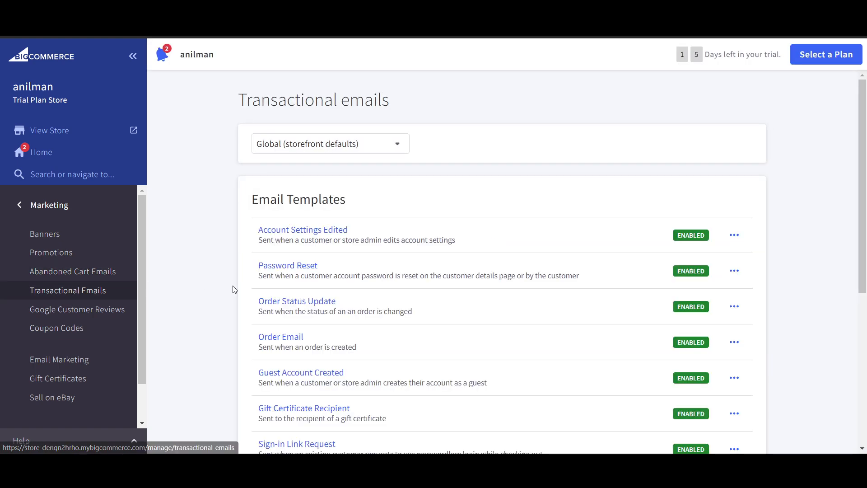
{"action": "scroll", "coordinate": [180, 287], "scroll_direction": "down", "scroll_amount": 6}
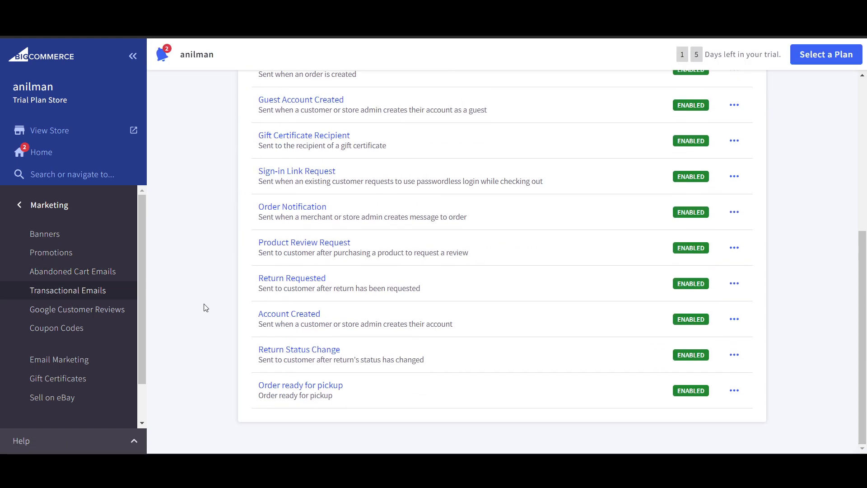
{"action": "scroll", "coordinate": [289, 339], "scroll_direction": "up", "scroll_amount": 8}
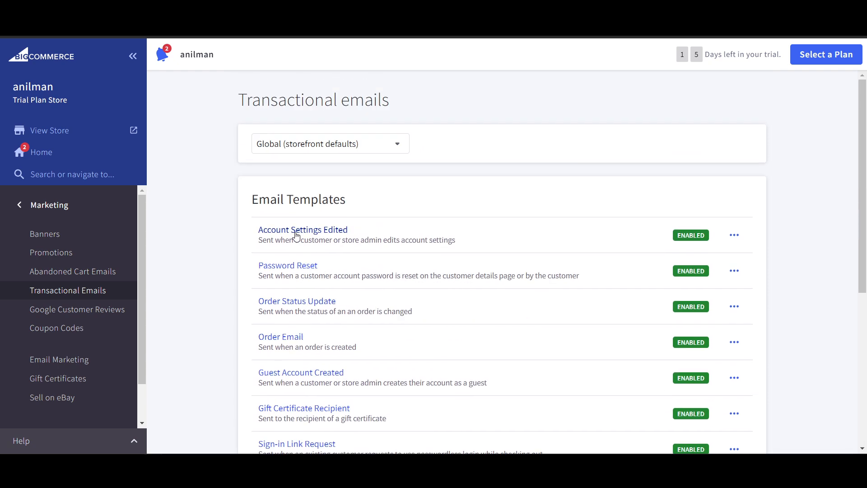
{"action": "scroll", "coordinate": [296, 237], "scroll_direction": "down", "scroll_amount": 4}
{"action": "scroll", "coordinate": [291, 315], "scroll_direction": "down", "scroll_amount": 3}
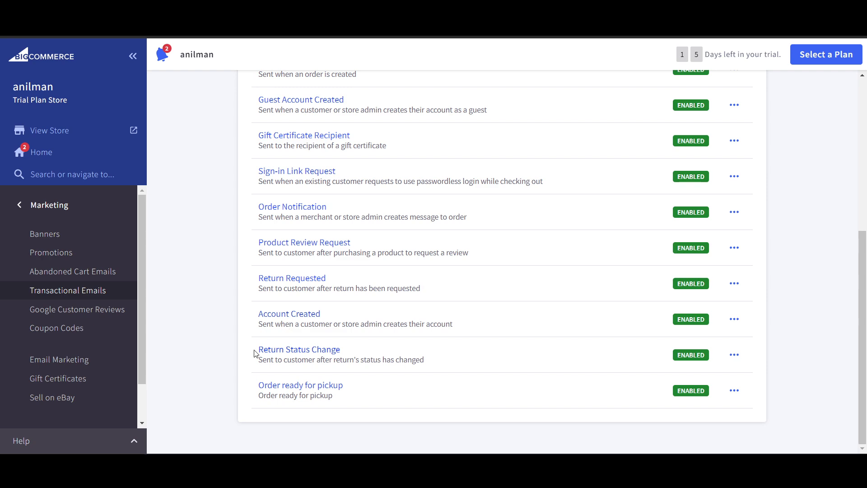
{"action": "scroll", "coordinate": [250, 354], "scroll_direction": "up", "scroll_amount": 6}
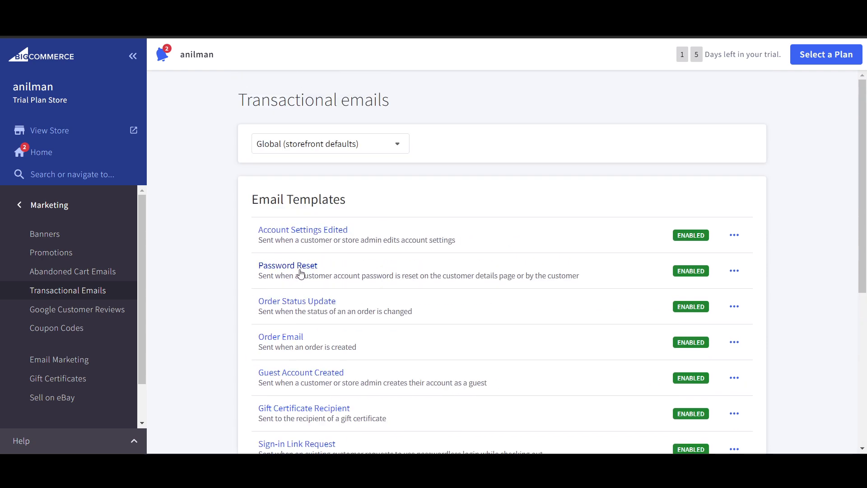
{"action": "scroll", "coordinate": [307, 289], "scroll_direction": "down", "scroll_amount": 3}
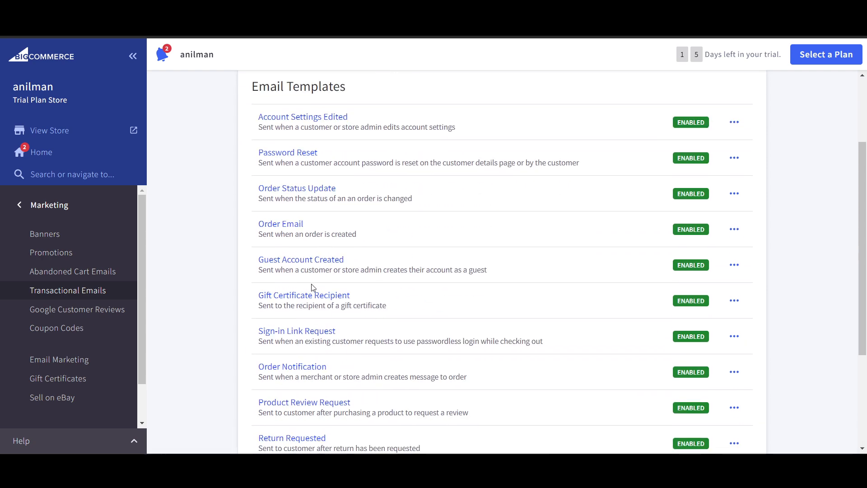
{"action": "scroll", "coordinate": [314, 287], "scroll_direction": "down", "scroll_amount": 4}
{"action": "scroll", "coordinate": [741, 361], "scroll_direction": "up", "scroll_amount": 1}
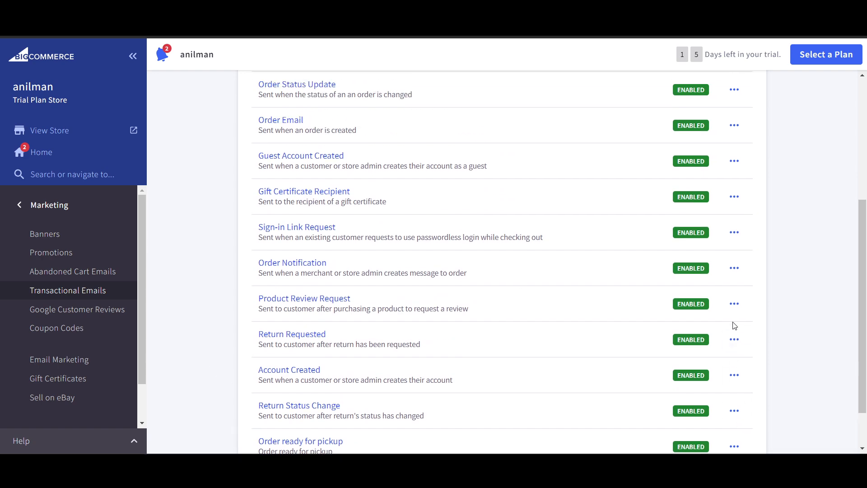
{"action": "scroll", "coordinate": [722, 307], "scroll_direction": "down", "scroll_amount": 1}
{"action": "left_click", "coordinate": [81, 309]}
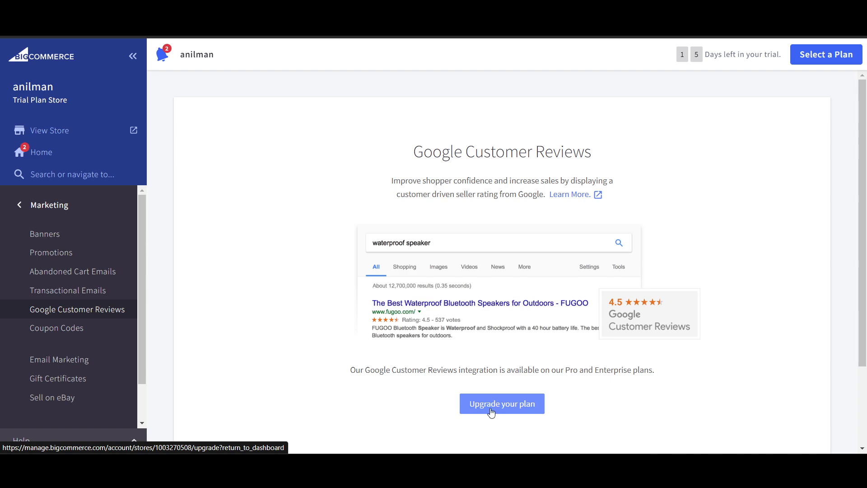
- Start a new coupon in Coupon Codes and set its coupon code to TRYFREE
{"action": "left_click", "coordinate": [88, 332]}
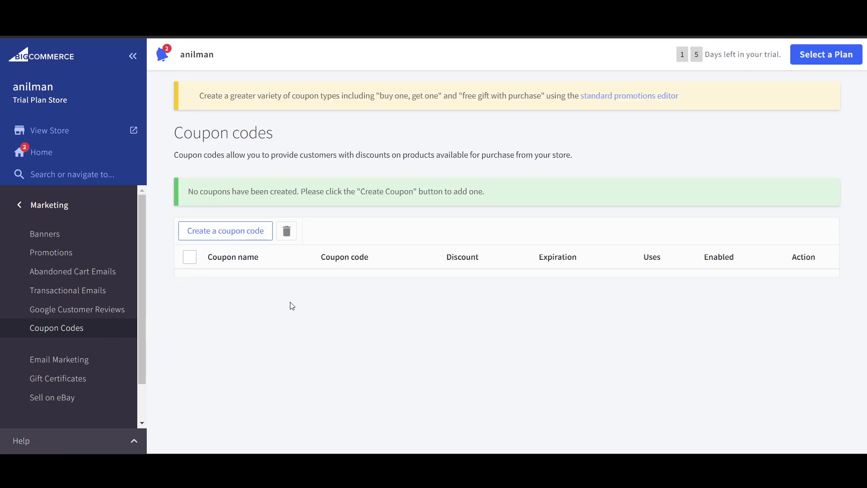
{"action": "left_click_drag", "start_coordinate": [413, 236], "coordinate": [271, 244]}
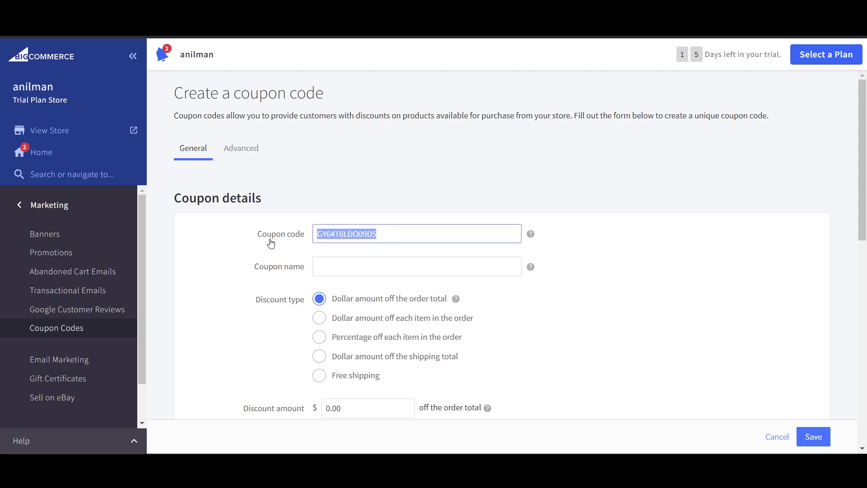
{"action": "key", "text": "BackSpace"}
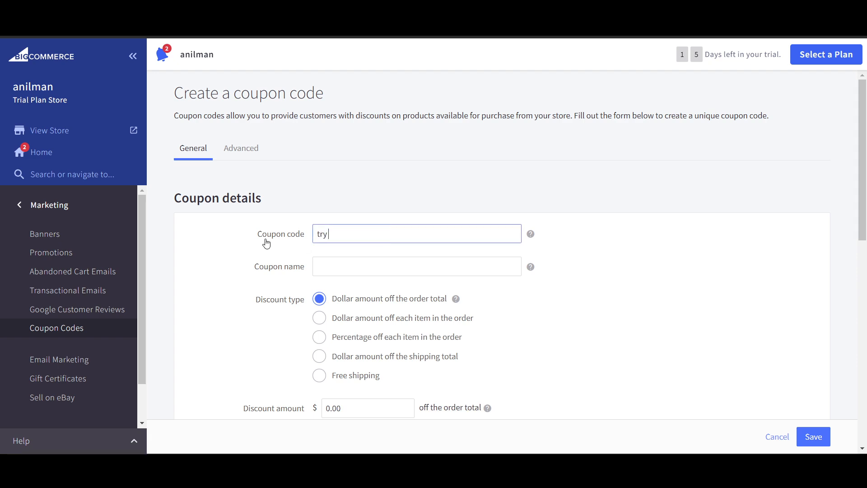
{"action": "key", "text": "ctrl+a"}
{"action": "key", "text": "BackSpace"}
{"action": "type", "text": "TREEFRE"}
{"action": "key", "text": "BackSpace"}
{"action": "type", "text": "Y"}
- Copy the coupon code into the coupon name so that it reads TRYFREE
{"action": "left_click", "coordinate": [349, 268]}
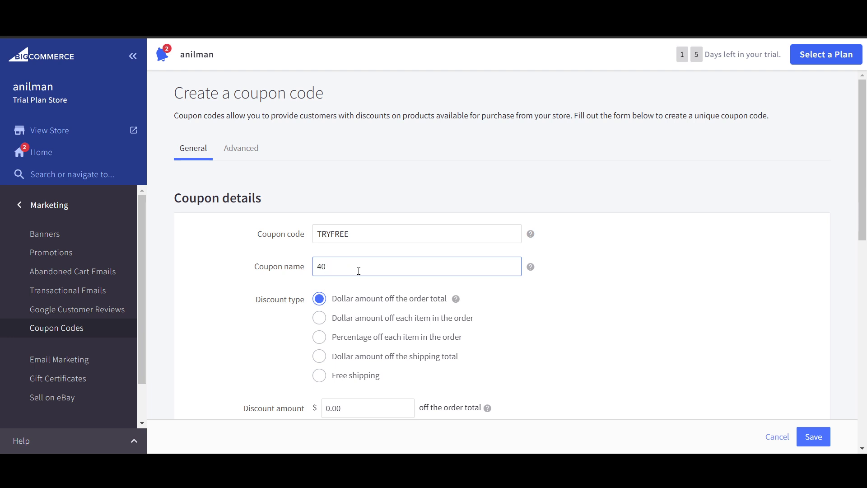
{"action": "left_click_drag", "start_coordinate": [358, 236], "coordinate": [265, 236]}
{"action": "key", "text": "ctrl+c"}
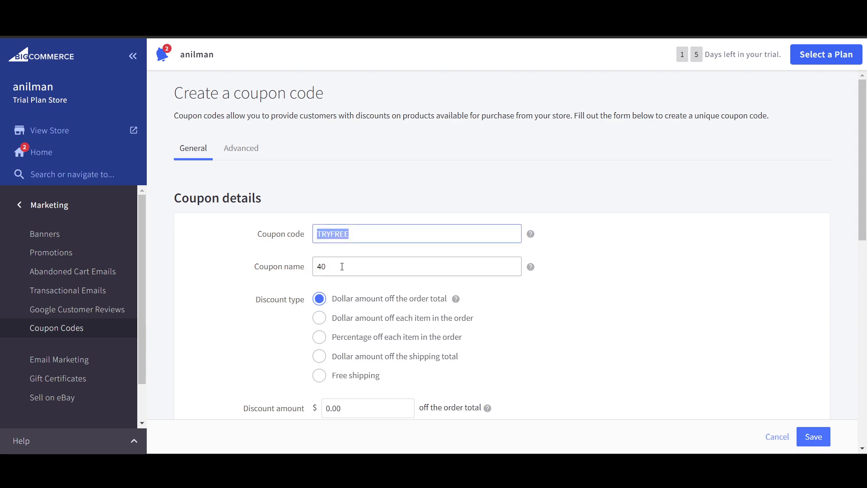
{"action": "double_click", "coordinate": [342, 266]}
{"action": "key", "text": "ctrl+v"}
{"action": "left_click", "coordinate": [558, 337]}
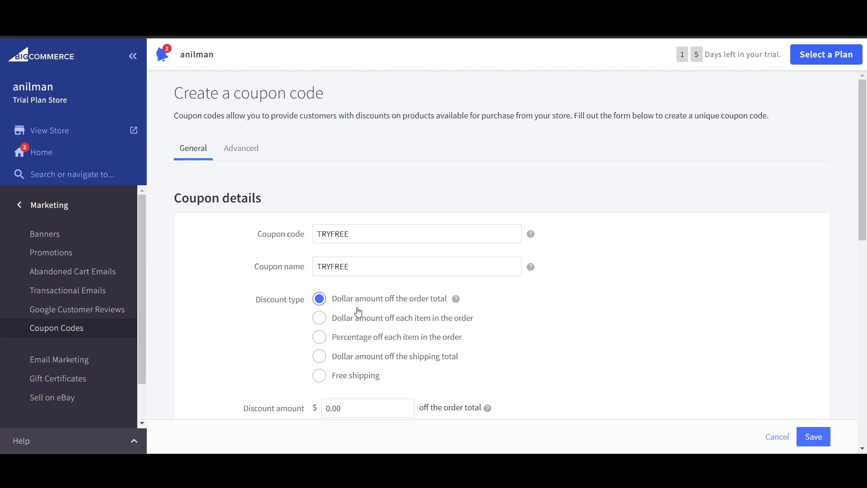
- Set the coupon's discount amount to $30 off the order total
{"action": "scroll", "coordinate": [366, 318], "scroll_direction": "down", "scroll_amount": 1}
{"action": "left_click", "coordinate": [361, 350]}
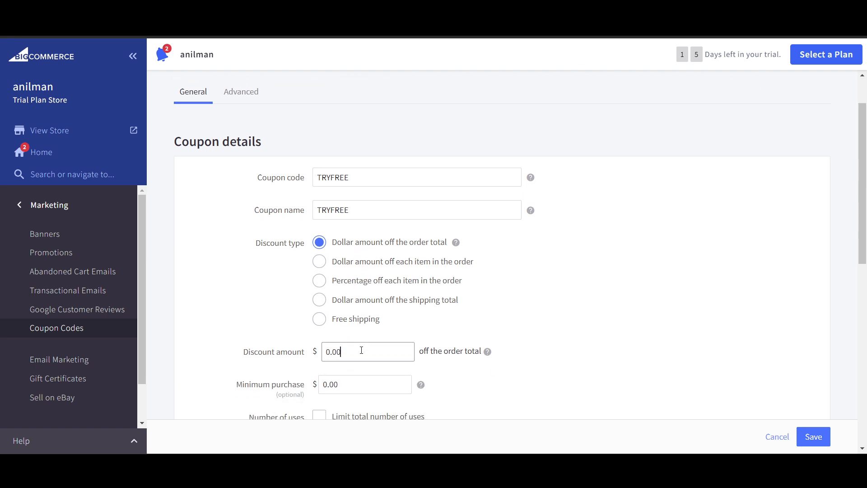
{"action": "left_click_drag", "start_coordinate": [368, 353], "coordinate": [300, 360]}
{"action": "type", "text": "30"}
{"action": "scroll", "coordinate": [280, 360], "scroll_direction": "down", "scroll_amount": 2}
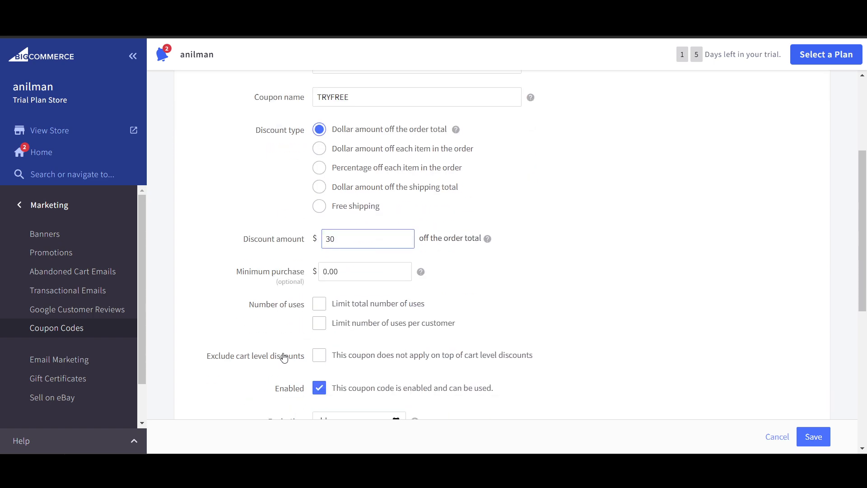
- Set the coupon's minimum purchase to $100 and check the entered coupon details
{"action": "left_click_drag", "start_coordinate": [355, 271], "coordinate": [287, 274]}
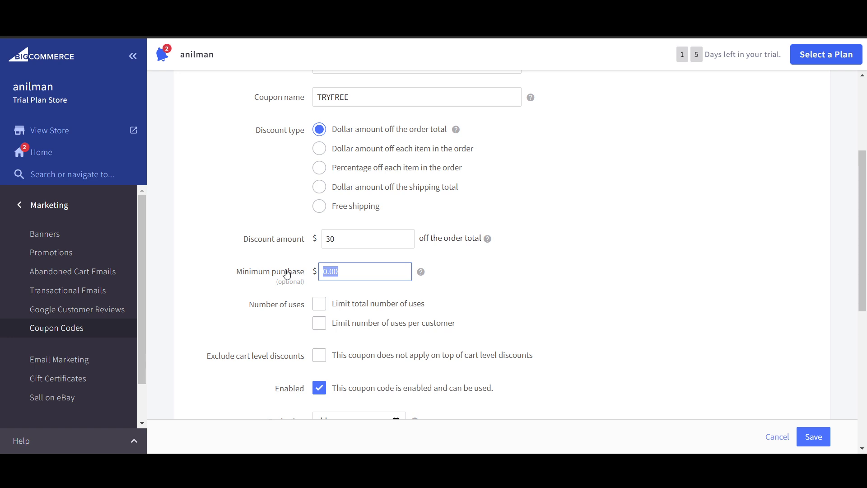
{"action": "type", "text": "1"}
{"action": "left_click", "coordinate": [503, 301]}
{"action": "scroll", "coordinate": [503, 301], "scroll_direction": "down", "scroll_amount": 1}
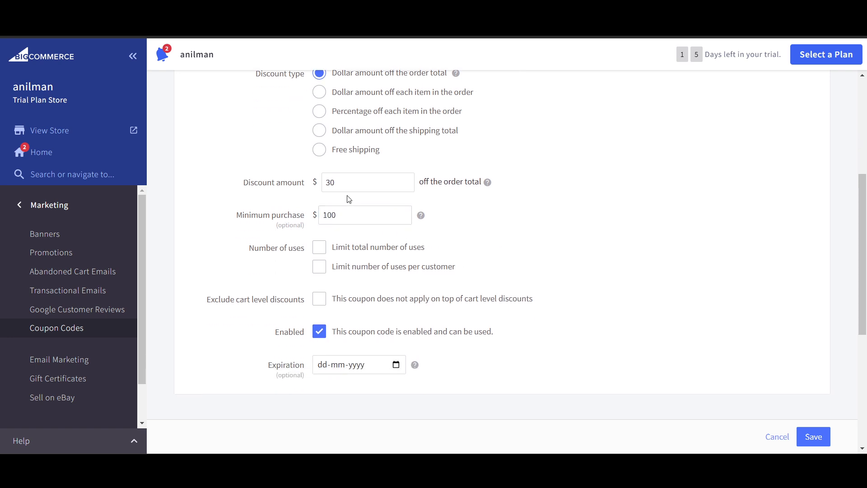
{"action": "scroll", "coordinate": [517, 299], "scroll_direction": "up", "scroll_amount": 2}
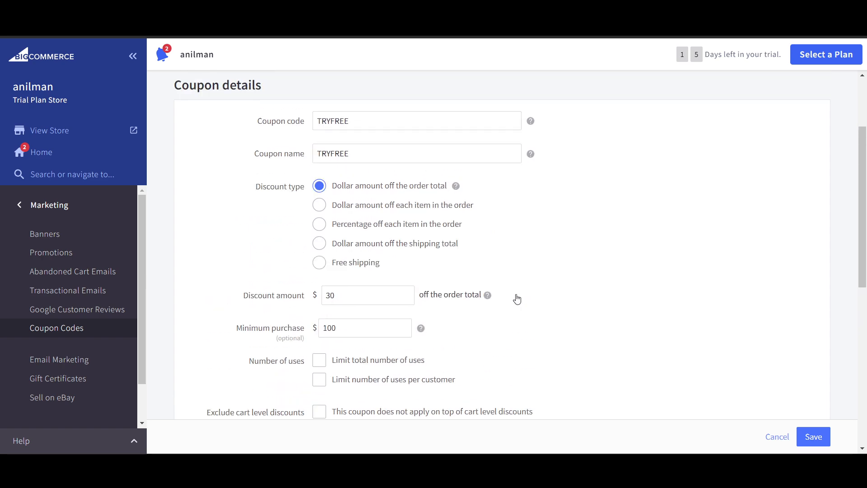
{"action": "scroll", "coordinate": [561, 324], "scroll_direction": "down", "scroll_amount": 1}
{"action": "scroll", "coordinate": [560, 324], "scroll_direction": "up", "scroll_amount": 1}
{"action": "scroll", "coordinate": [561, 324], "scroll_direction": "down", "scroll_amount": 3}
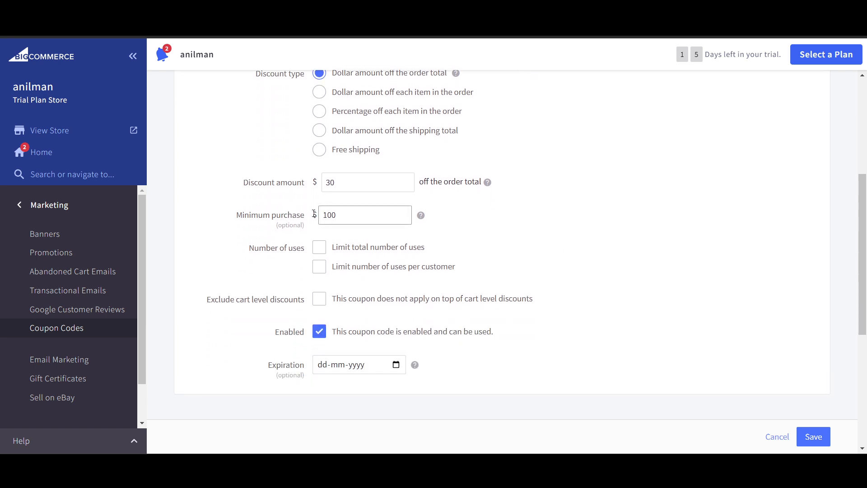
- Limit the coupon's total number of uses to 1
{"action": "scroll", "coordinate": [320, 262], "scroll_direction": "down", "scroll_amount": 1}
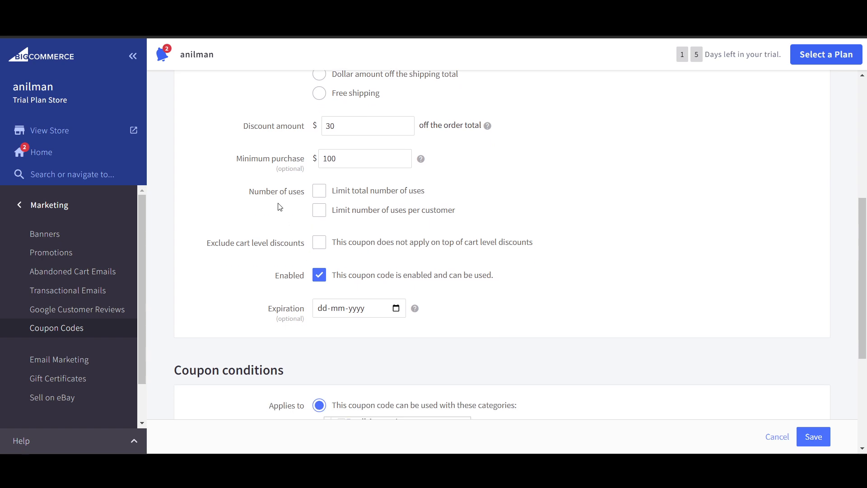
{"action": "left_click", "coordinate": [319, 190]}
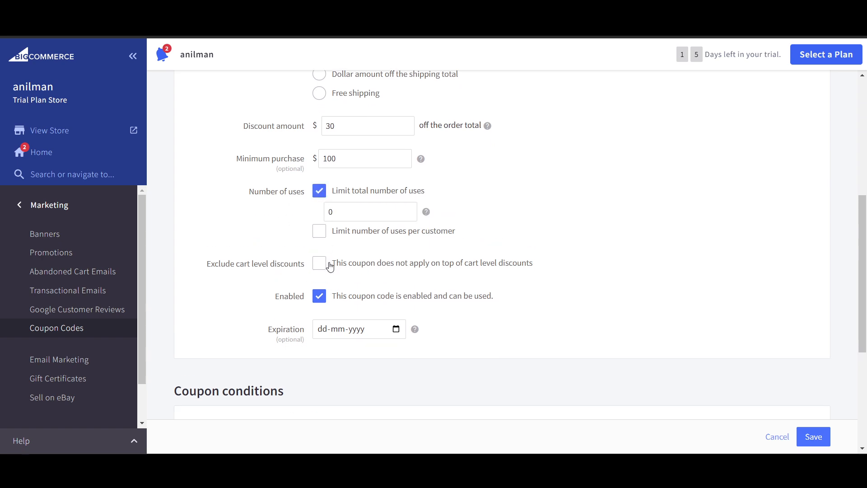
{"action": "scroll", "coordinate": [325, 263], "scroll_direction": "down", "scroll_amount": 1}
{"action": "double_click", "coordinate": [363, 162]}
{"action": "left_click", "coordinate": [541, 199]}
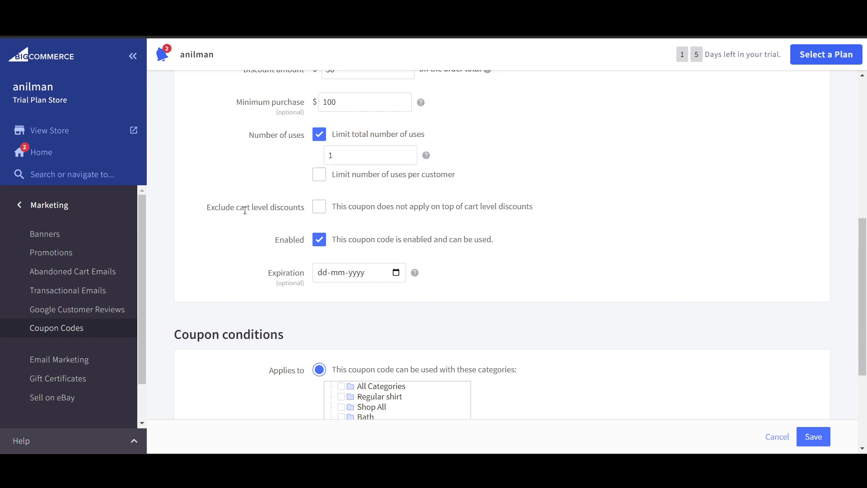
- Restrict the coupon to the Regular shirt category and save it
{"action": "scroll", "coordinate": [325, 209], "scroll_direction": "down", "scroll_amount": 3}
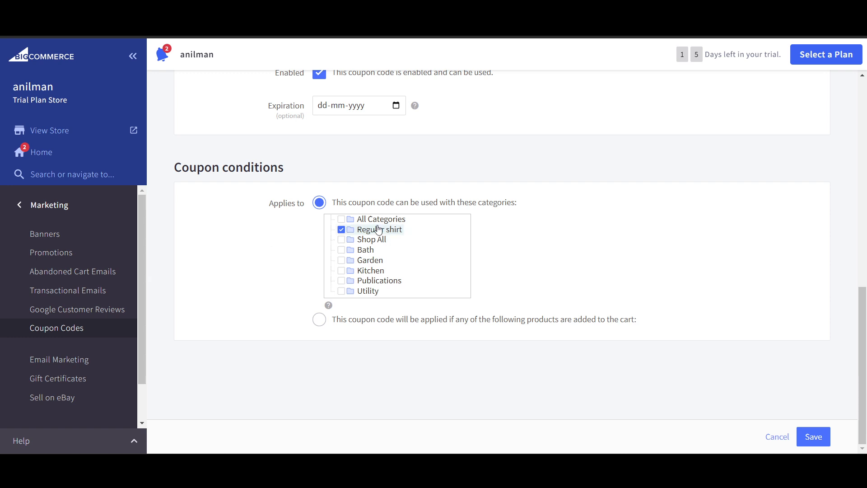
{"action": "left_click", "coordinate": [812, 436]}
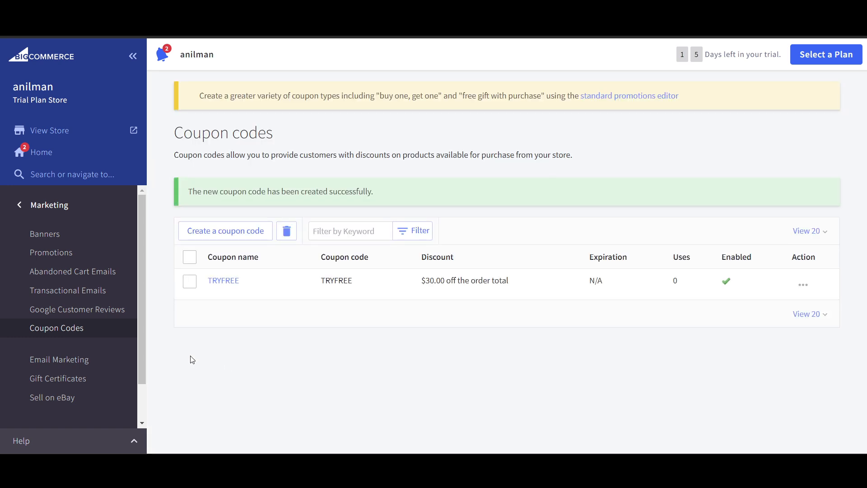
- Review the Email Marketing newsletter settings and the Gift Certificates description and settings
{"action": "left_click", "coordinate": [49, 359]}
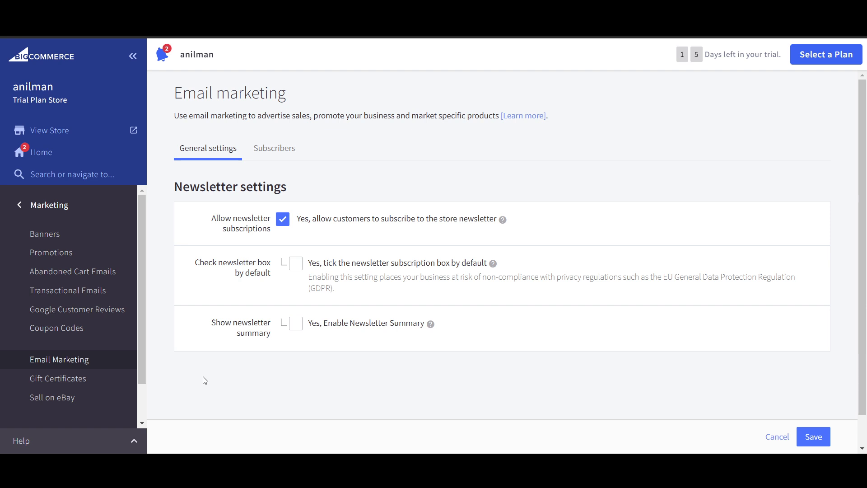
{"action": "scroll", "coordinate": [64, 384], "scroll_direction": "down", "scroll_amount": 2}
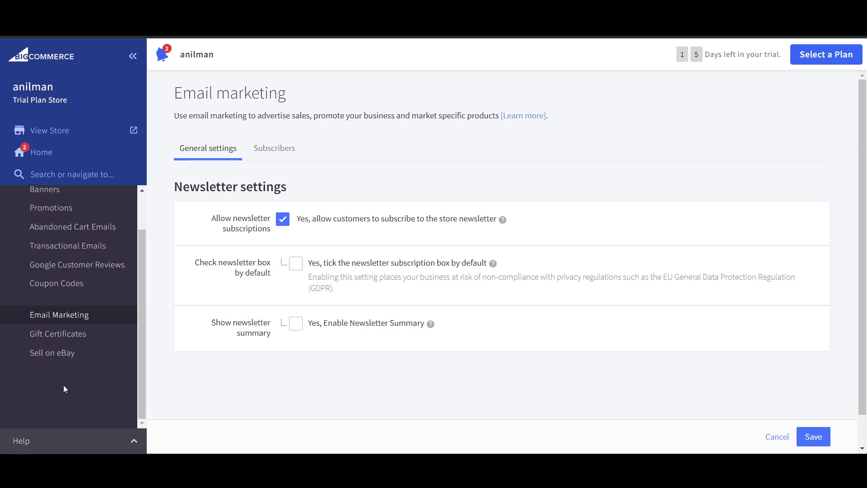
{"action": "scroll", "coordinate": [67, 380], "scroll_direction": "up", "scroll_amount": 2}
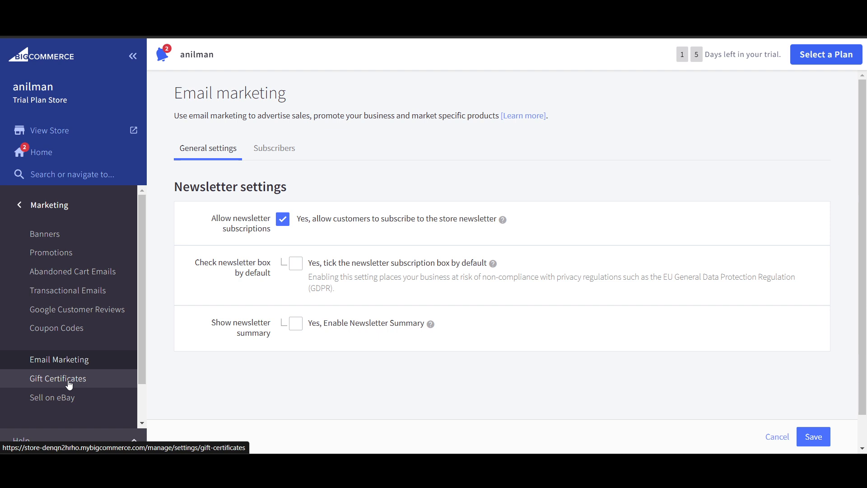
{"action": "scroll", "coordinate": [69, 384], "scroll_direction": "down", "scroll_amount": 2}
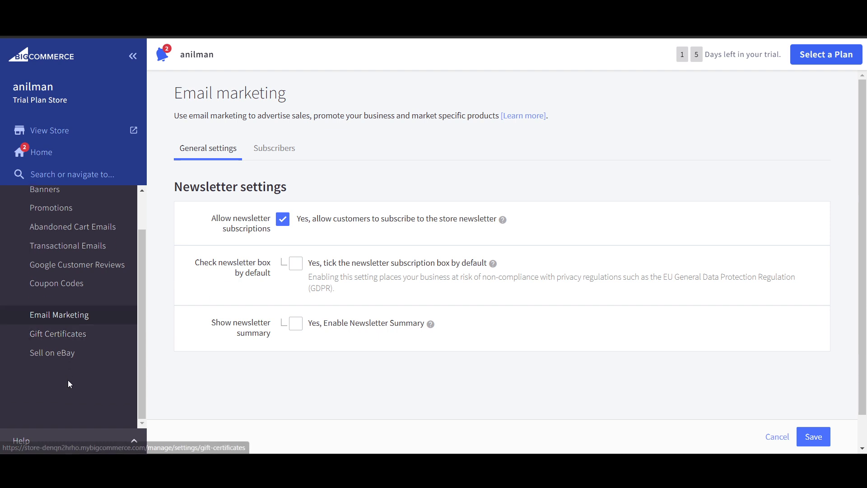
{"action": "left_click", "coordinate": [66, 340]}
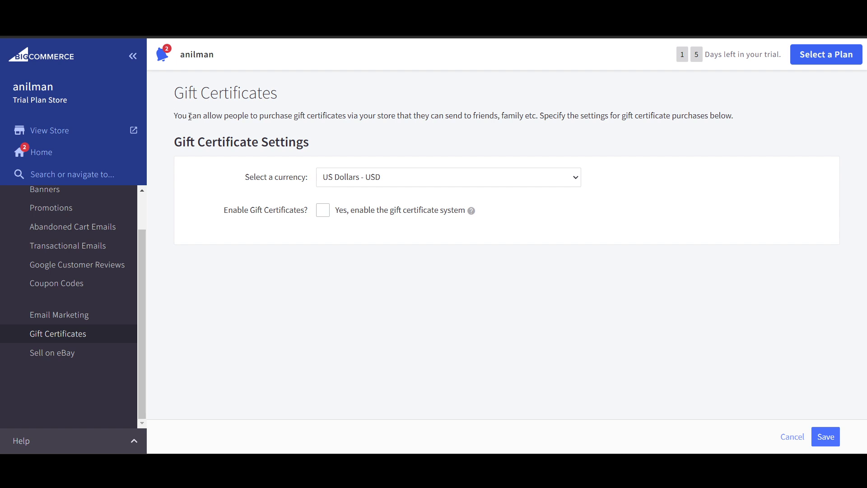
{"action": "left_click_drag", "start_coordinate": [284, 116], "coordinate": [366, 119]}
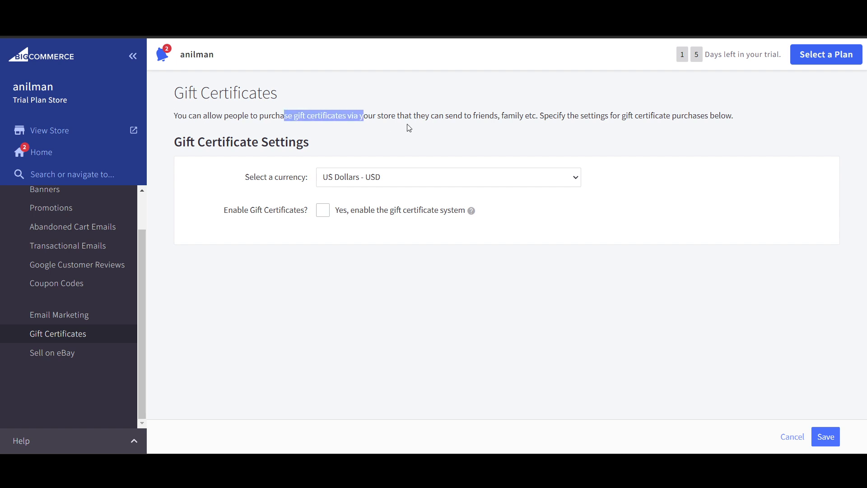
{"action": "left_click_drag", "start_coordinate": [515, 116], "coordinate": [617, 116]}
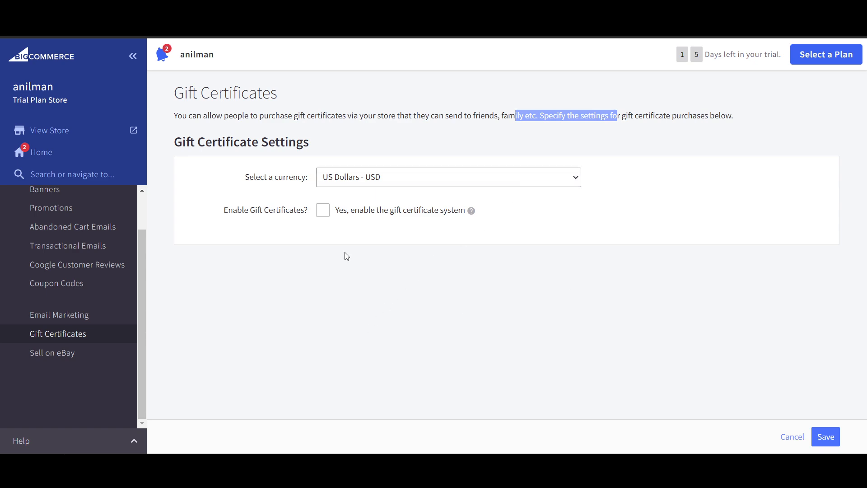
- Go from Marketing to the Analytics store overview and examine its summary metrics and revenue chart
{"action": "scroll", "coordinate": [74, 355], "scroll_direction": "up", "scroll_amount": 1}
{"action": "scroll", "coordinate": [74, 355], "scroll_direction": "up", "scroll_amount": 3}
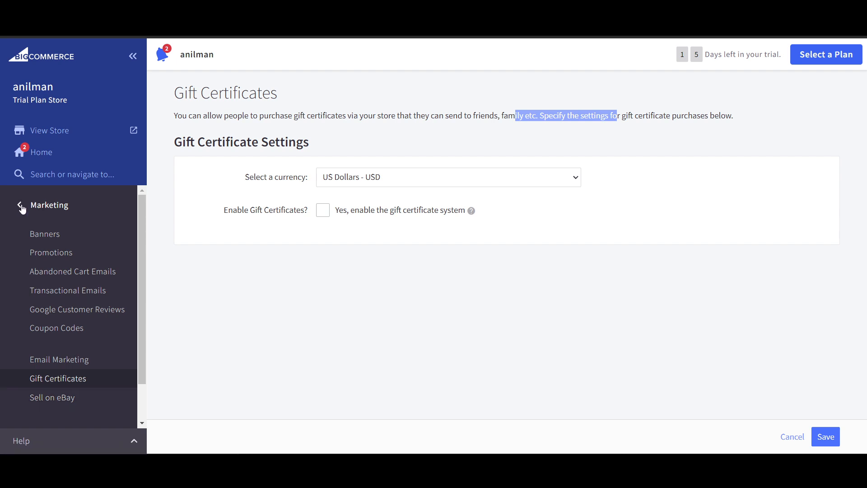
{"action": "left_click", "coordinate": [23, 205]}
{"action": "left_click", "coordinate": [68, 309]}
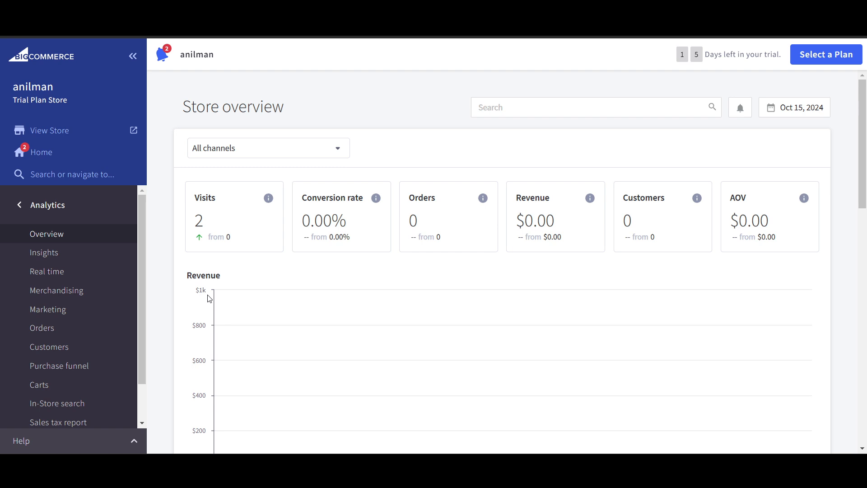
{"action": "scroll", "coordinate": [212, 300], "scroll_direction": "down", "scroll_amount": 3}
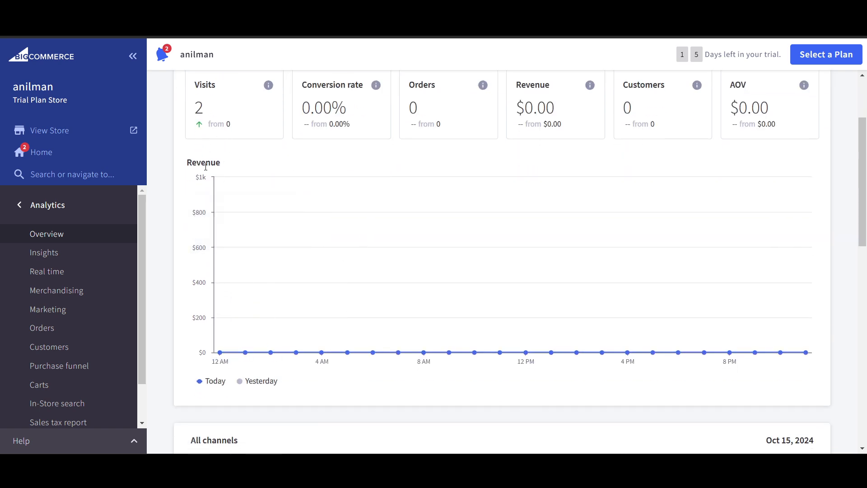
{"action": "scroll", "coordinate": [428, 255], "scroll_direction": "up", "scroll_amount": 2}
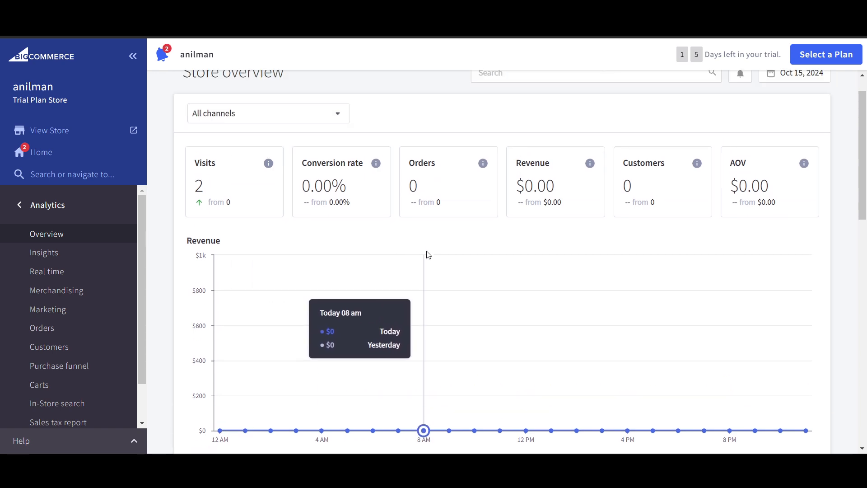
{"action": "scroll", "coordinate": [329, 228], "scroll_direction": "down", "scroll_amount": 1}
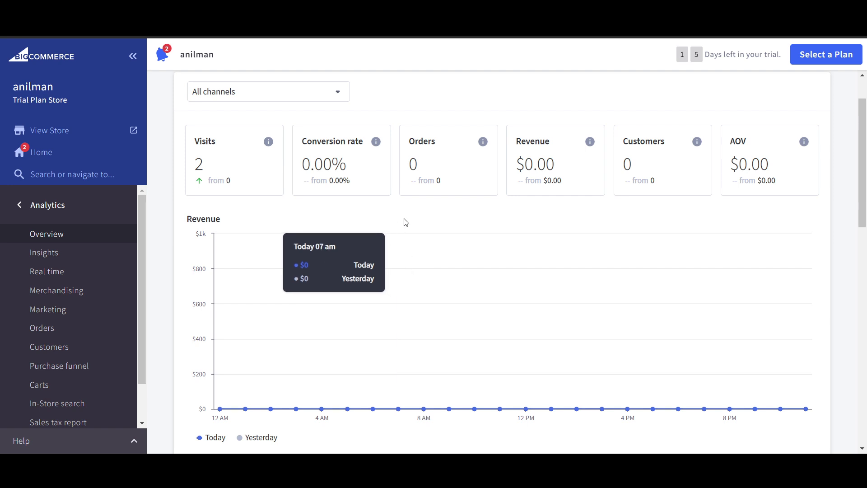
- Examine the orders, revenue, customers and AOV figures, plus the purchase funnel and abandoned carts sections
{"action": "double_click", "coordinate": [413, 162]}
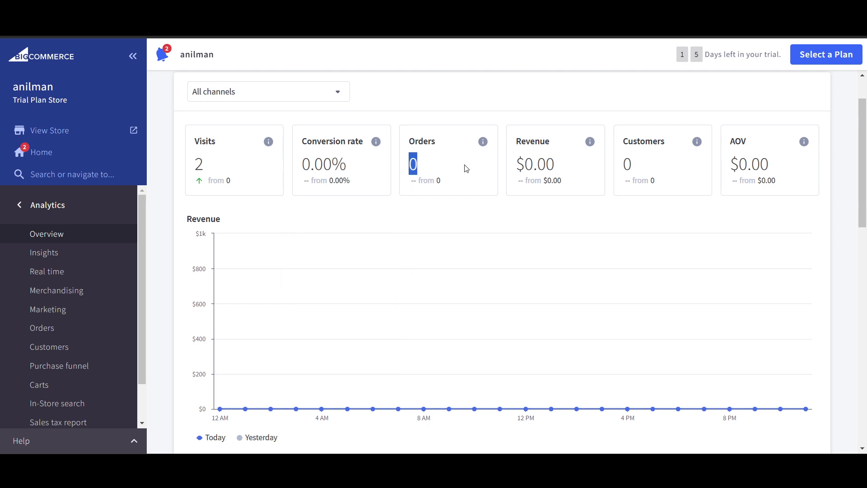
{"action": "double_click", "coordinate": [529, 165]}
{"action": "left_click_drag", "start_coordinate": [656, 167], "coordinate": [752, 168]}
{"action": "left_click", "coordinate": [779, 168]}
{"action": "scroll", "coordinate": [745, 253], "scroll_direction": "down", "scroll_amount": 8}
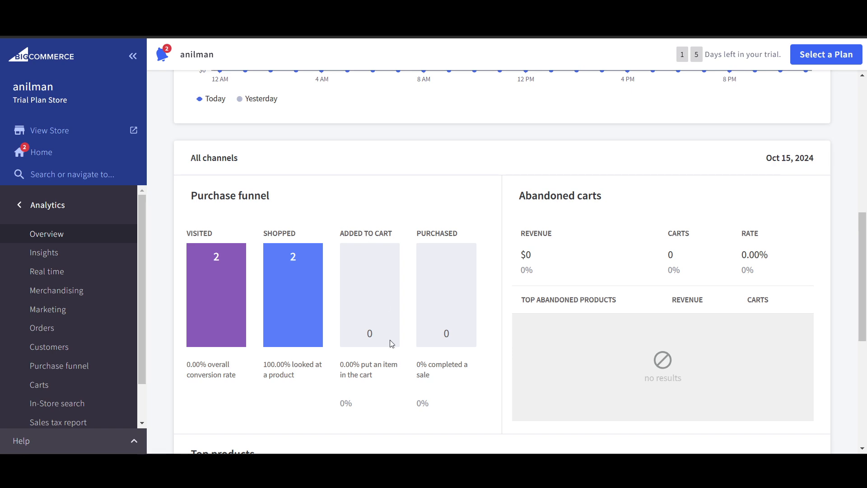
{"action": "scroll", "coordinate": [403, 371], "scroll_direction": "up", "scroll_amount": 5}
{"action": "scroll", "coordinate": [316, 356], "scroll_direction": "down", "scroll_amount": 4}
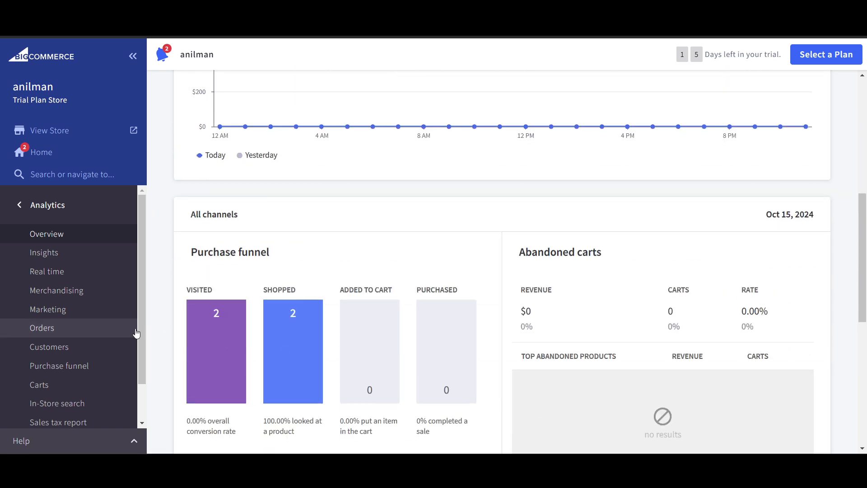
{"action": "scroll", "coordinate": [108, 334], "scroll_direction": "down", "scroll_amount": 1}
{"action": "scroll", "coordinate": [77, 307], "scroll_direction": "up", "scroll_amount": 1}
- Open the Insights reports page and read through how Ecommerce Insights can improve sales
{"action": "left_click", "coordinate": [58, 252]}
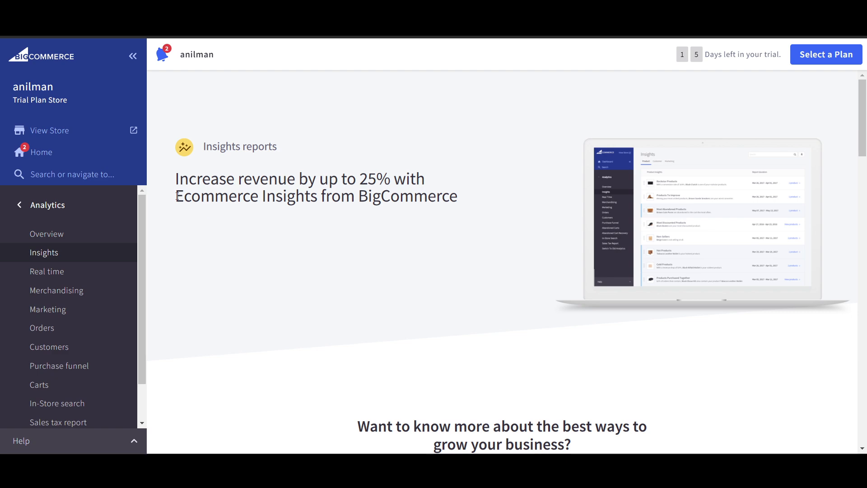
{"action": "left_click_drag", "start_coordinate": [176, 179], "coordinate": [429, 192]}
{"action": "left_click", "coordinate": [323, 205]}
{"action": "scroll", "coordinate": [431, 340], "scroll_direction": "down", "scroll_amount": 15}
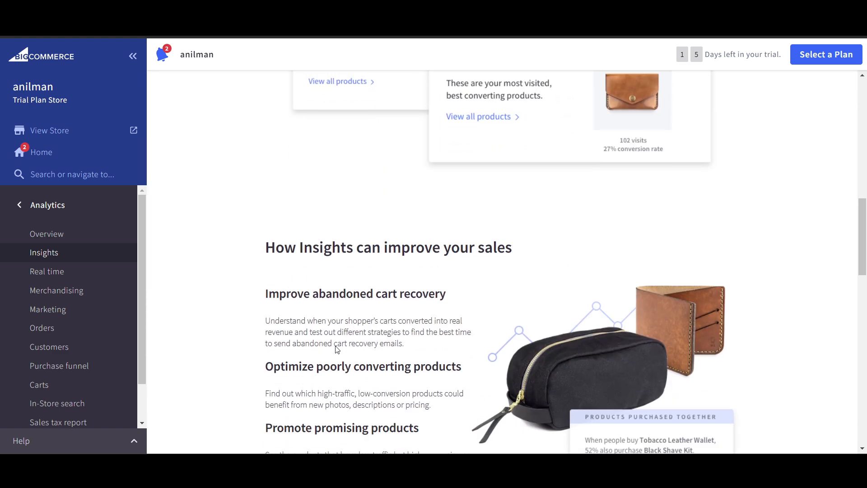
{"action": "scroll", "coordinate": [337, 349], "scroll_direction": "down", "scroll_amount": 5}
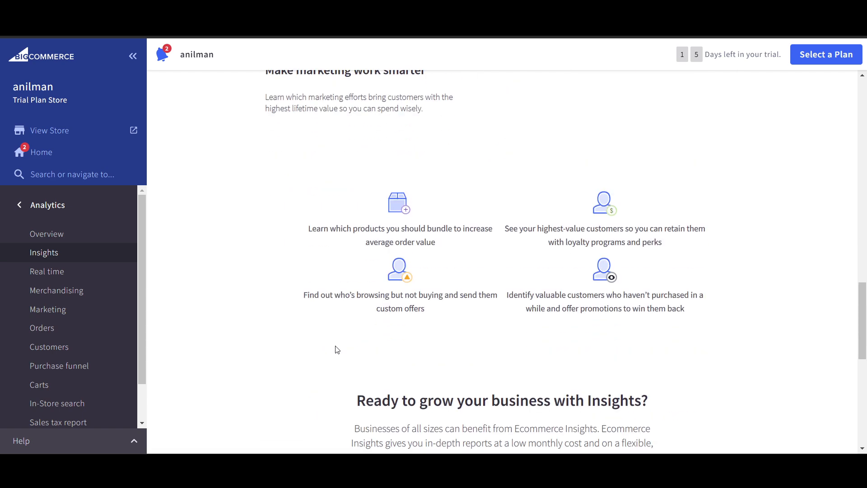
- Review the Real time analytics, including statistics, latest activity and latest products sold
{"action": "left_click", "coordinate": [39, 270]}
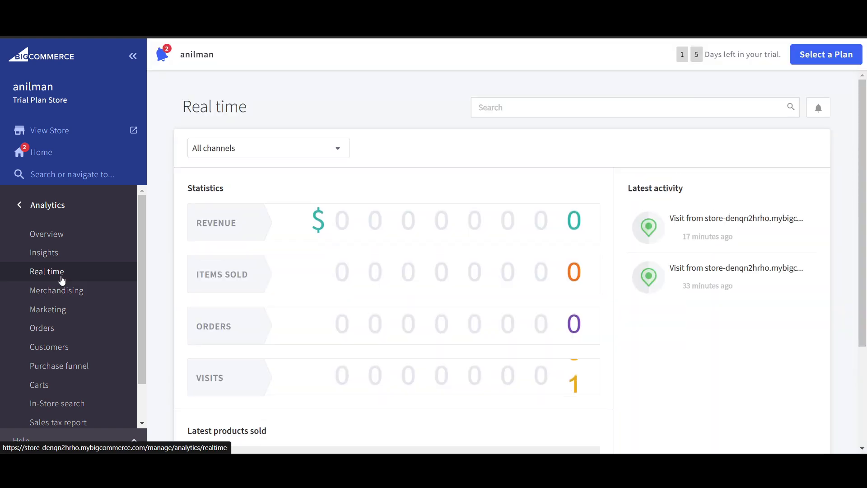
{"action": "scroll", "coordinate": [605, 373], "scroll_direction": "down", "scroll_amount": 2}
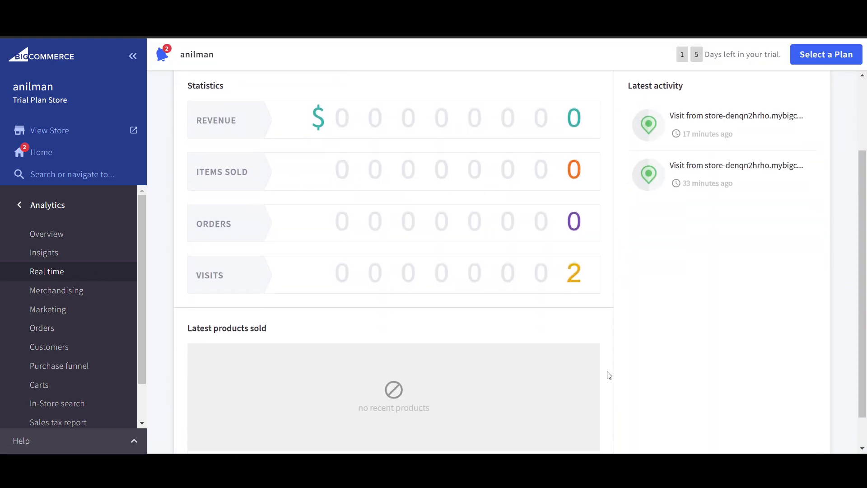
{"action": "scroll", "coordinate": [608, 375], "scroll_direction": "up", "scroll_amount": 2}
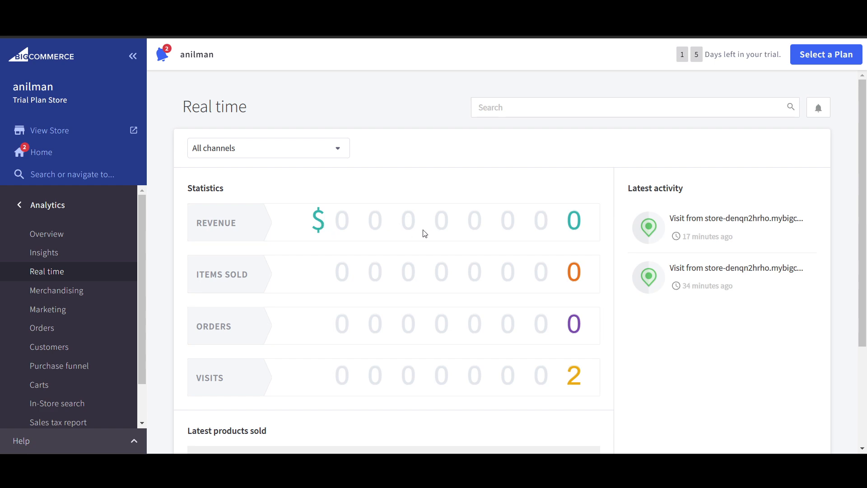
{"action": "scroll", "coordinate": [431, 323], "scroll_direction": "down", "scroll_amount": 3}
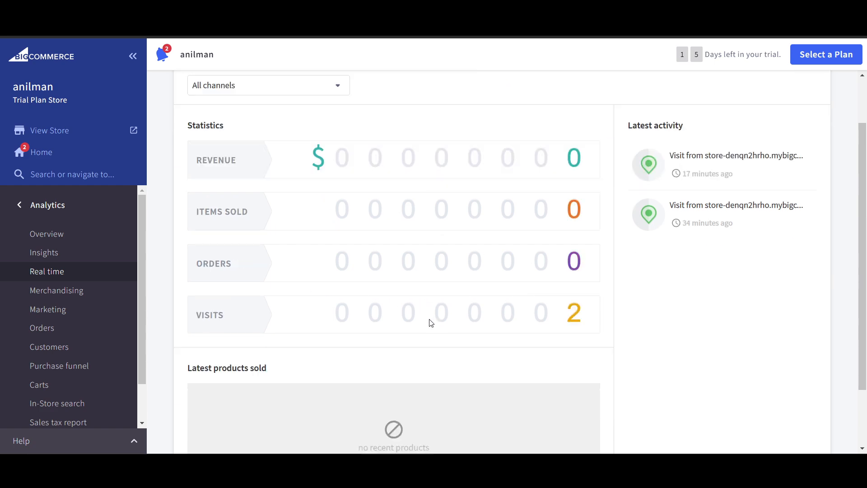
{"action": "scroll", "coordinate": [431, 323], "scroll_direction": "up", "scroll_amount": 3}
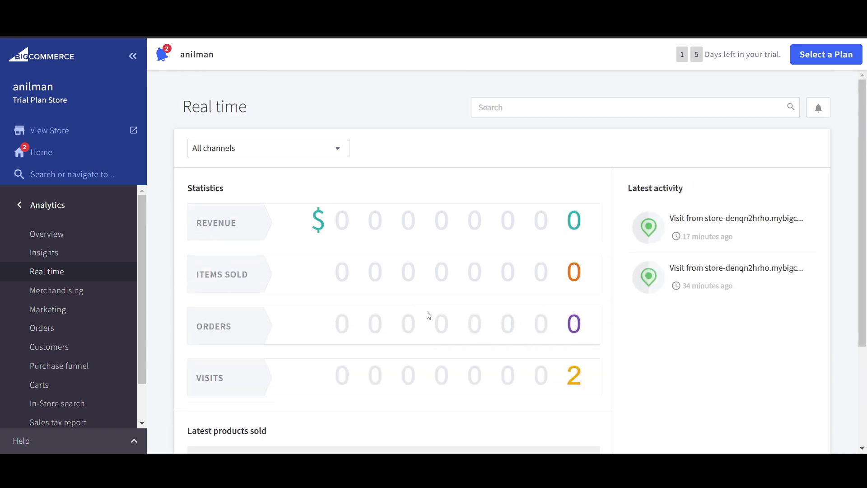
- Review the Merchandising report's revenue chart and products table, and the Marketing report's traffic source and visit origin details
{"action": "left_click", "coordinate": [85, 294]}
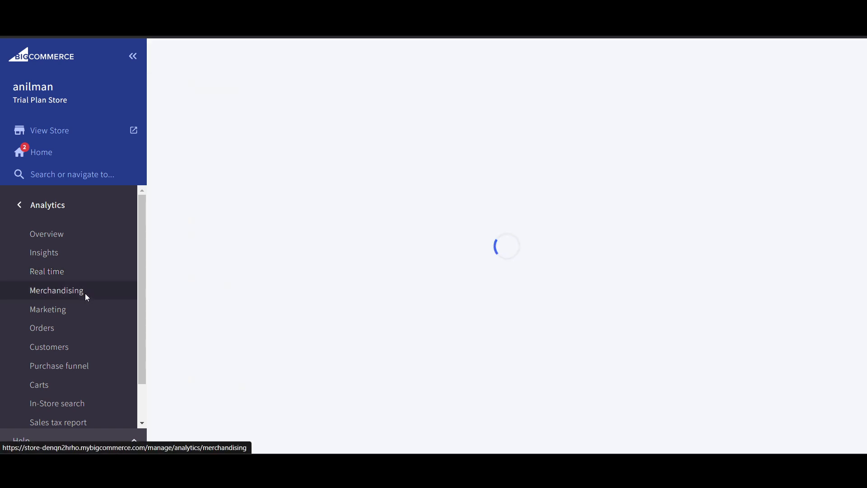
{"action": "scroll", "coordinate": [357, 338], "scroll_direction": "down", "scroll_amount": 4}
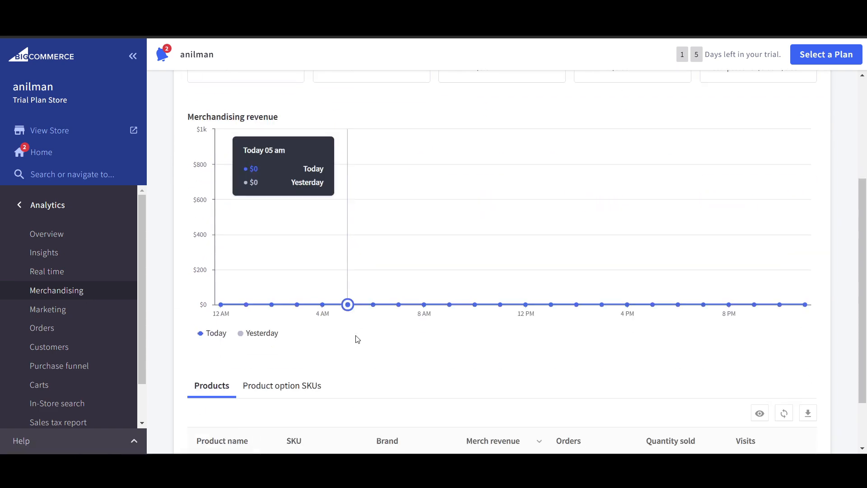
{"action": "scroll", "coordinate": [321, 396], "scroll_direction": "down", "scroll_amount": 2}
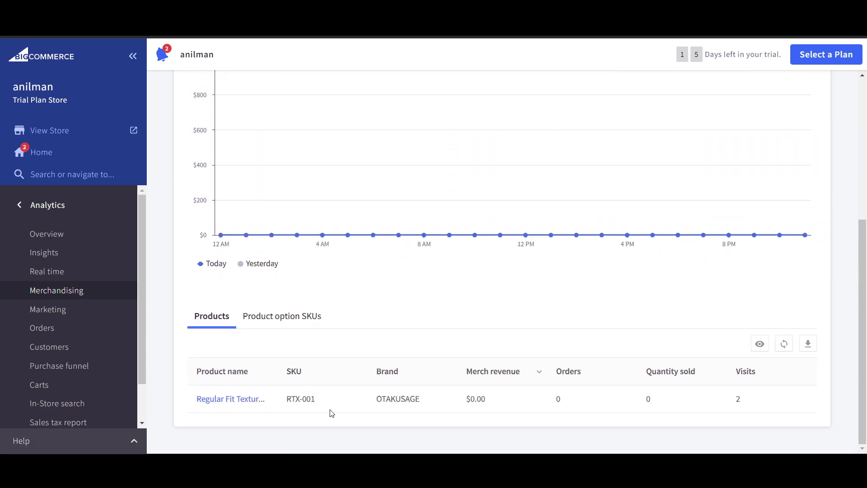
{"action": "left_click", "coordinate": [98, 308]}
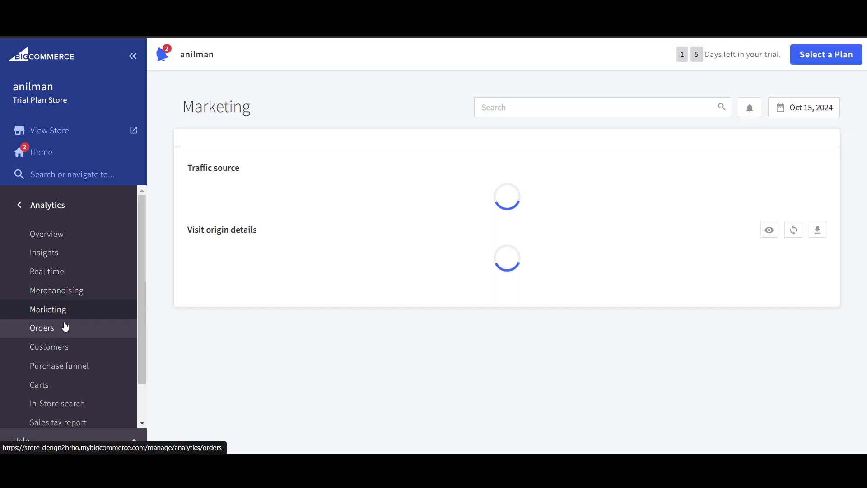
{"action": "scroll", "coordinate": [410, 329], "scroll_direction": "down", "scroll_amount": 3}
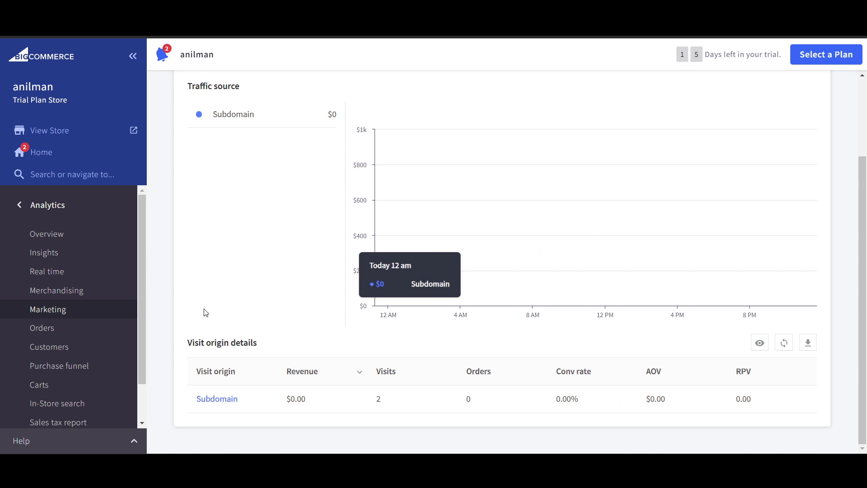
- Review the Orders analytics report and the Customers report with its customer metrics and table
{"action": "left_click", "coordinate": [46, 329]}
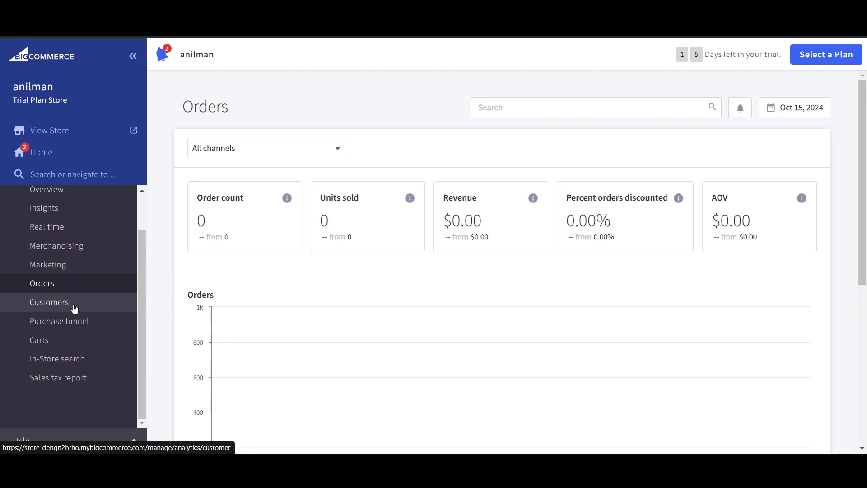
{"action": "left_click", "coordinate": [75, 307]}
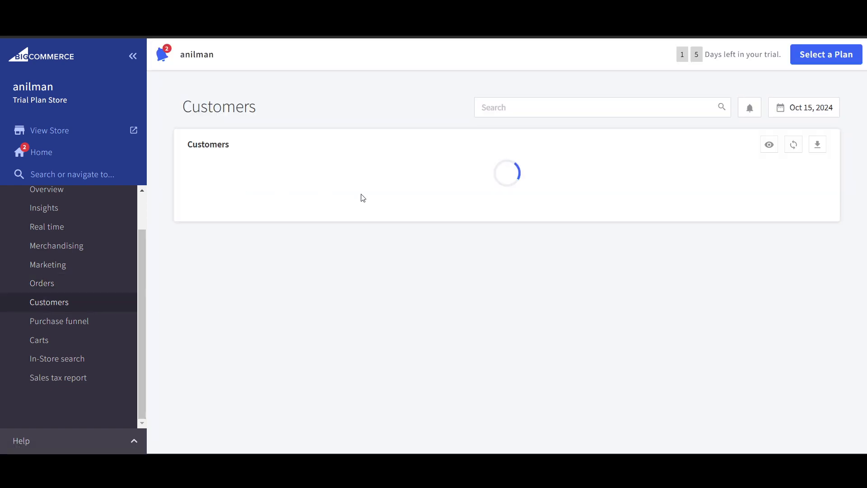
{"action": "scroll", "coordinate": [419, 338], "scroll_direction": "down", "scroll_amount": 1}
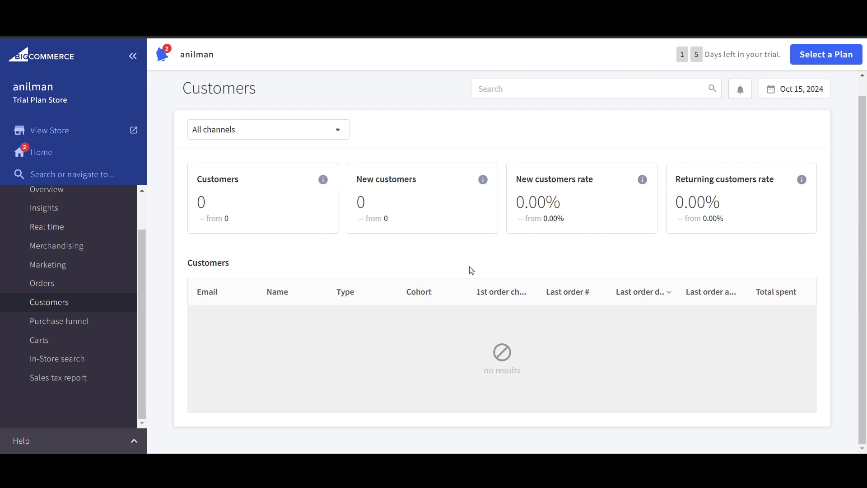
- Examine the Purchase funnel report and chart, and the Carts report's overview, abandon rate and carts by status
{"action": "left_click", "coordinate": [55, 328]}
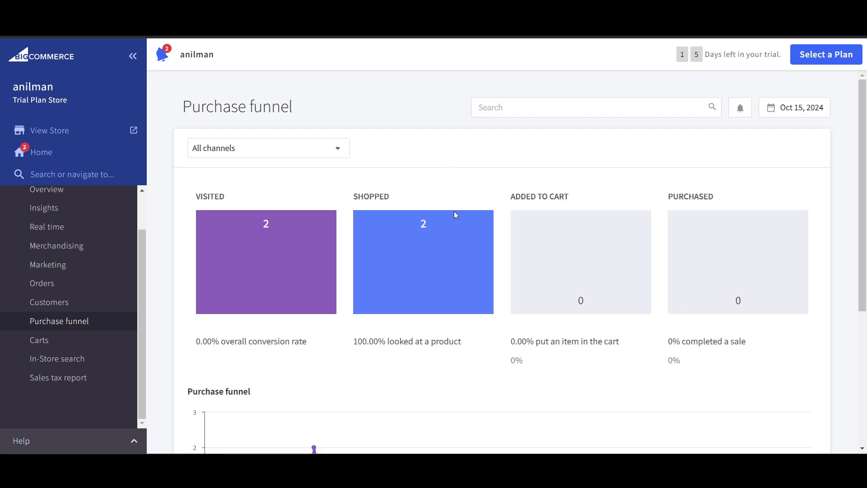
{"action": "scroll", "coordinate": [406, 337], "scroll_direction": "down", "scroll_amount": 5}
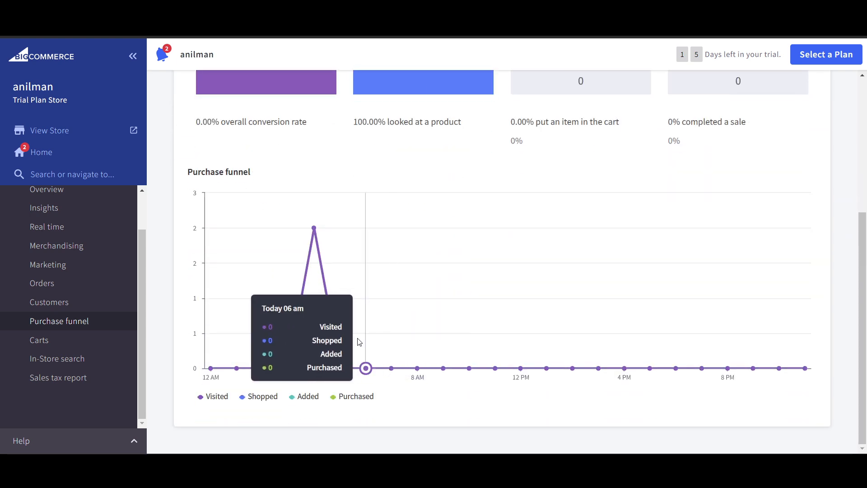
{"action": "left_click", "coordinate": [53, 343]}
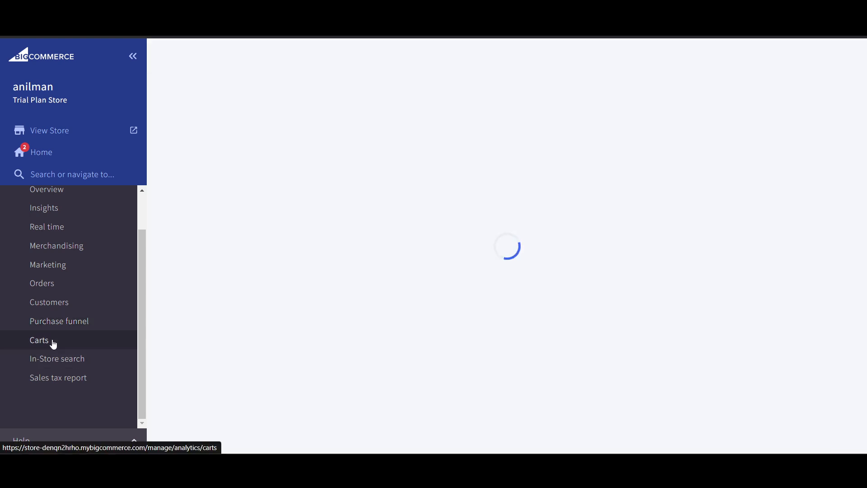
{"action": "scroll", "coordinate": [488, 363], "scroll_direction": "down", "scroll_amount": 1}
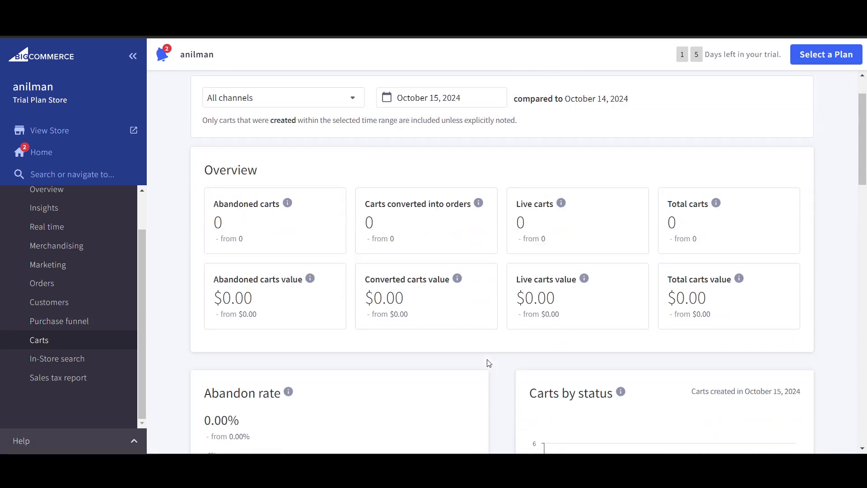
{"action": "scroll", "coordinate": [489, 362], "scroll_direction": "down", "scroll_amount": 2}
{"action": "scroll", "coordinate": [310, 224], "scroll_direction": "up", "scroll_amount": 2}
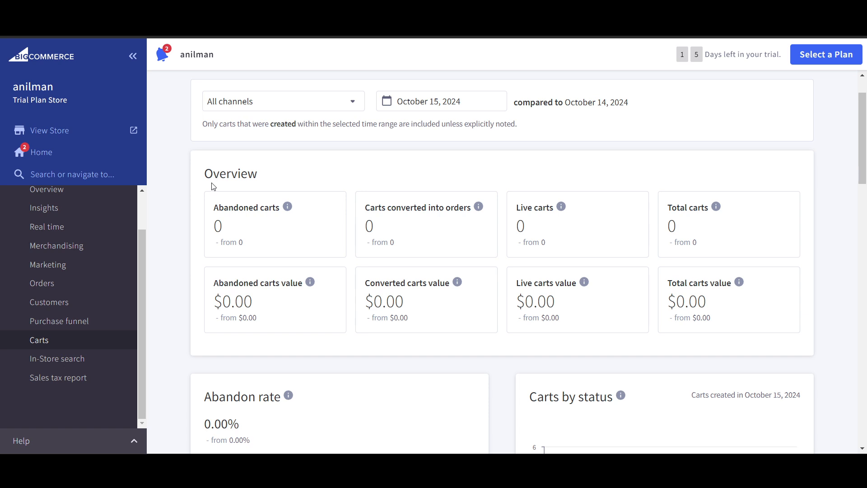
{"action": "scroll", "coordinate": [167, 247], "scroll_direction": "down", "scroll_amount": 2}
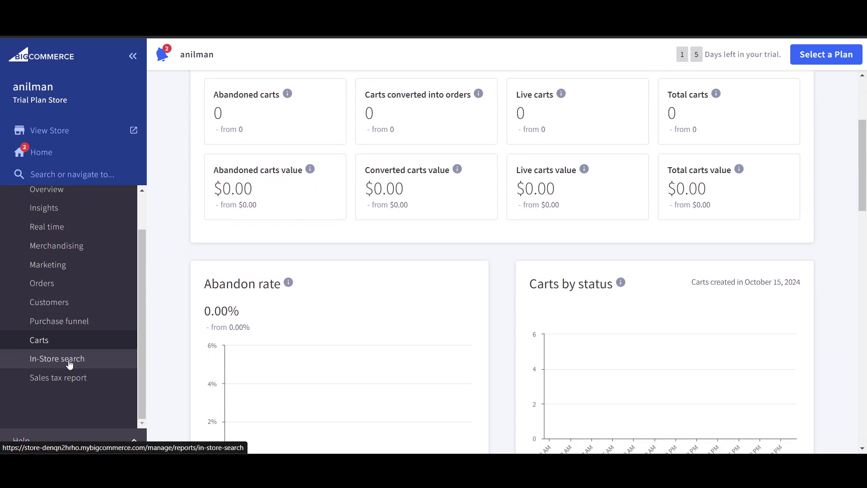
- View the in-store search statistics and read through the daily periods of the Sales Tax Report
{"action": "left_click", "coordinate": [91, 360]}
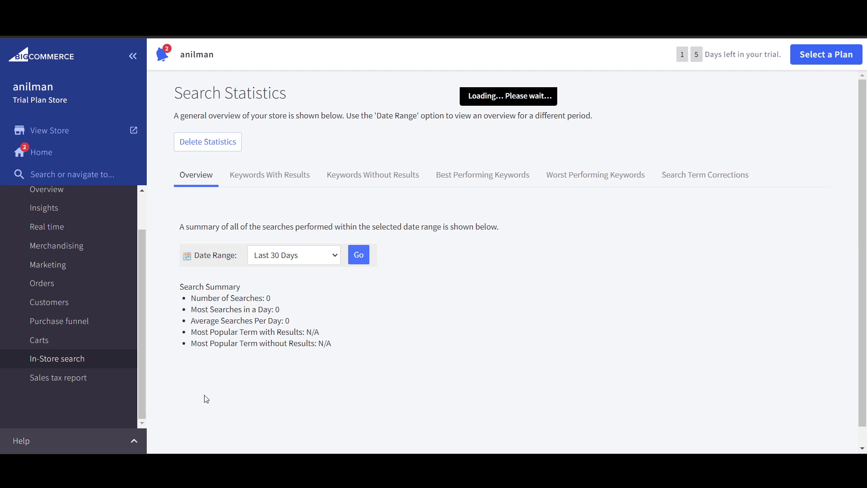
{"action": "left_click", "coordinate": [70, 378]}
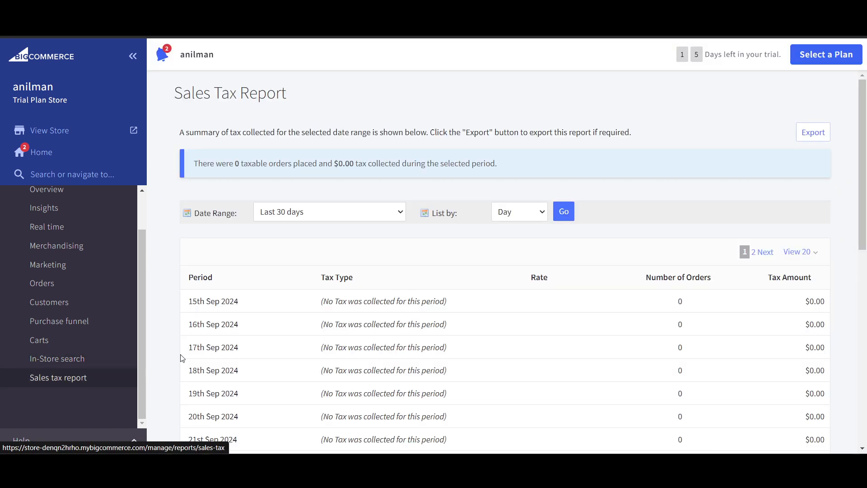
{"action": "scroll", "coordinate": [546, 347], "scroll_direction": "down", "scroll_amount": 10}
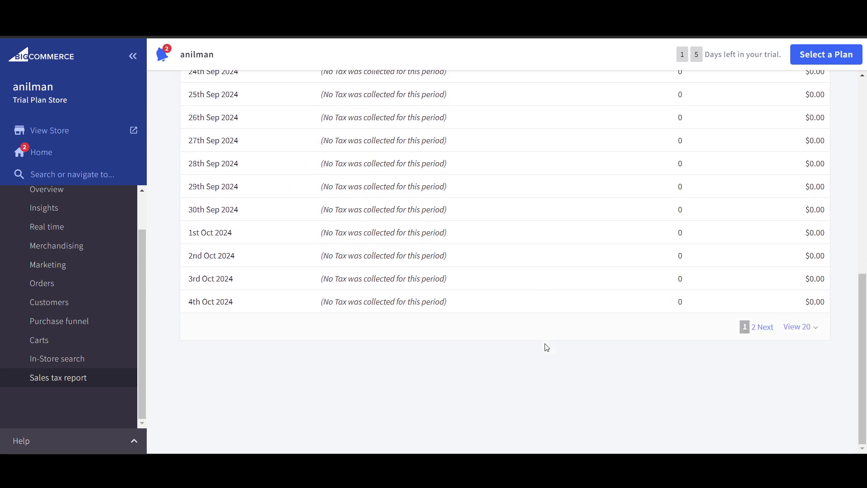
{"action": "scroll", "coordinate": [546, 346], "scroll_direction": "up", "scroll_amount": 10}
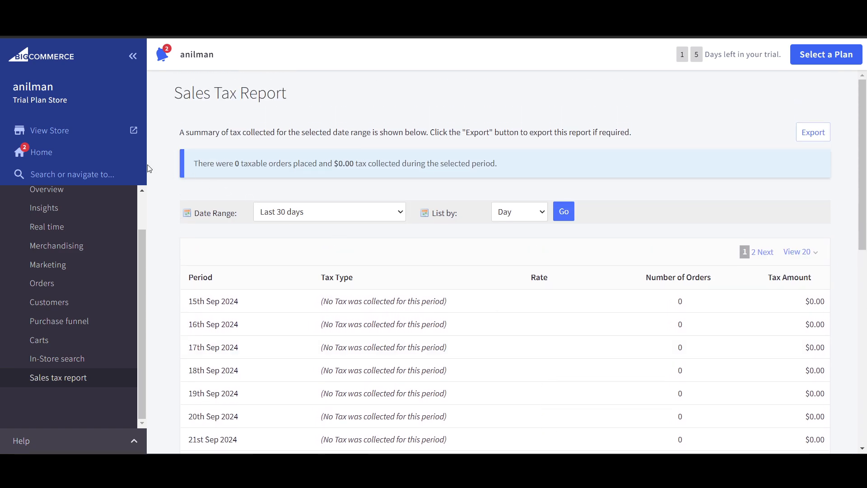
- Leave Analytics for the Apps marketplace and browse all featured themes with their prices in the Theme Marketplace
{"action": "scroll", "coordinate": [23, 230], "scroll_direction": "up", "scroll_amount": 1}
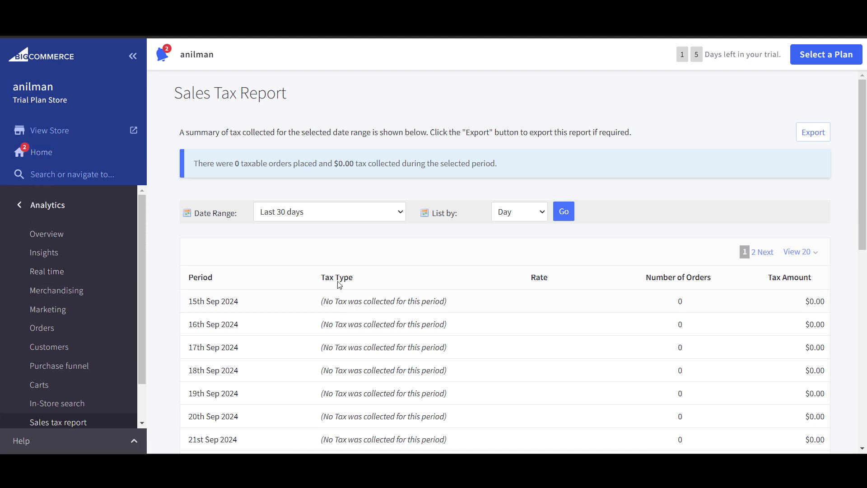
{"action": "left_click", "coordinate": [18, 205]}
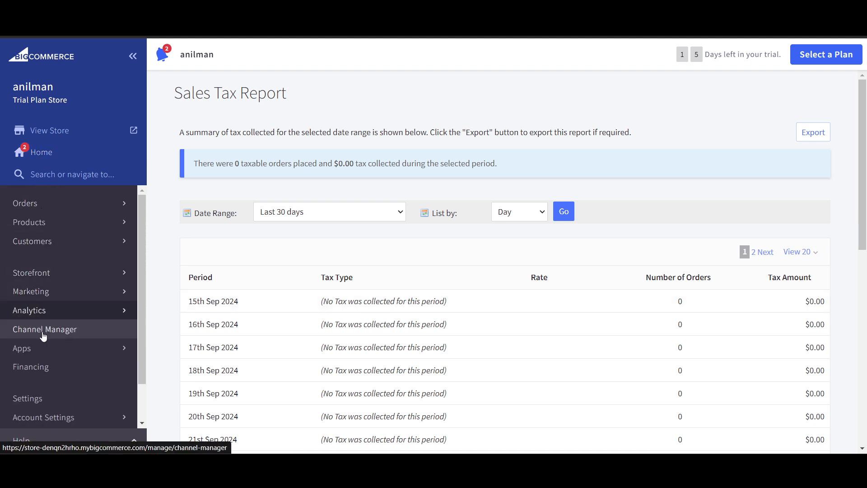
{"action": "scroll", "coordinate": [57, 360], "scroll_direction": "down", "scroll_amount": 1}
{"action": "left_click", "coordinate": [78, 312]}
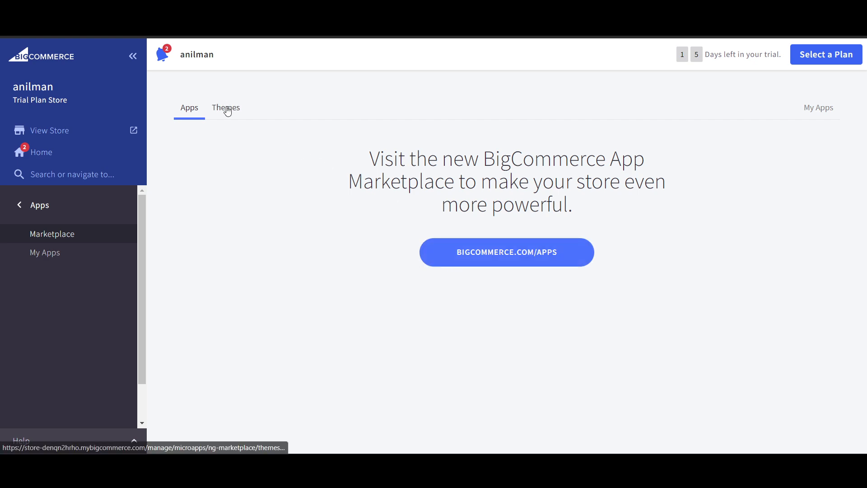
{"action": "left_click", "coordinate": [228, 110]}
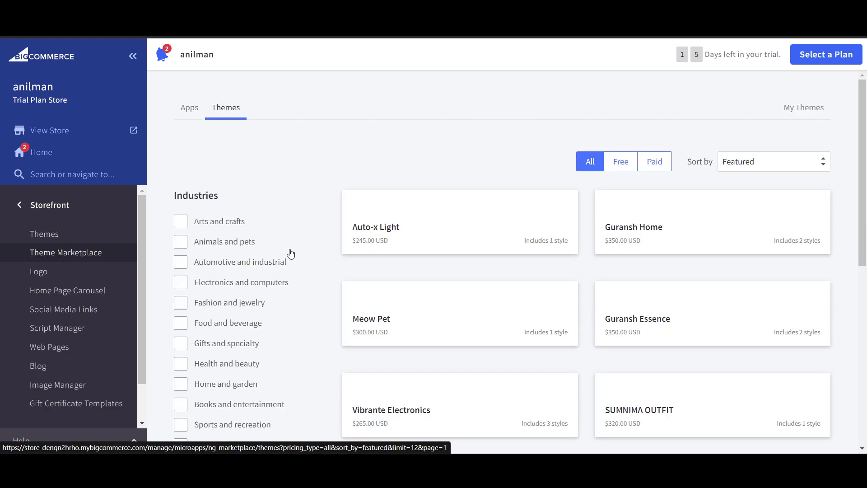
{"action": "scroll", "coordinate": [380, 289], "scroll_direction": "down", "scroll_amount": 5}
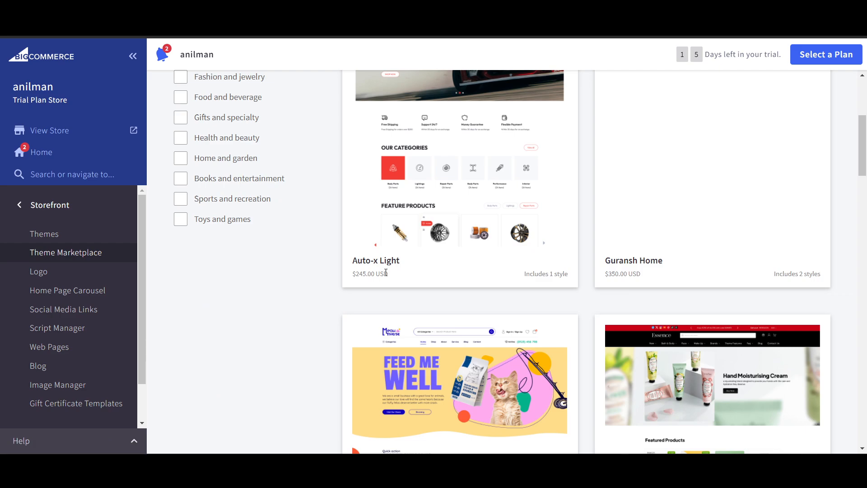
{"action": "scroll", "coordinate": [595, 296], "scroll_direction": "up", "scroll_amount": 4}
{"action": "scroll", "coordinate": [576, 294], "scroll_direction": "down", "scroll_amount": 5}
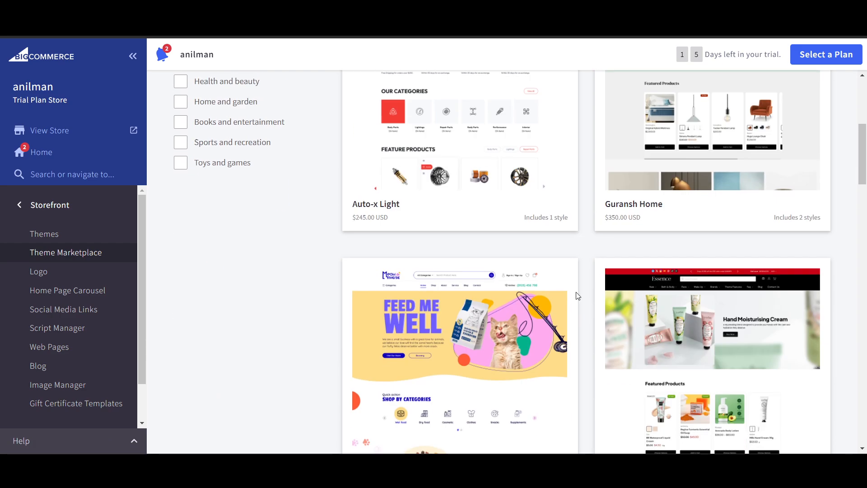
- Open the Financing page and review the recommended Wayflyer offer and the other financing solutions
{"action": "left_click", "coordinate": [26, 210]}
{"action": "scroll", "coordinate": [68, 306], "scroll_direction": "down", "scroll_amount": 1}
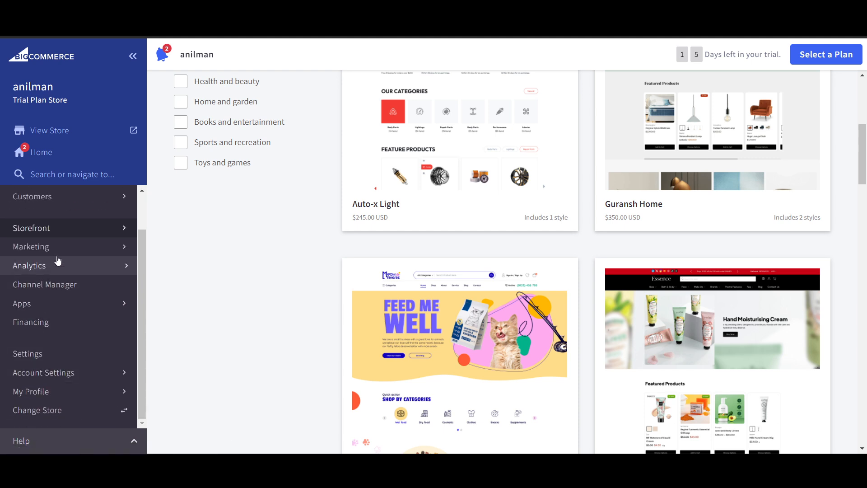
{"action": "left_click", "coordinate": [54, 323]}
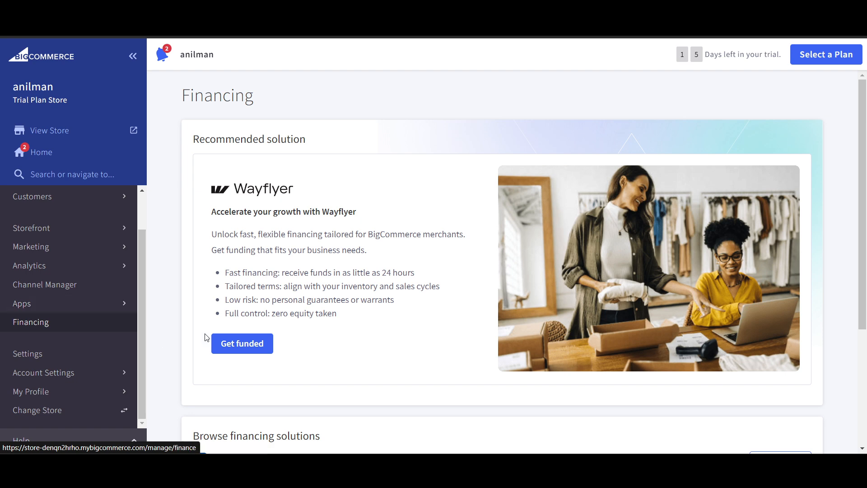
{"action": "scroll", "coordinate": [340, 320], "scroll_direction": "down", "scroll_amount": 4}
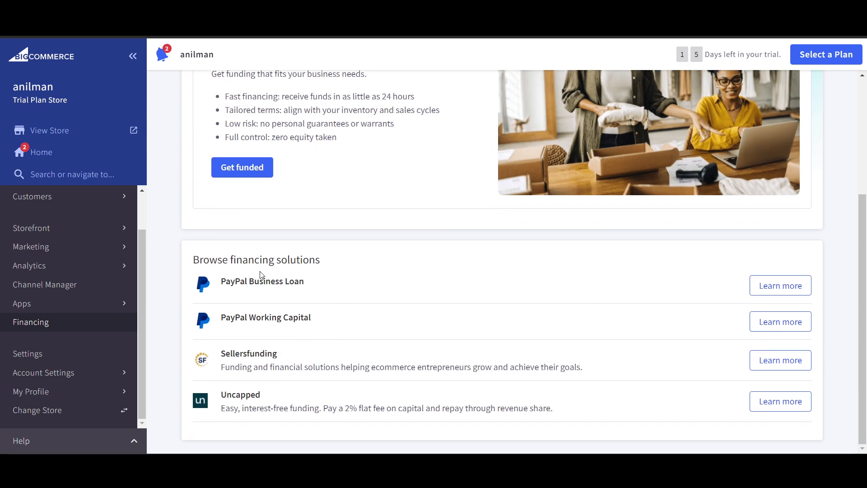
- Open the store settings, look through the Store profile's name, address and contact fields, and return to the settings list
{"action": "left_click", "coordinate": [43, 356]}
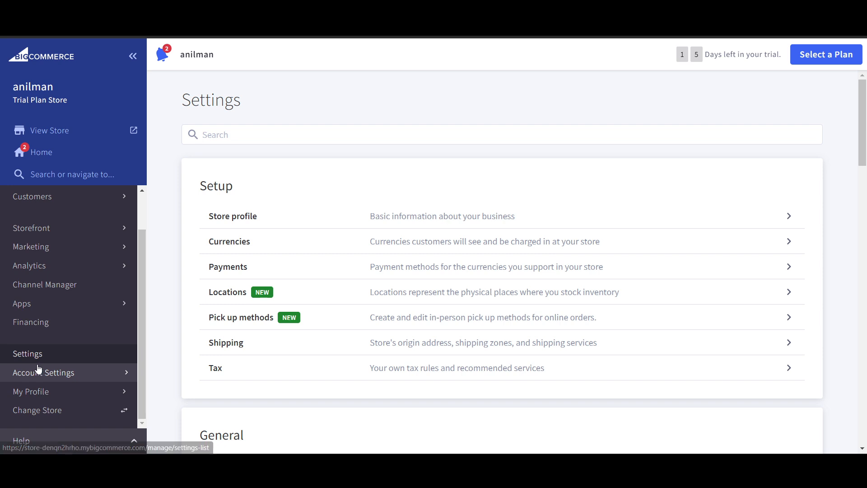
{"action": "left_click", "coordinate": [476, 225]}
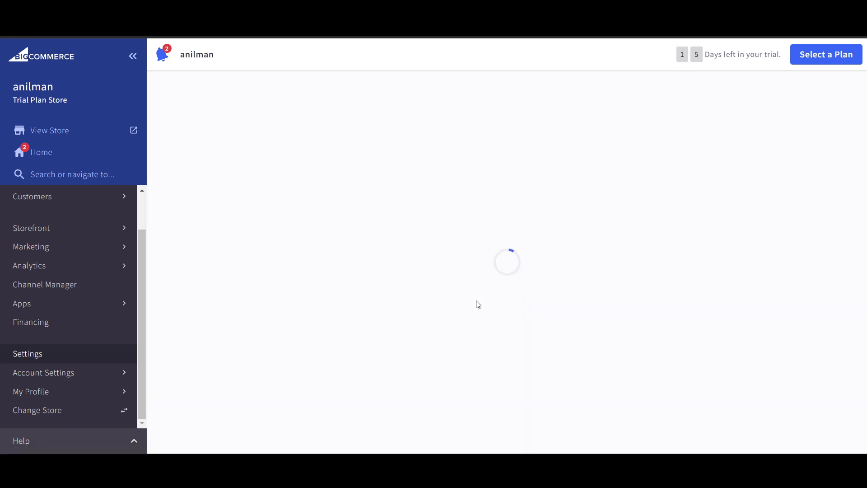
{"action": "scroll", "coordinate": [410, 289], "scroll_direction": "down", "scroll_amount": 3}
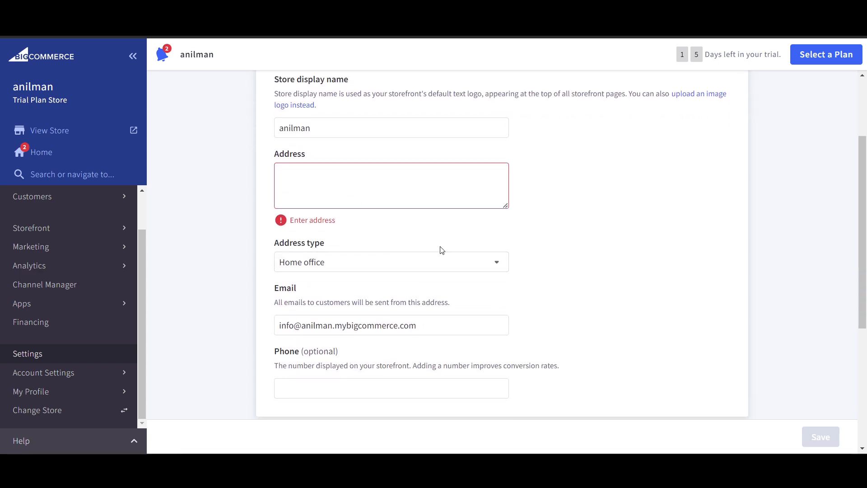
{"action": "key", "text": "alt+Left"}
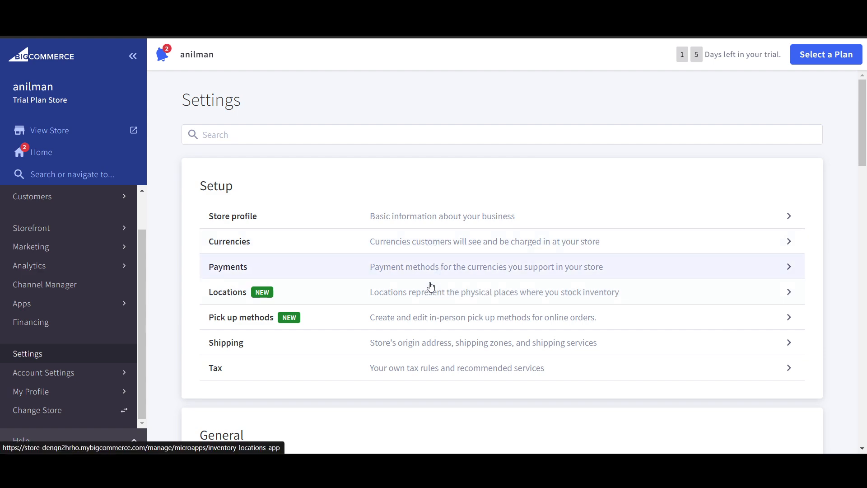
- Examine the General, Domain and Advanced settings groups and open the Domain name option
{"action": "scroll", "coordinate": [475, 339], "scroll_direction": "down", "scroll_amount": 15}
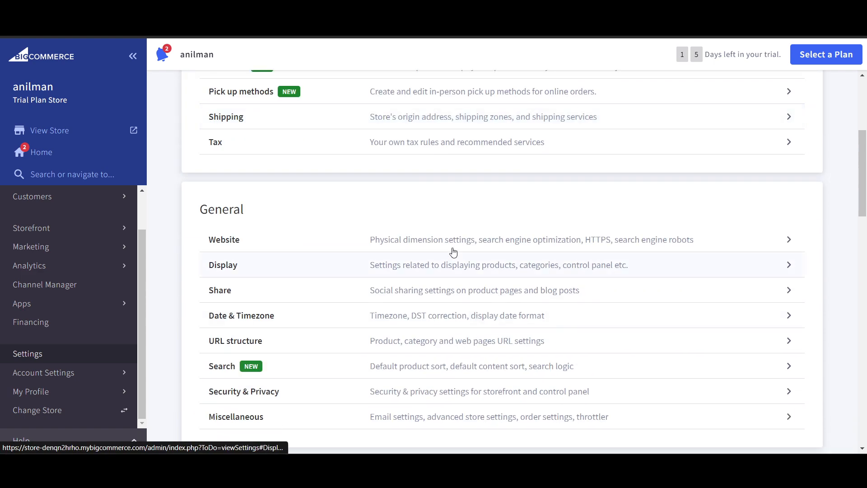
{"action": "scroll", "coordinate": [452, 245], "scroll_direction": "down", "scroll_amount": 7}
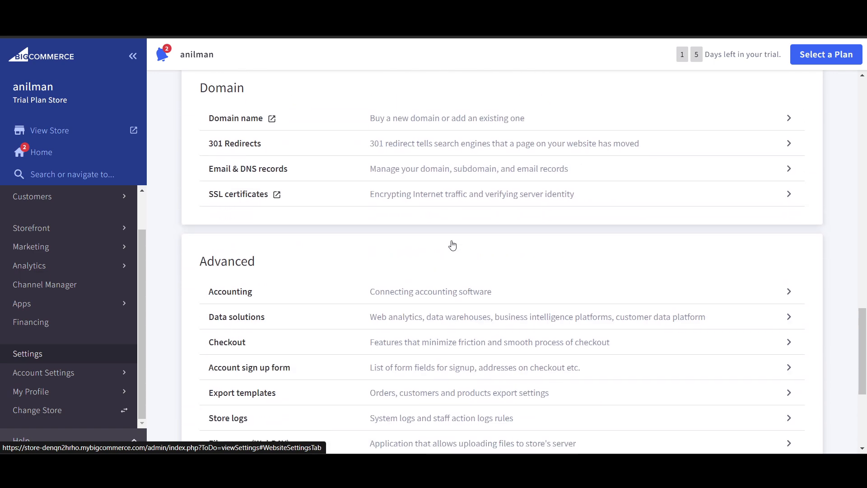
{"action": "scroll", "coordinate": [369, 291], "scroll_direction": "up", "scroll_amount": 1}
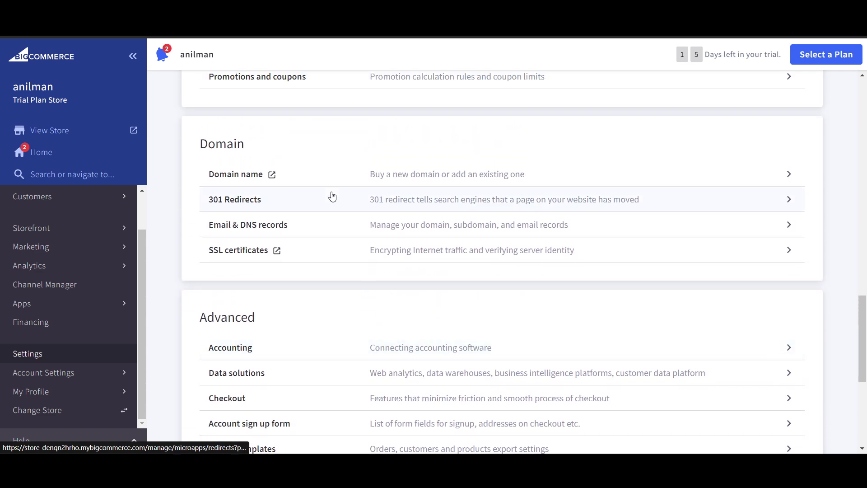
{"action": "left_click", "coordinate": [433, 176]}
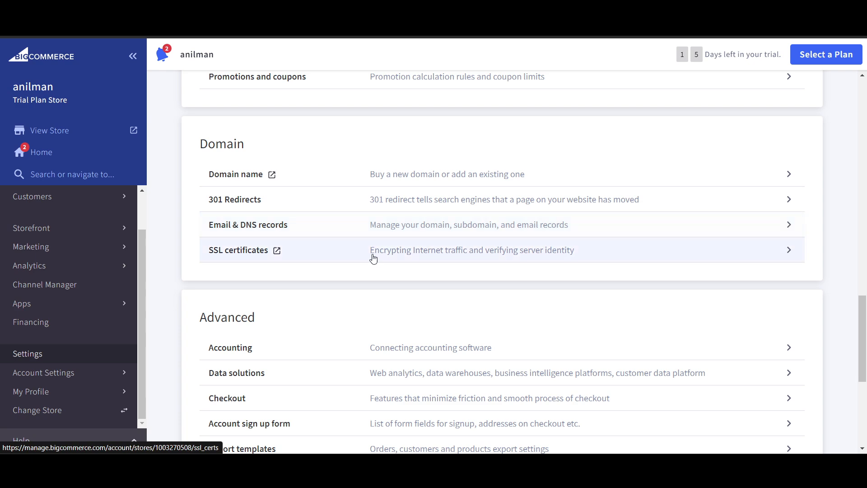
- Review the remaining Advanced and API settings groups, and look through the Account Settings options
{"action": "scroll", "coordinate": [371, 257], "scroll_direction": "down", "scroll_amount": 3}
{"action": "scroll", "coordinate": [312, 226], "scroll_direction": "down", "scroll_amount": 3}
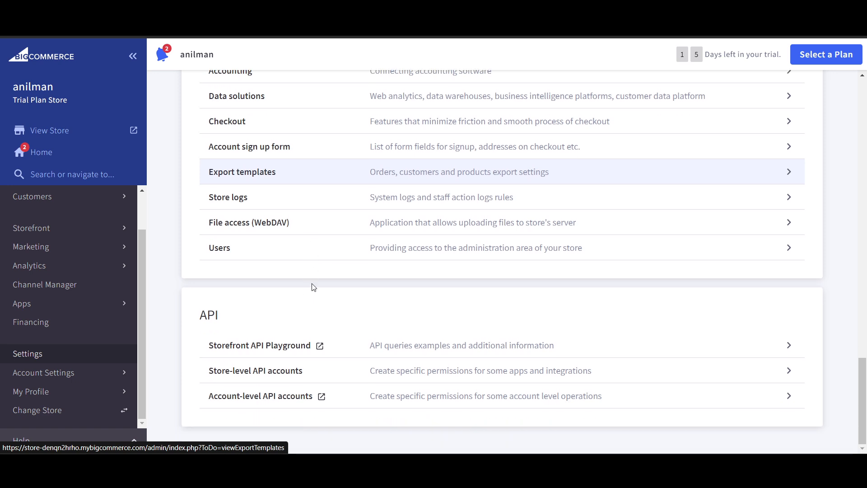
{"action": "left_click", "coordinate": [74, 377]}
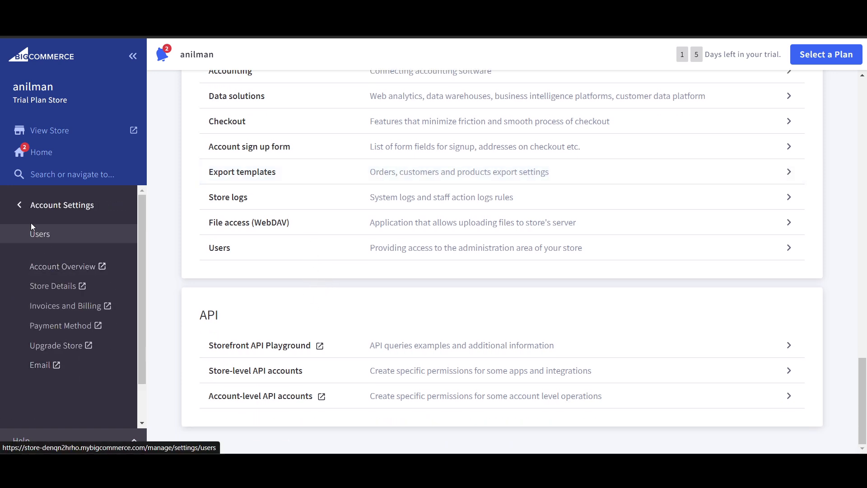
{"action": "left_click", "coordinate": [22, 204]}
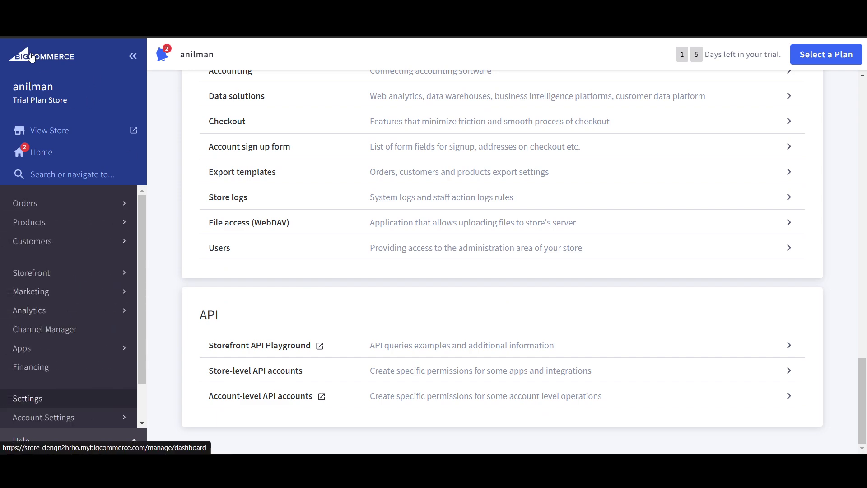
- Look through the My Profile options, return to the main navigation and find the Change Store option
{"action": "scroll", "coordinate": [53, 407], "scroll_direction": "down", "scroll_amount": 1}
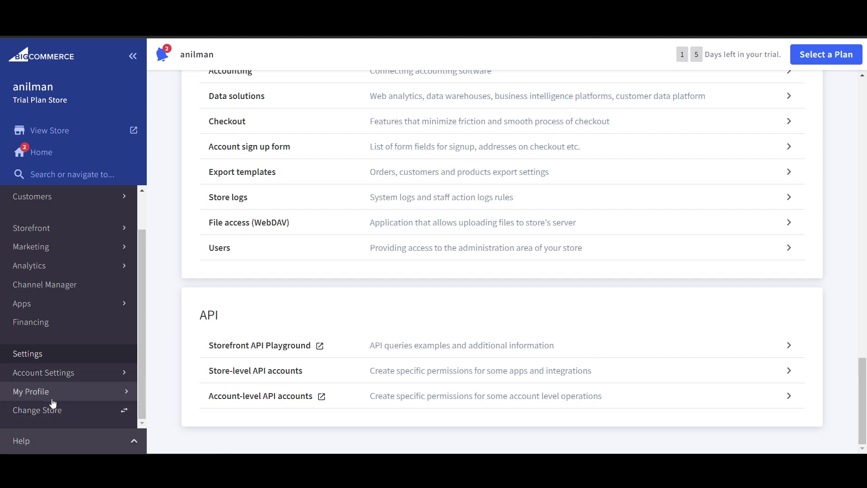
{"action": "left_click", "coordinate": [53, 396]}
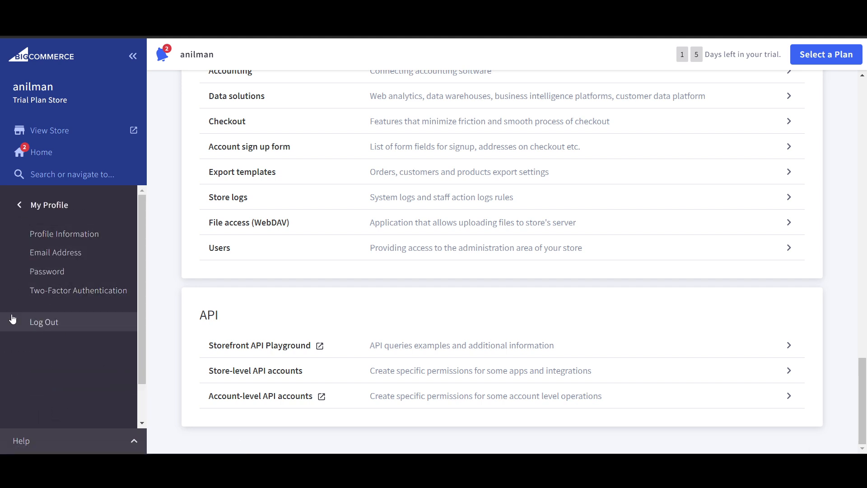
{"action": "left_click", "coordinate": [17, 205]}
{"action": "scroll", "coordinate": [43, 379], "scroll_direction": "down", "scroll_amount": 1}
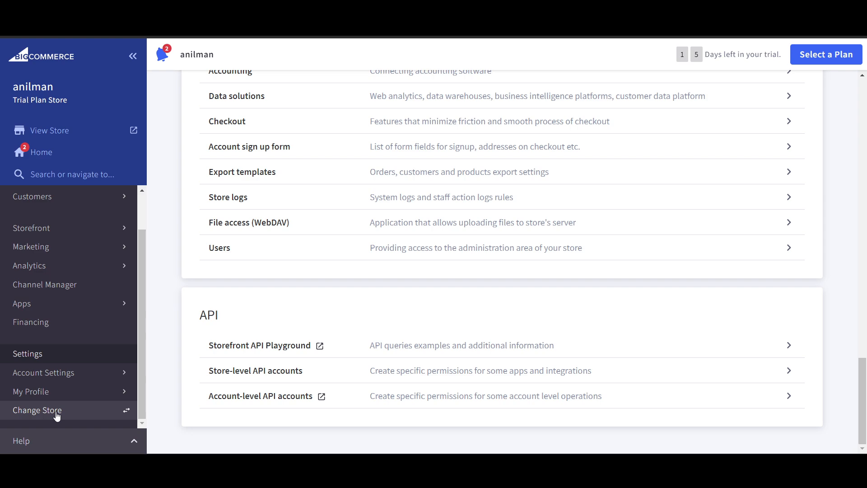
- Leave the settings to view the store's orders page, and return to the Home dashboard
{"action": "scroll", "coordinate": [220, 364], "scroll_direction": "up", "scroll_amount": 20}
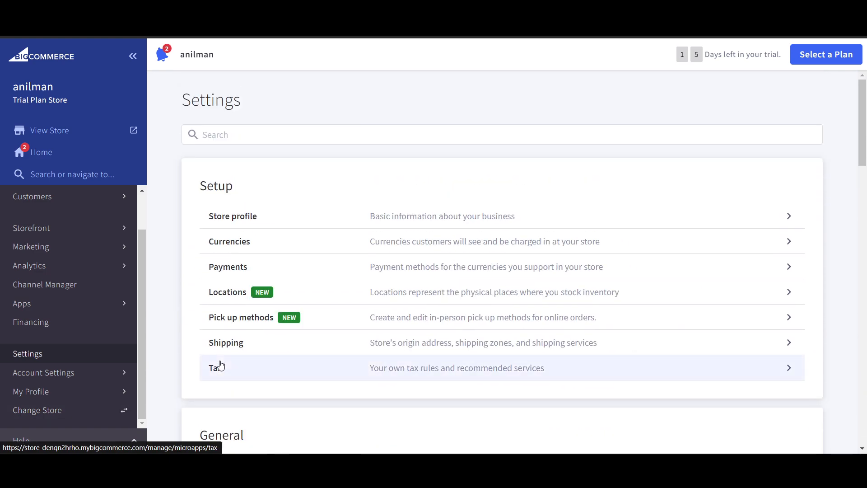
{"action": "scroll", "coordinate": [104, 325], "scroll_direction": "up", "scroll_amount": 2}
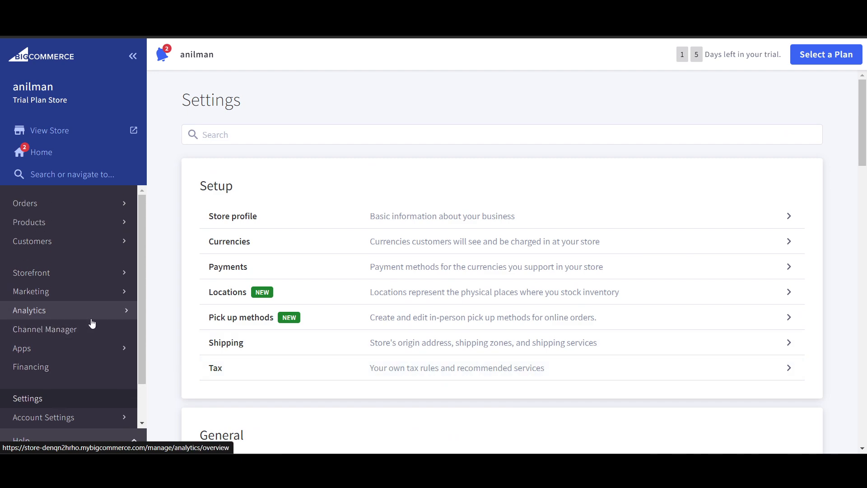
{"action": "left_click", "coordinate": [64, 205]}
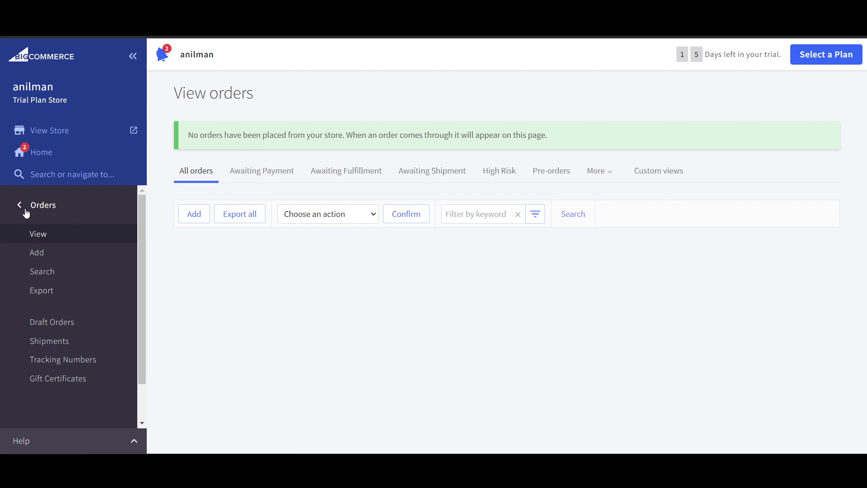
{"action": "left_click", "coordinate": [25, 151]}
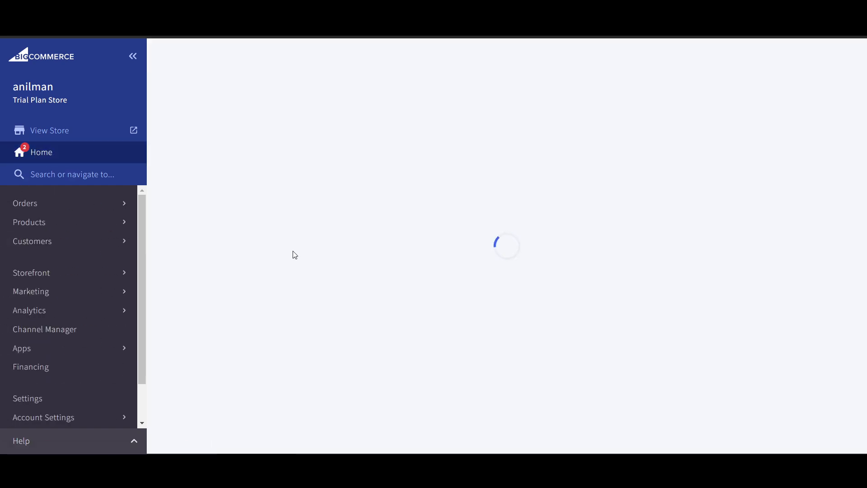